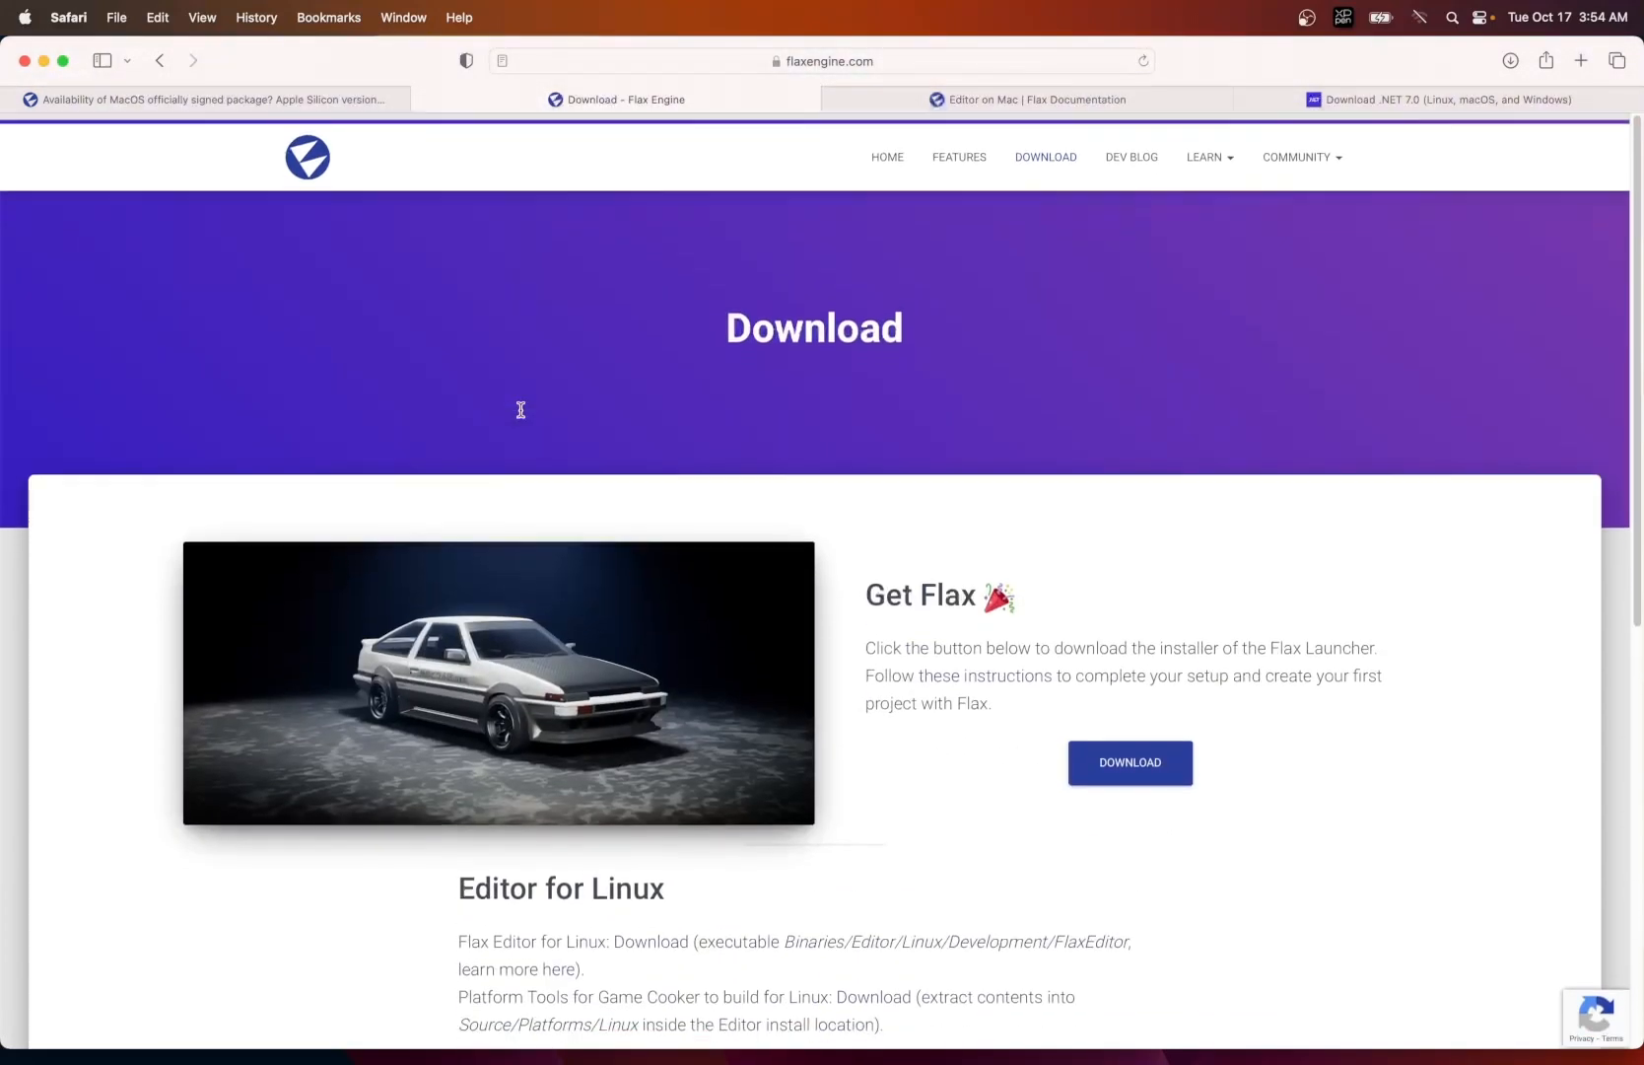
# - From the Flax Engine download page, follow the Mac editor download link and open the latest Continuous Deployment run, #902
pyautogui.click(900, 149)
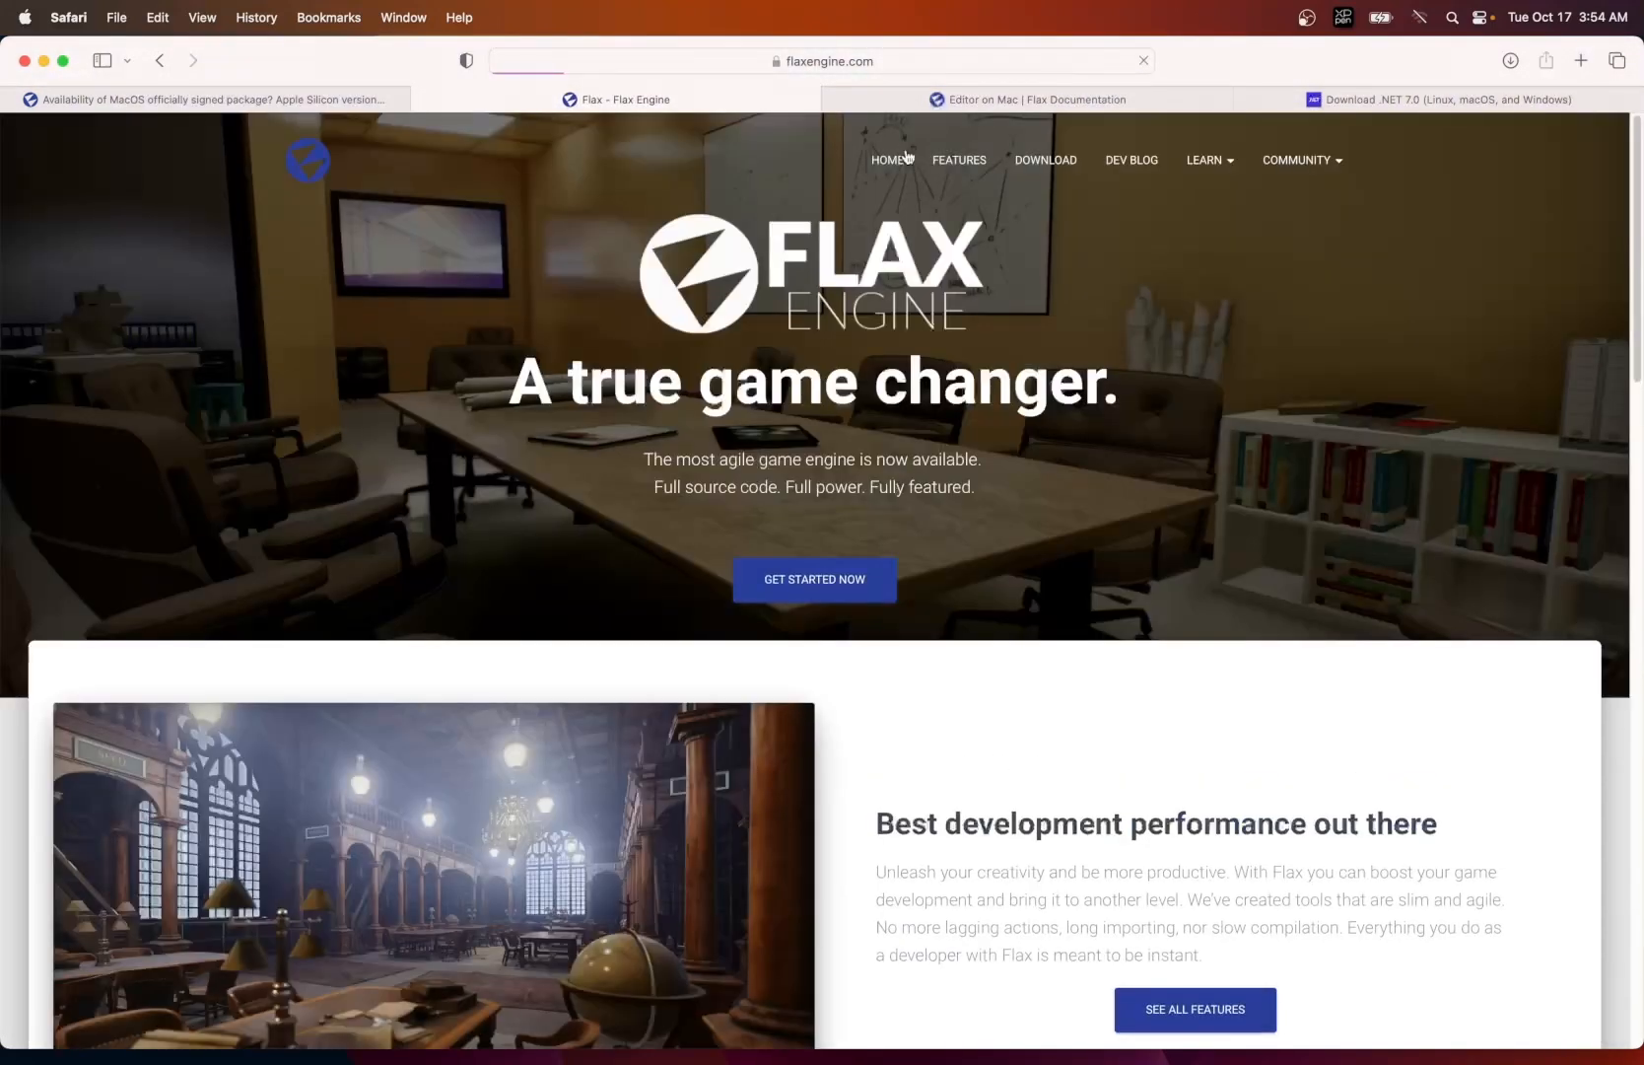
pyautogui.click(1045, 152)
pyautogui.scroll(-6, 932, 399)
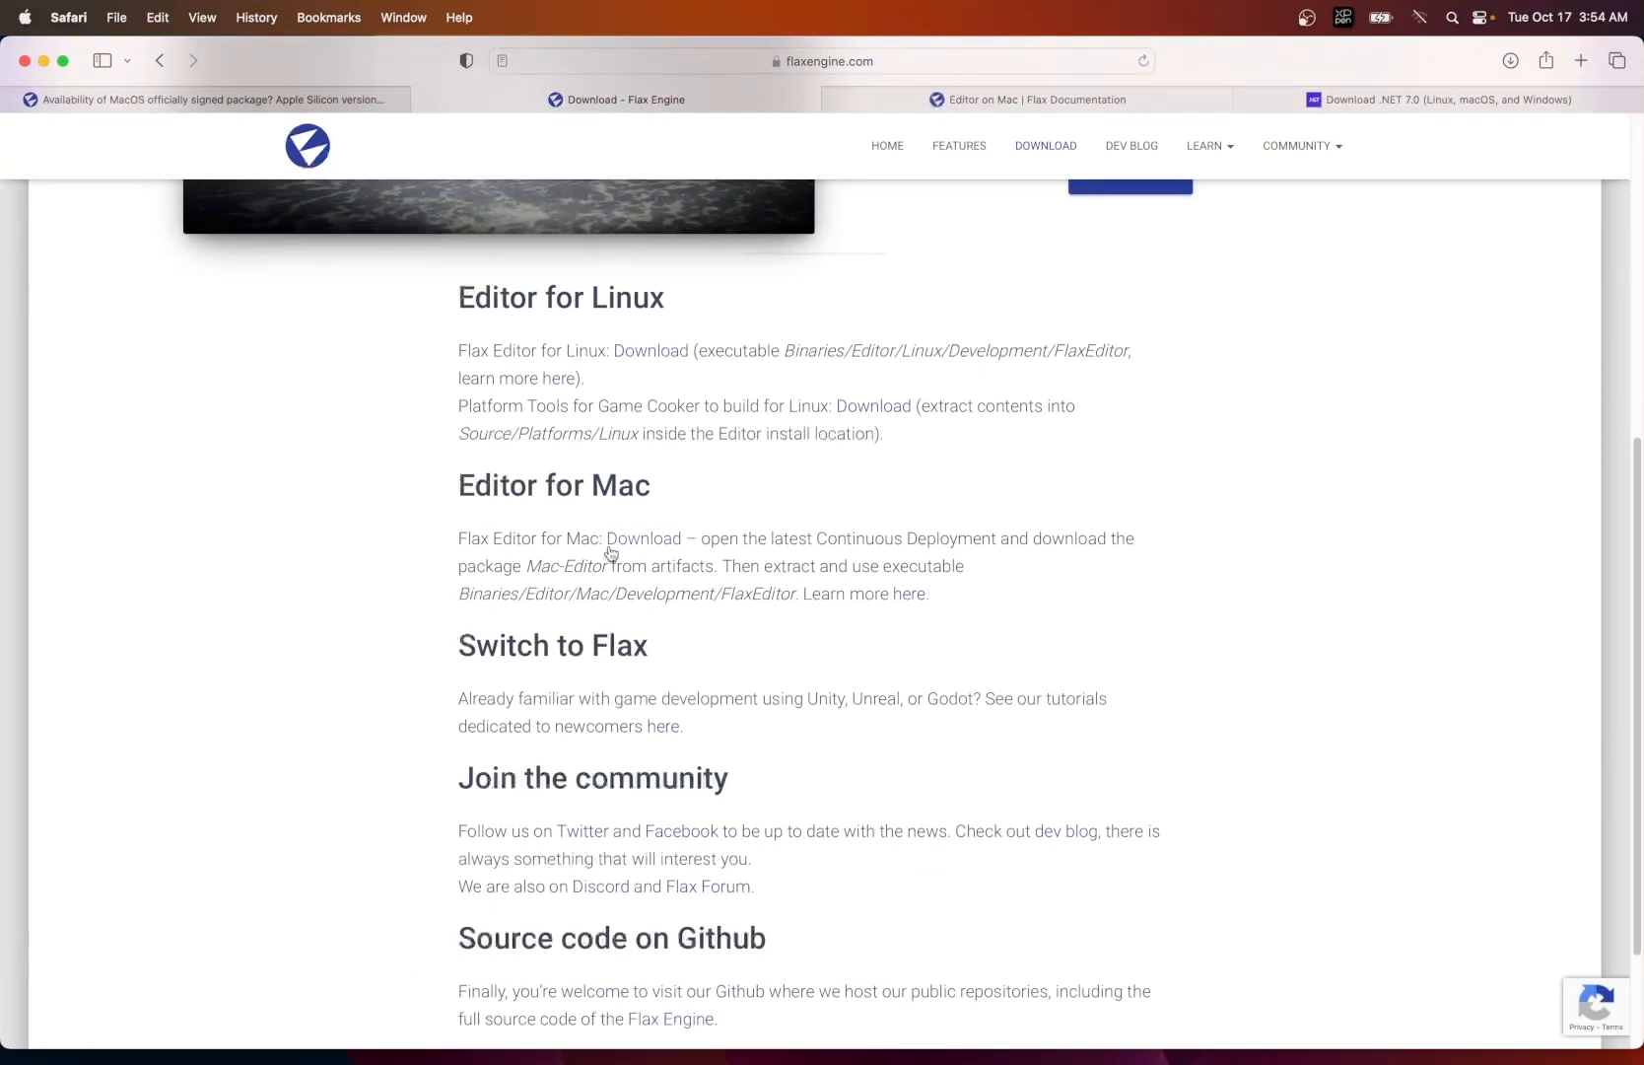
pyautogui.click(631, 548)
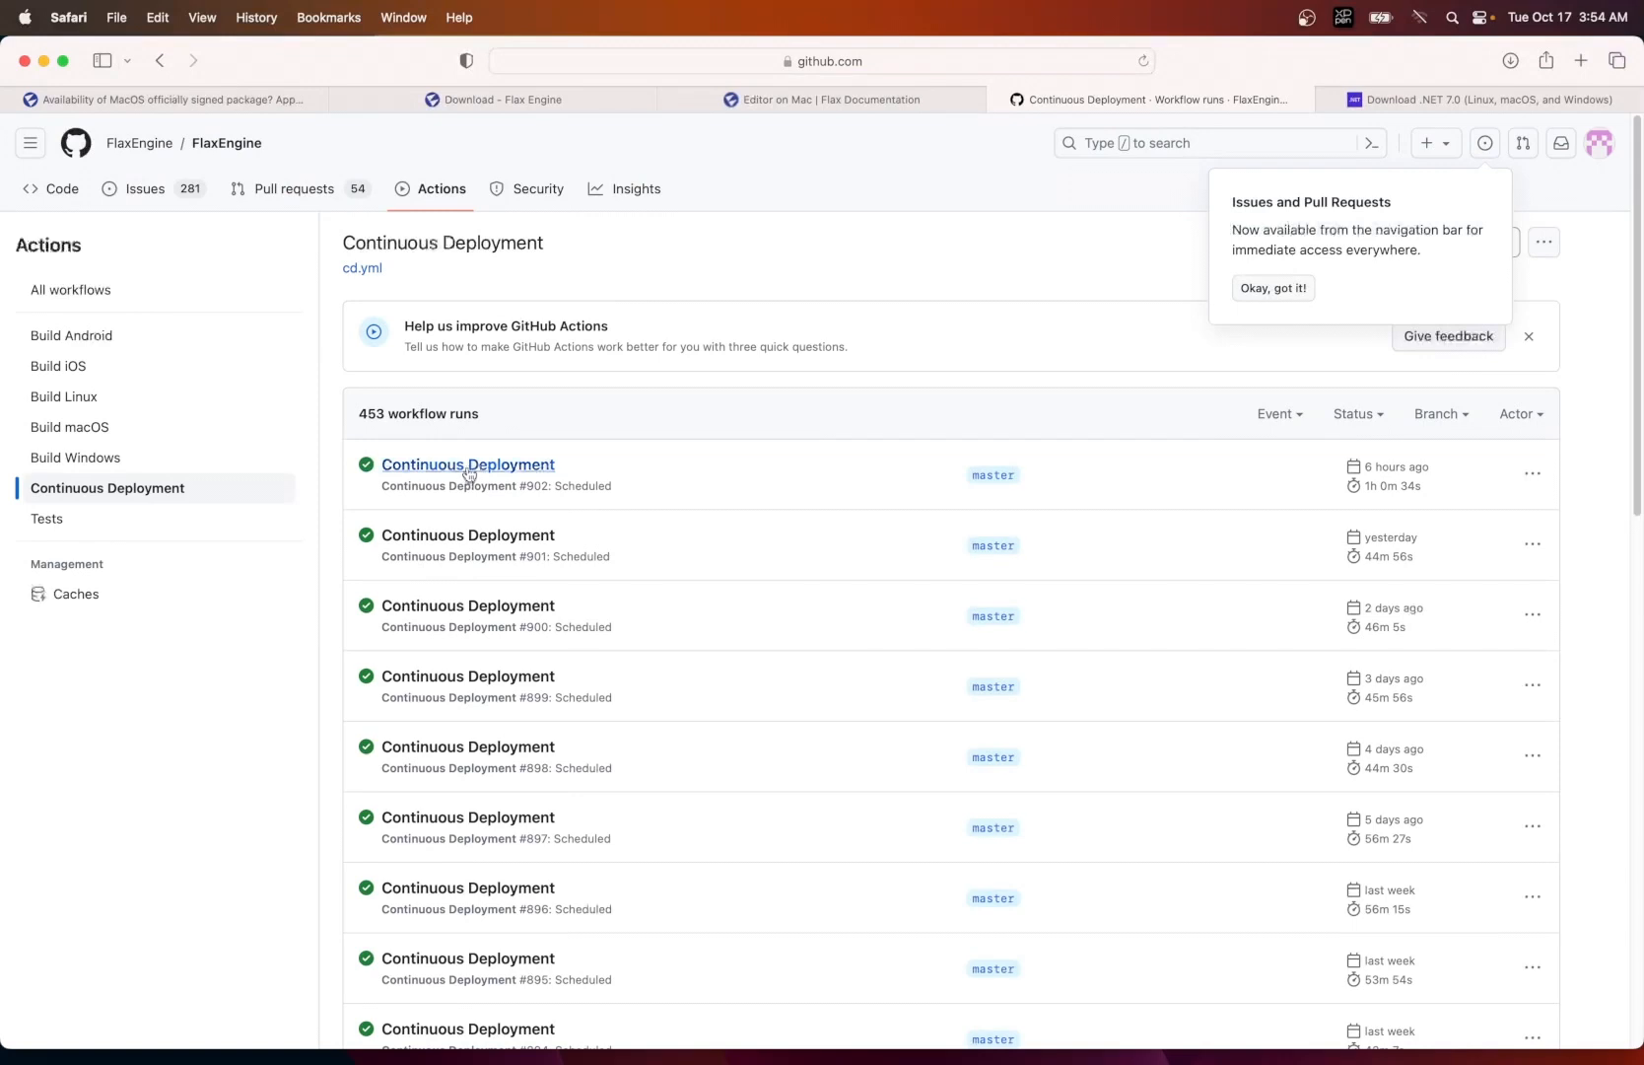
pyautogui.click(469, 474)
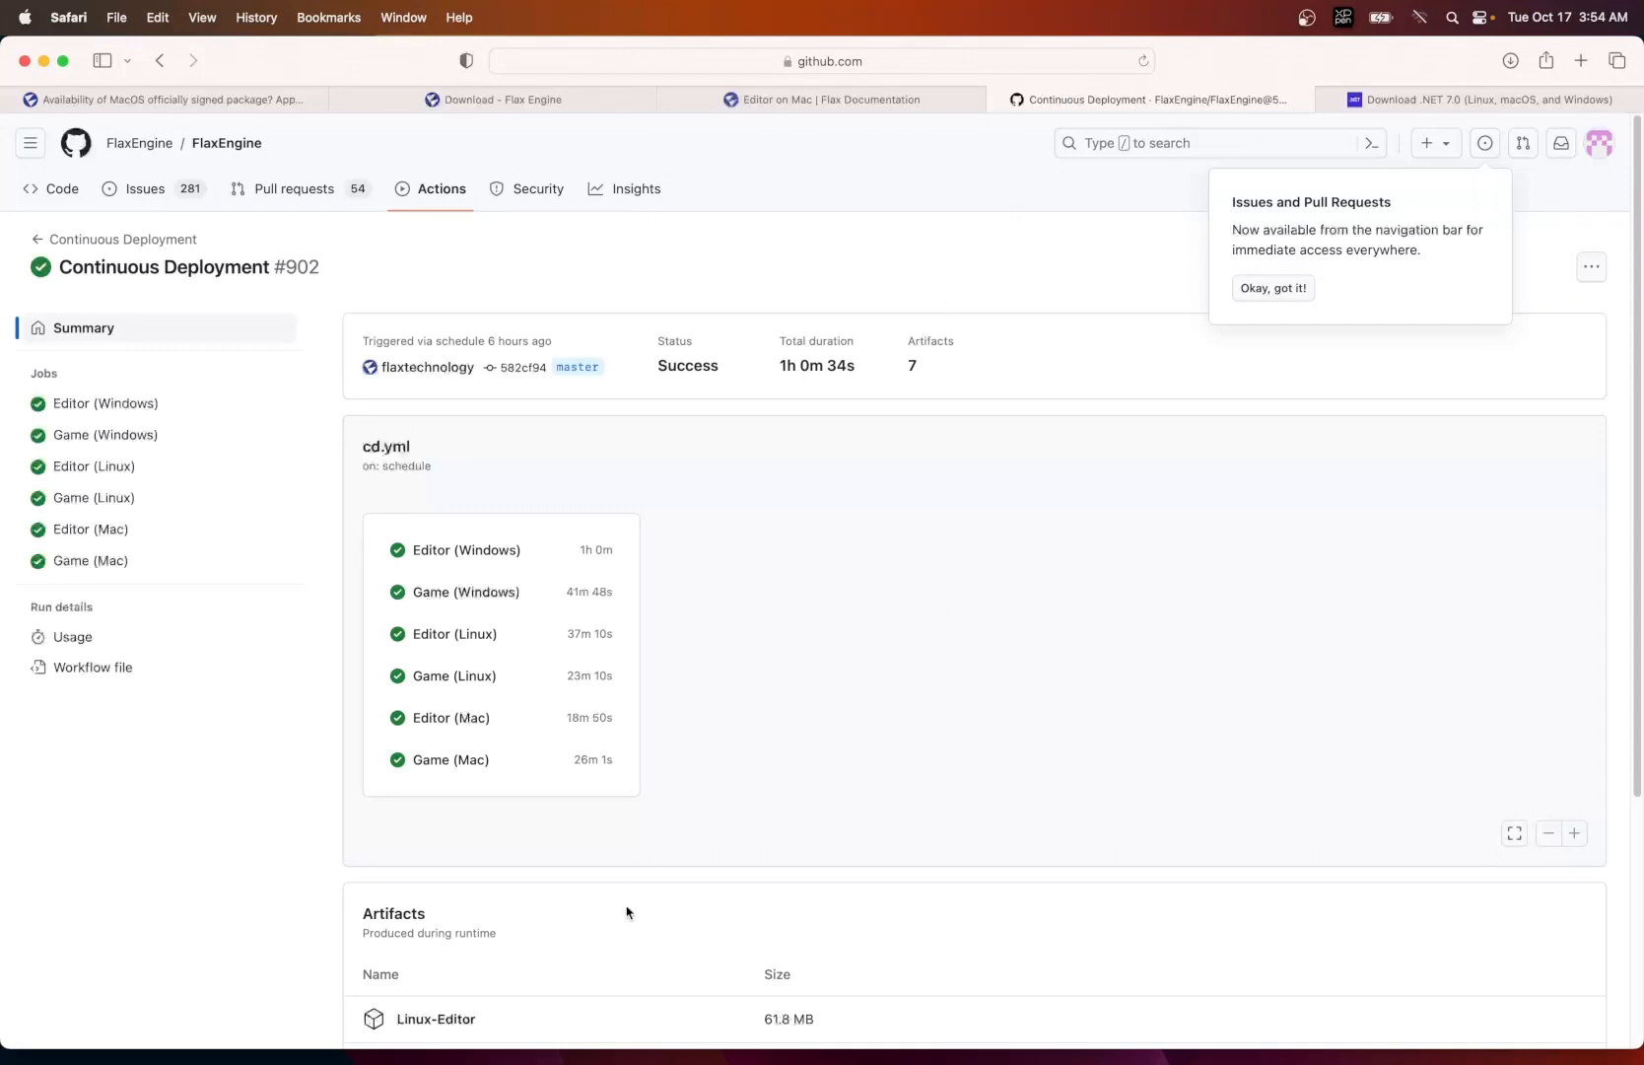
# - Download the Mac-Editor artifact from the workflow run and check its download progress
pyautogui.scroll(-4, 624, 910)
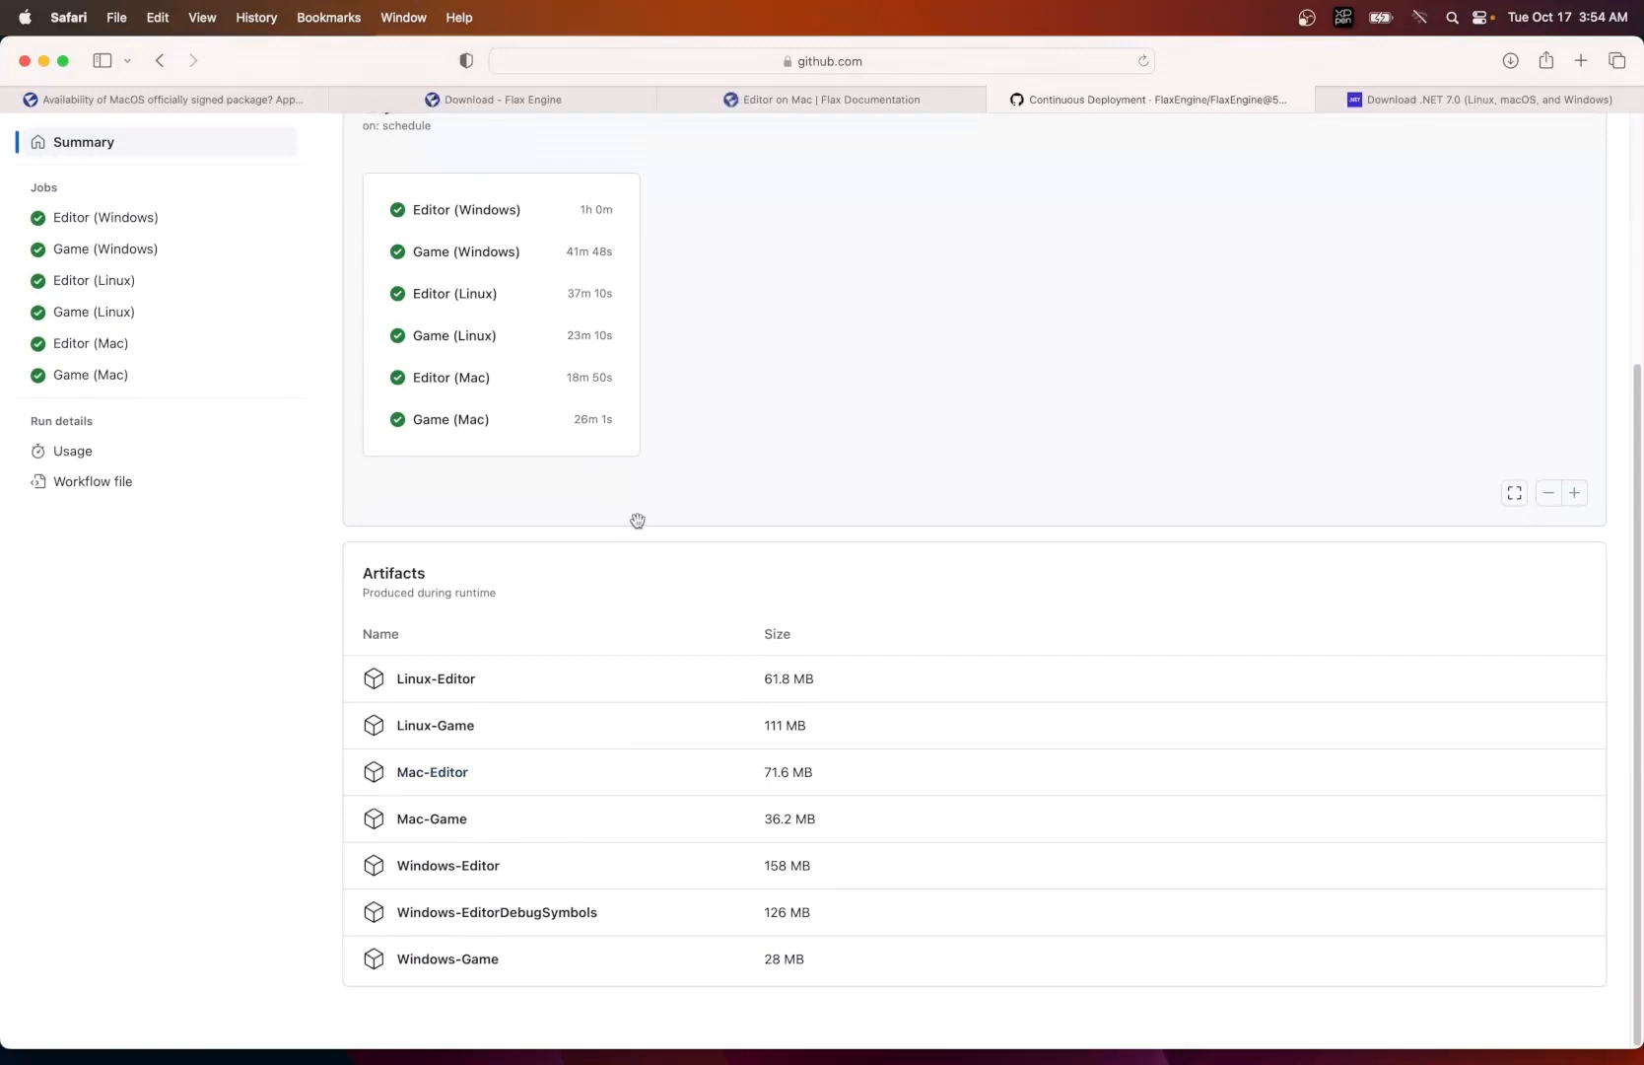
pyautogui.click(443, 772)
pyautogui.click(1510, 61)
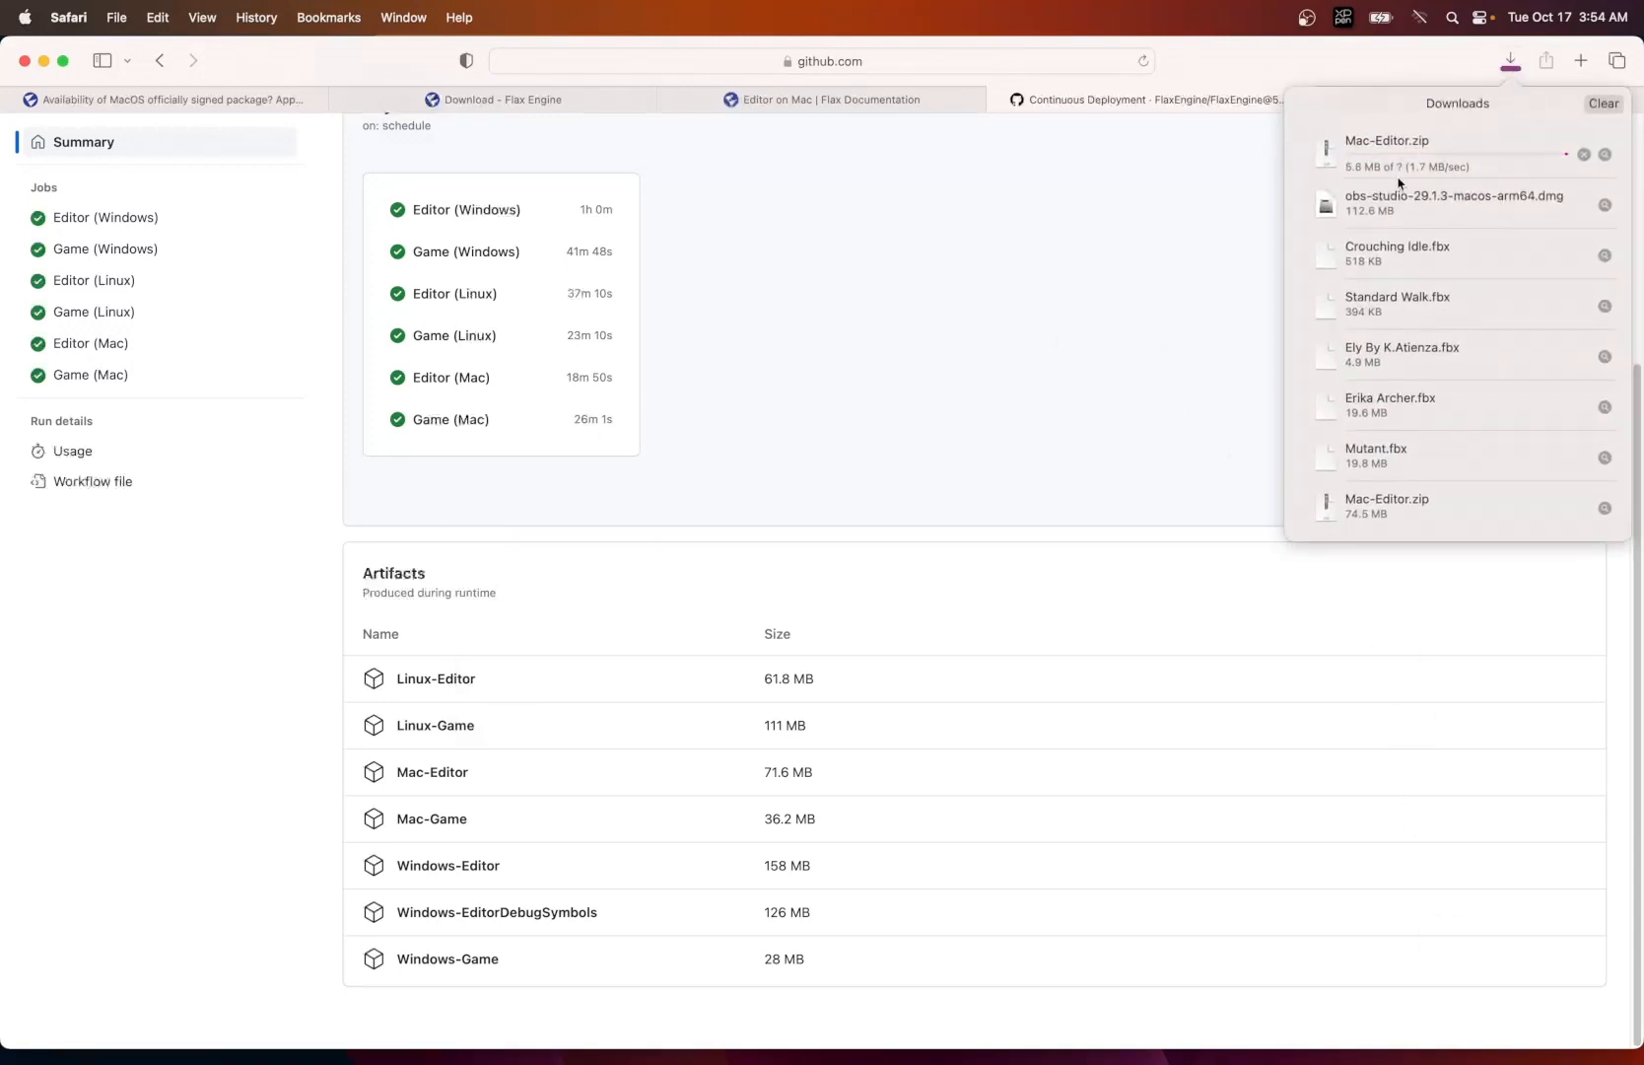
pyautogui.click(1245, 71)
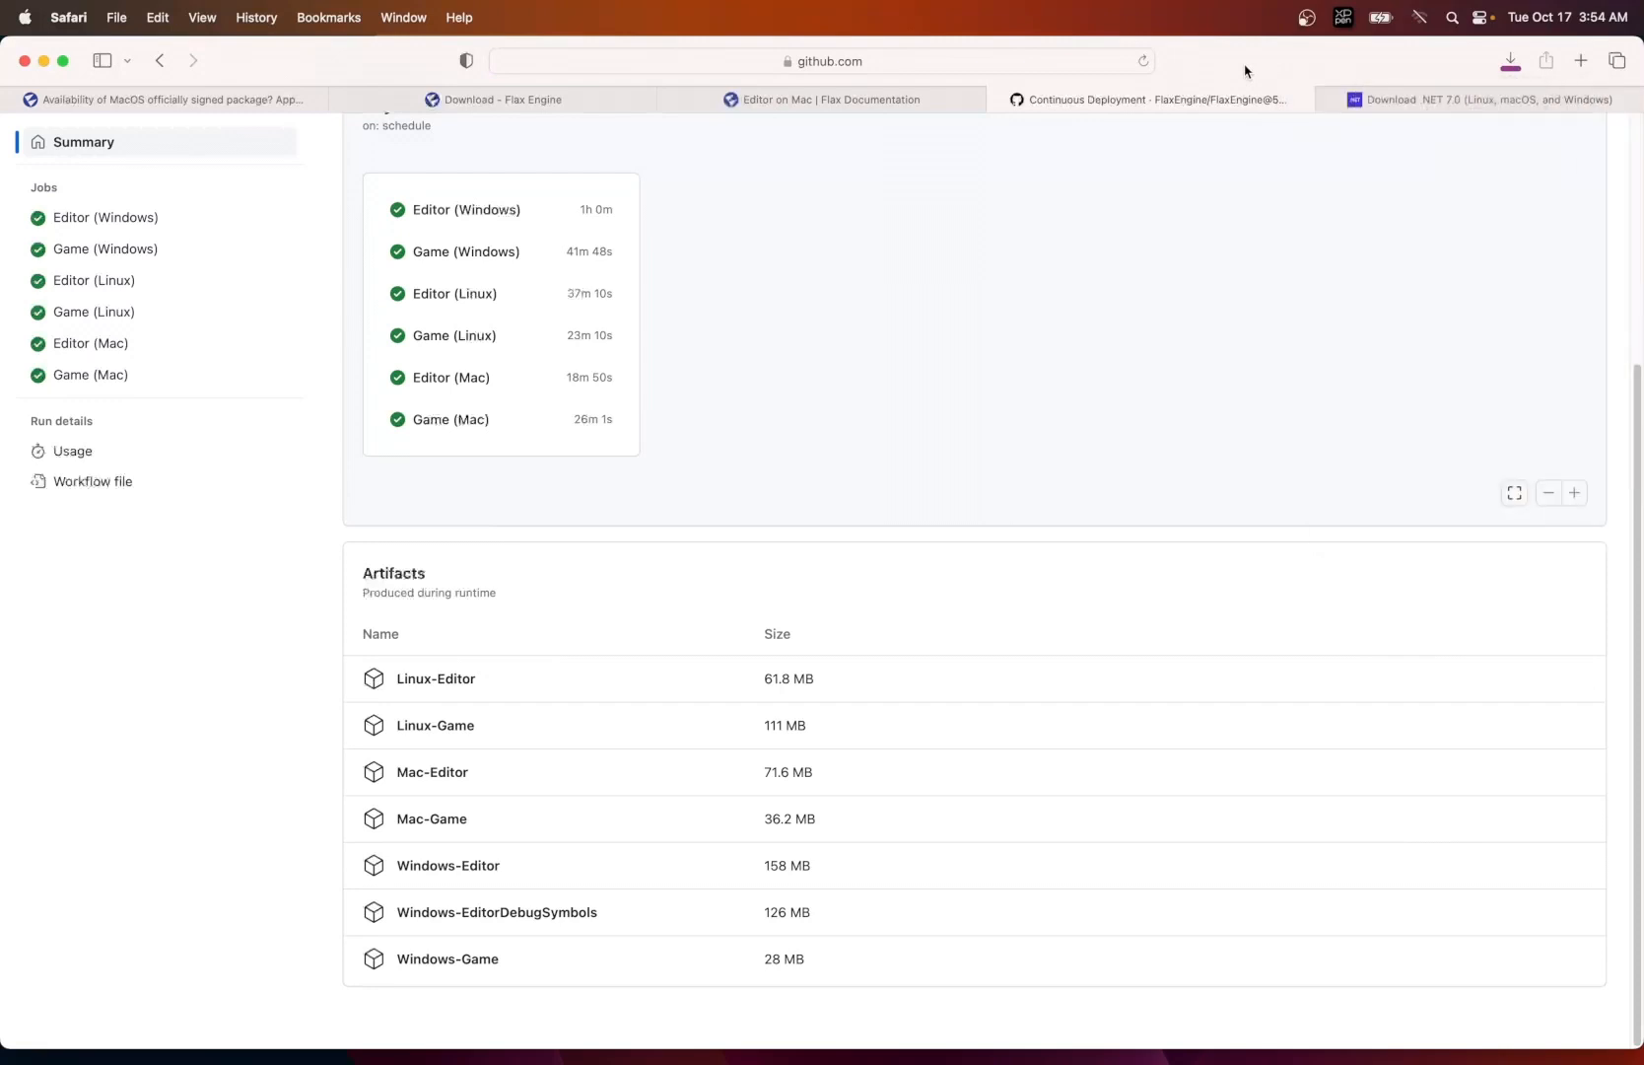
# - Examine the macOS SDK installers on the .NET site by going from the main download page to all .NET 7.0 downloads
pyautogui.click(1416, 98)
pyautogui.scroll(5, 887, 266)
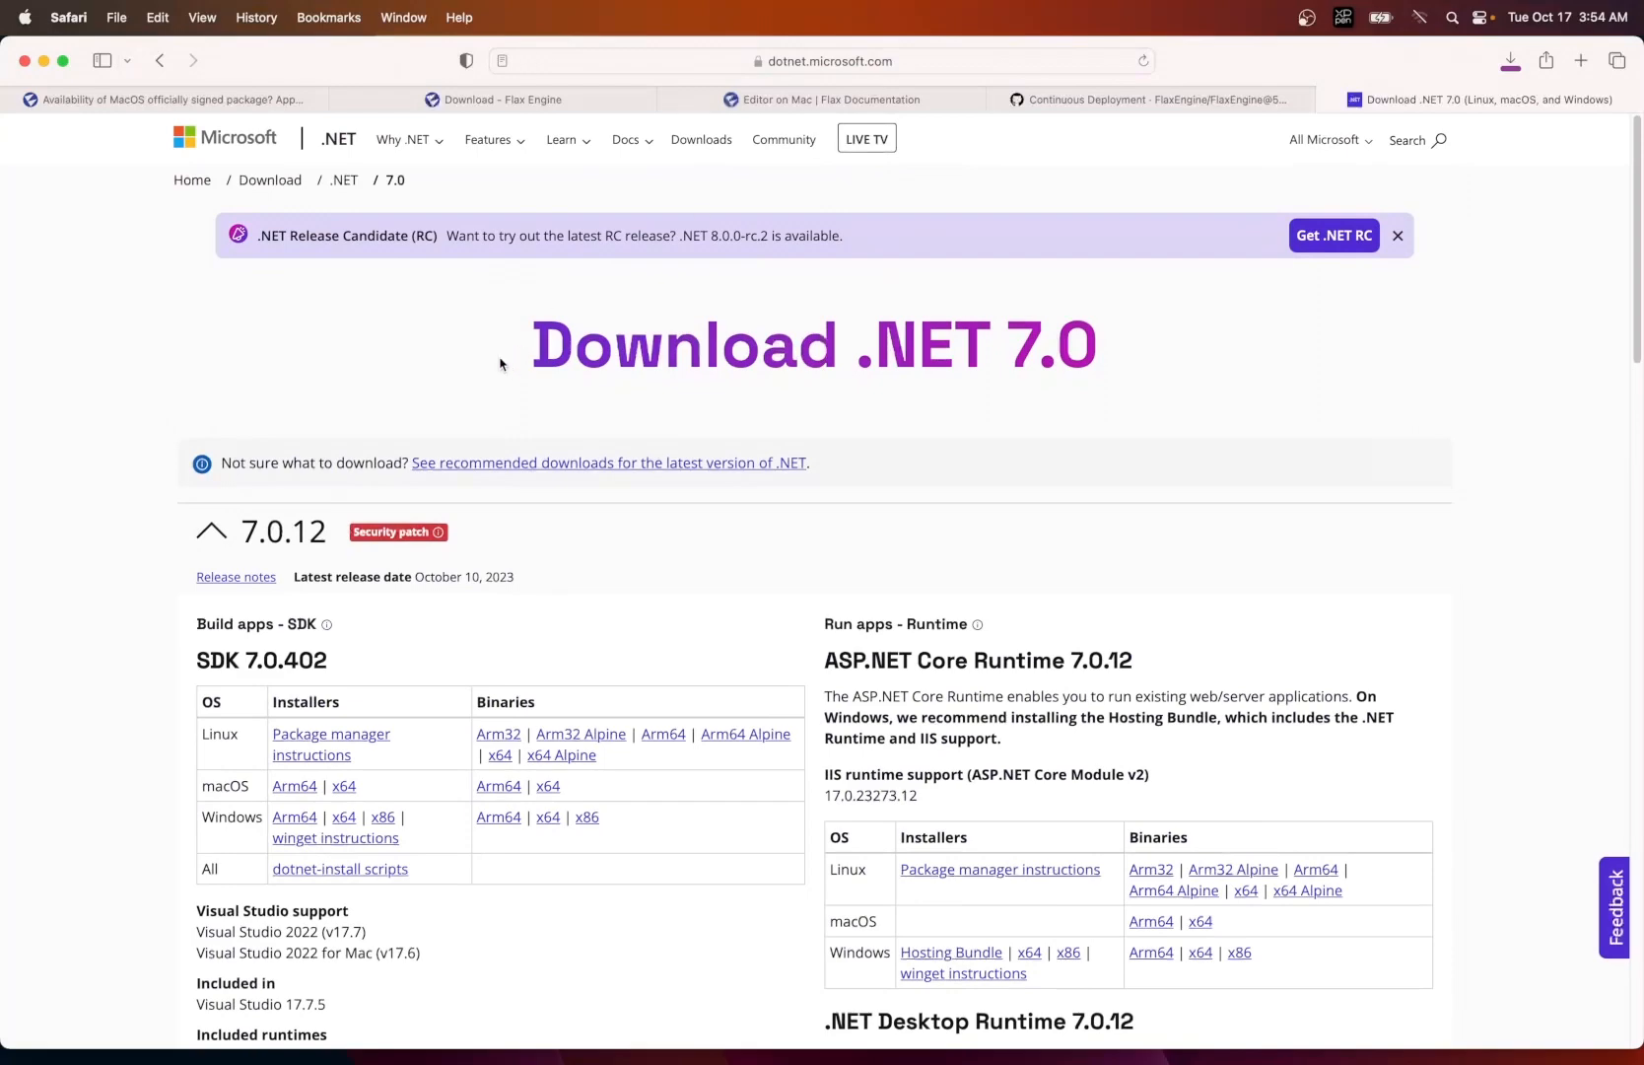
pyautogui.click(160, 62)
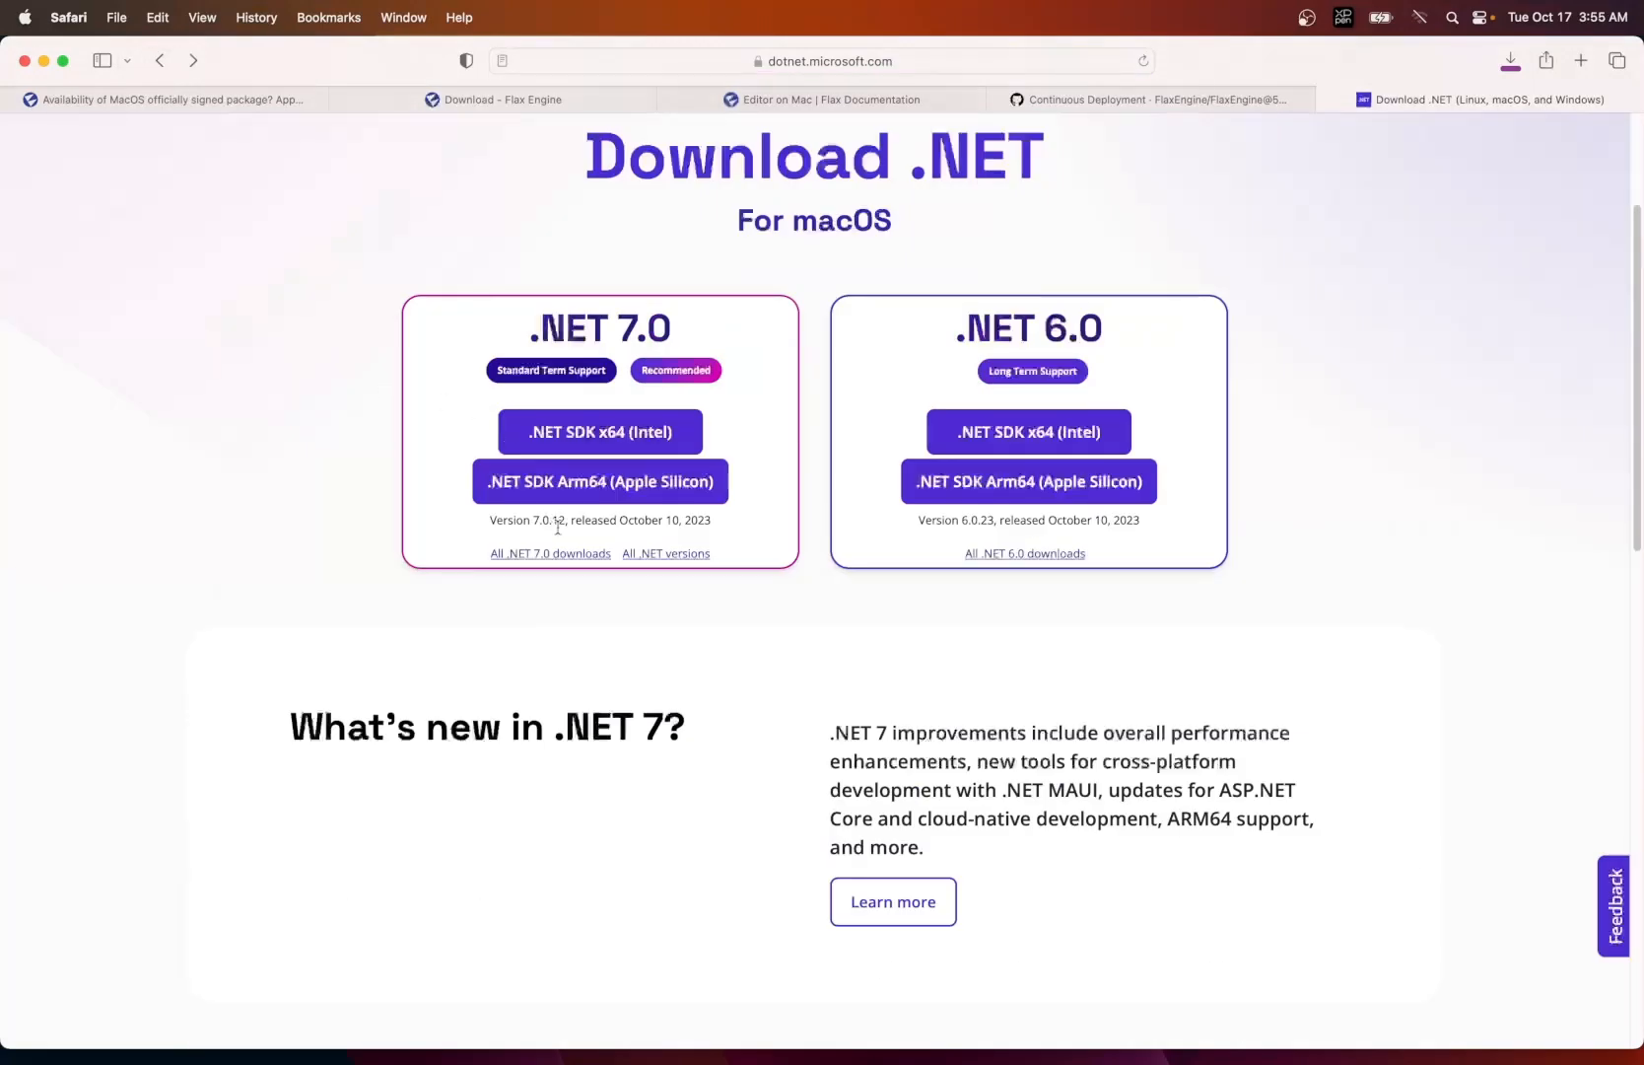
pyautogui.click(540, 554)
pyautogui.scroll(-3, 678, 577)
pyautogui.scroll(-1, 677, 576)
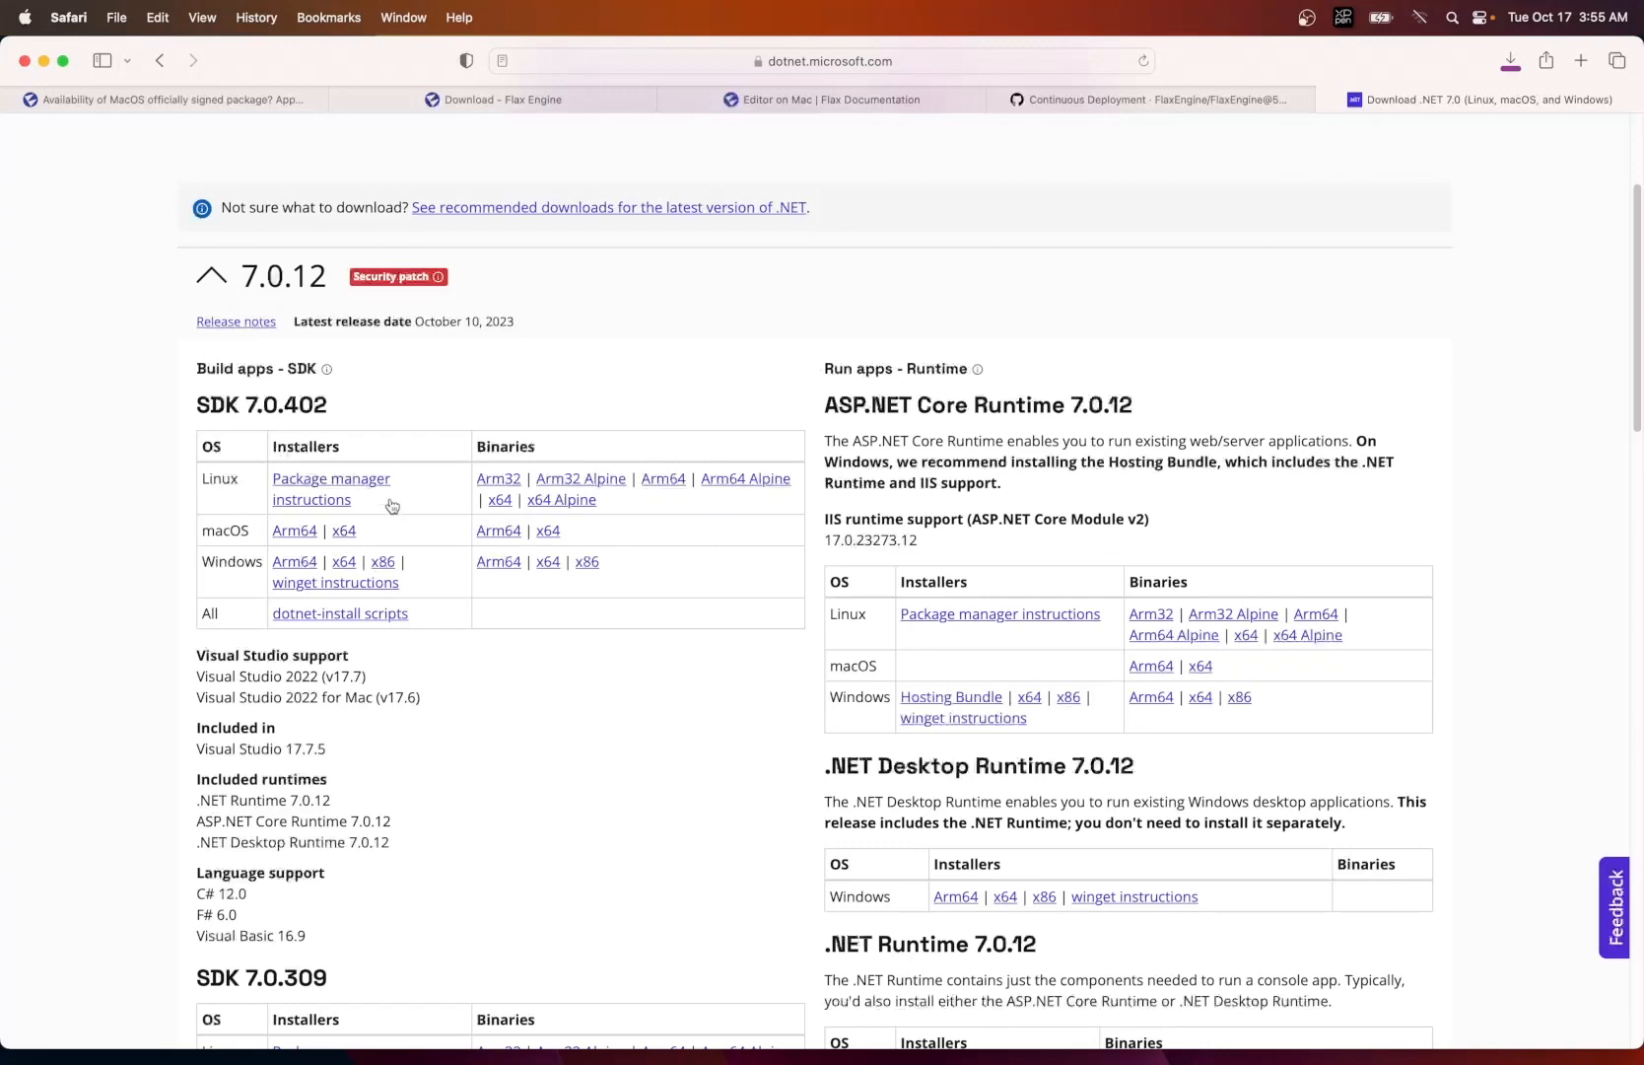
# - Switch to Finder's Downloads folder and check the progress of the Mac-Editor.zip download
pyautogui.click(86, 1025)
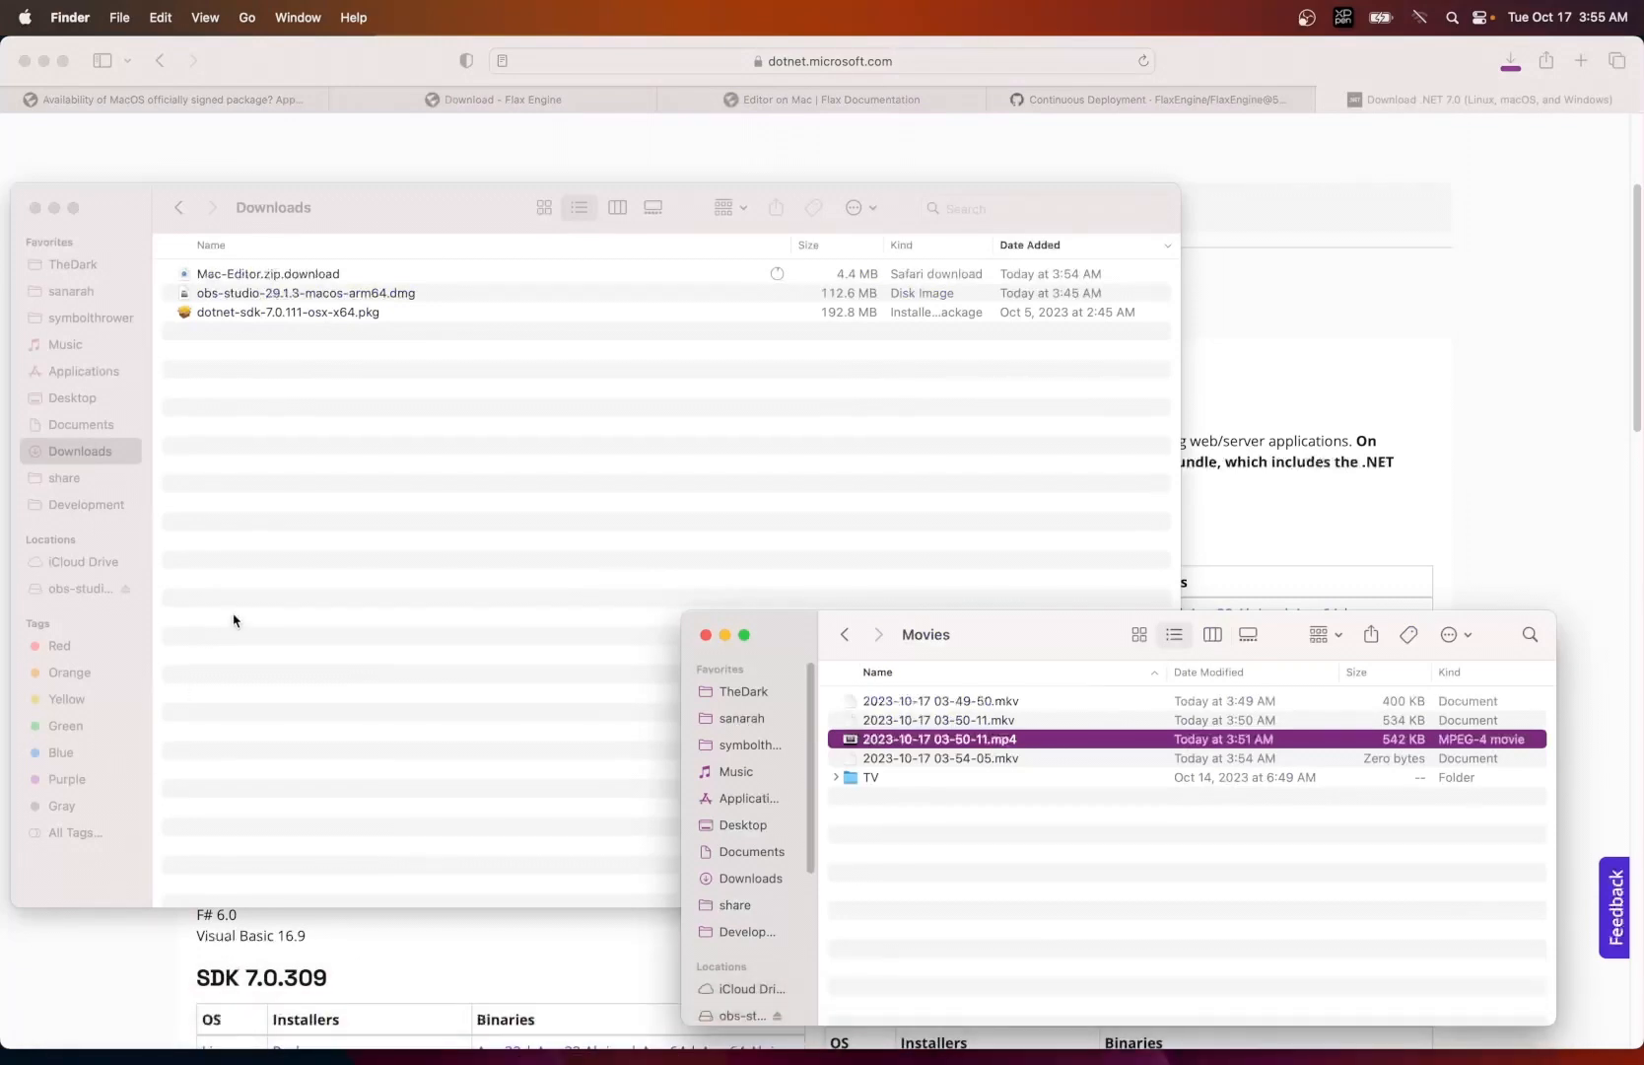
pyautogui.click(228, 443)
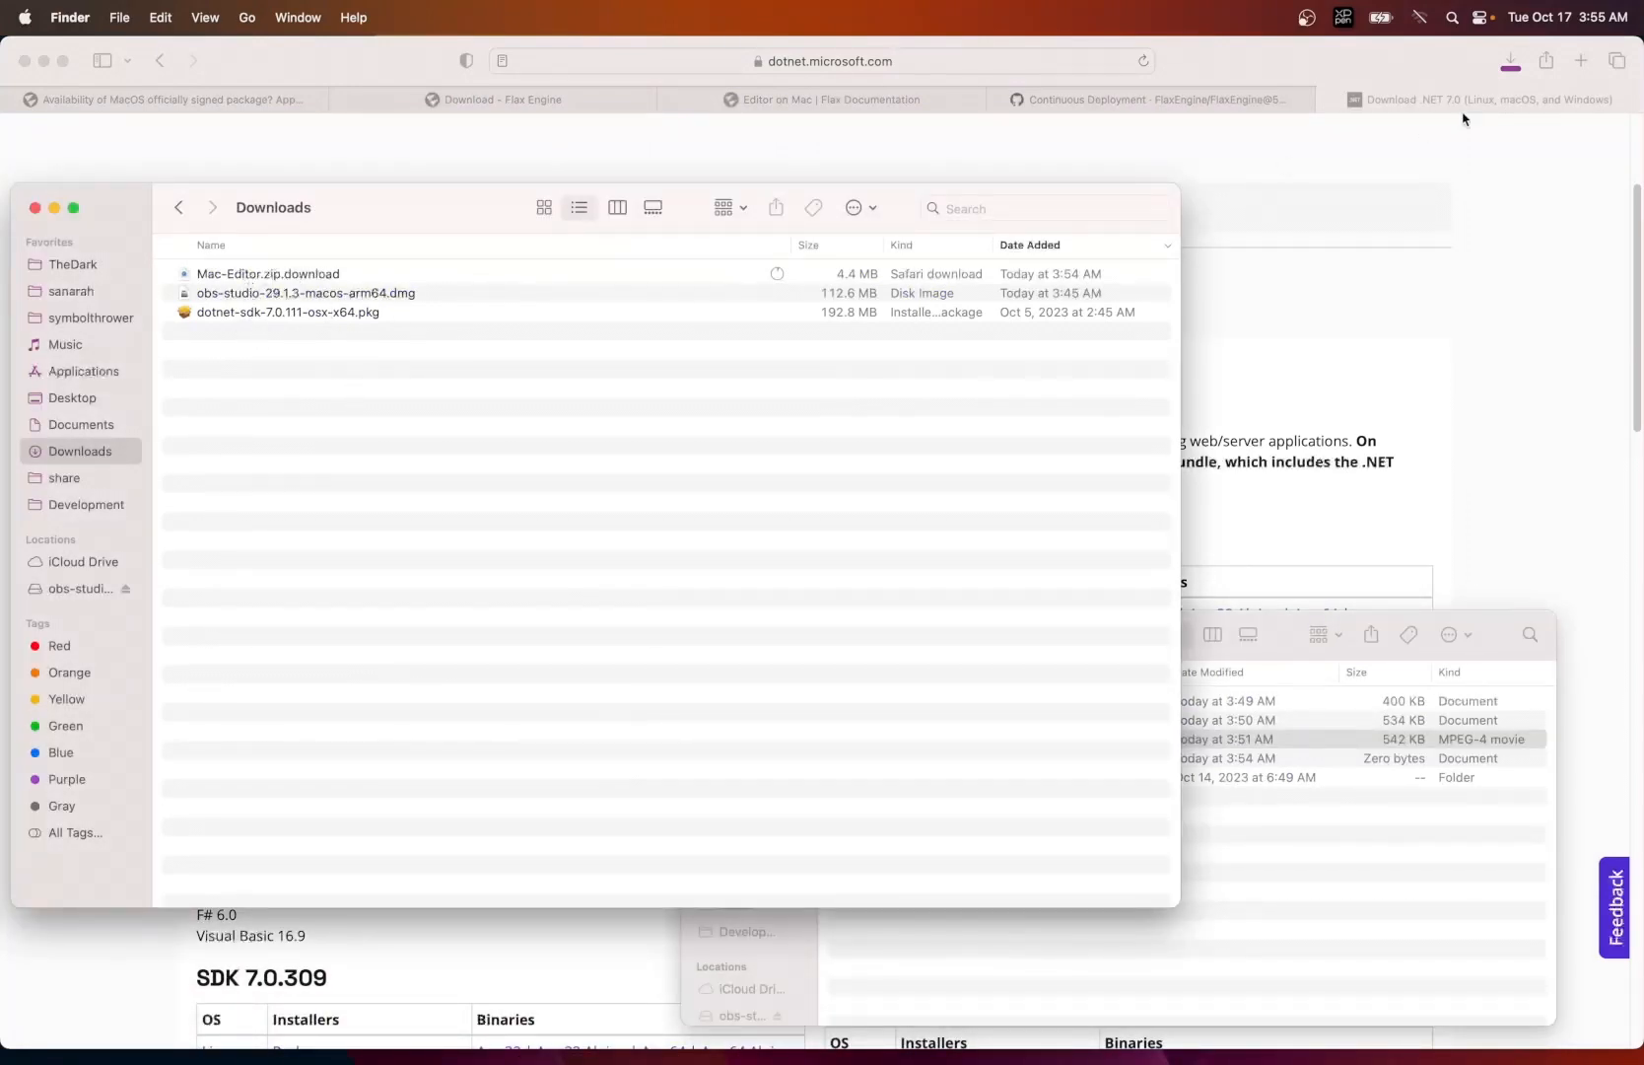
pyautogui.click(1427, 61)
pyautogui.click(1511, 61)
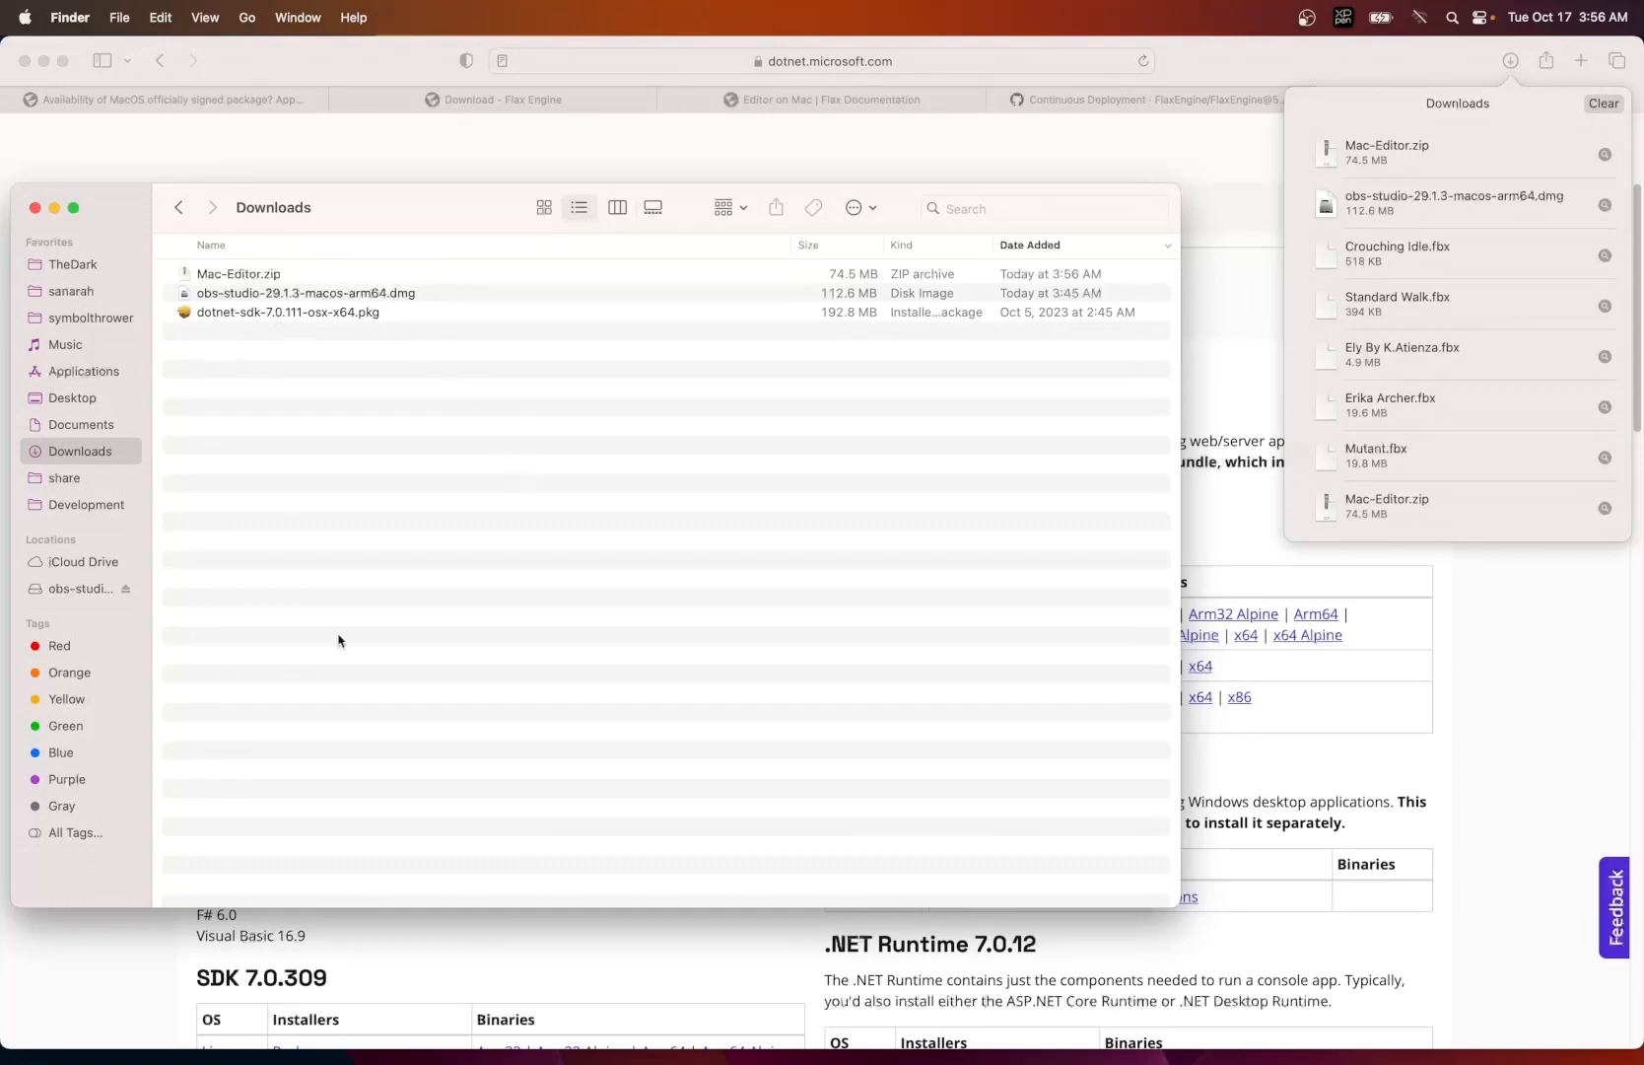
# - Start the dotnet-sdk-7.0.111-osx-x64.pkg installer from the Downloads folder in Finder
pyautogui.click(59, 976)
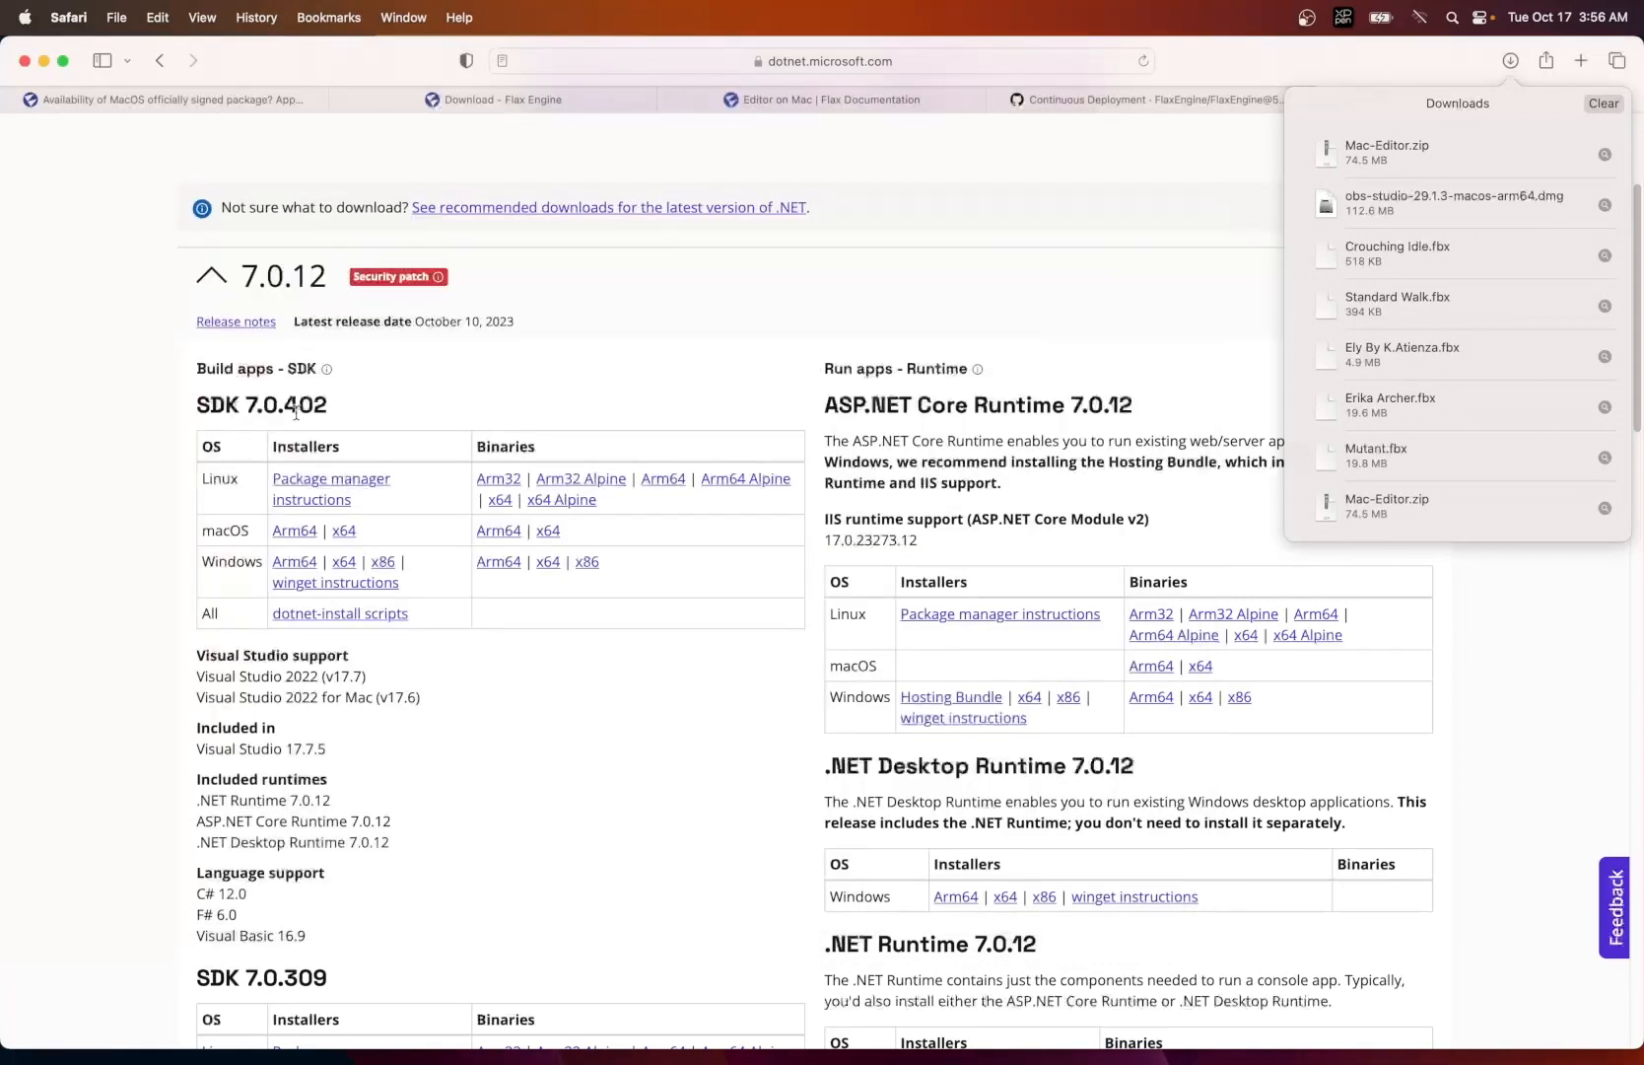
pyautogui.hotkey('ctrl', 'Up')
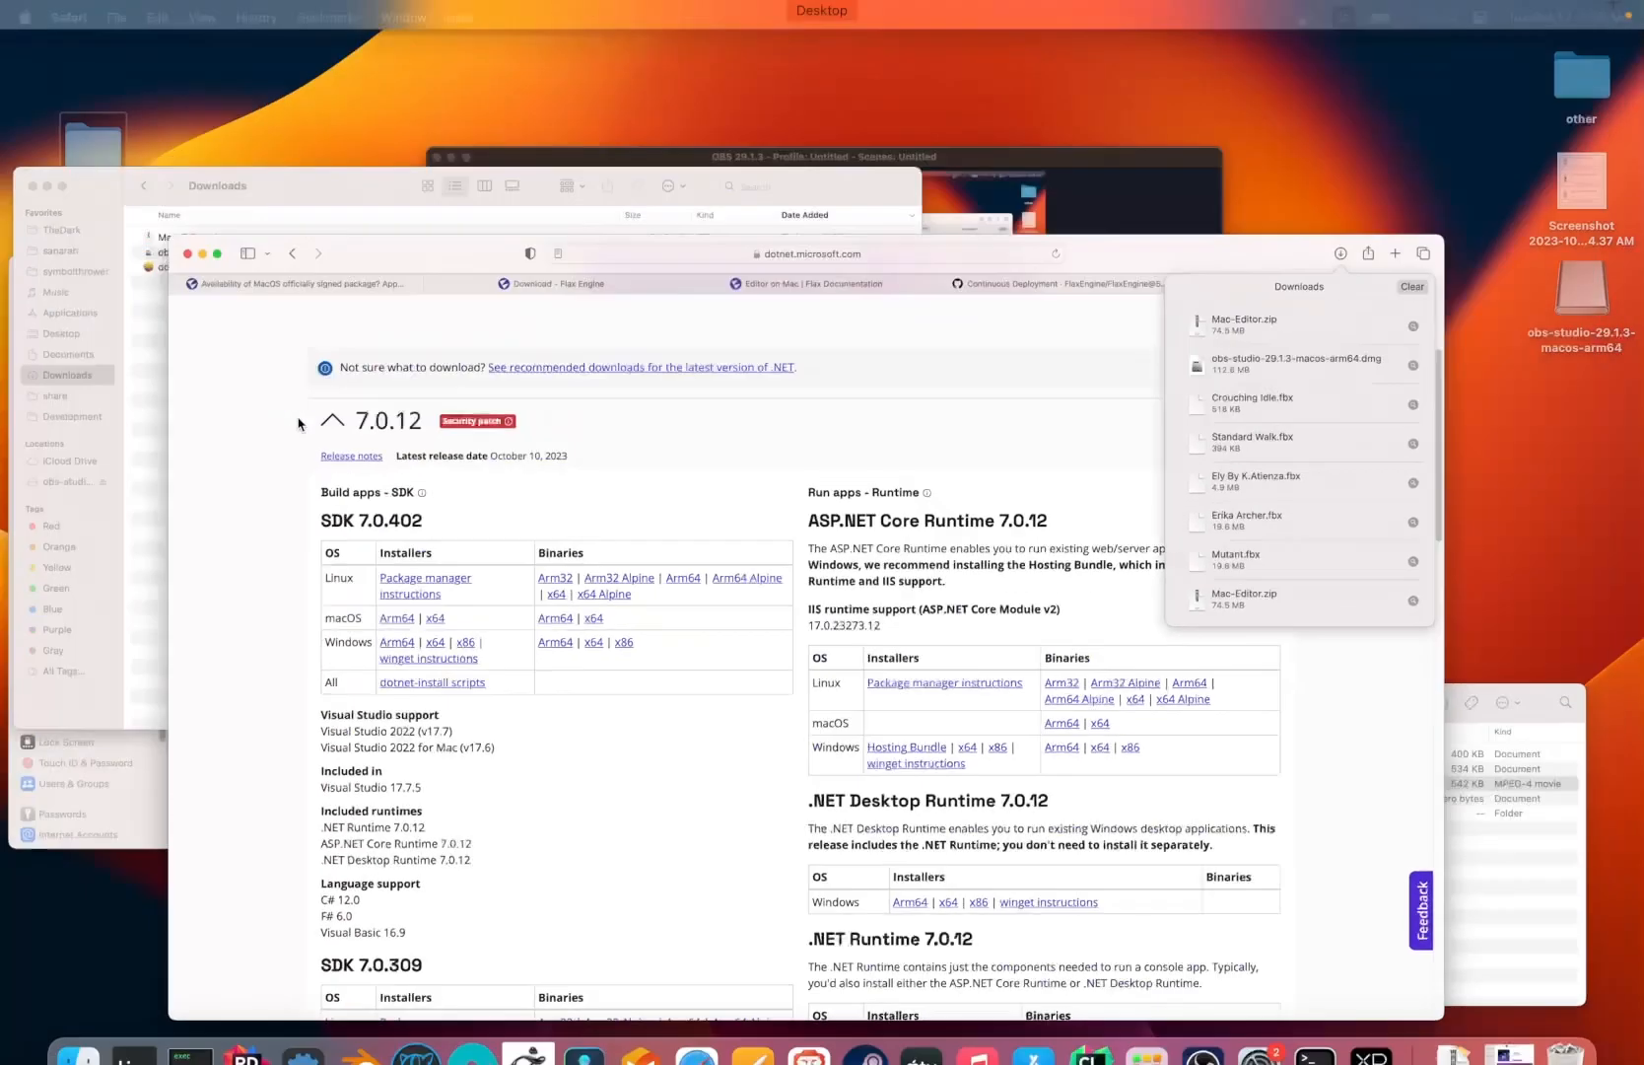
pyautogui.click(276, 318)
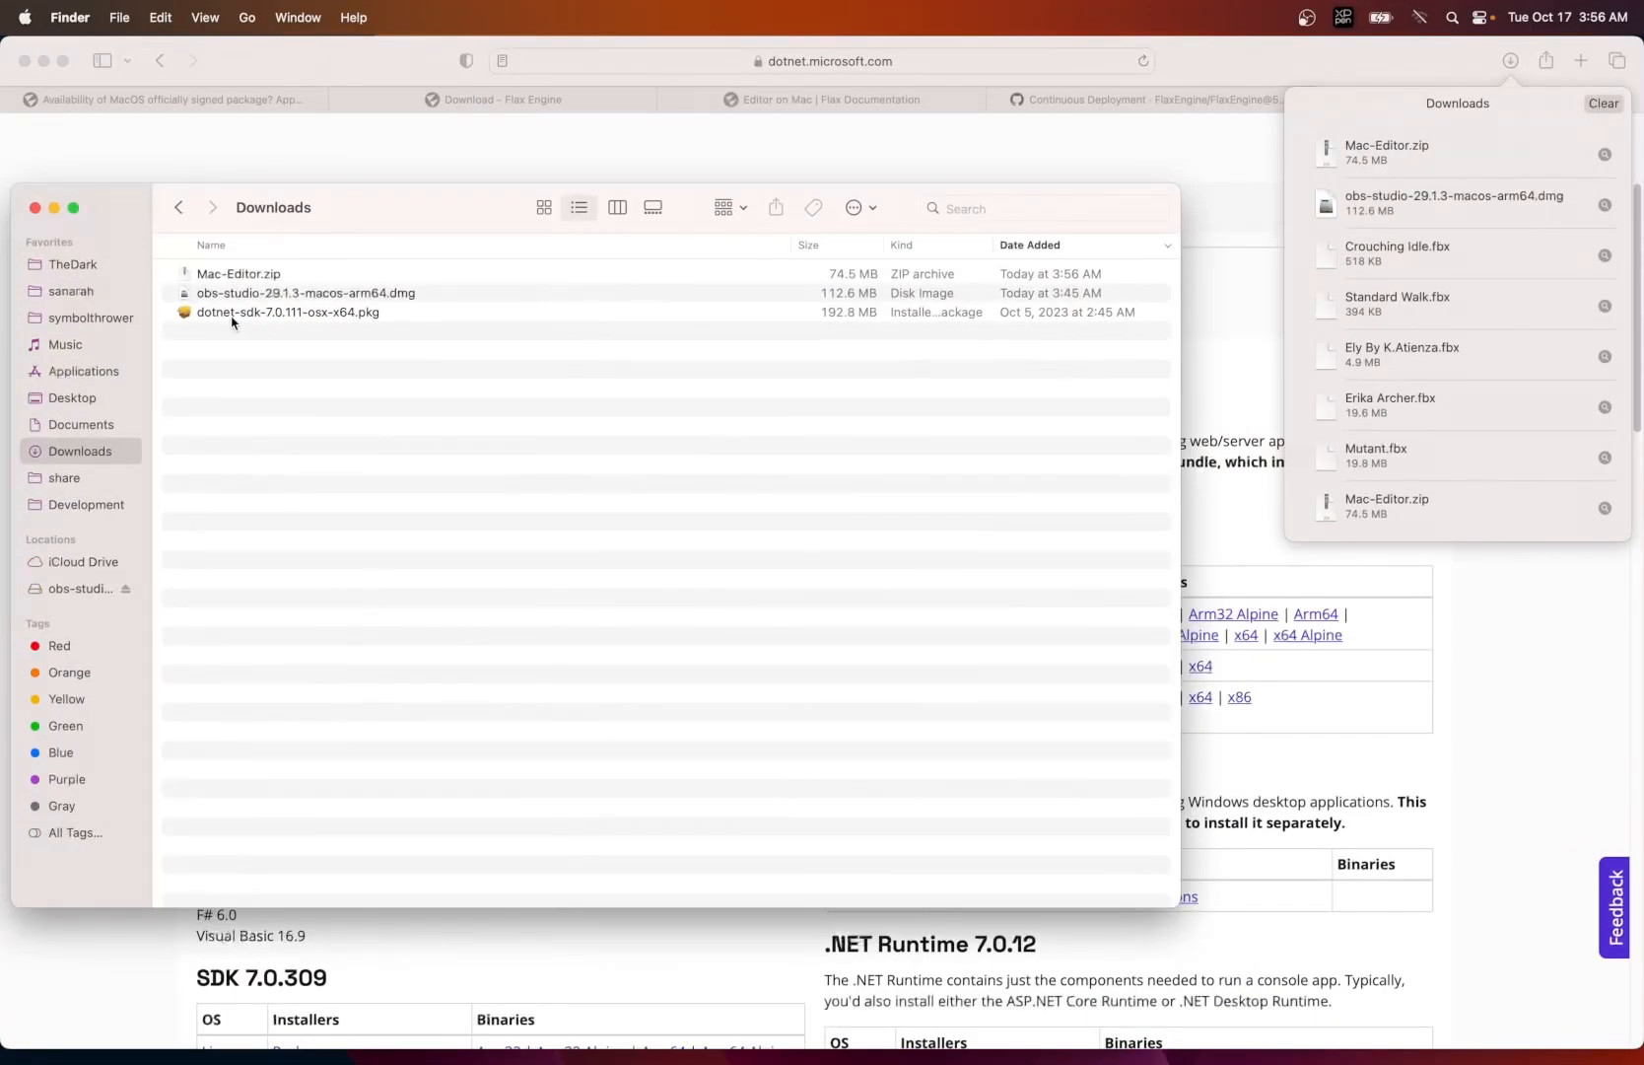
pyautogui.doubleClick(233, 316)
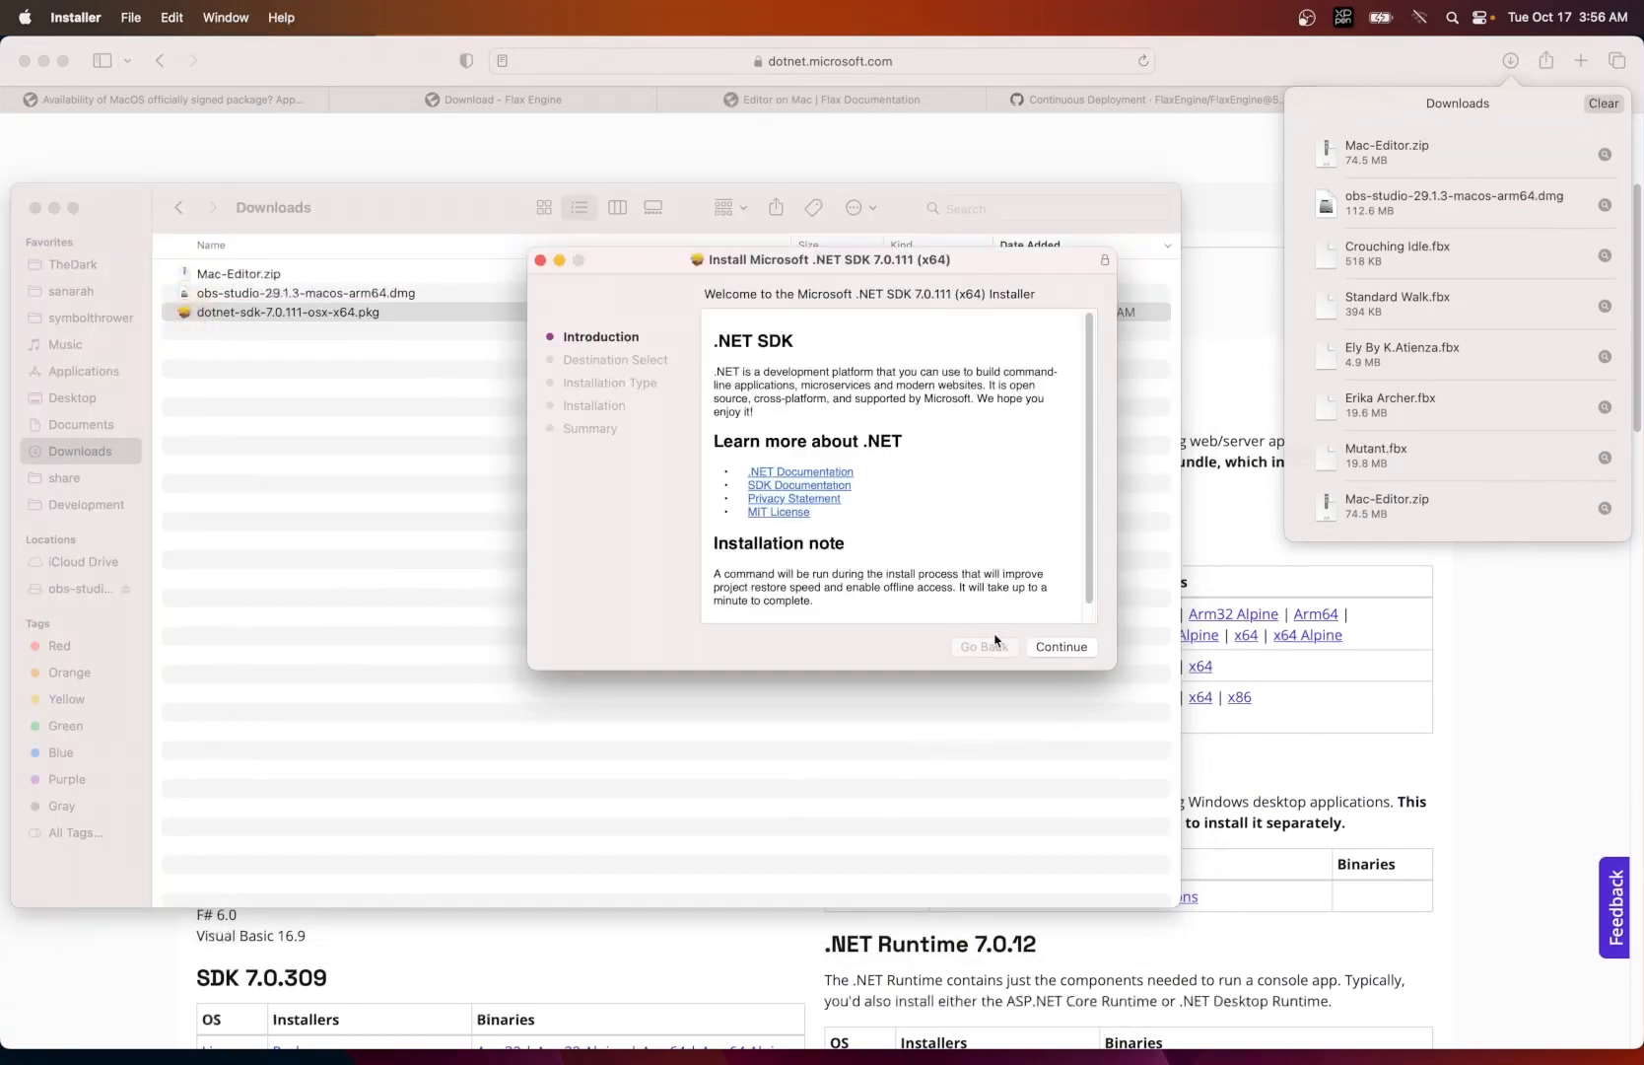
# - Perform the standard installation of .NET SDK 7.0.111 on Macintosh HD, authorize it with the account password, and close the installer
pyautogui.click(1061, 647)
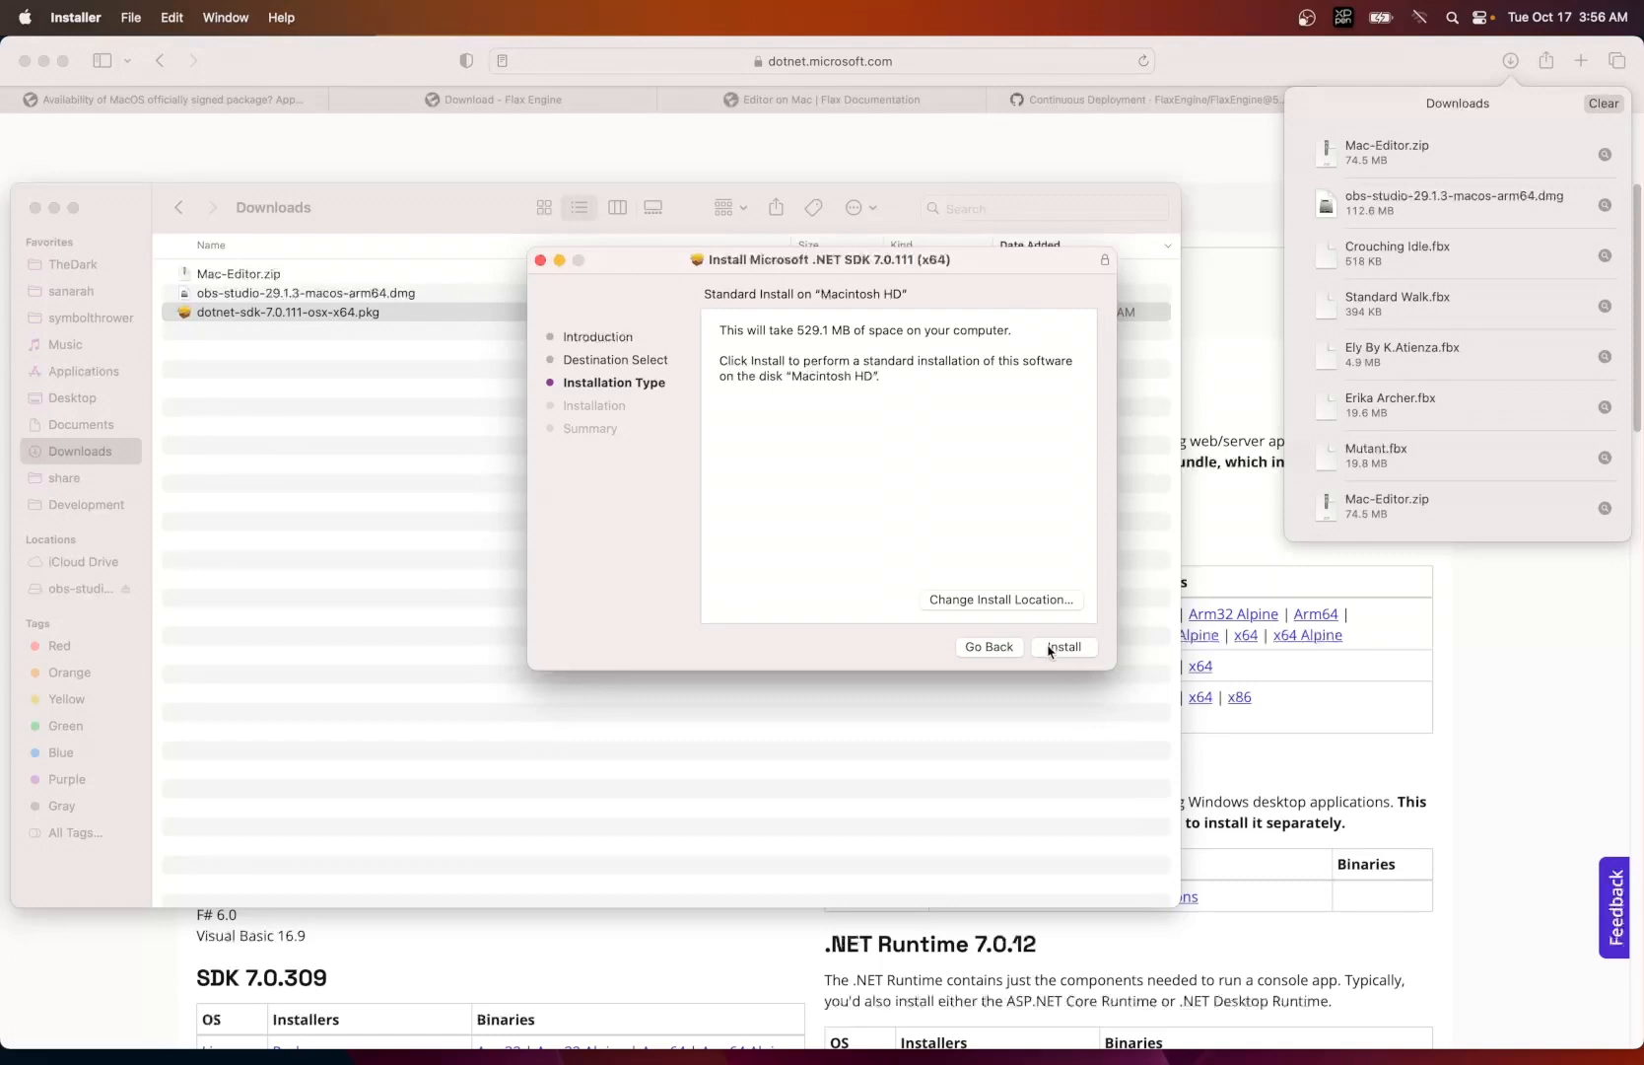
pyautogui.click(1051, 648)
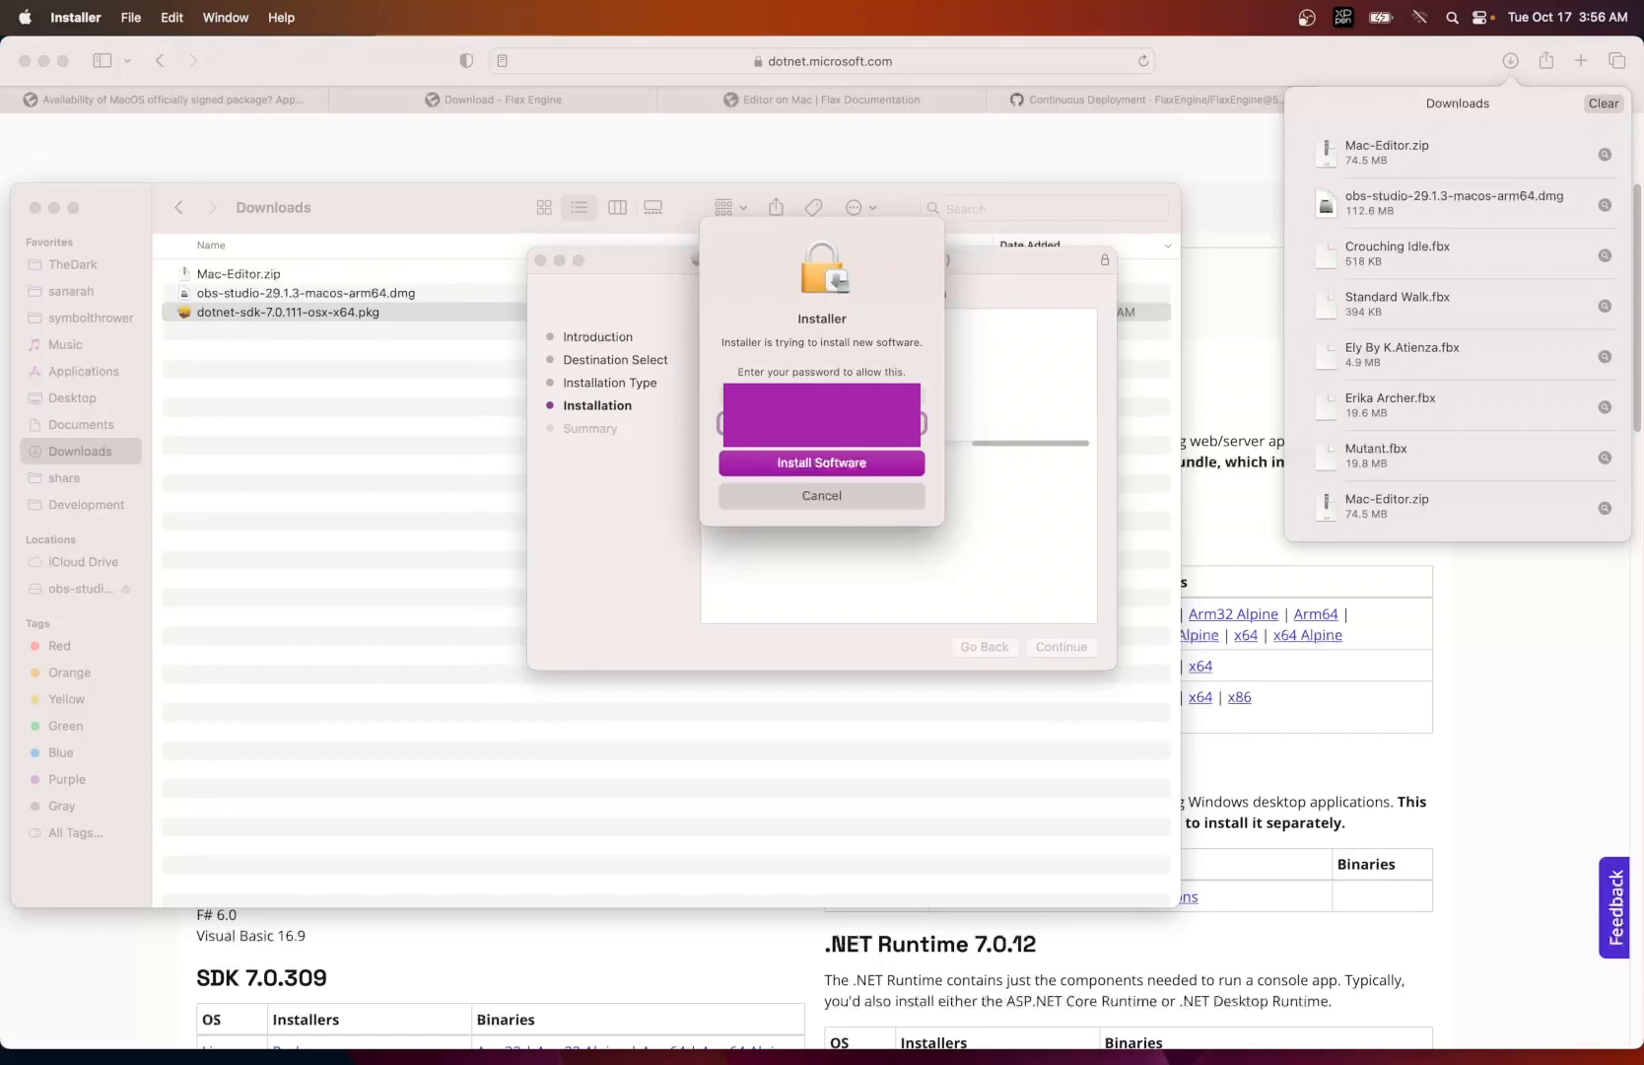
pyautogui.click(852, 459)
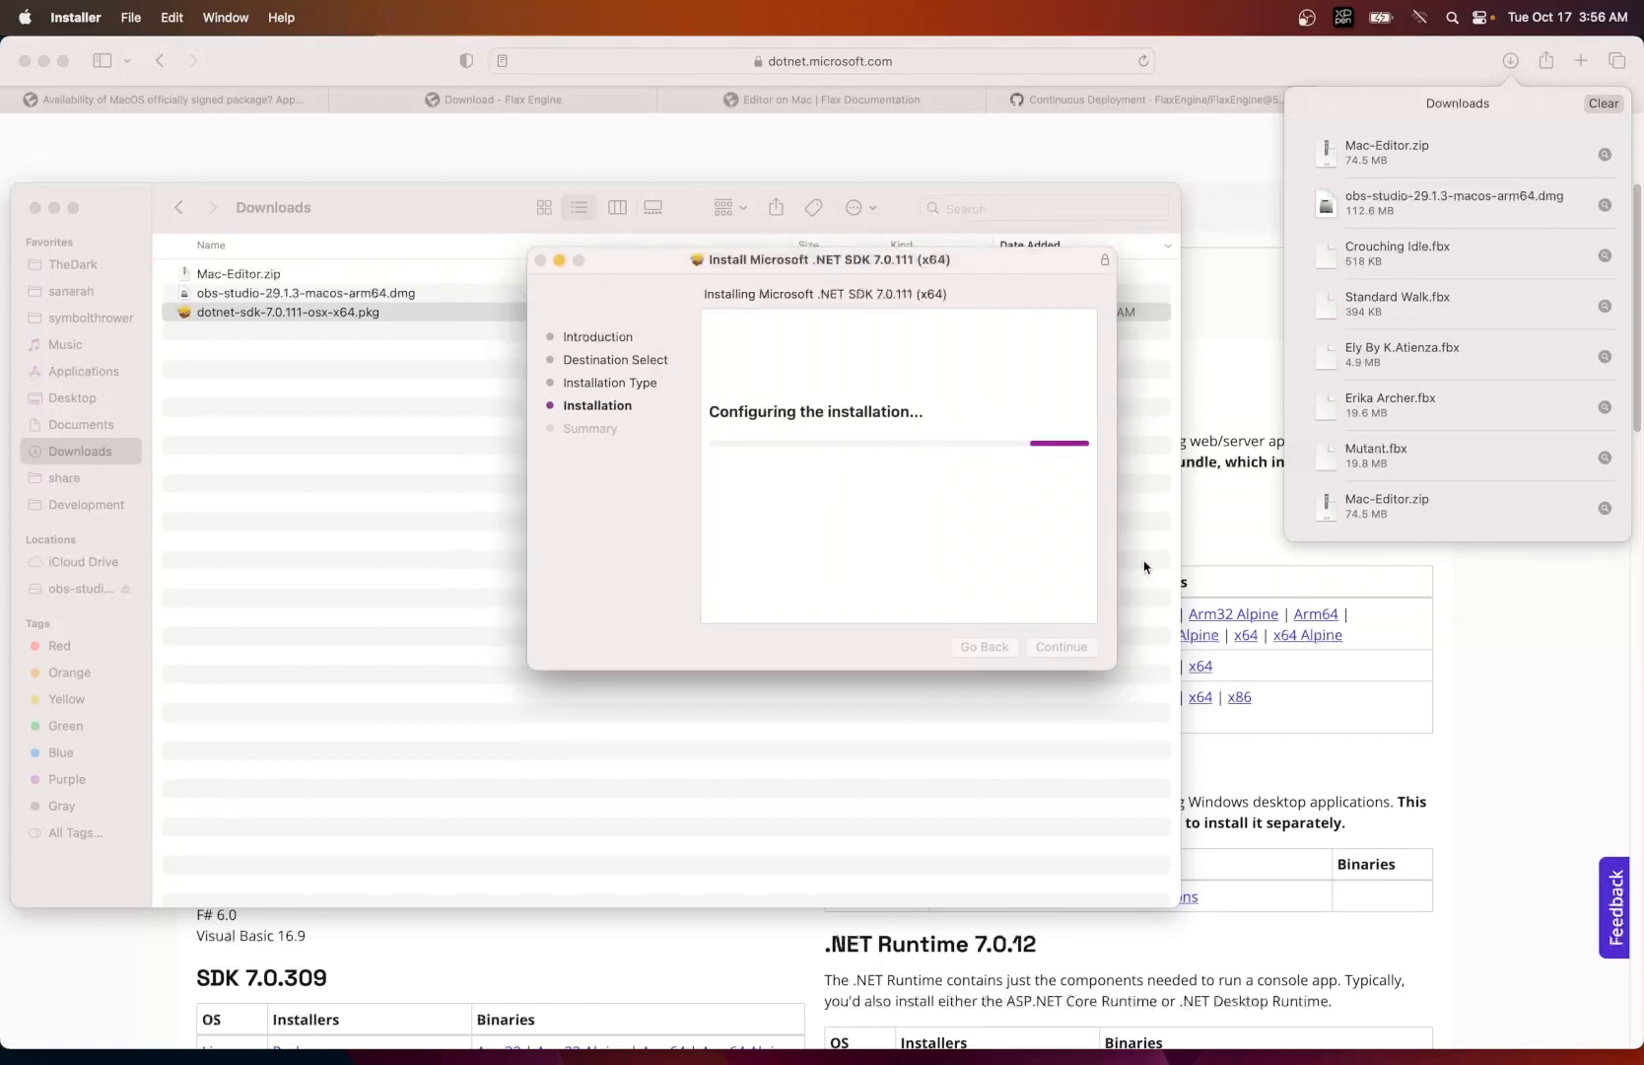
pyautogui.click(881, 381)
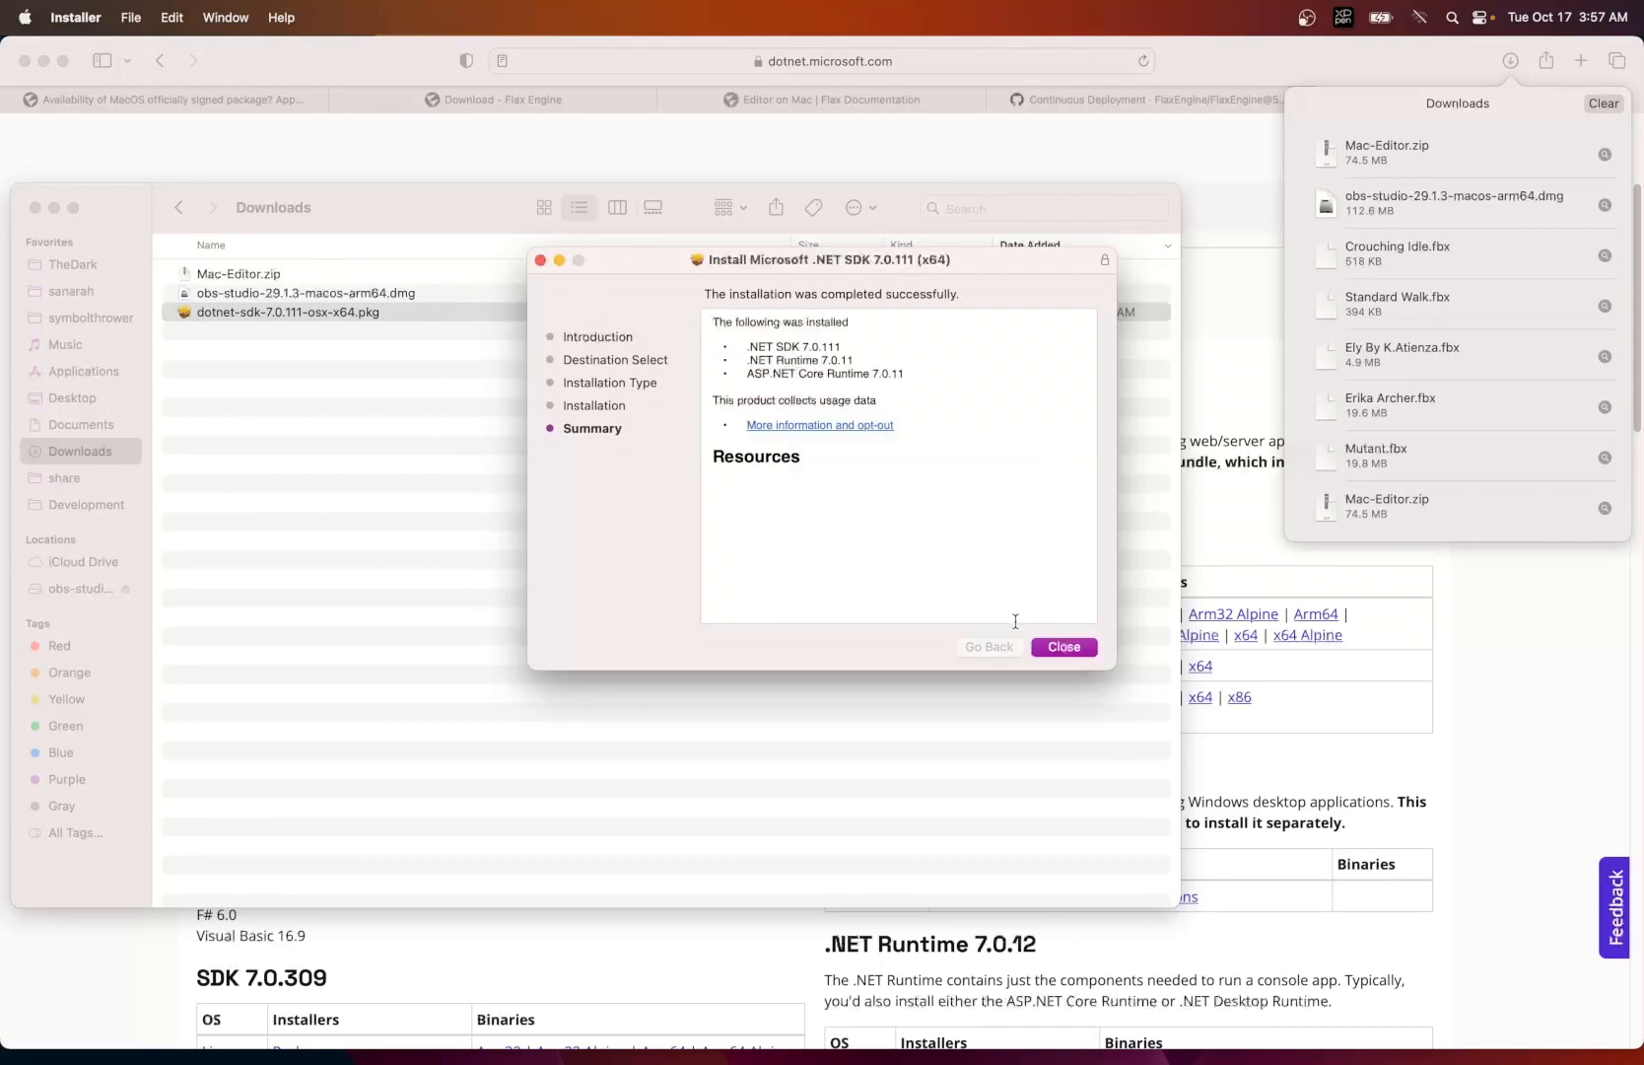
pyautogui.click(1062, 647)
pyautogui.click(765, 549)
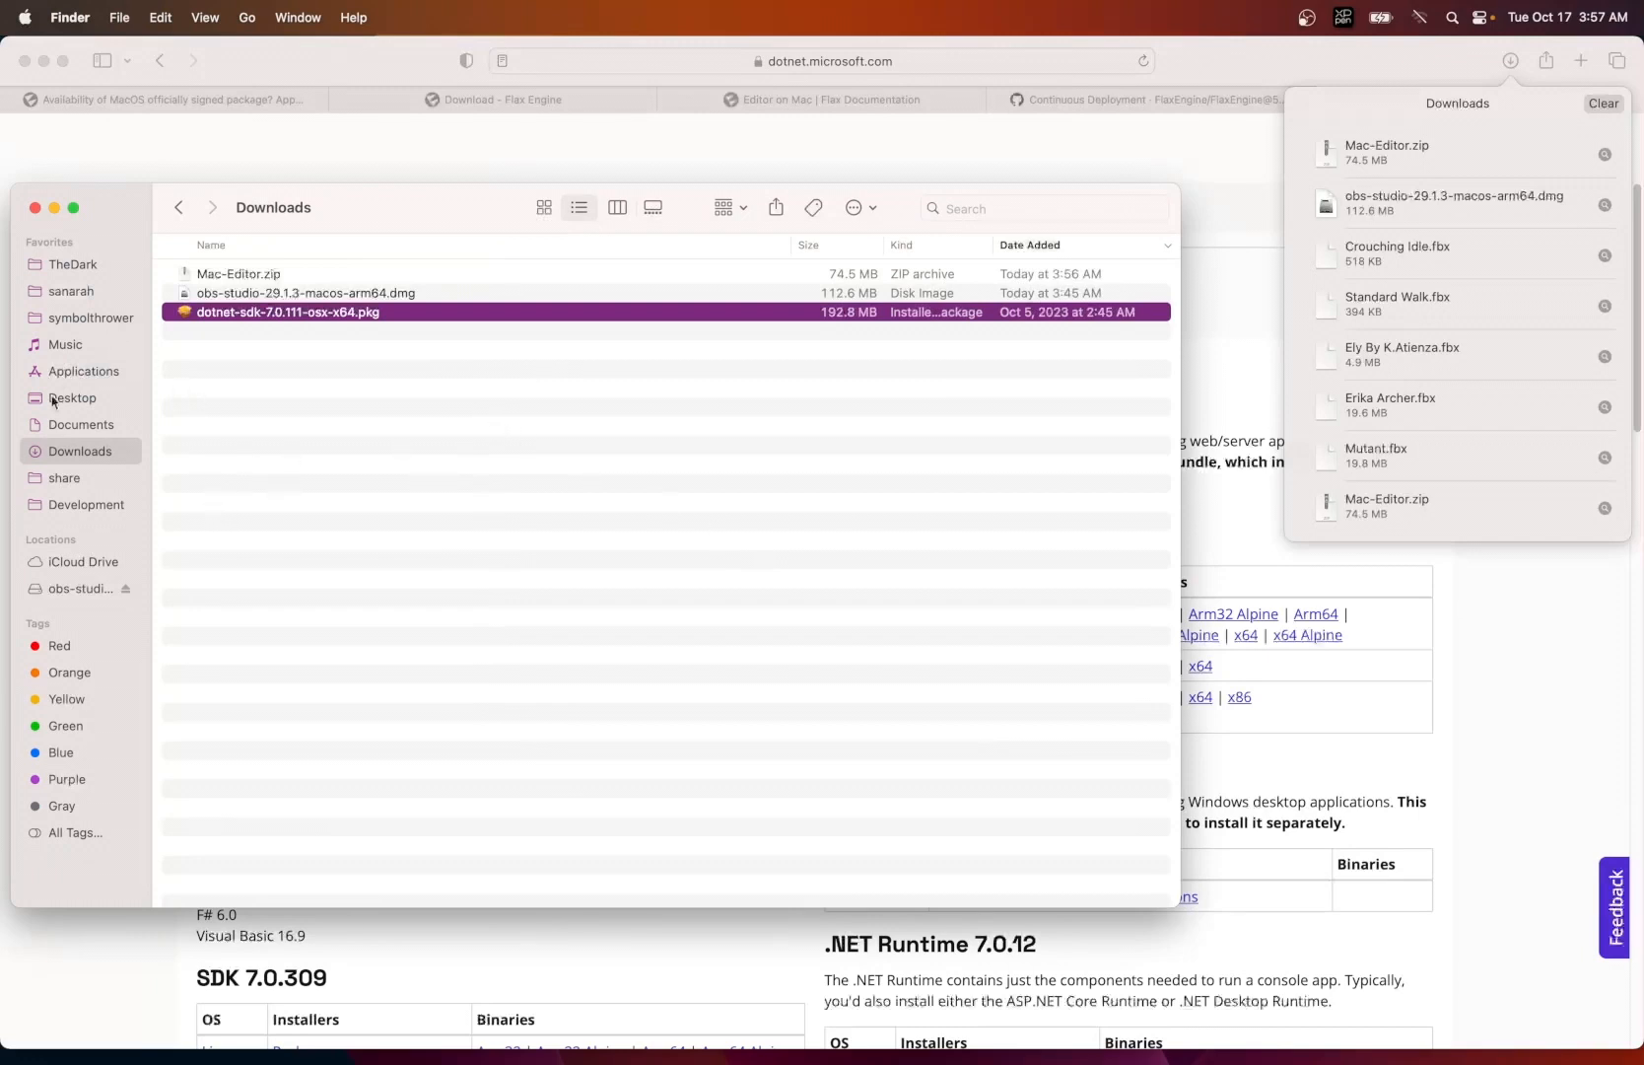
# - Check the share folder for the dotnet folder and view its parent path on Macintosh HD
pyautogui.click(65, 478)
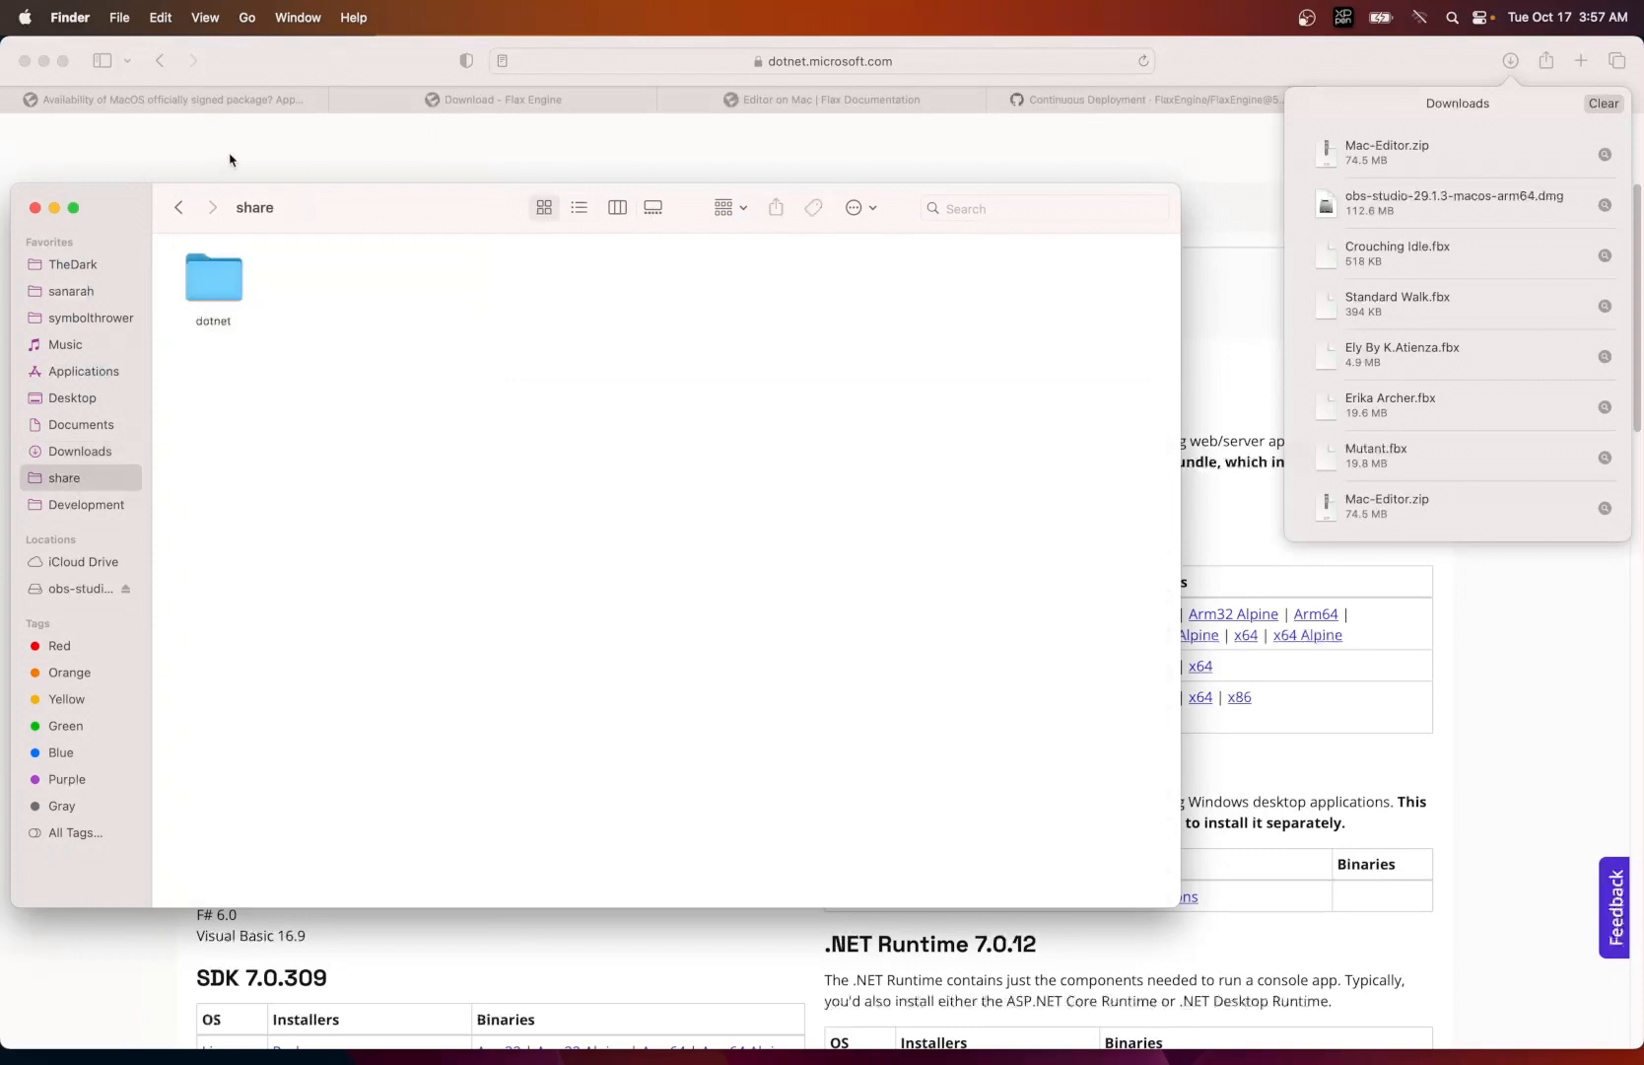
pyautogui.keyDown('super'); pyautogui.click(251, 207); pyautogui.keyUp('super')
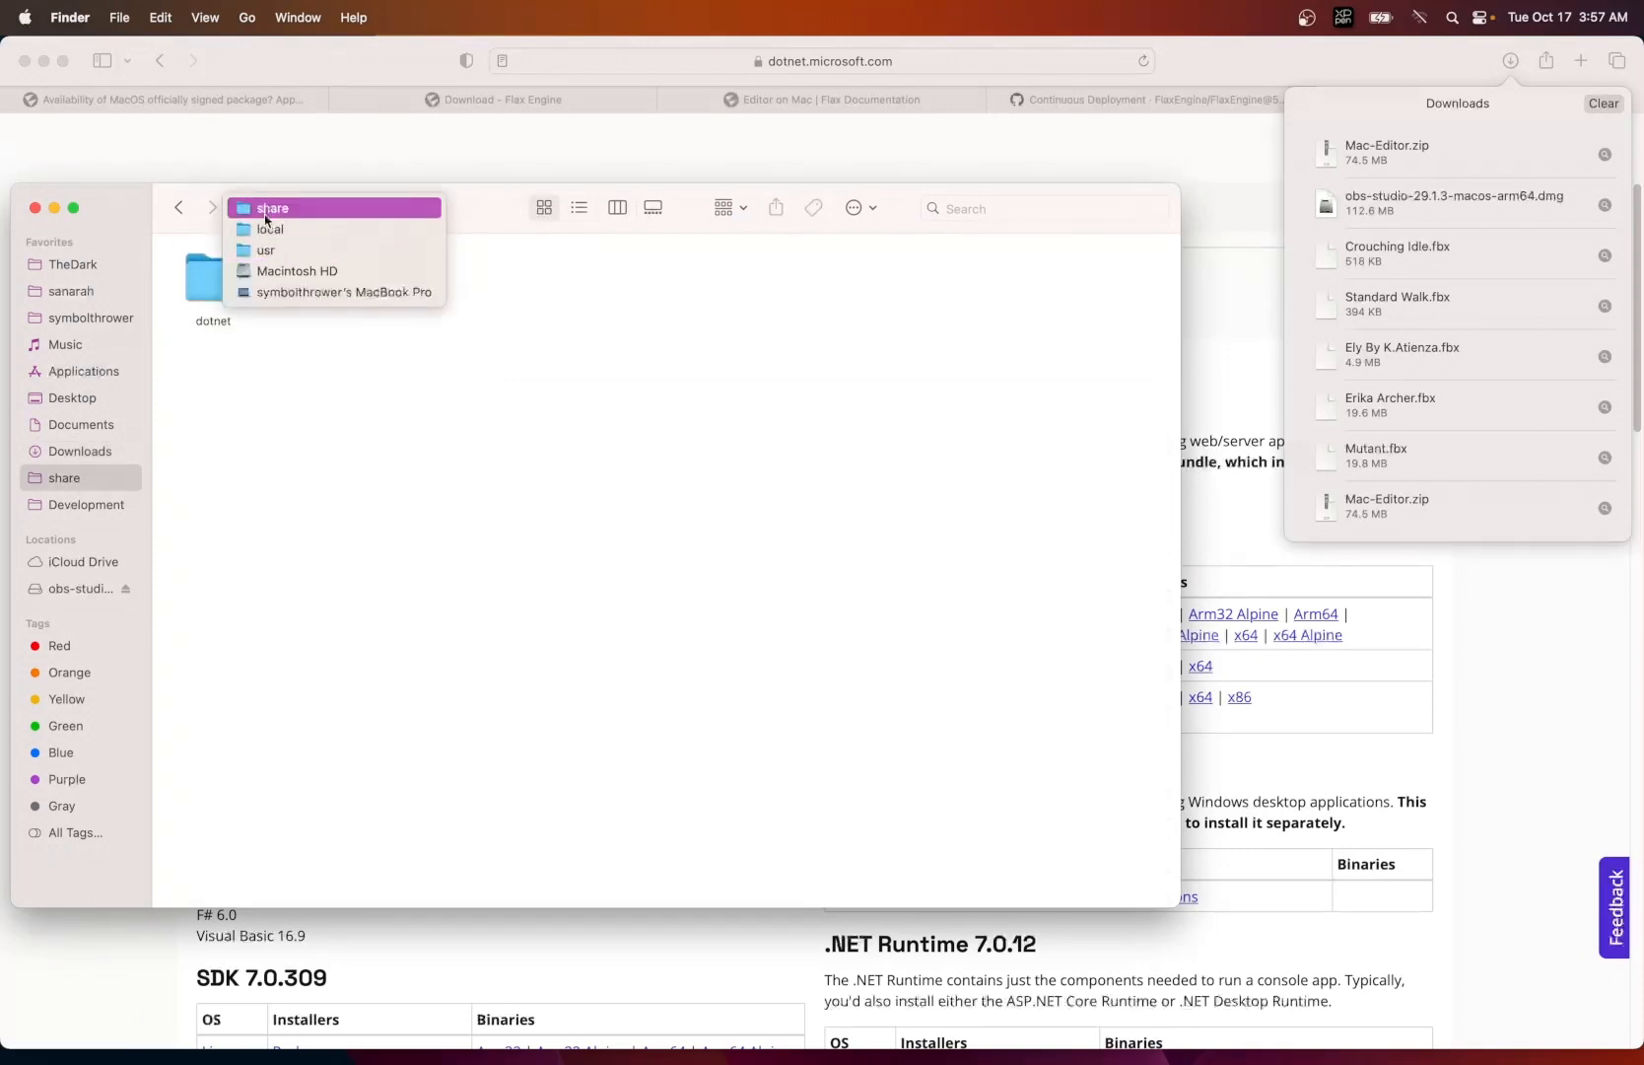
pyautogui.click(239, 339)
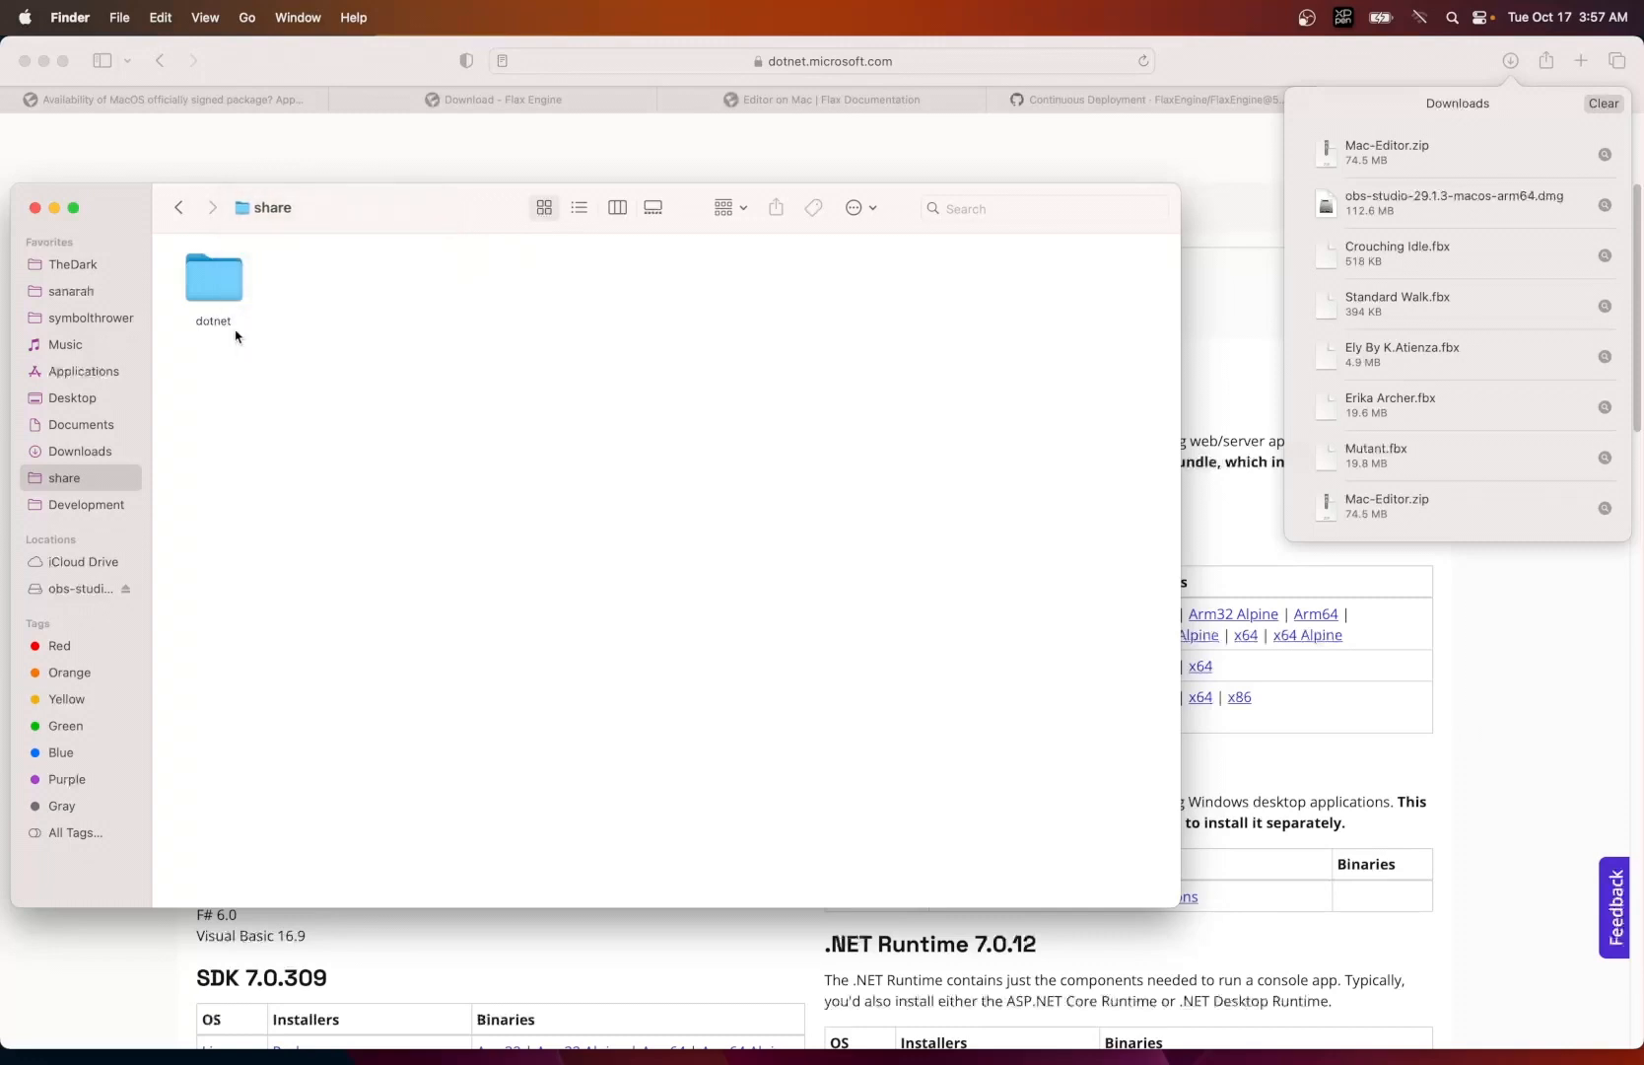
# - Extract Mac-Editor.zip in the Downloads folder
pyautogui.click(83, 454)
pyautogui.click(237, 281)
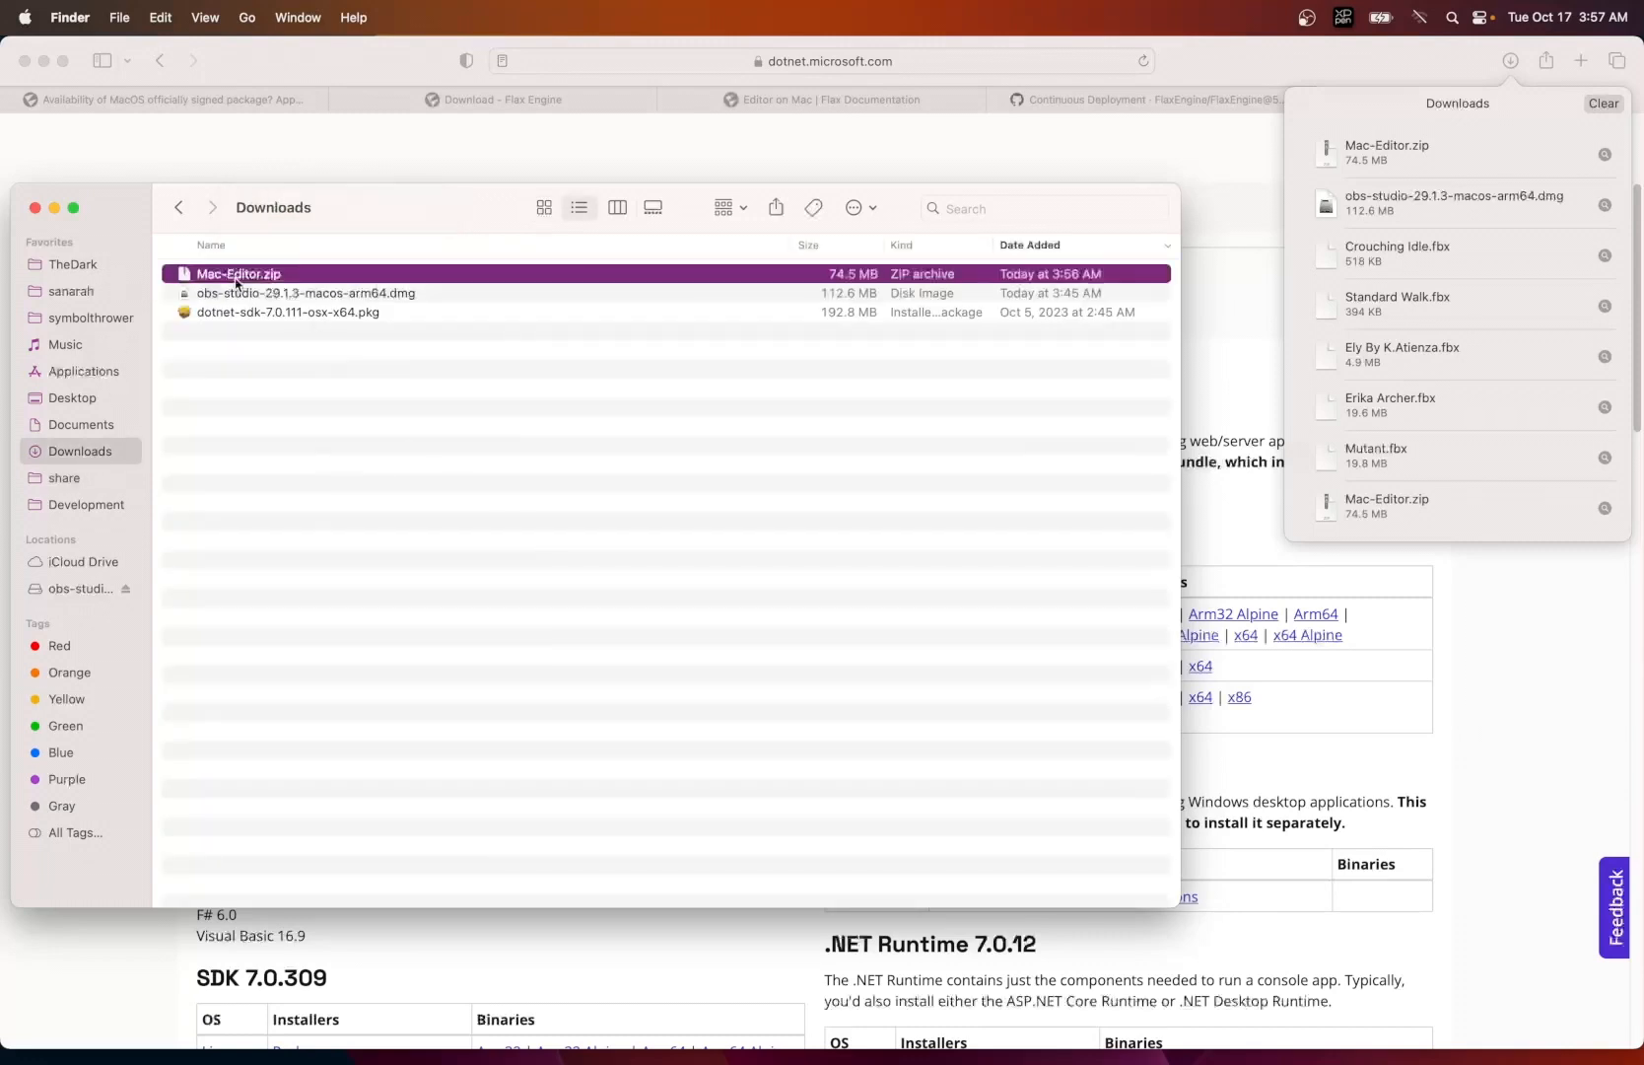
pyautogui.doubleClick(237, 276)
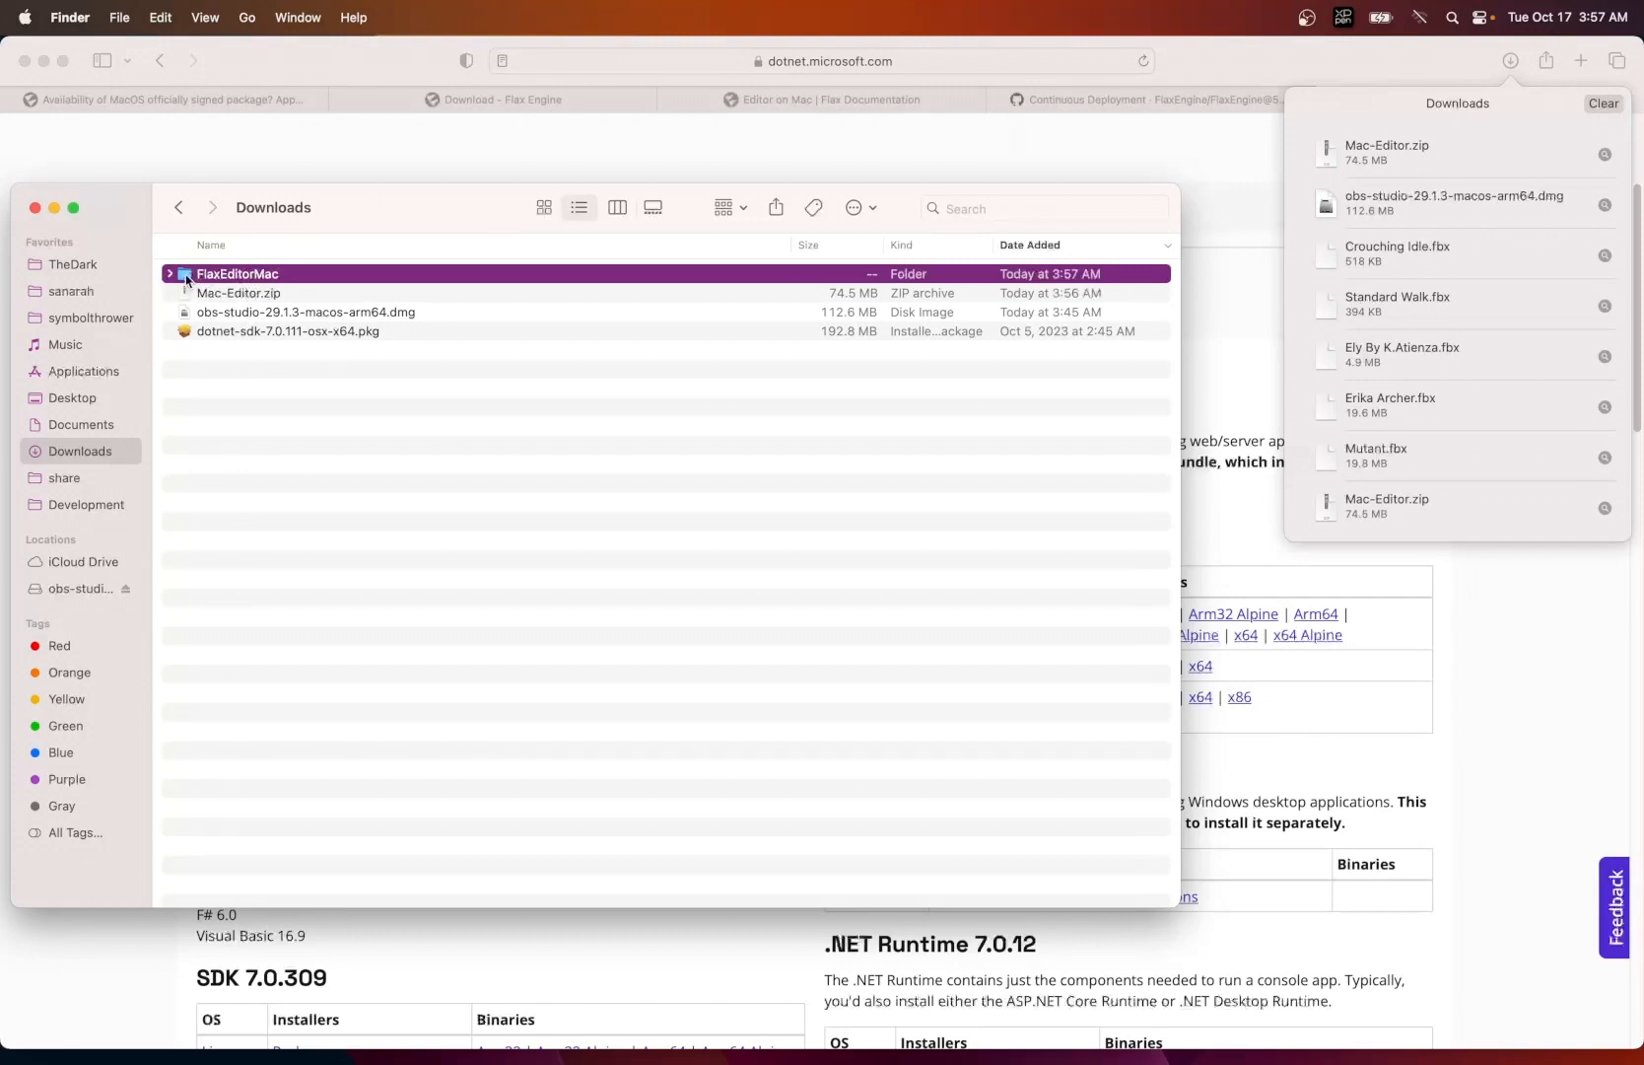
# - Open the Binaries/Editor/Mac/Development folder inside the extracted FlaxEditorMac folder
pyautogui.doubleClick(187, 276)
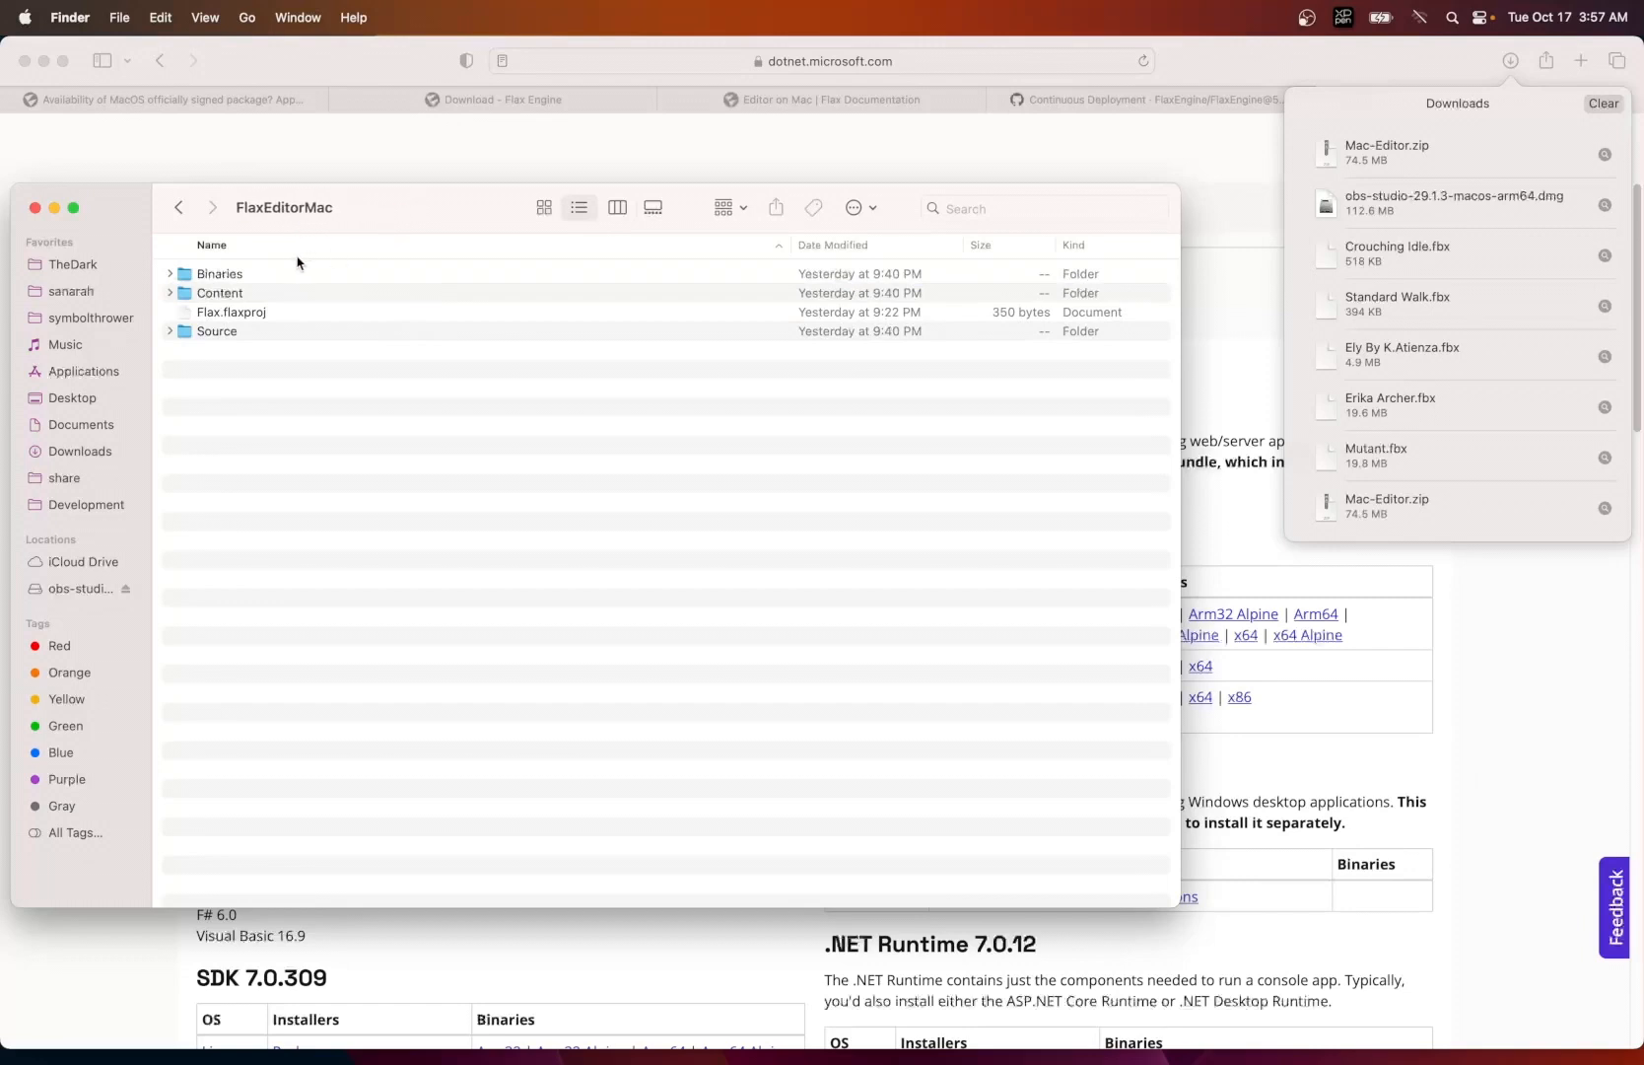
pyautogui.doubleClick(187, 280)
pyautogui.doubleClick(188, 274)
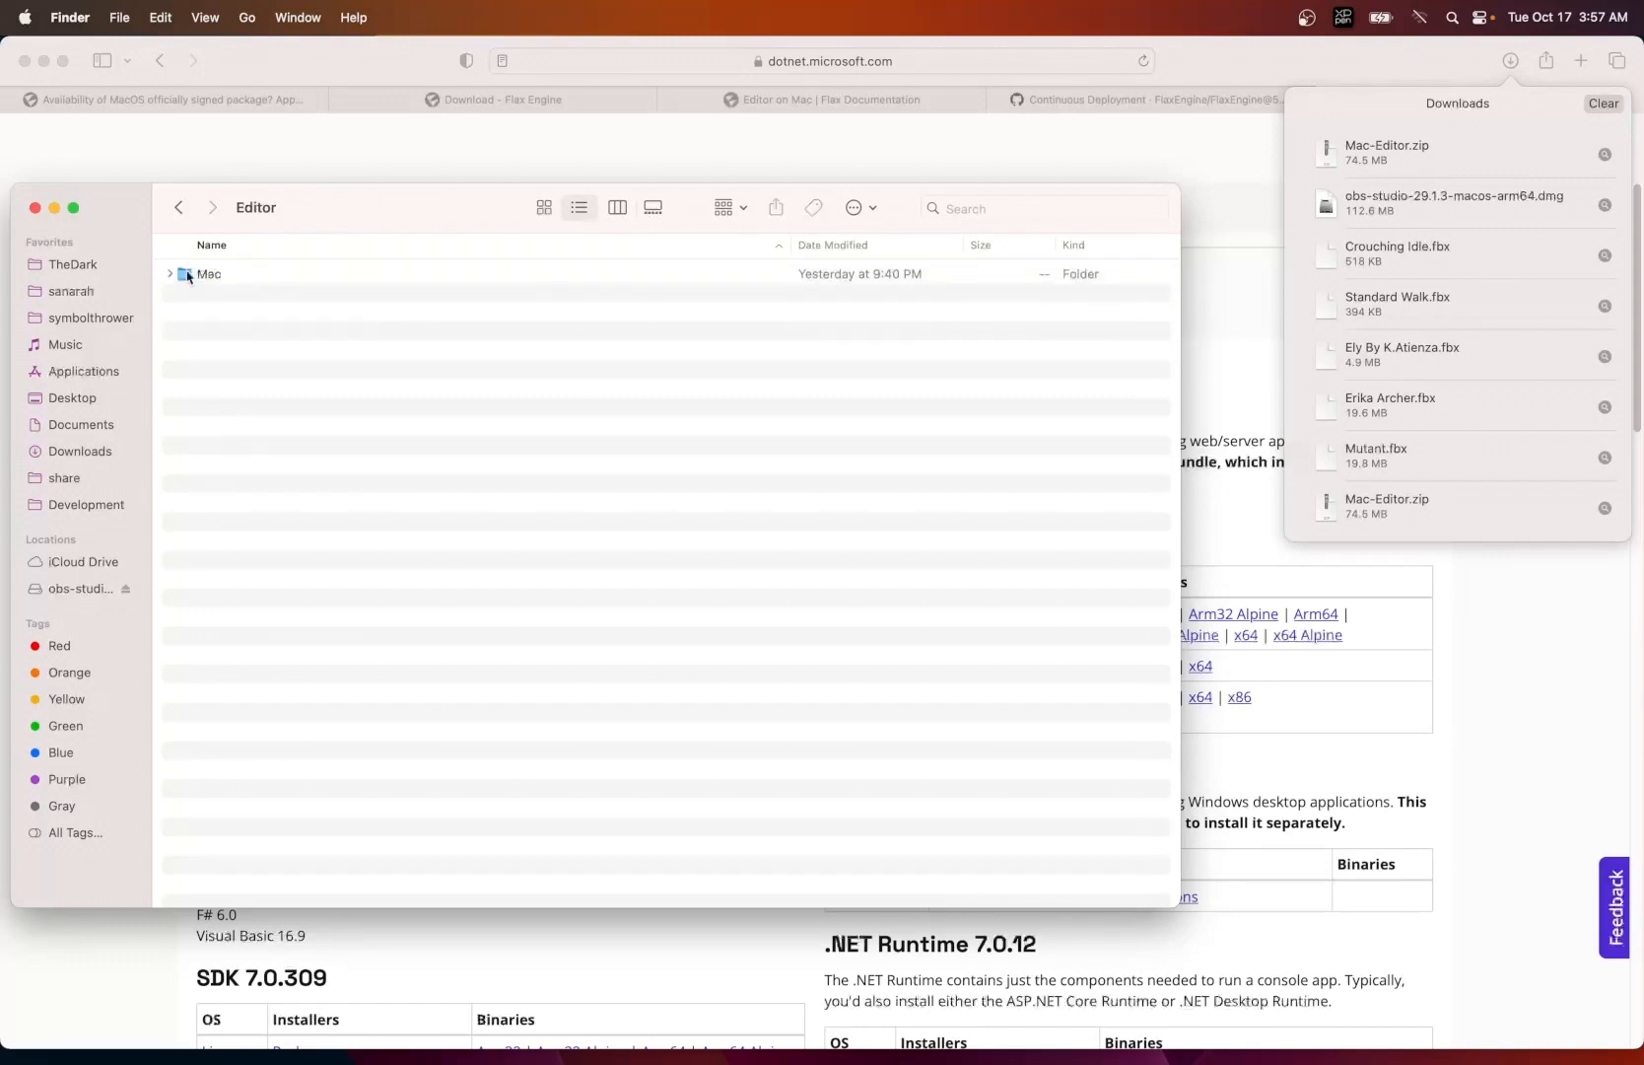
pyautogui.doubleClick(188, 274)
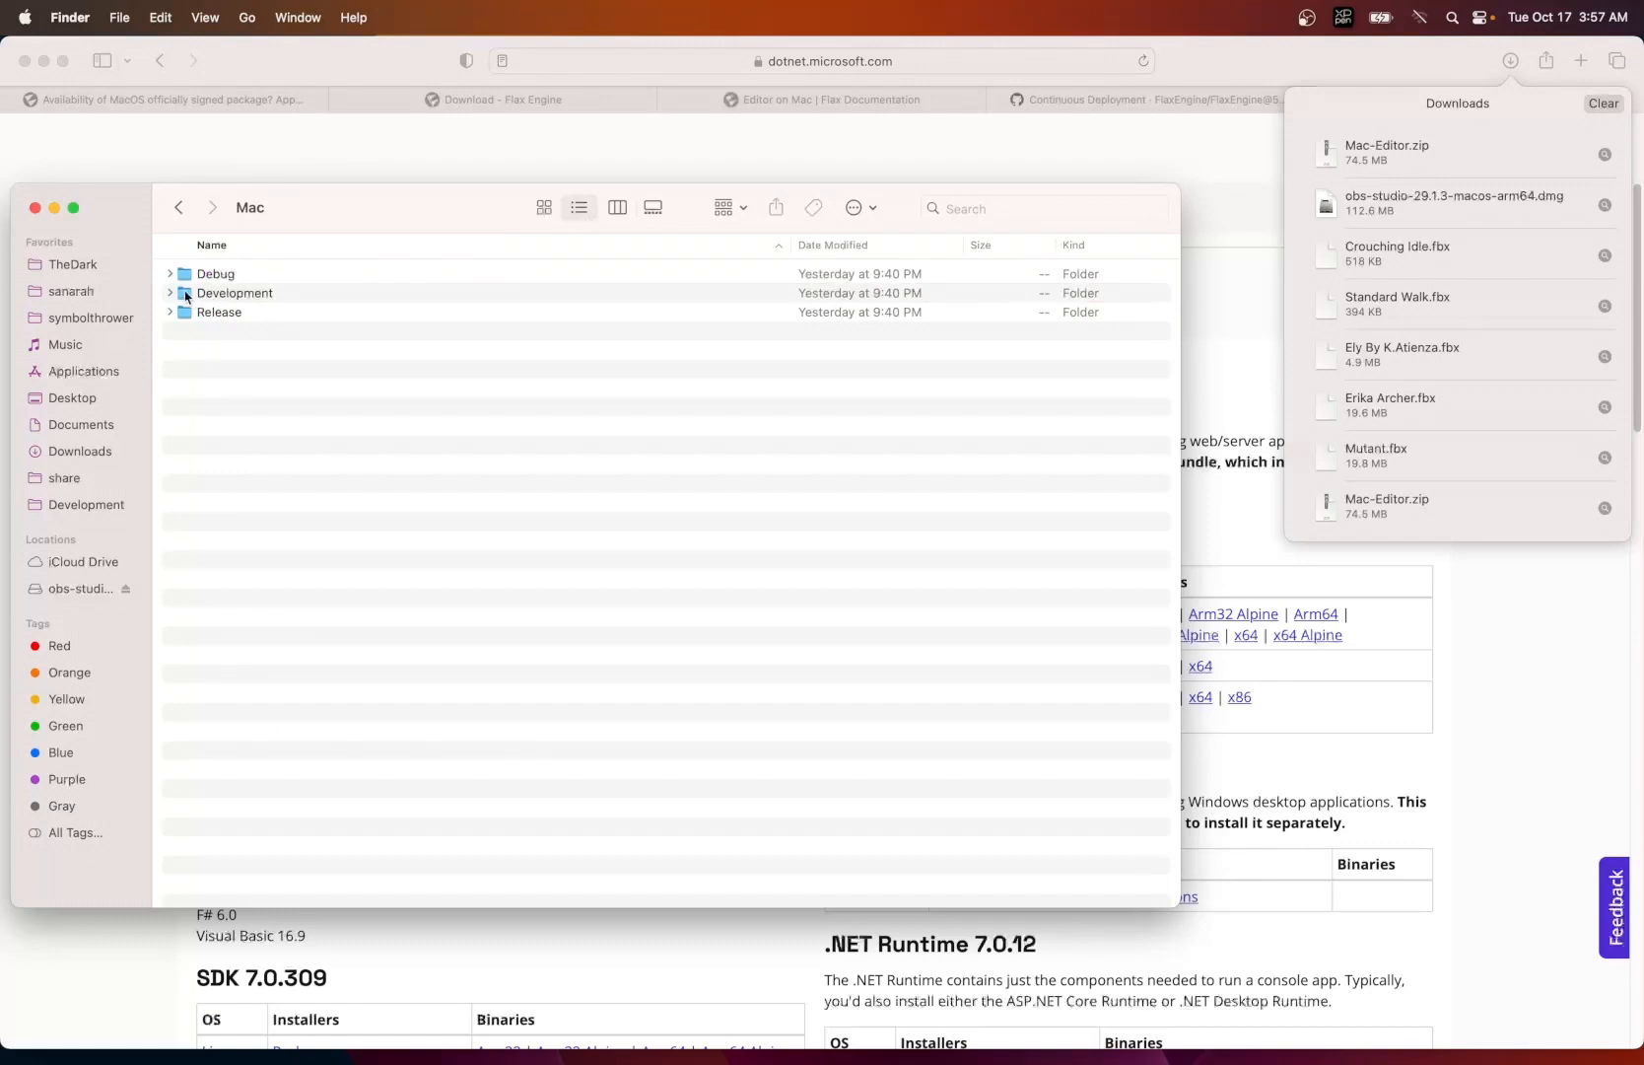
pyautogui.doubleClick(187, 292)
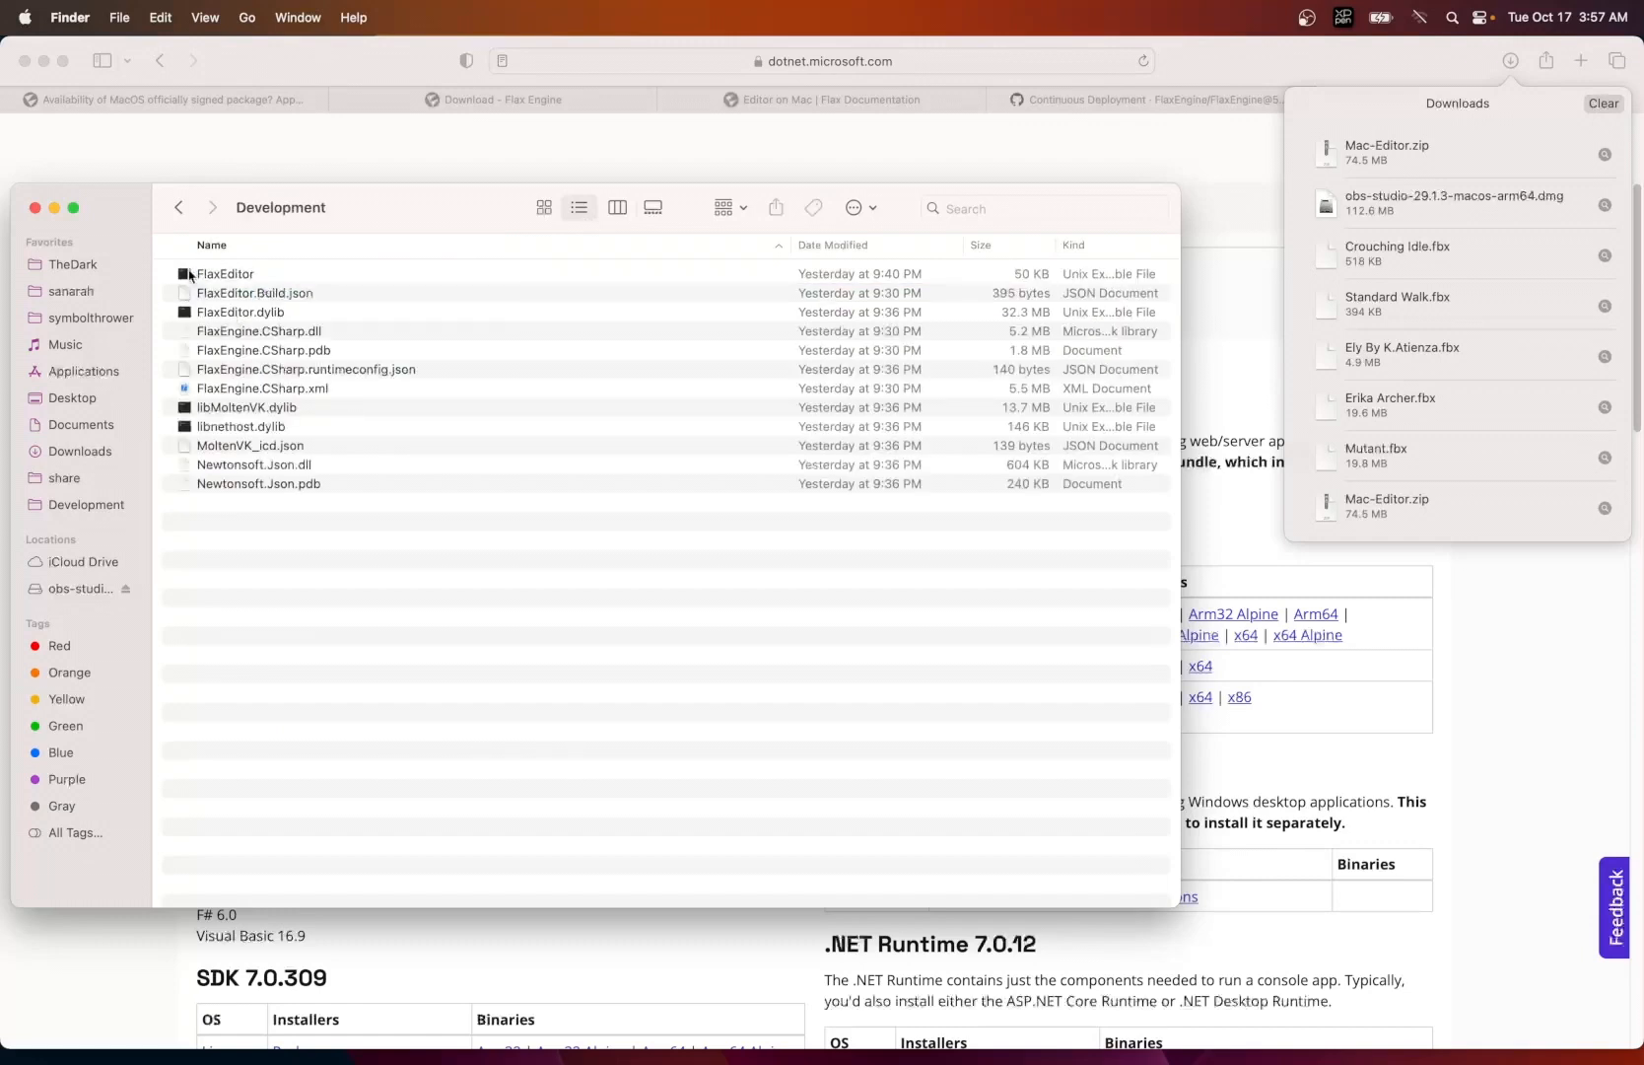
# - Move the Development folder window aside and open the Privacy & Security page in System Settings
pyautogui.moveTo(389, 213); pyautogui.dragTo(846, 175)
pyautogui.moveTo(481, 149); pyautogui.dragTo(734, 158)
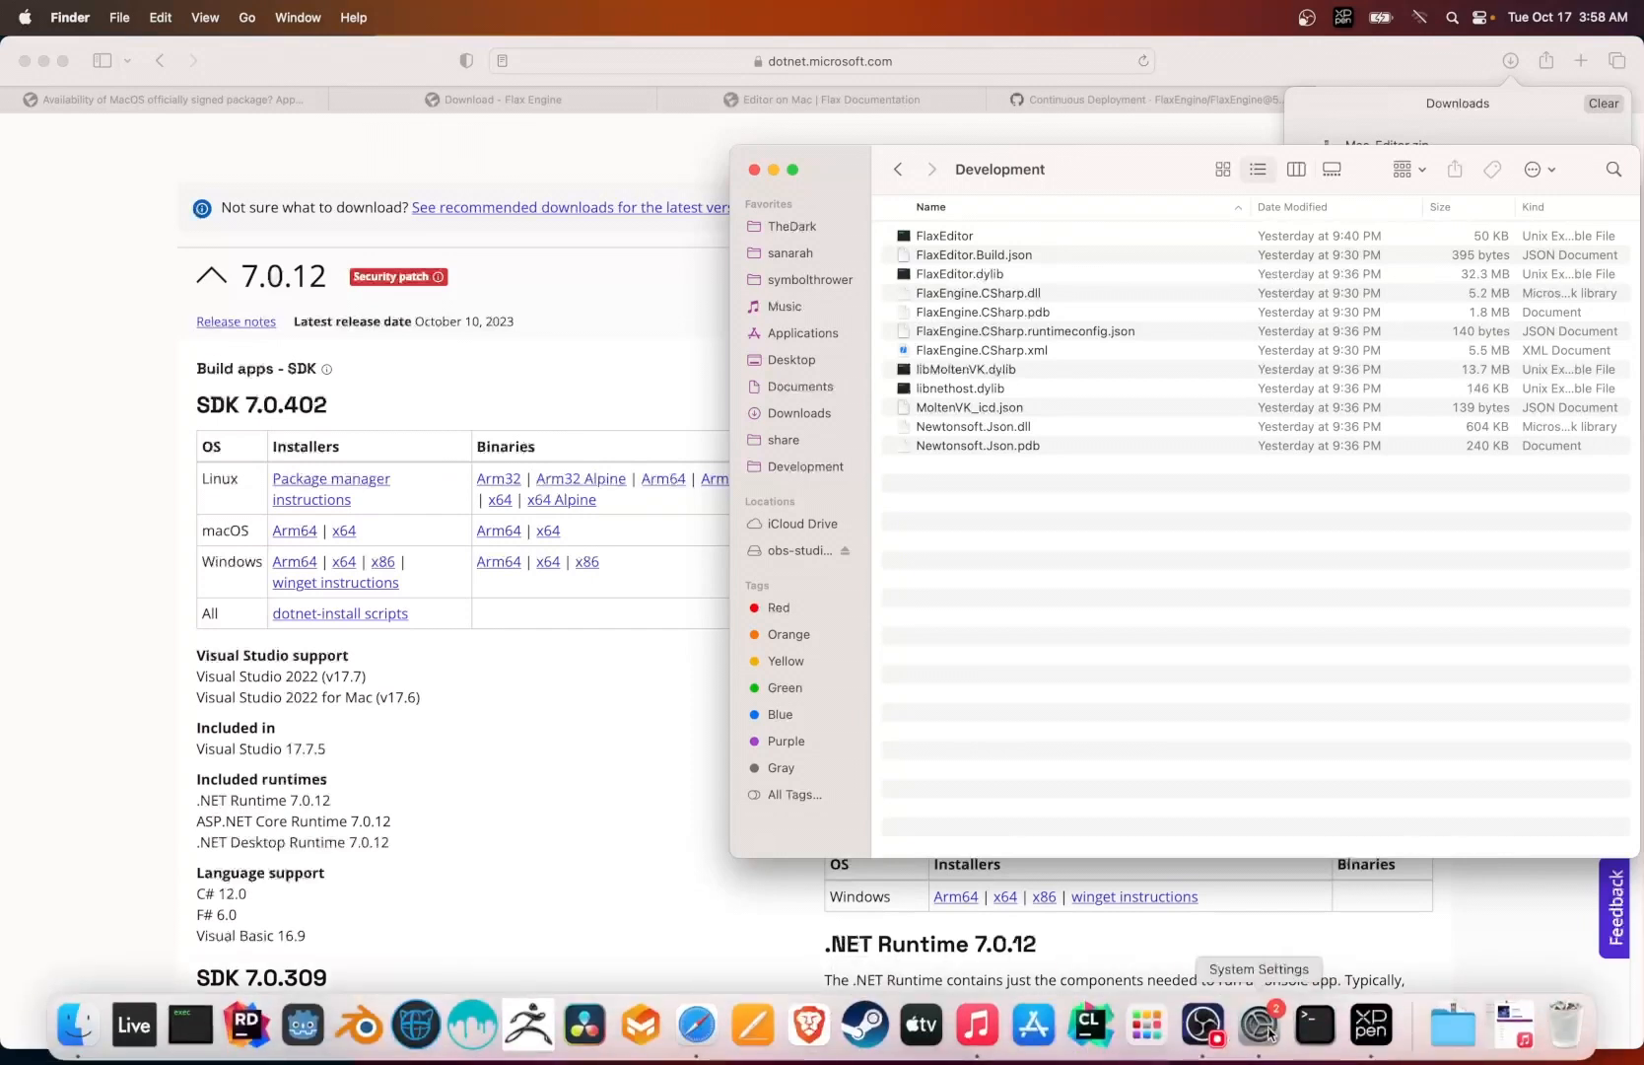
pyautogui.click(1270, 1032)
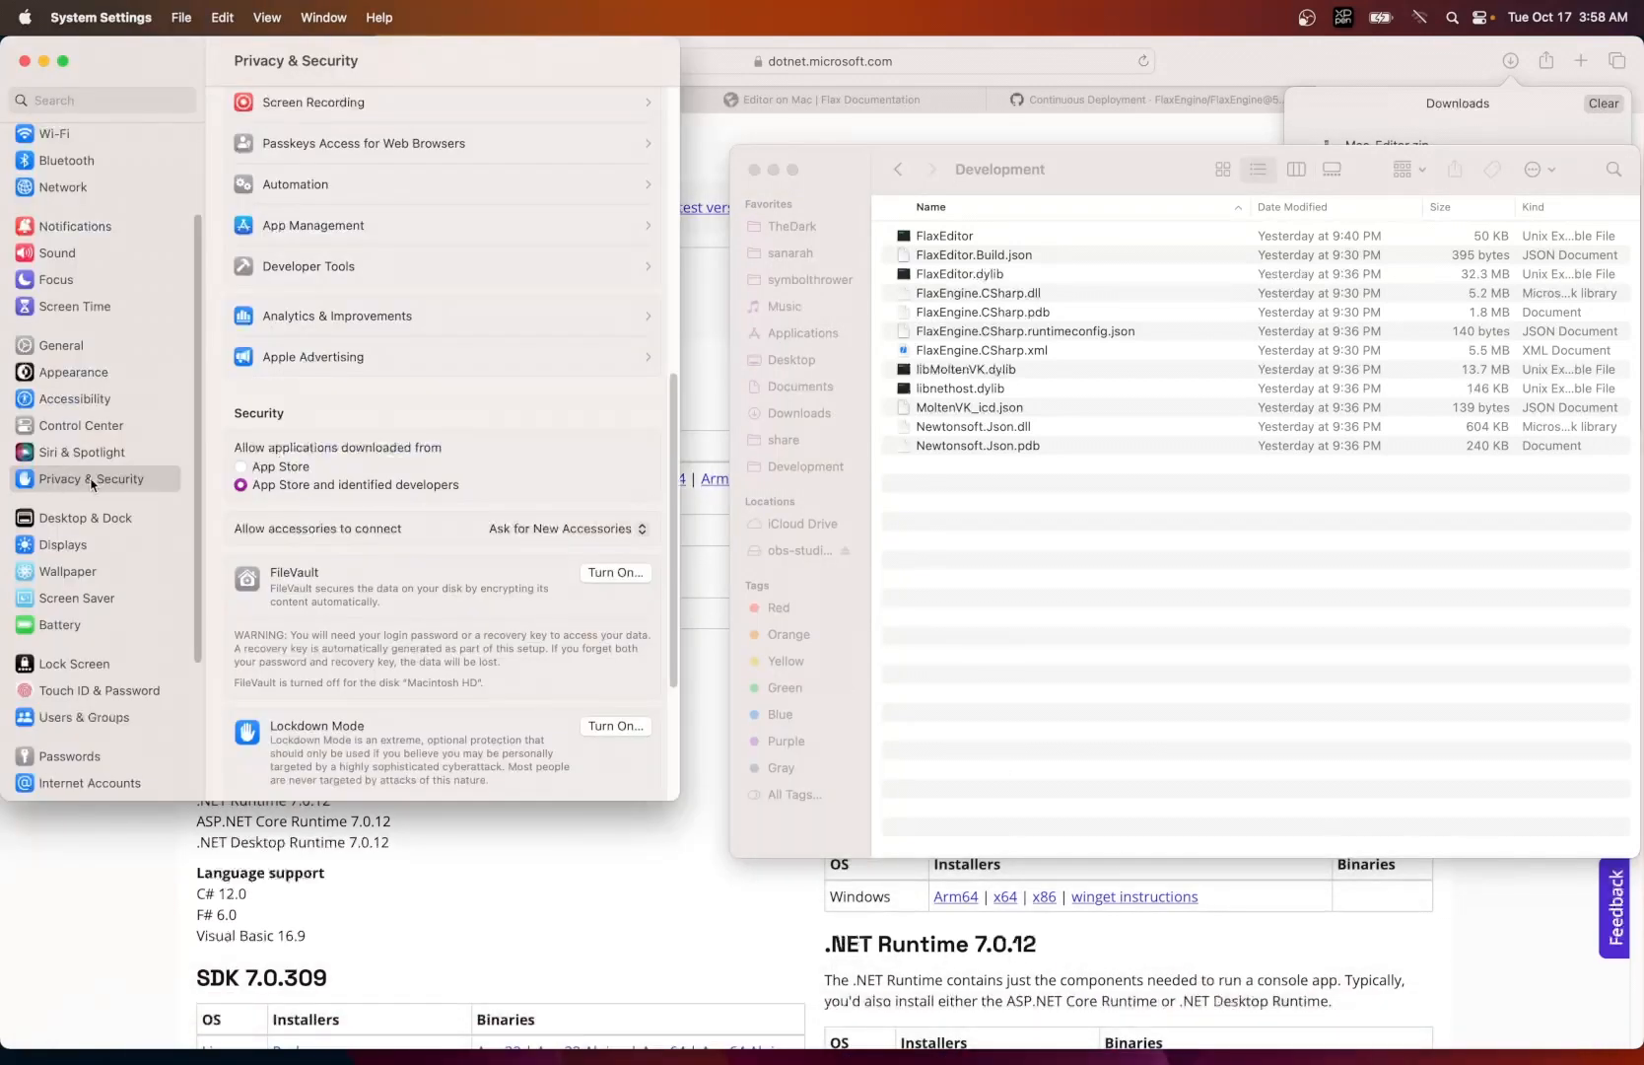
# - Launch the FlaxEditor executable from the Development folder in Finder
pyautogui.click(991, 550)
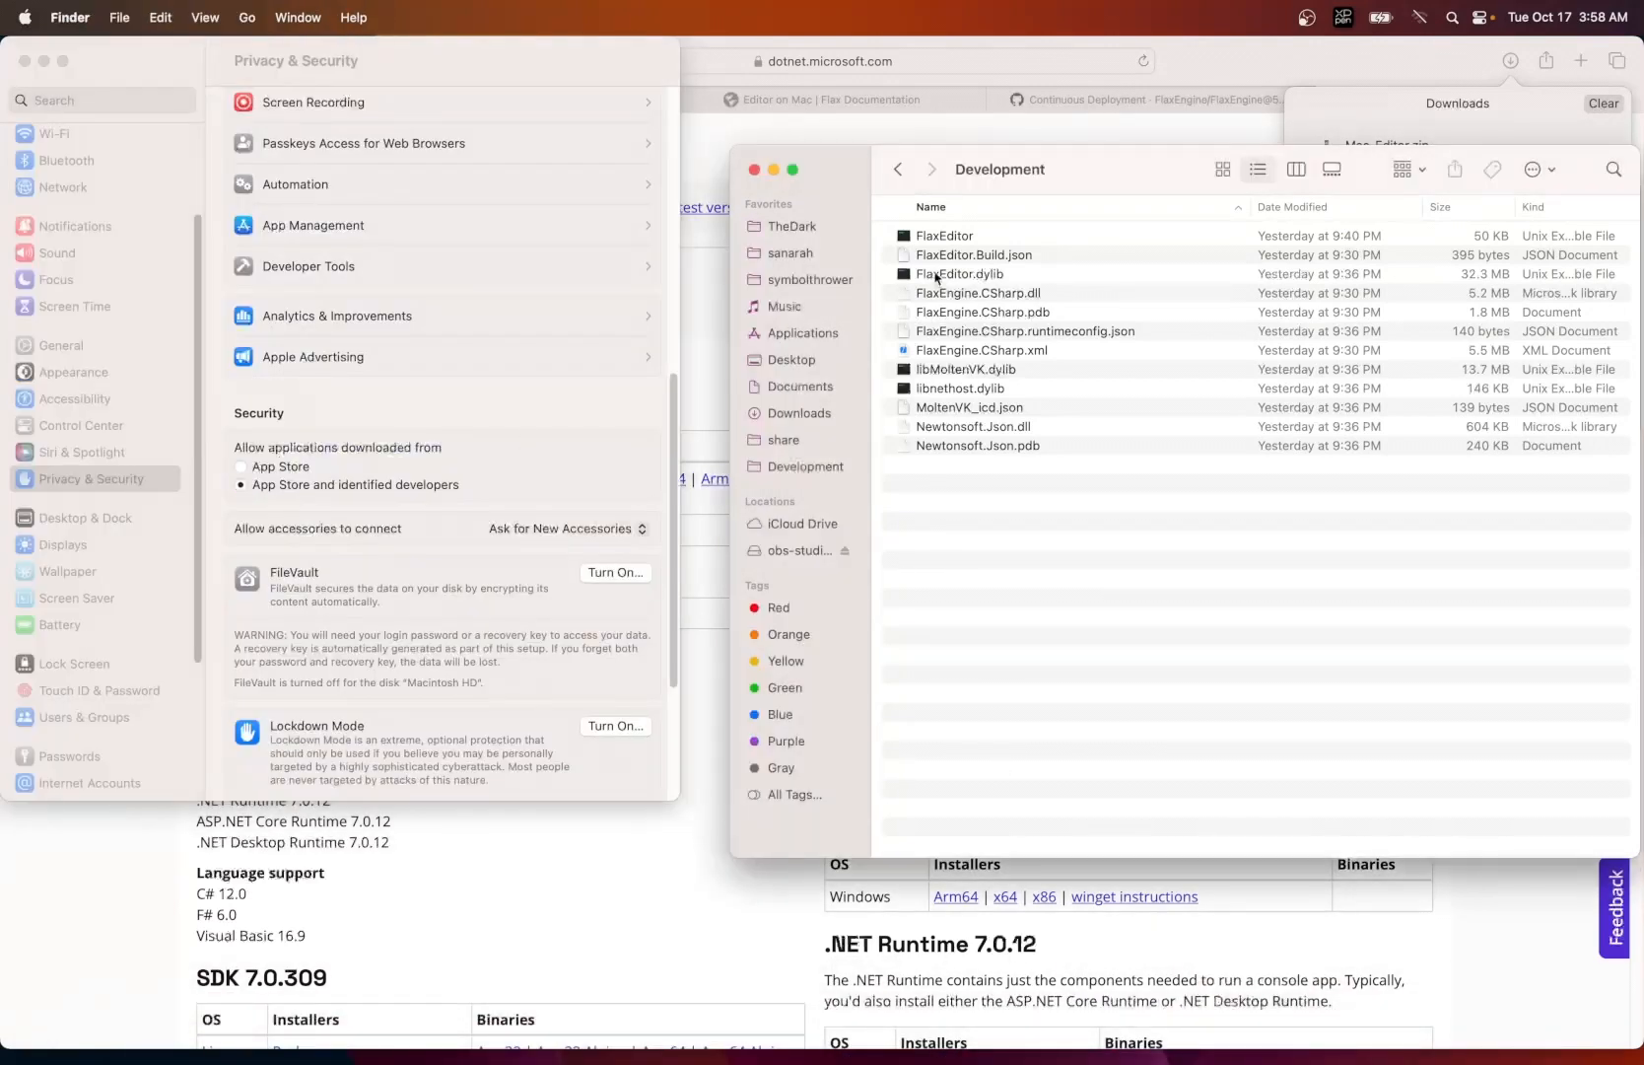
pyautogui.doubleClick(944, 237)
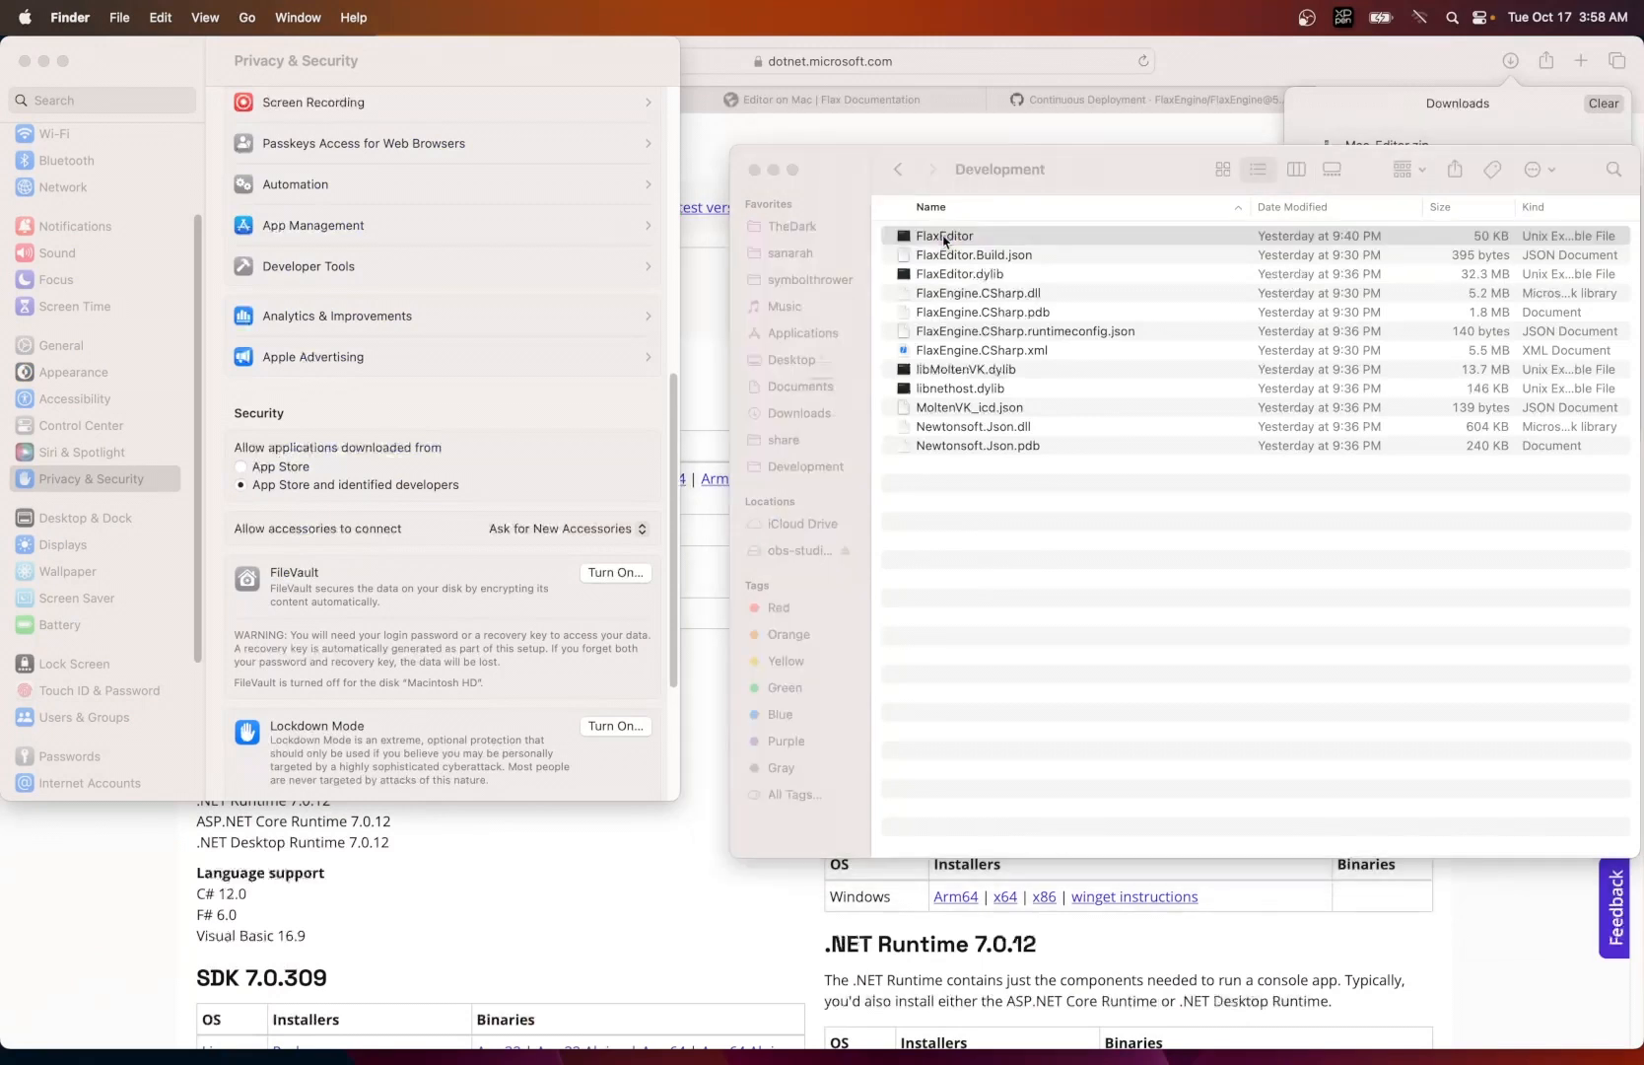
# - Allow the blocked FlaxEditor executable to open anyway in the Privacy & Security settings and confirm opening it
pyautogui.click(821, 485)
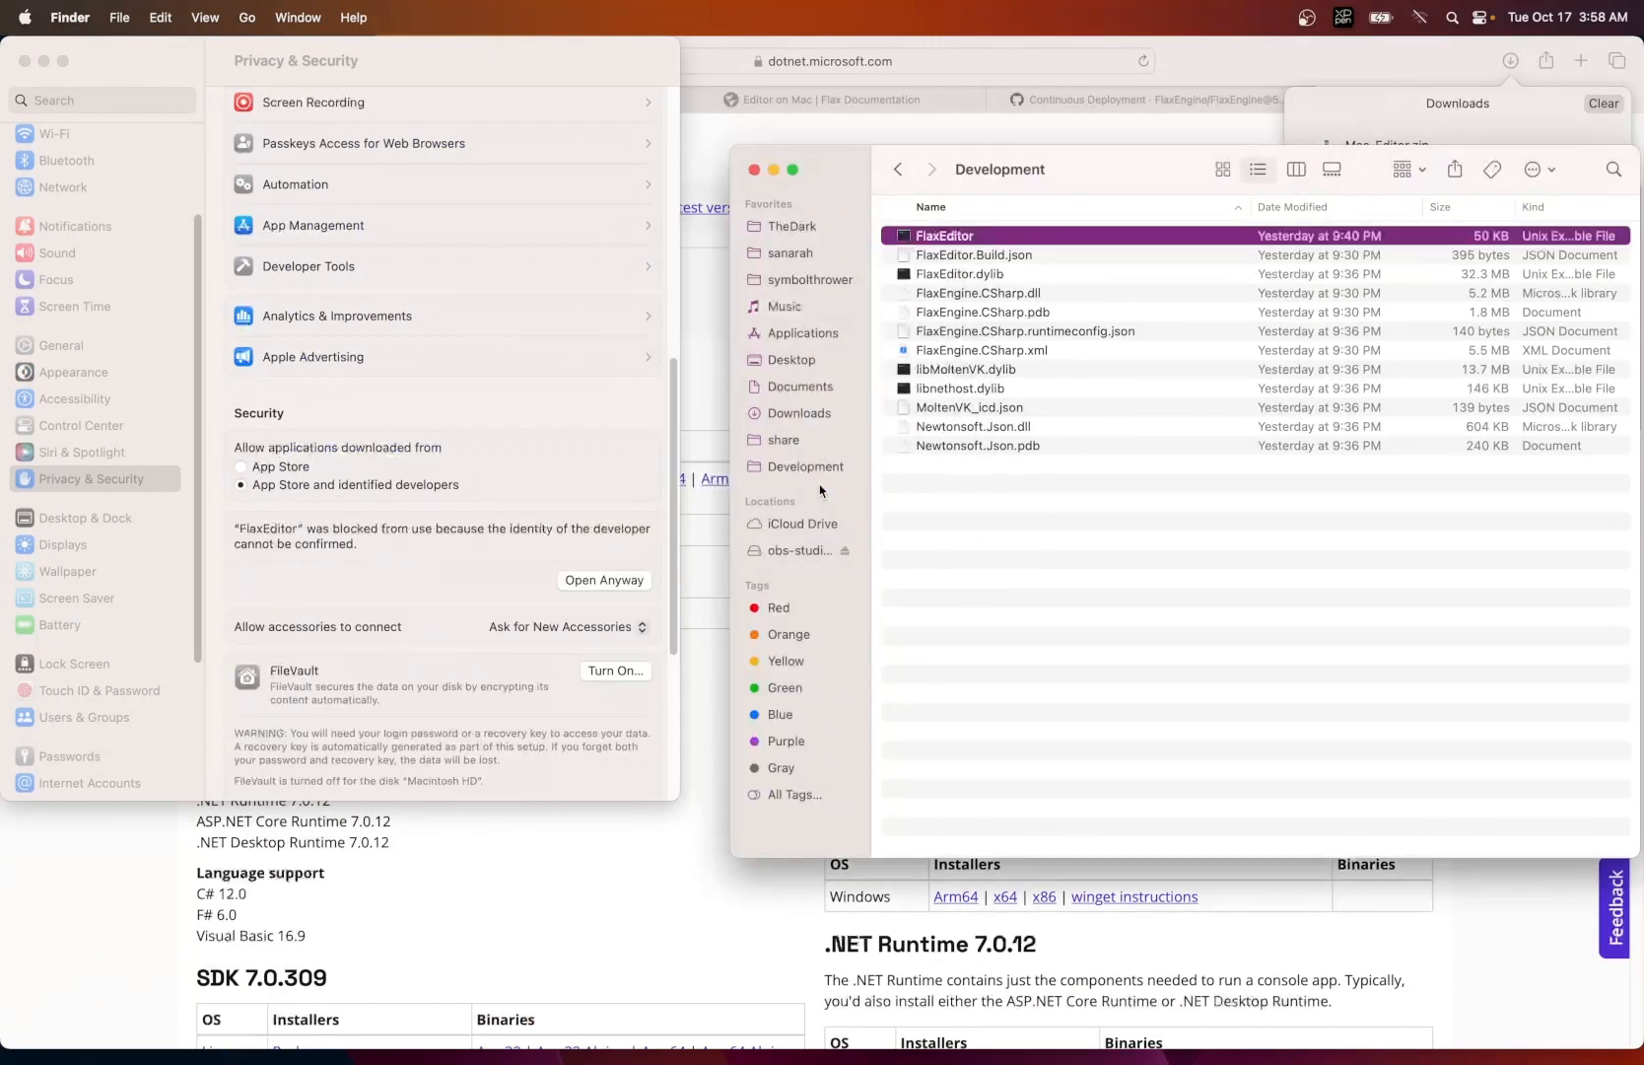
pyautogui.click(590, 581)
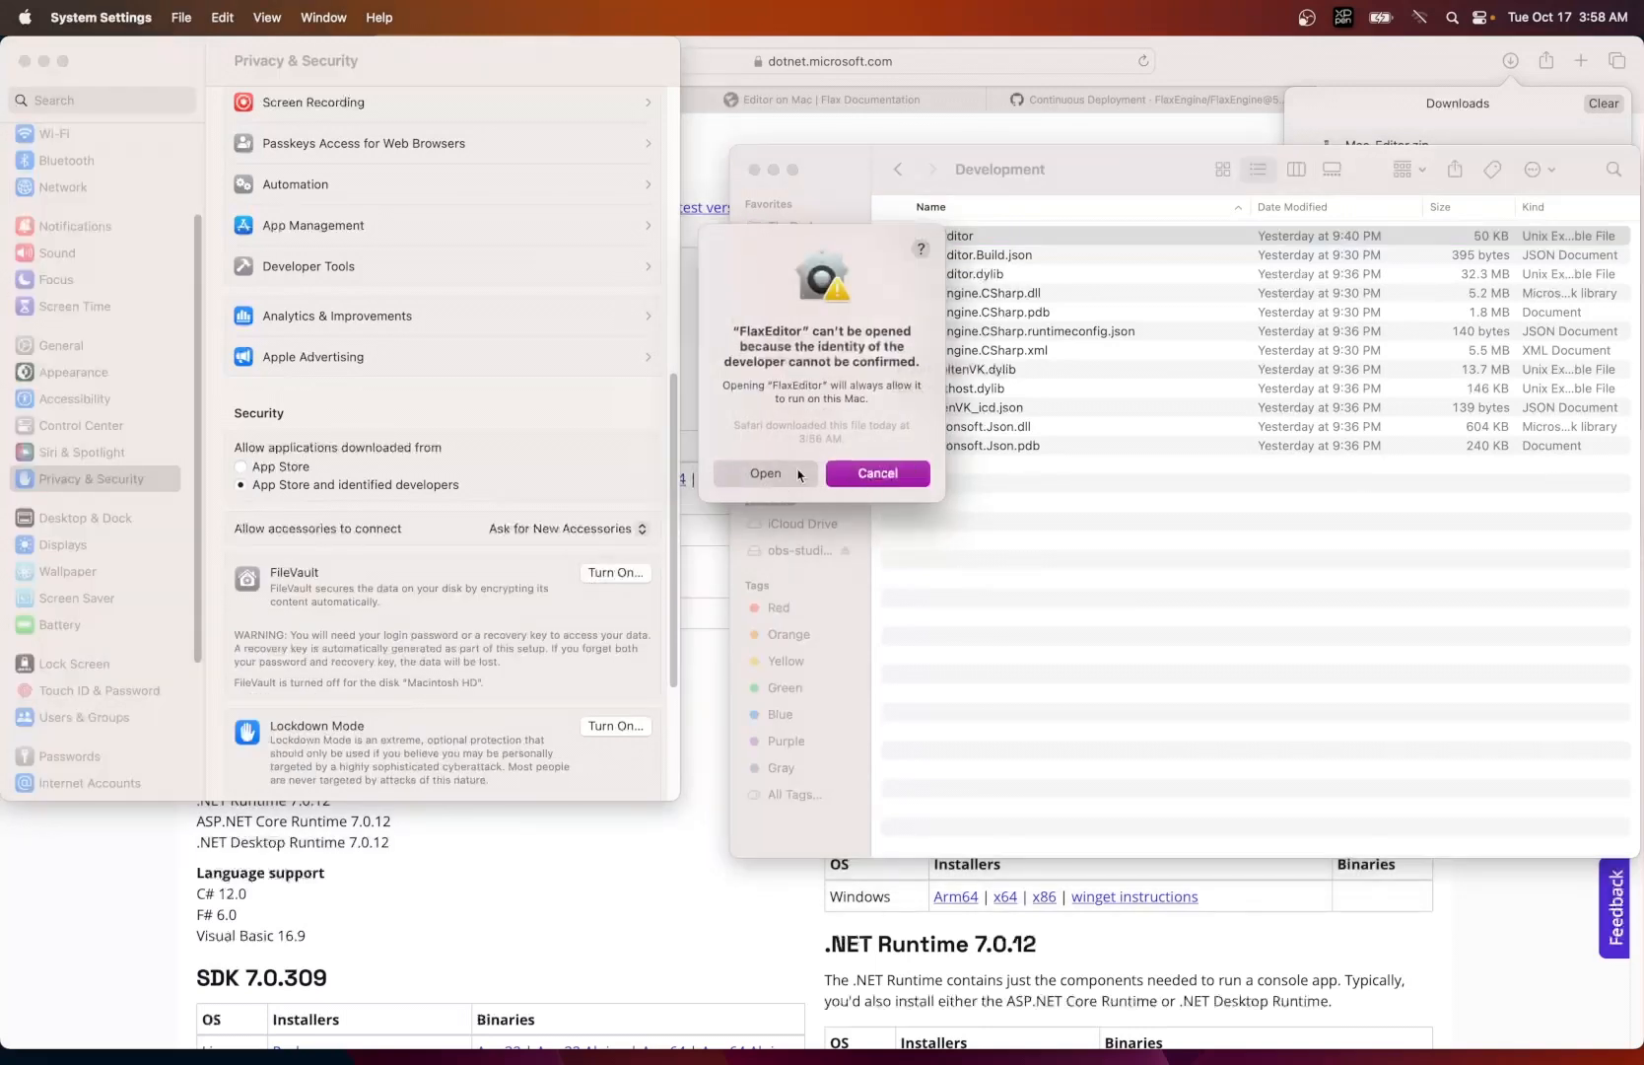
pyautogui.click(799, 475)
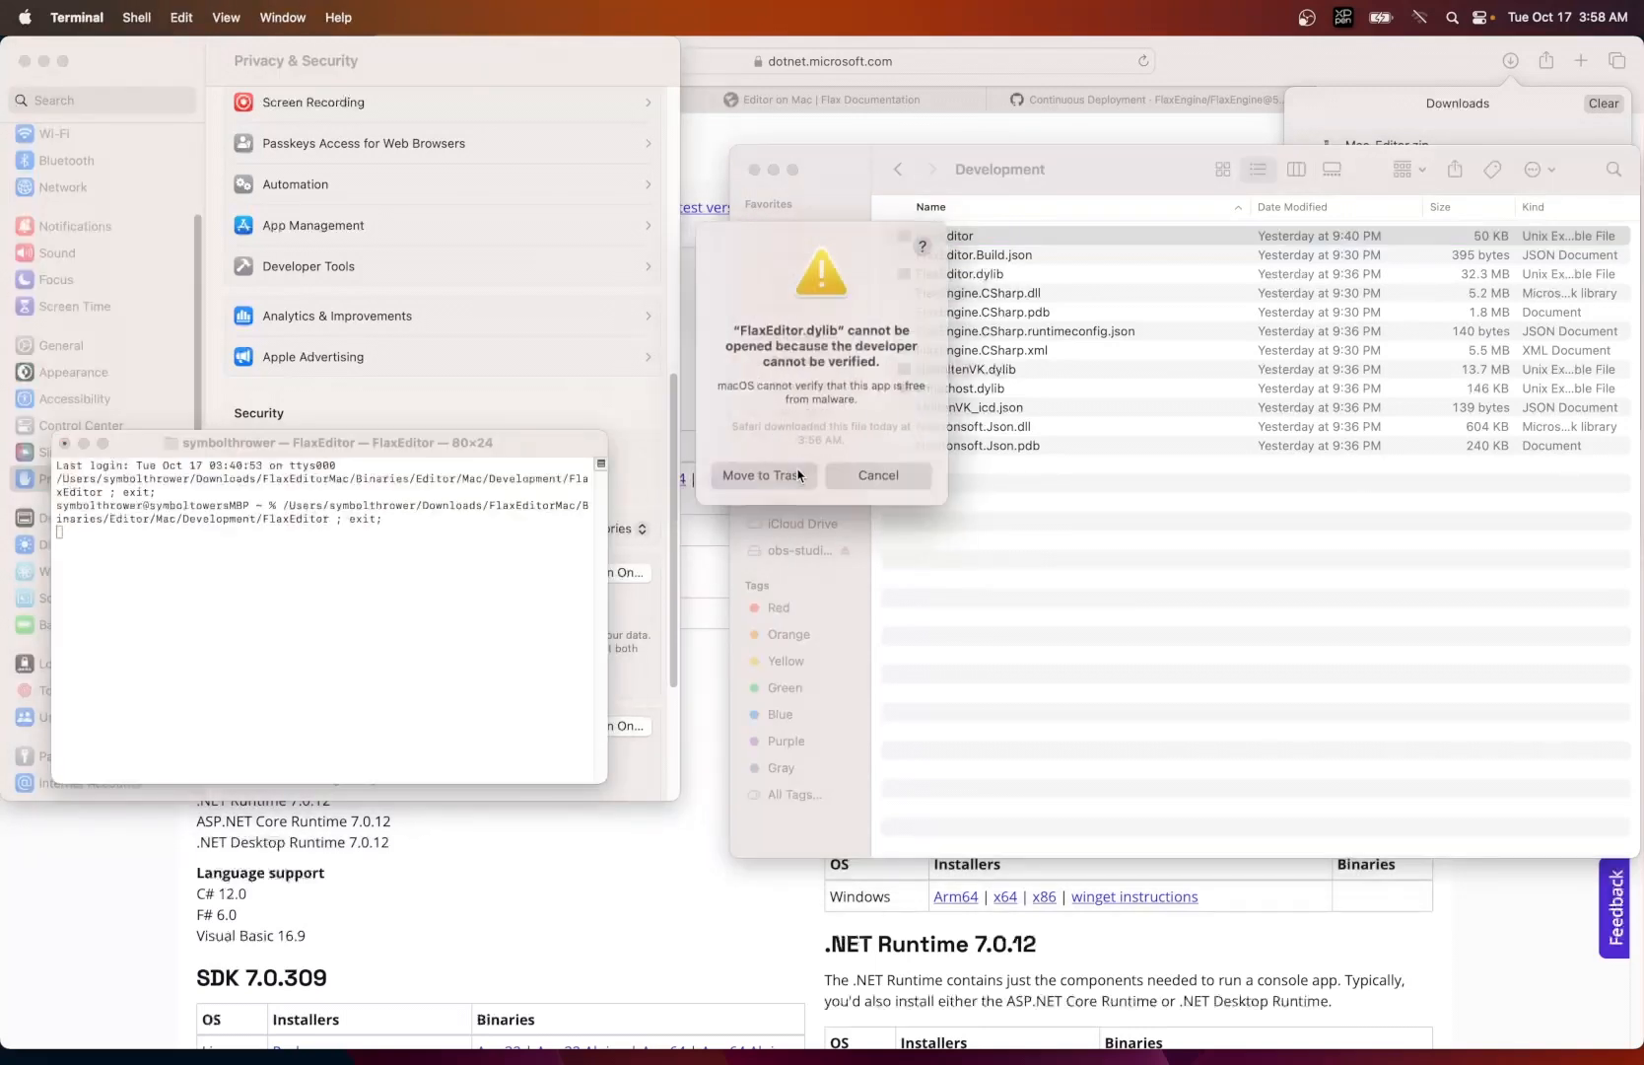
# - Cancel the FlaxEditor.dylib warnings without trashing the file and allow the library anyway in the Privacy & Security settings
pyautogui.click(864, 475)
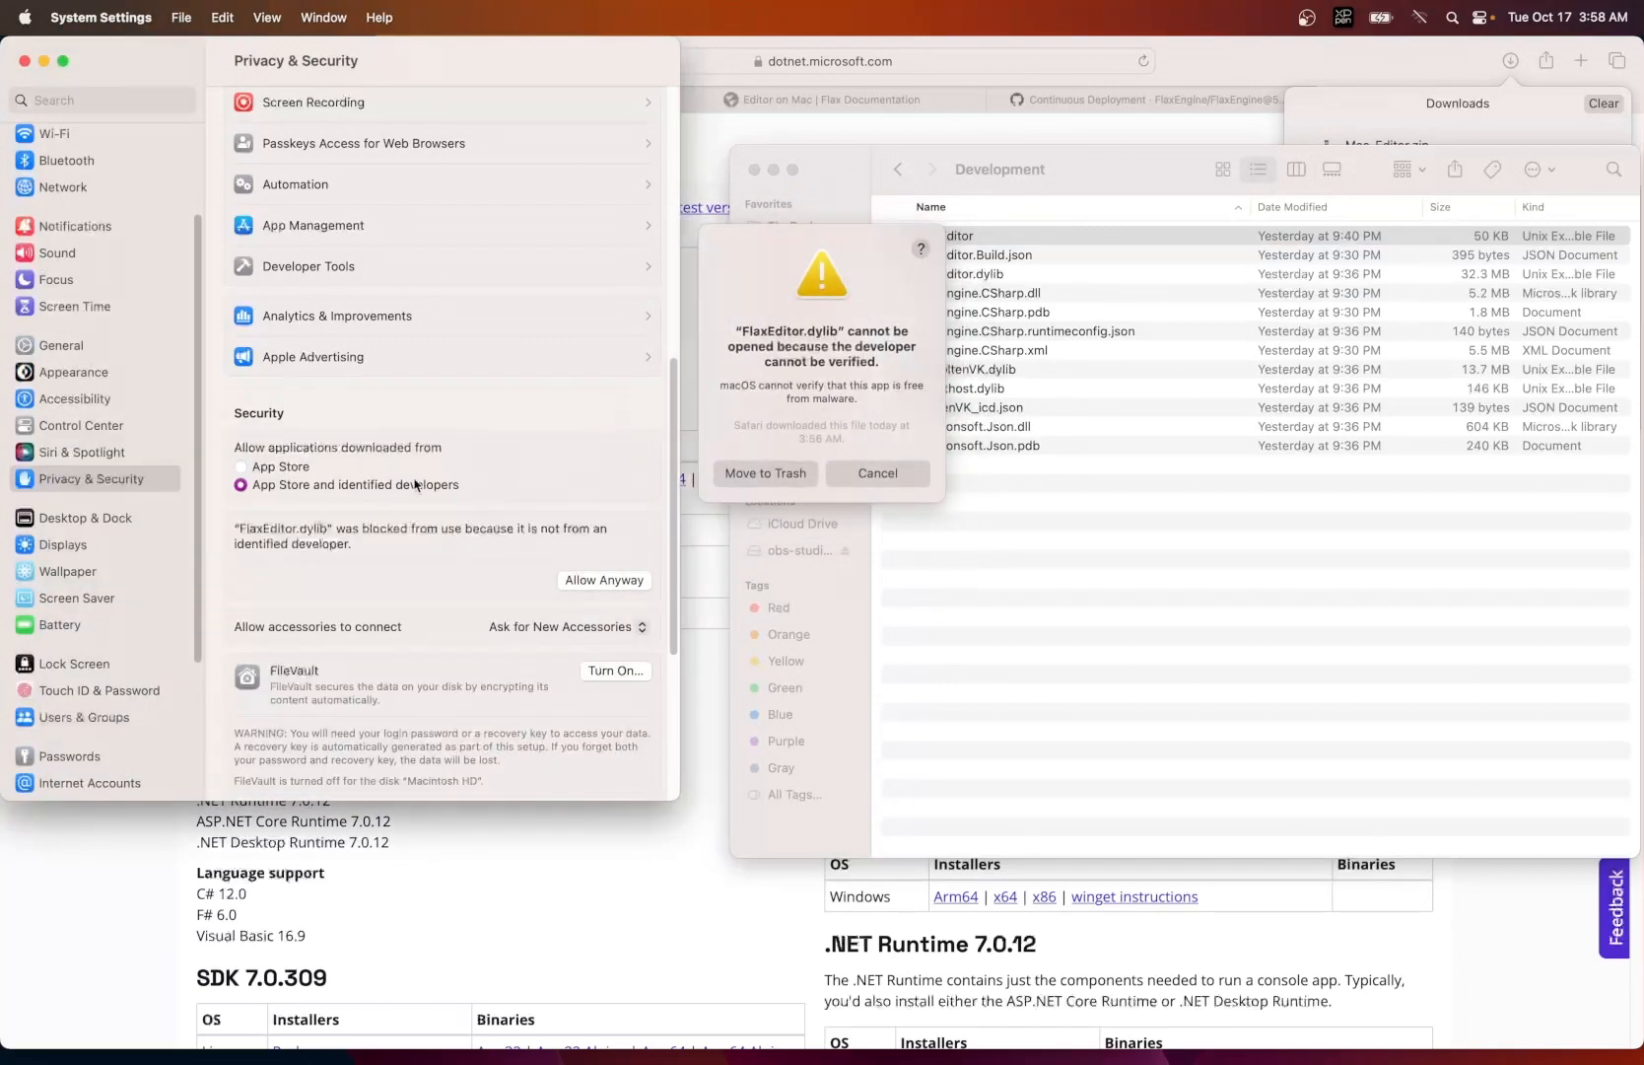
pyautogui.click(596, 581)
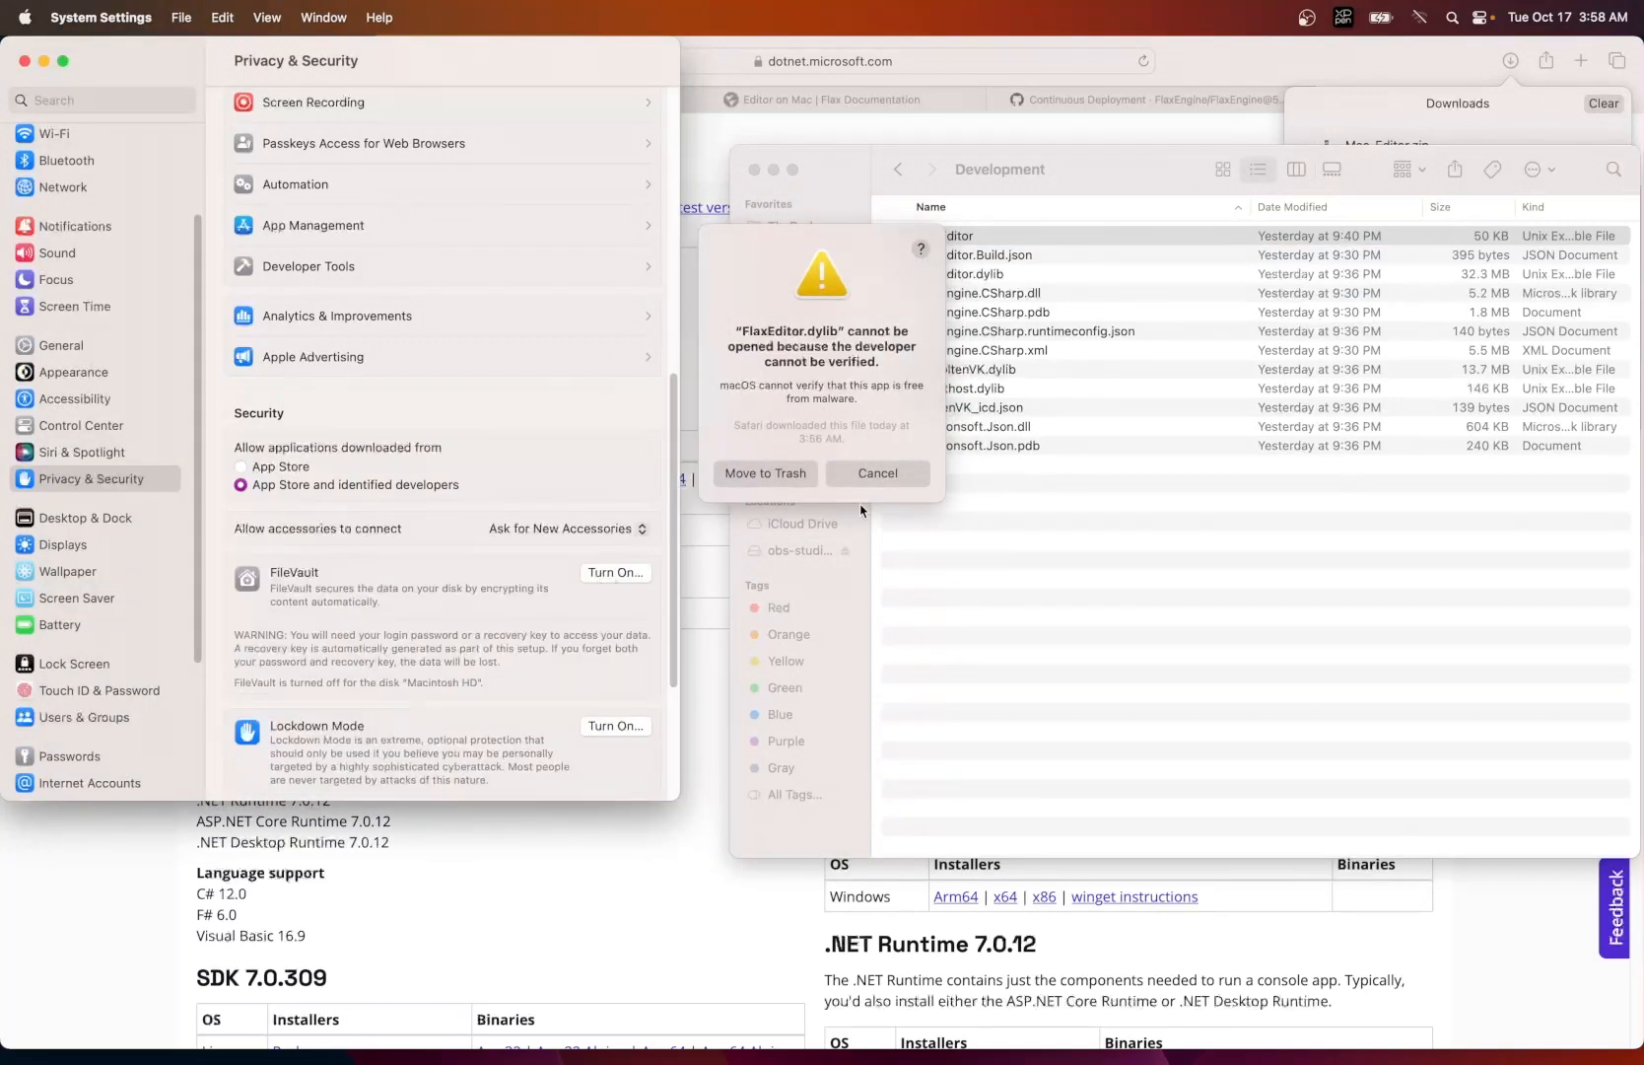
pyautogui.click(877, 472)
pyautogui.click(582, 579)
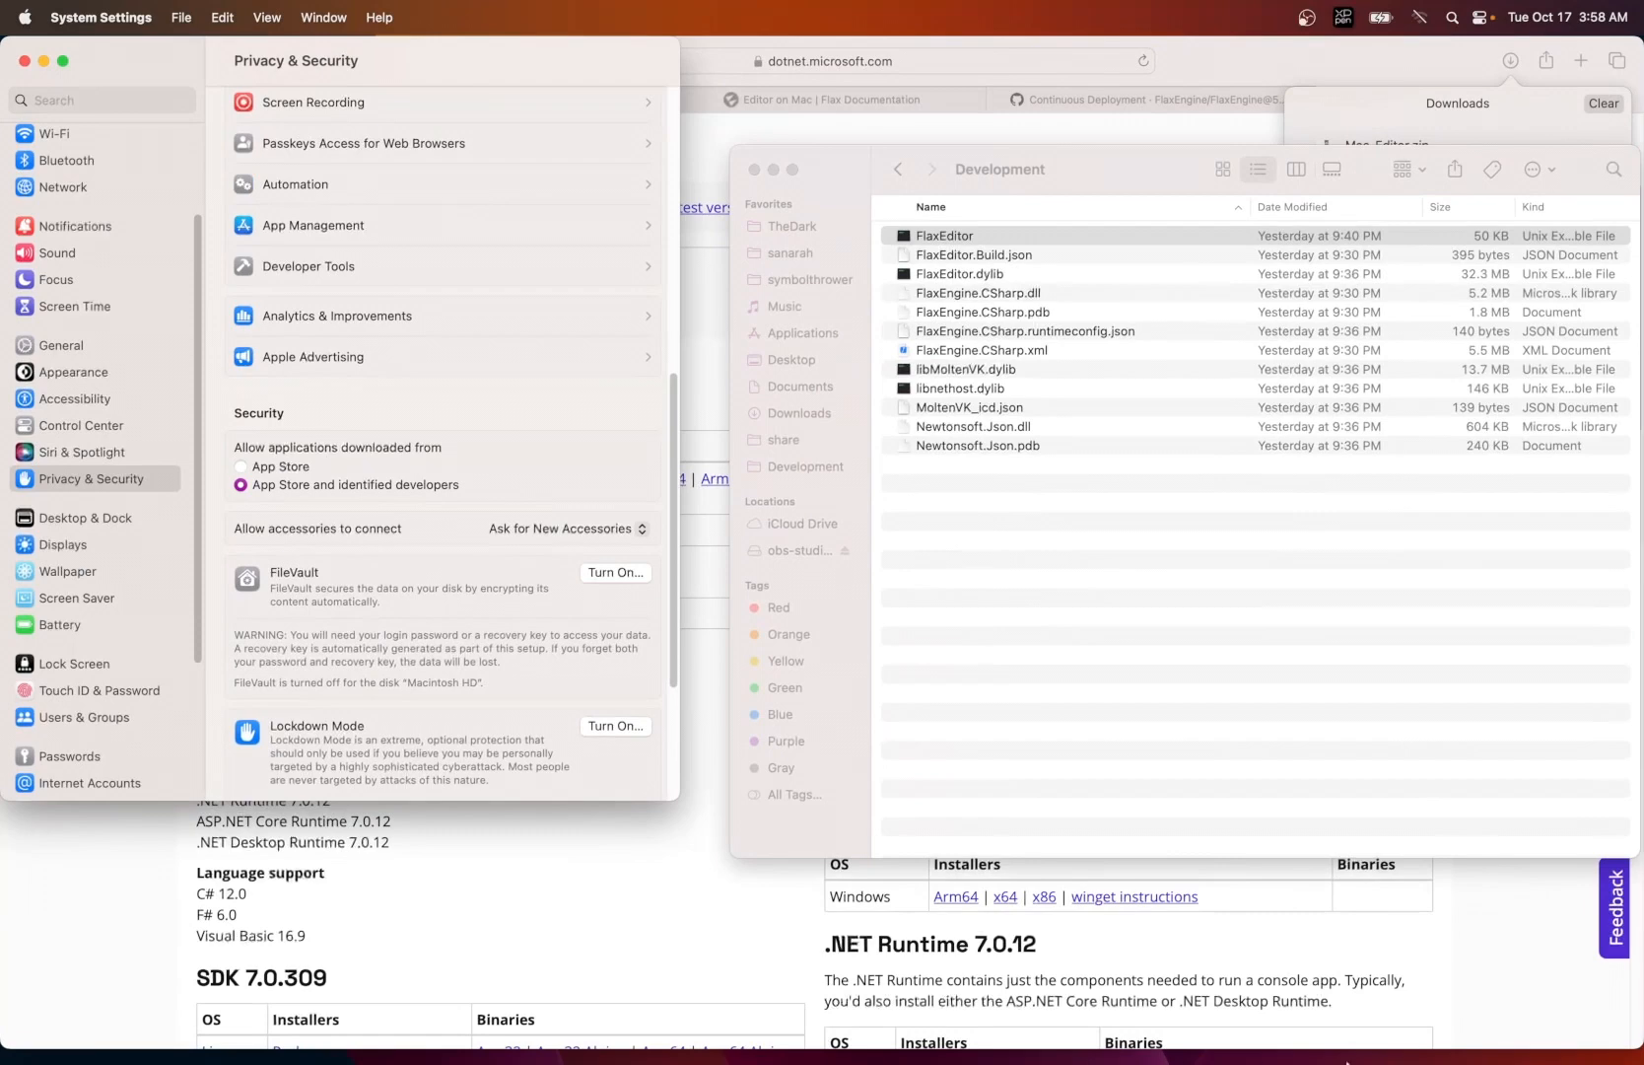
# - Quit Terminal, relaunch FlaxEditor from the Development folder and approve opening FlaxEditor.dylib
pyautogui.click(1318, 1026)
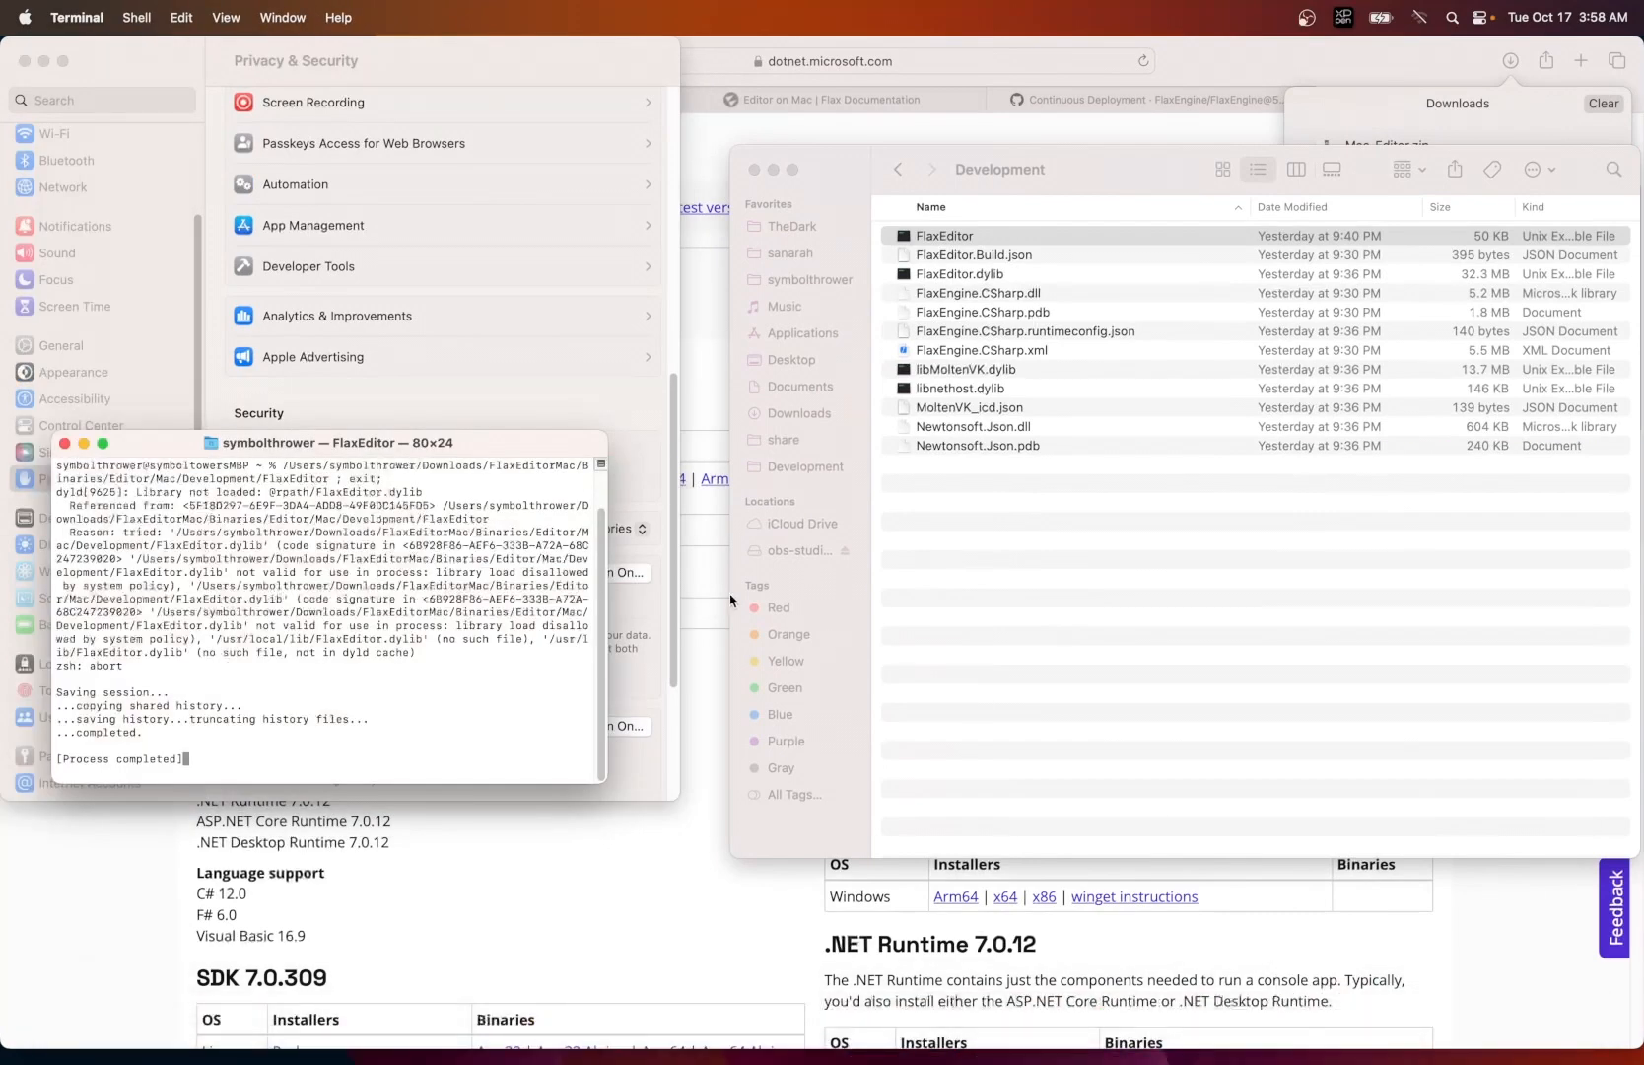
pyautogui.press('super+q')
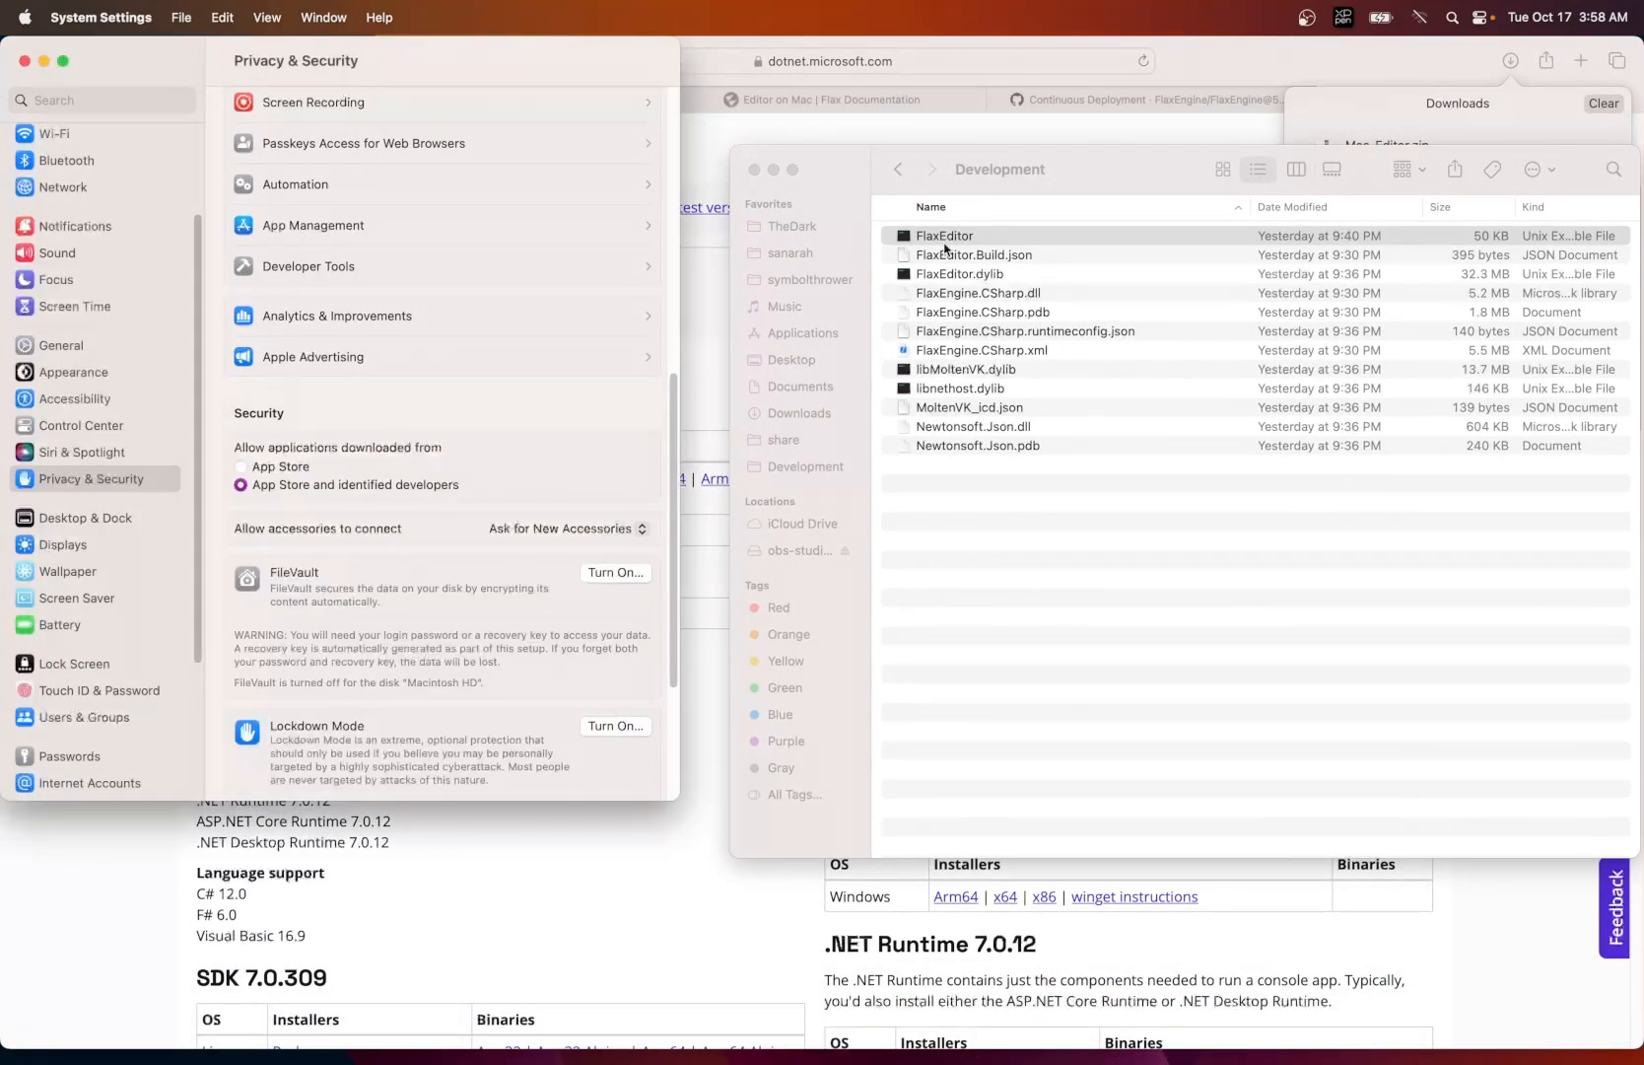
pyautogui.doubleClick(913, 237)
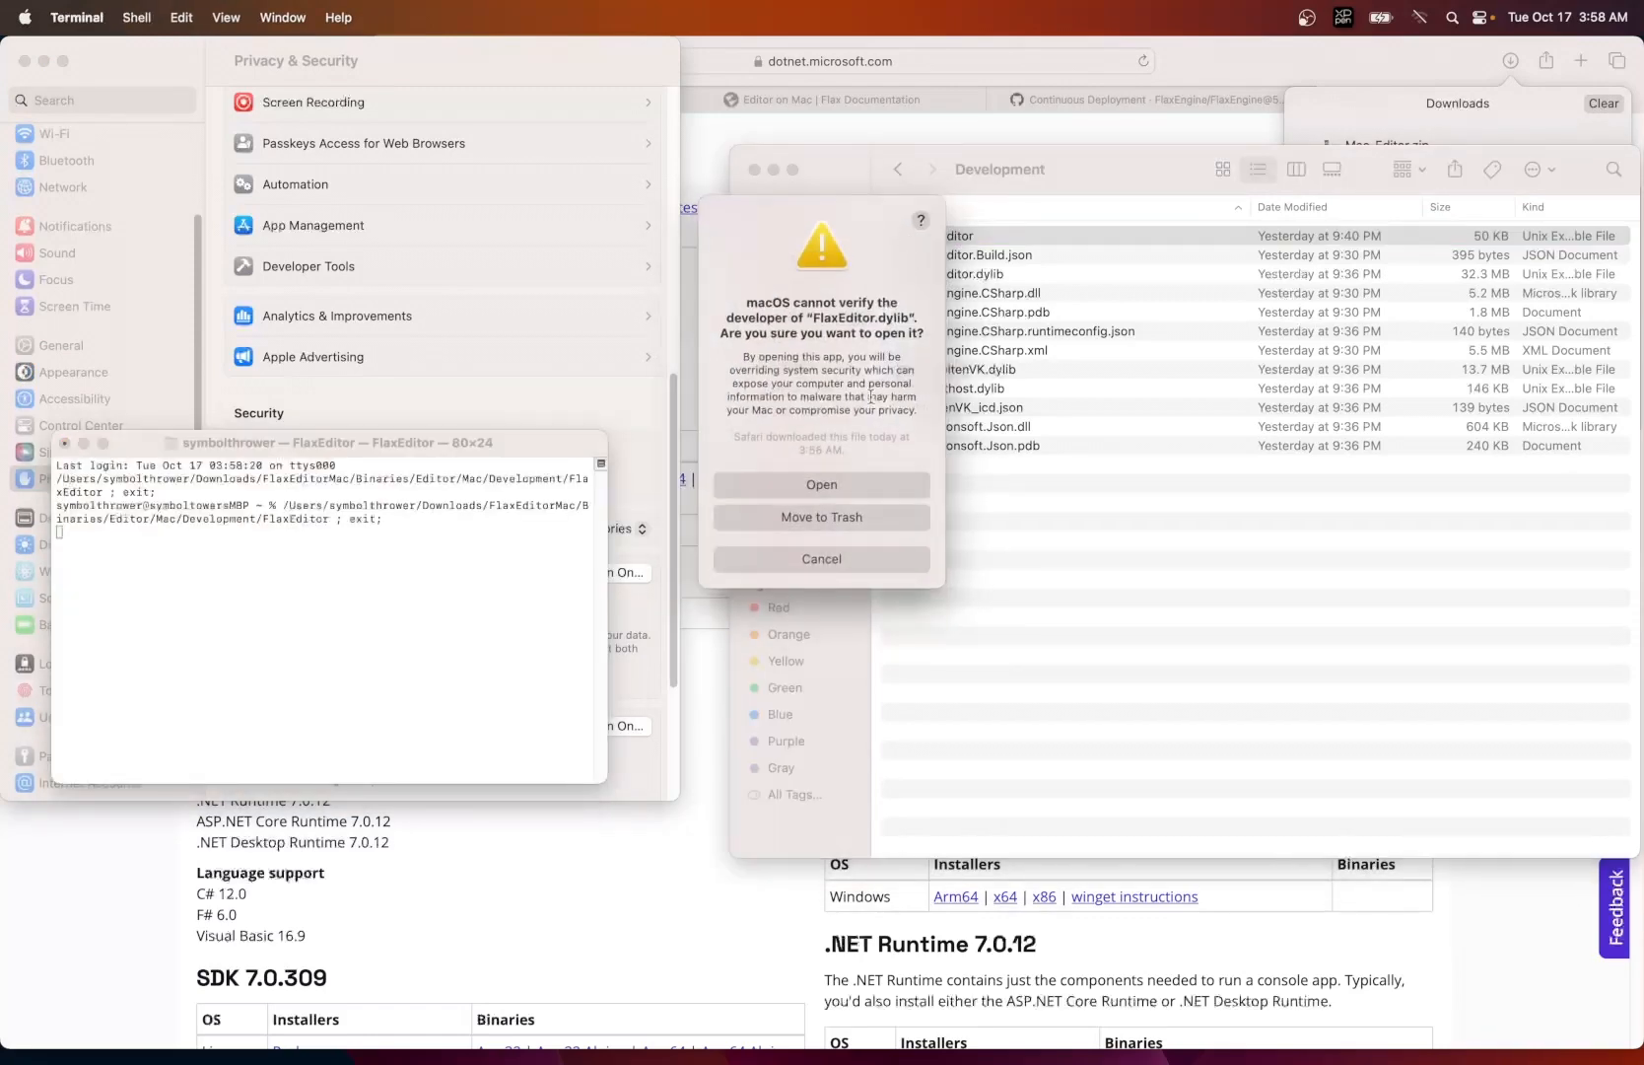
pyautogui.click(796, 496)
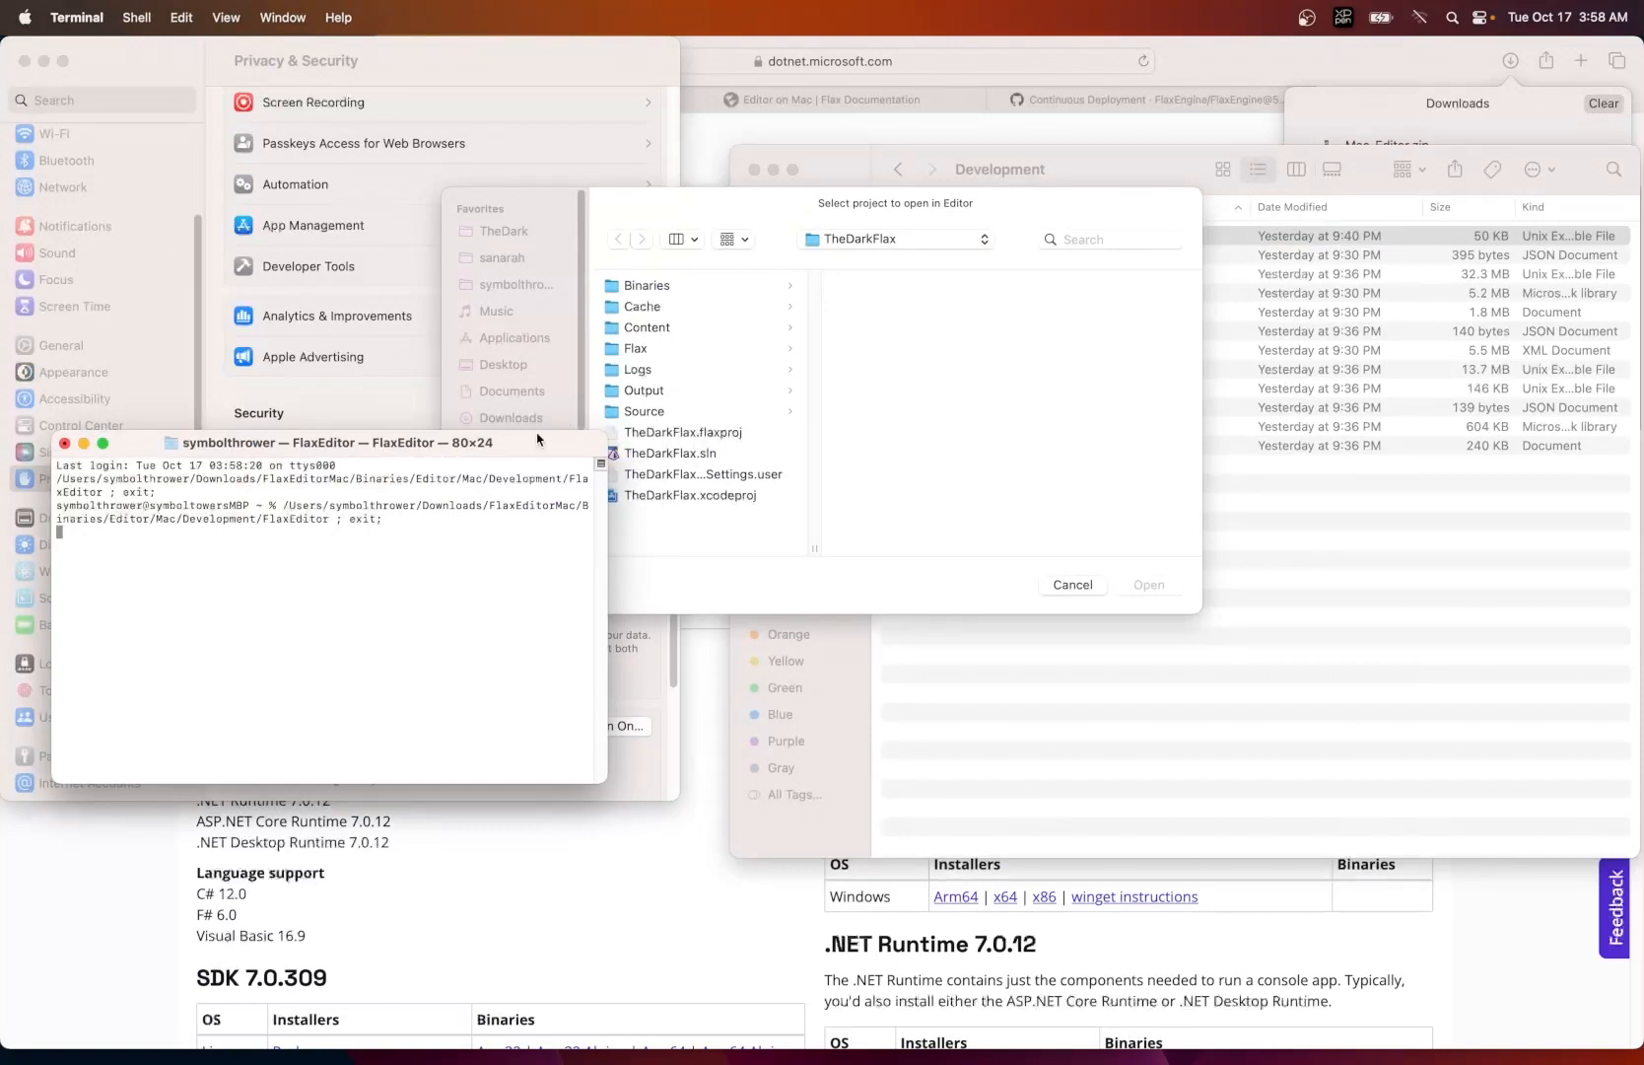
# - Open Flax.flaxproj from the FlaxEditorMac folder in Downloads as the editor's project and dismiss the Flax.Build warning
pyautogui.moveTo(533, 444); pyautogui.dragTo(479, 478)
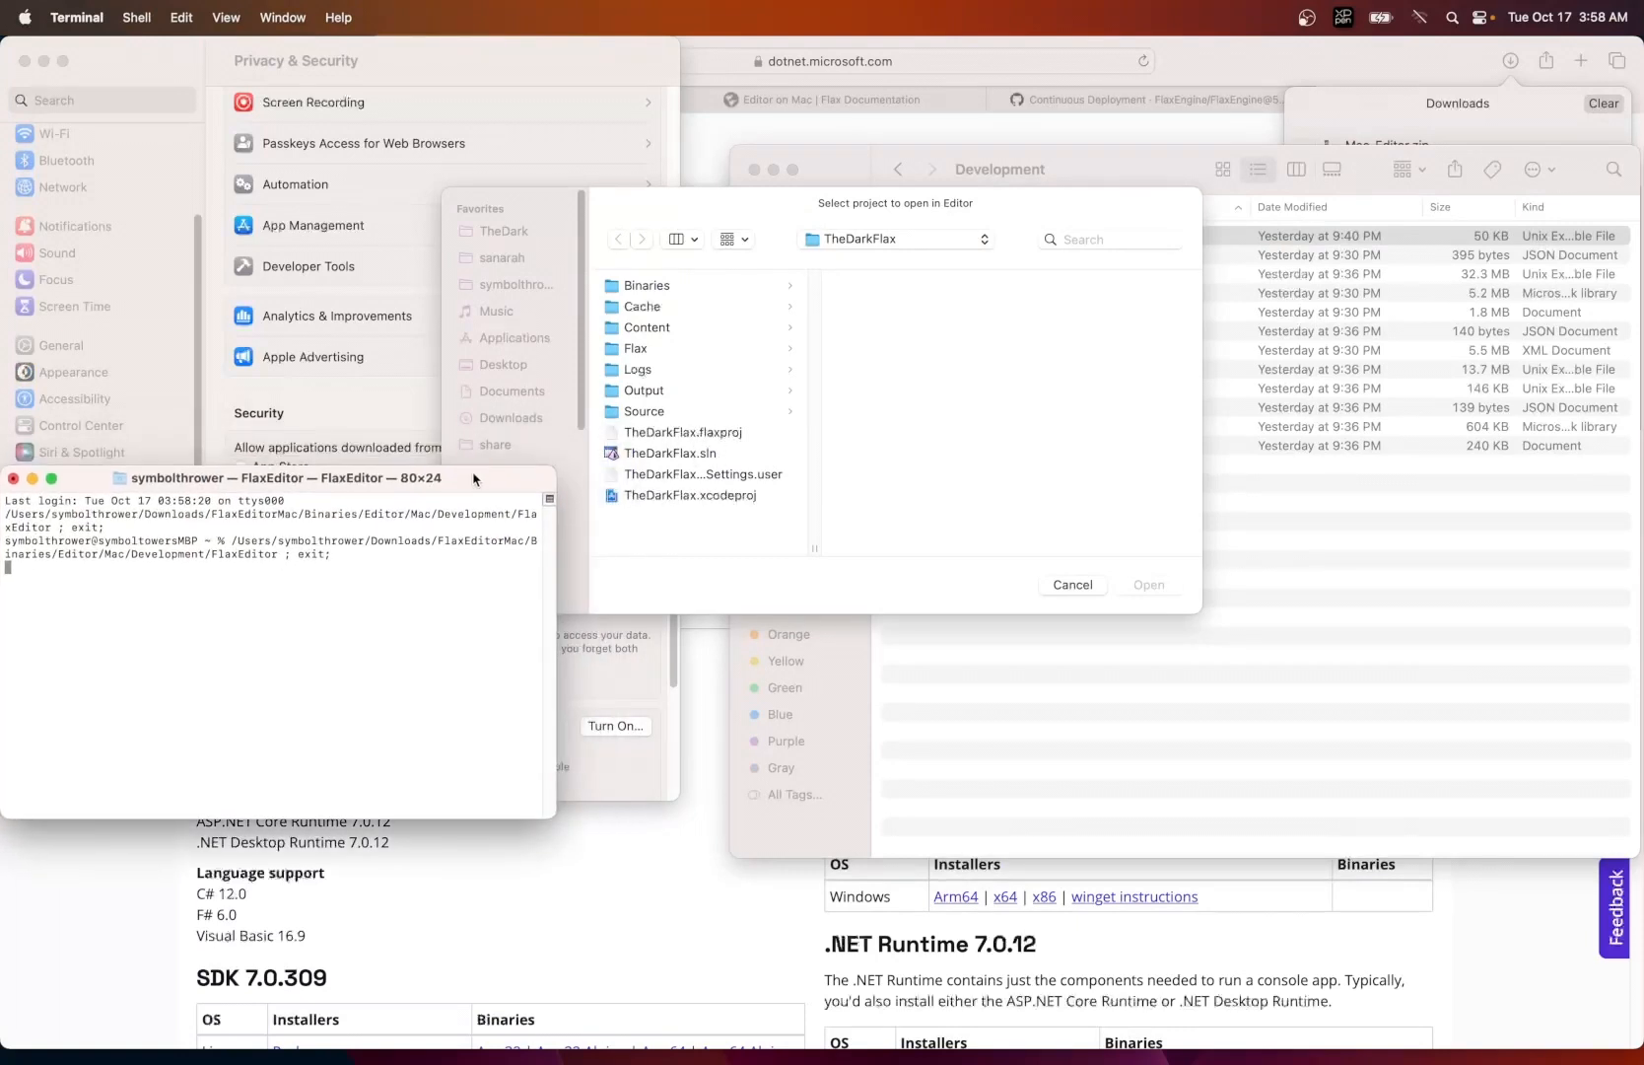
pyautogui.click(662, 564)
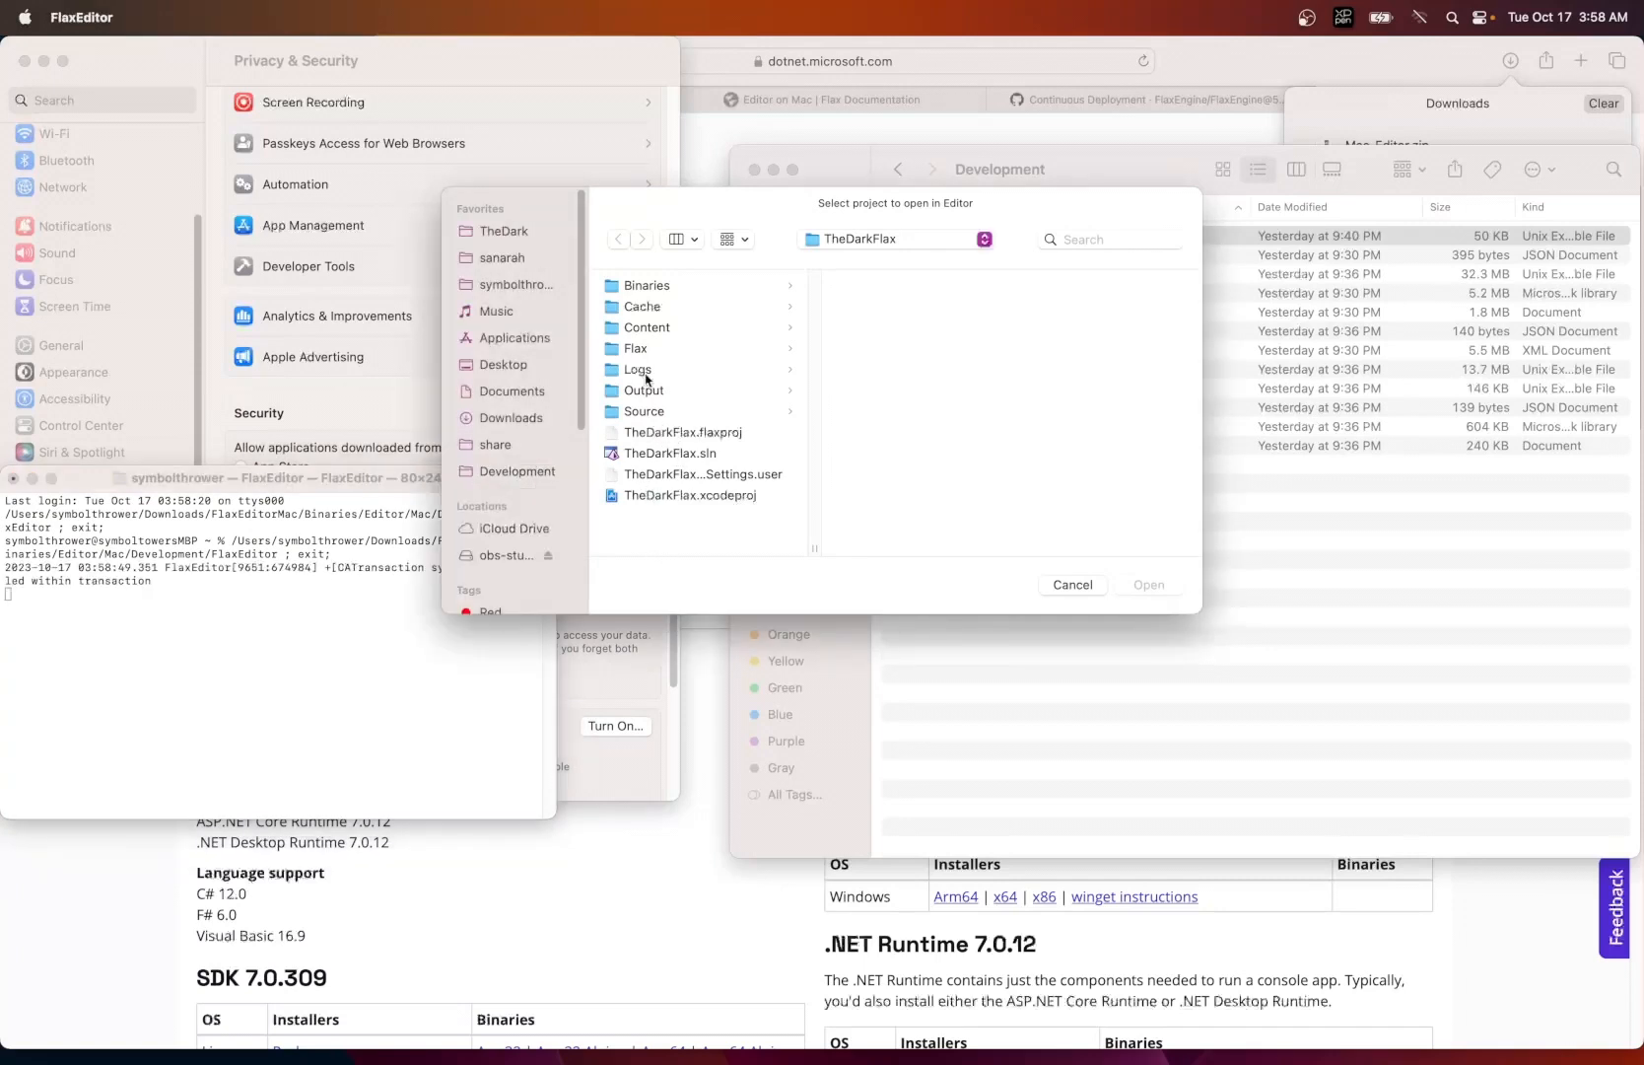
pyautogui.click(511, 415)
pyautogui.click(651, 307)
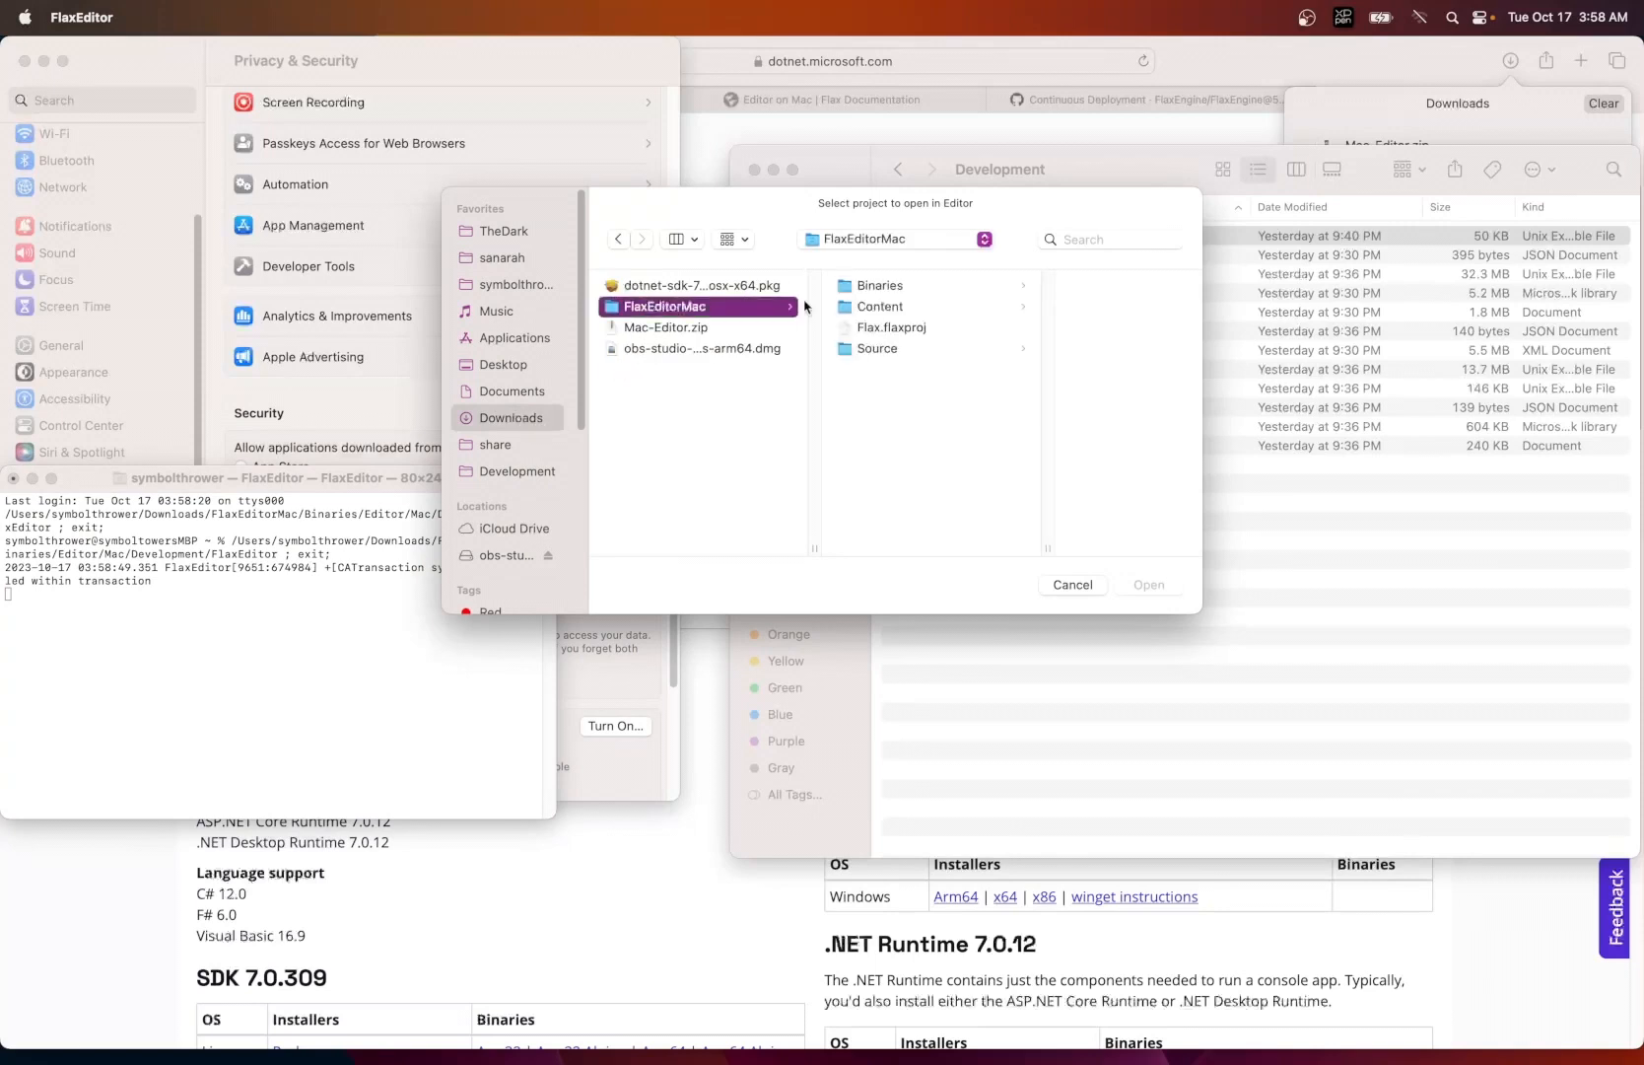
pyautogui.click(883, 328)
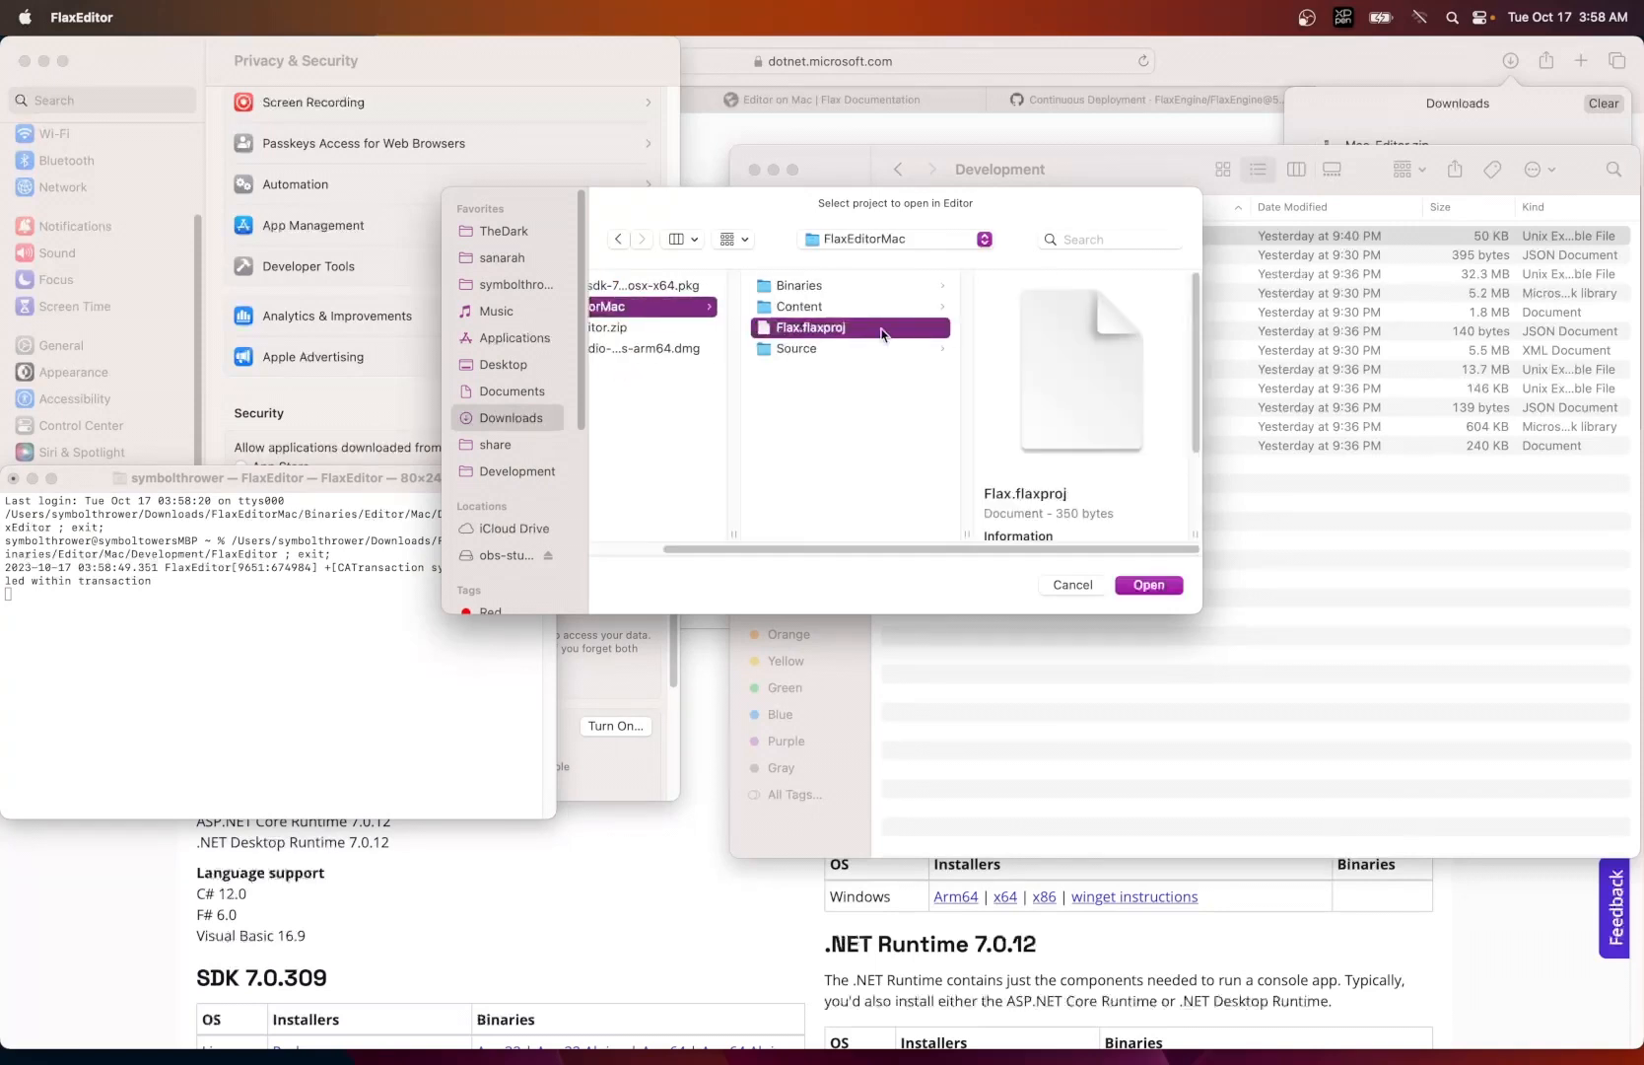
pyautogui.click(1146, 589)
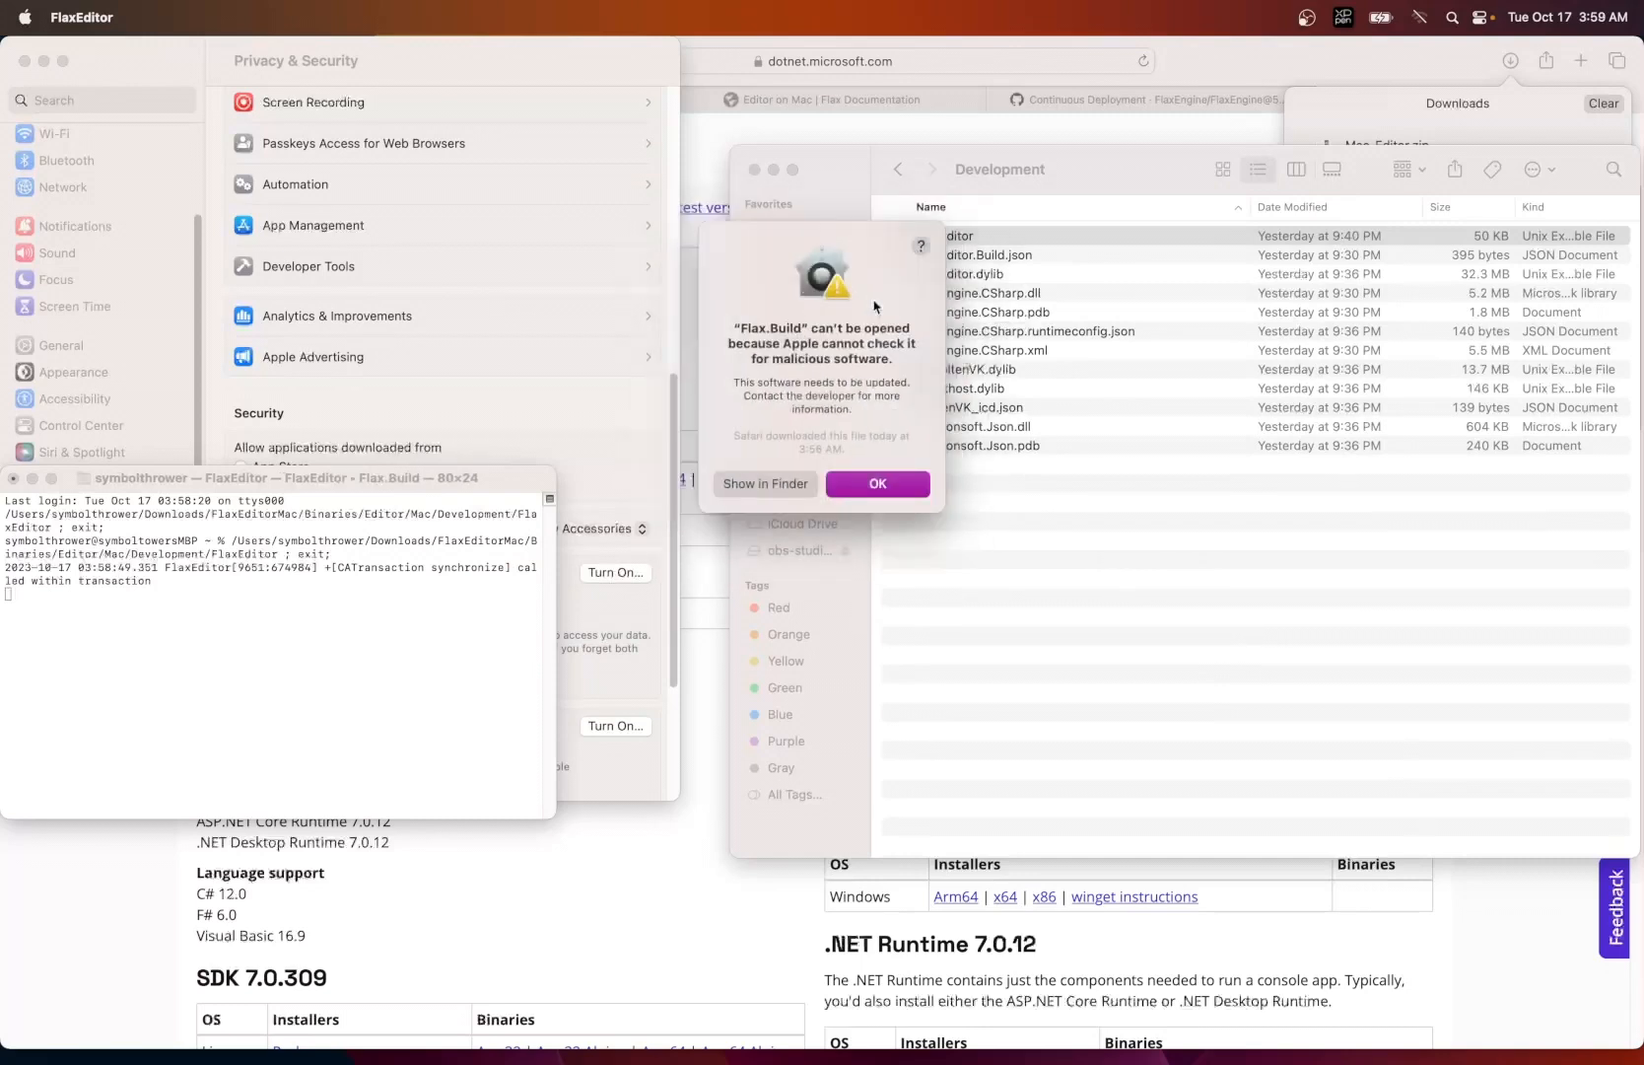
pyautogui.click(859, 481)
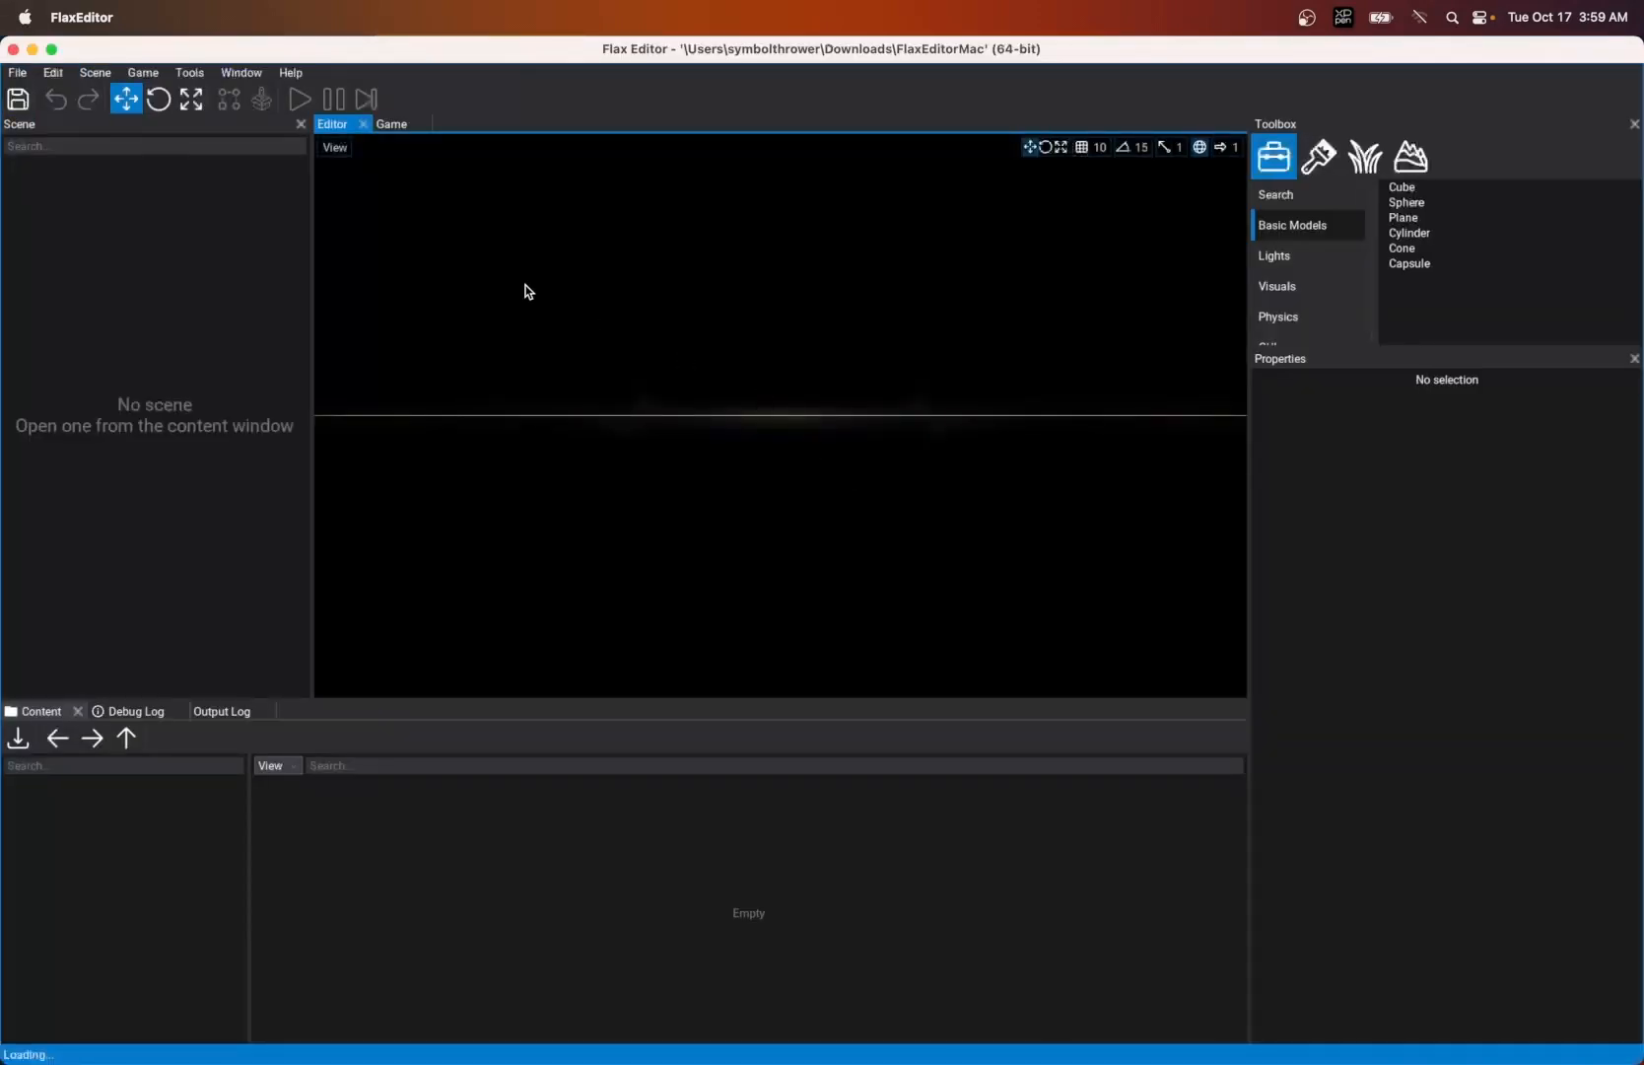
# - Quit FlaxEditor and its Terminal session, and start a fresh Terminal window
pyautogui.click(75, 18)
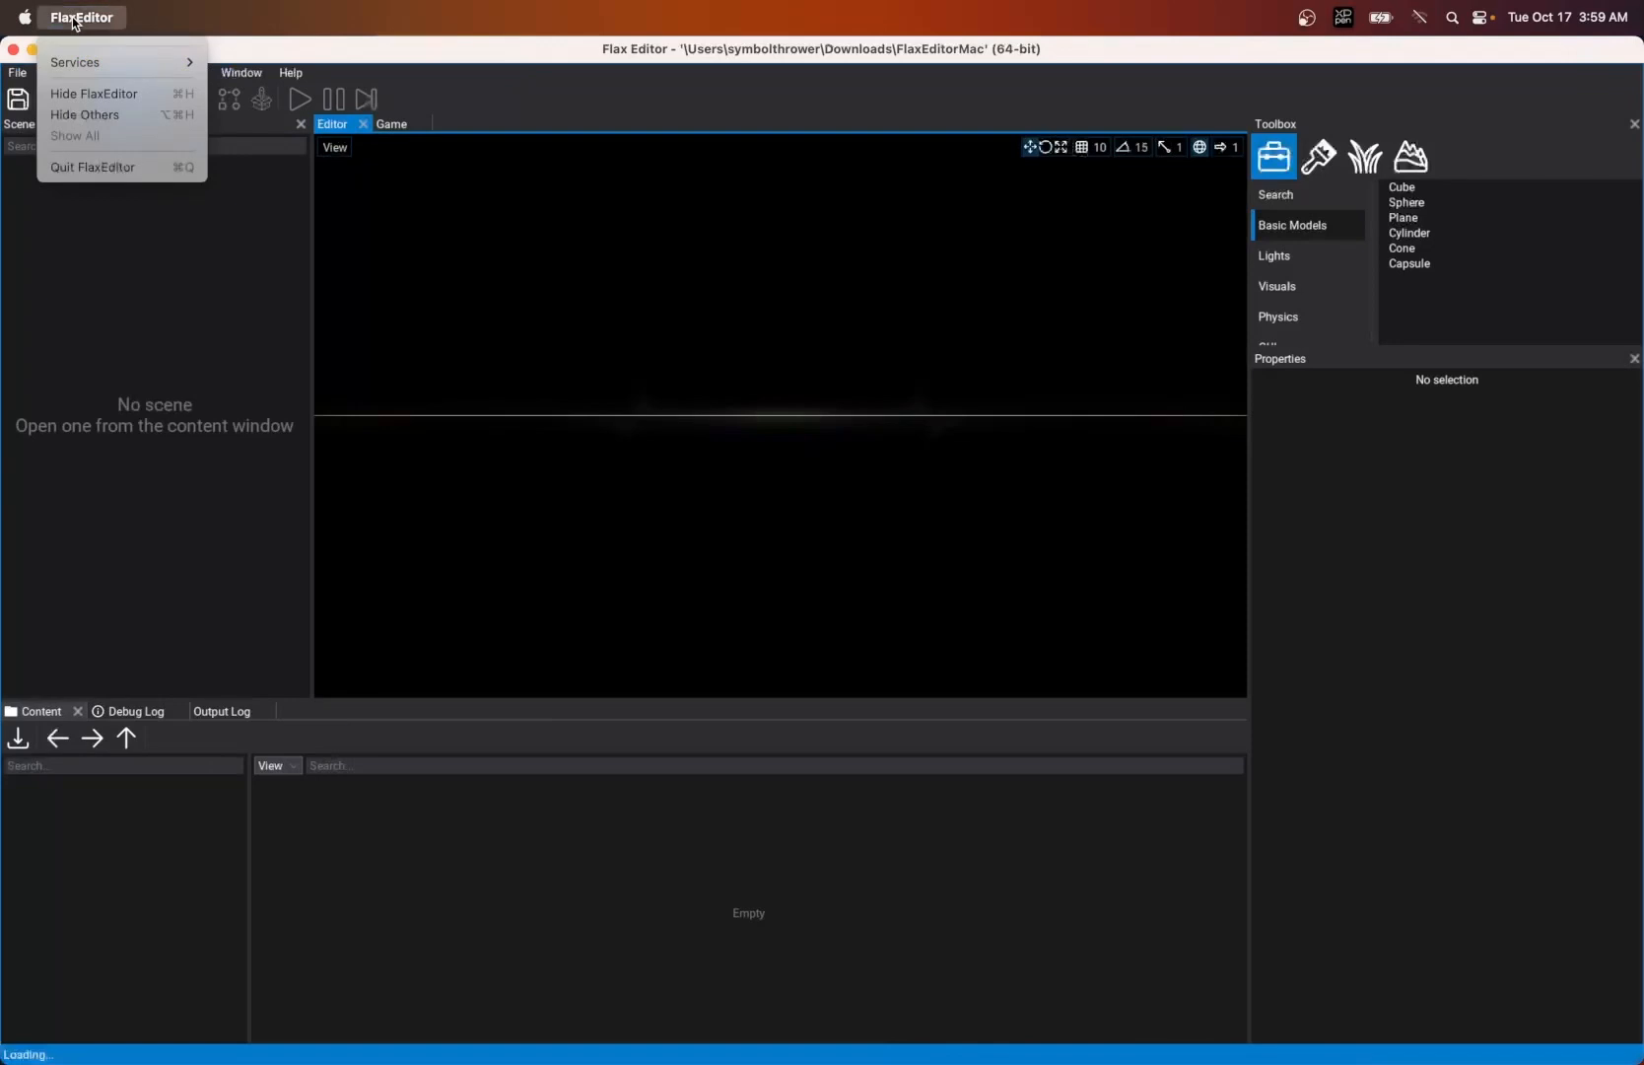
pyautogui.click(76, 166)
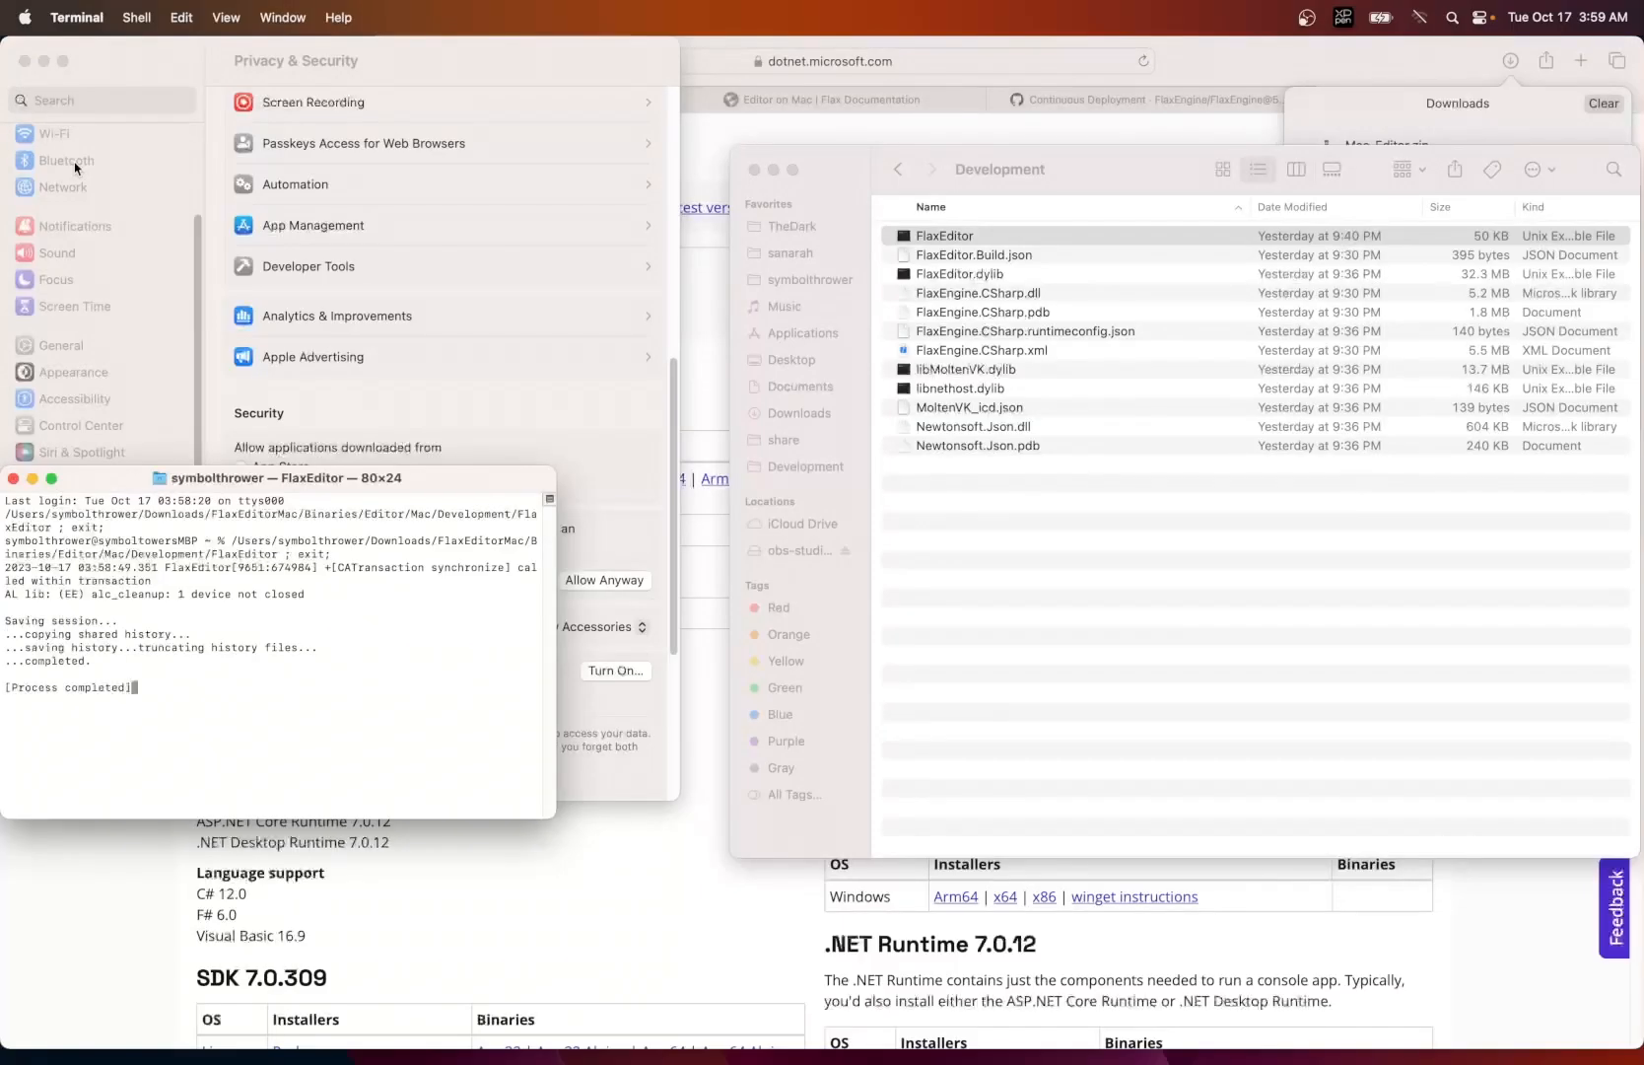
pyautogui.press('super+q')
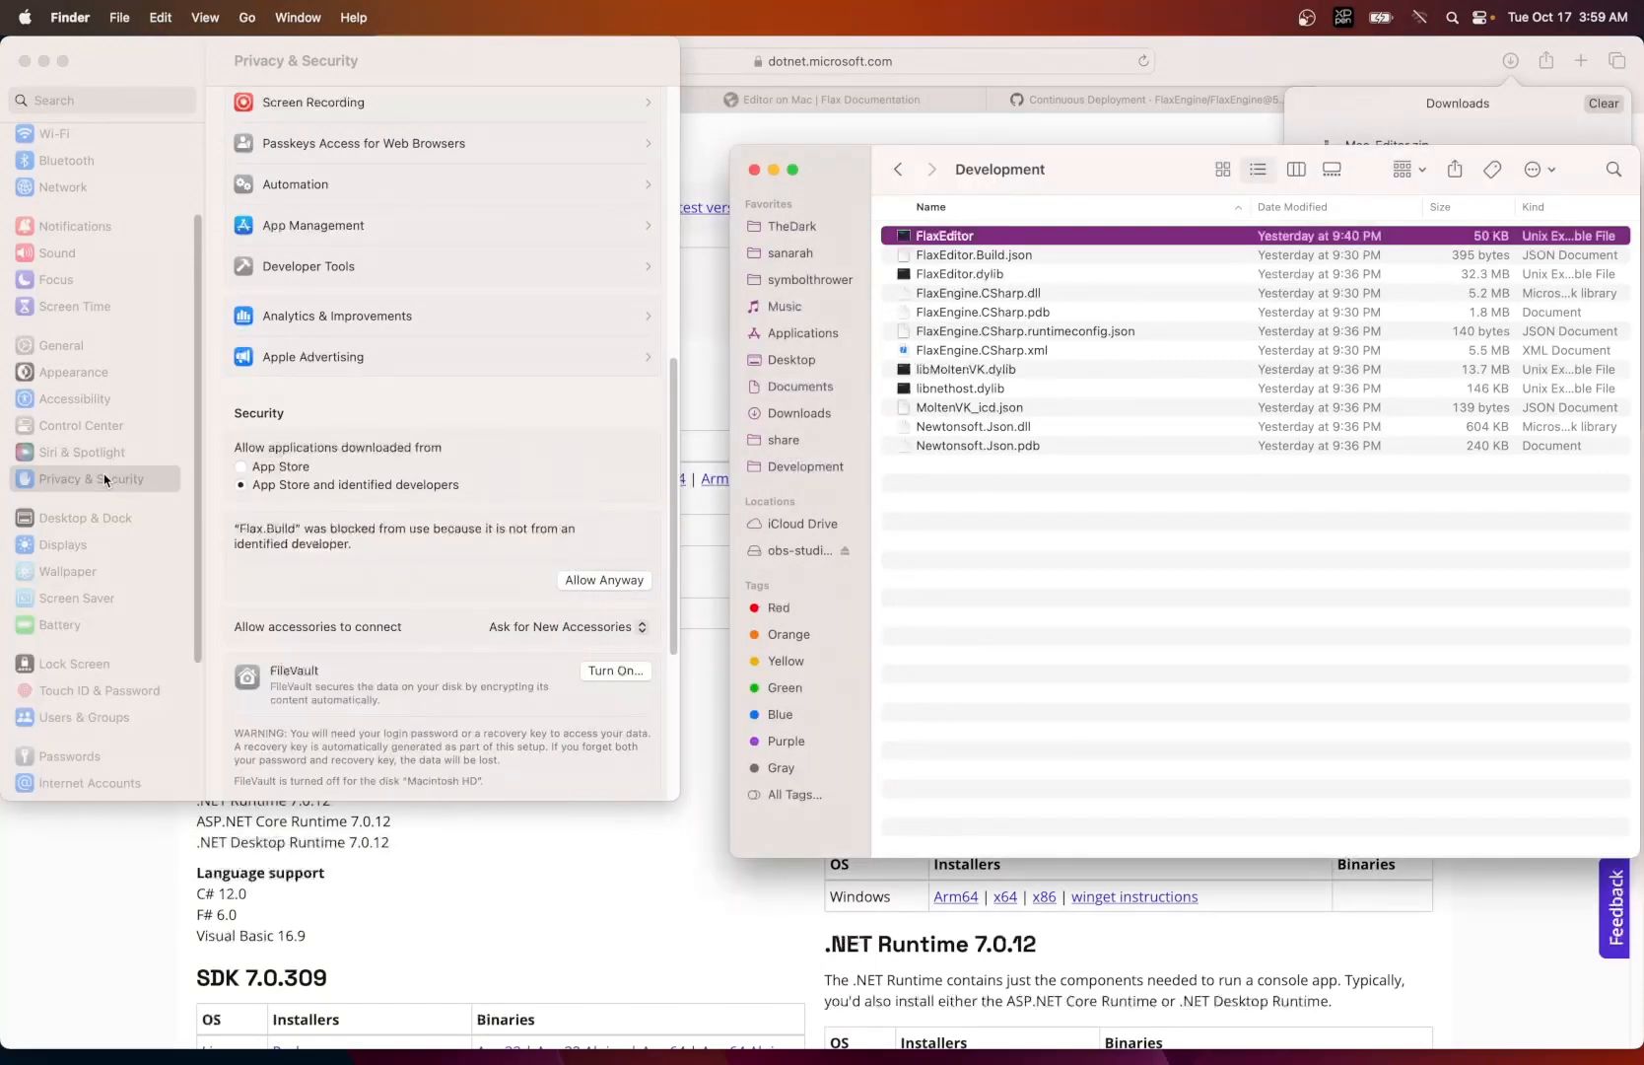
pyautogui.click(1313, 1025)
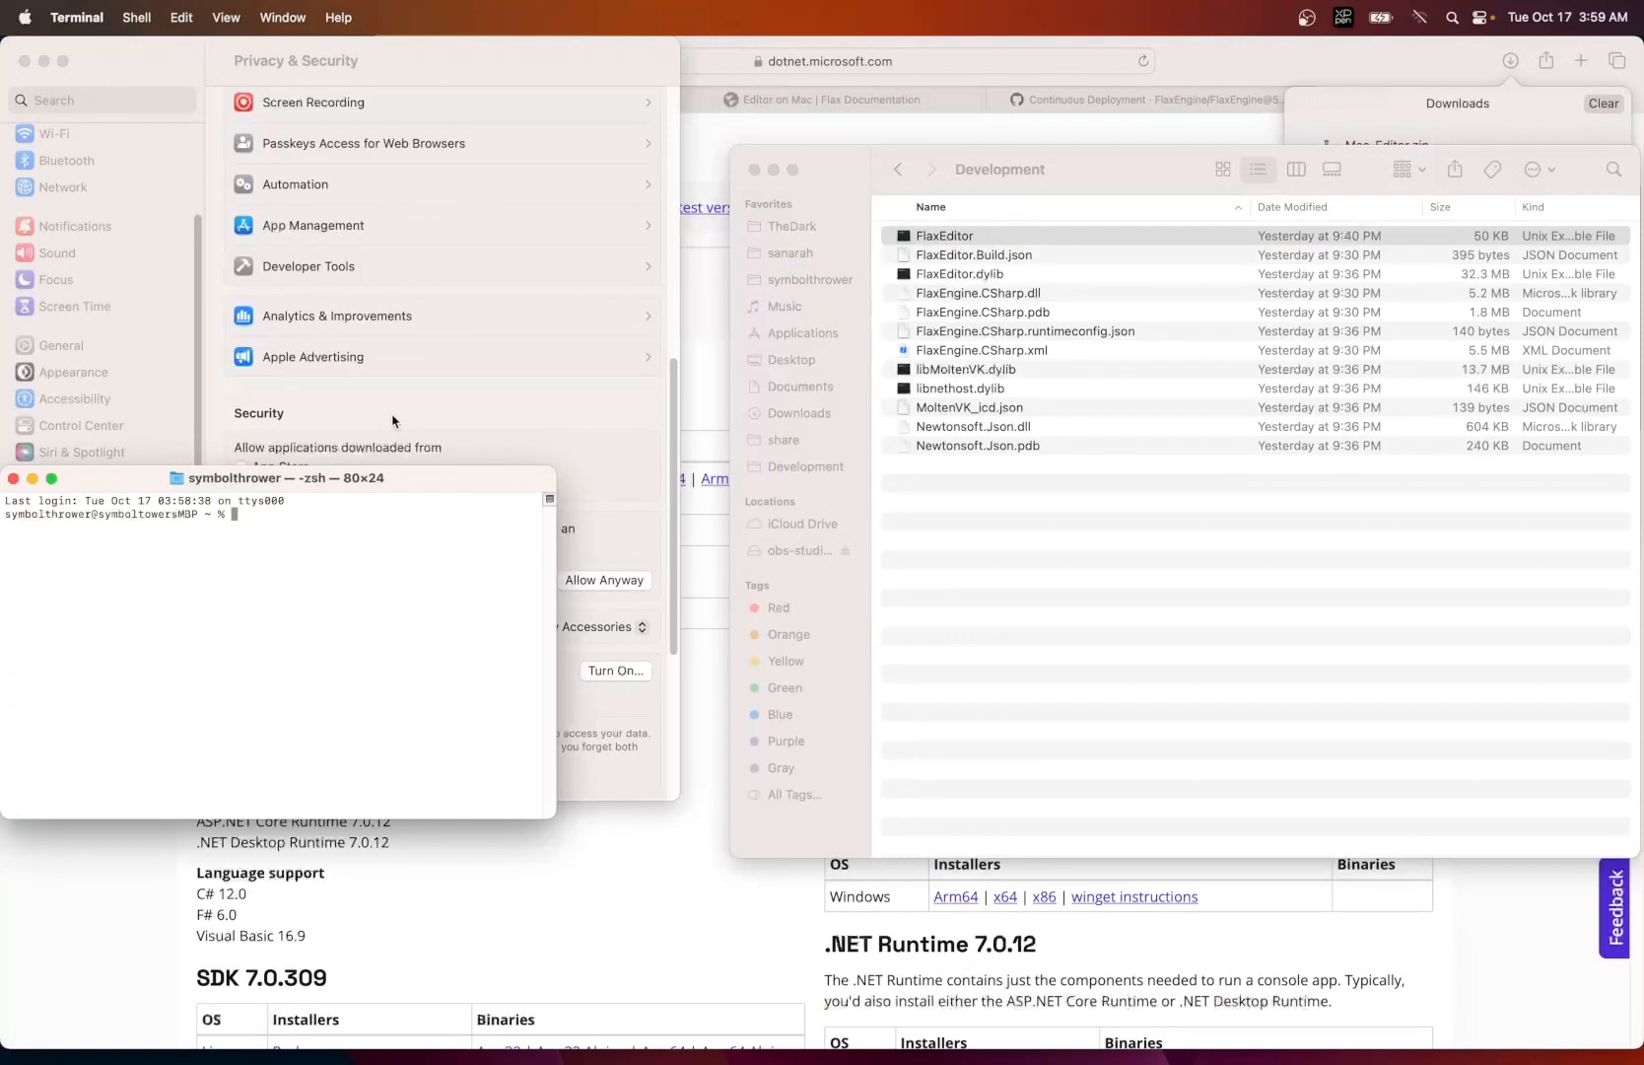
# - Switch to Safari, open the Editor on Mac documentation from the Flax download page and close the older duplicate tab
pyautogui.moveTo(59, 1035)
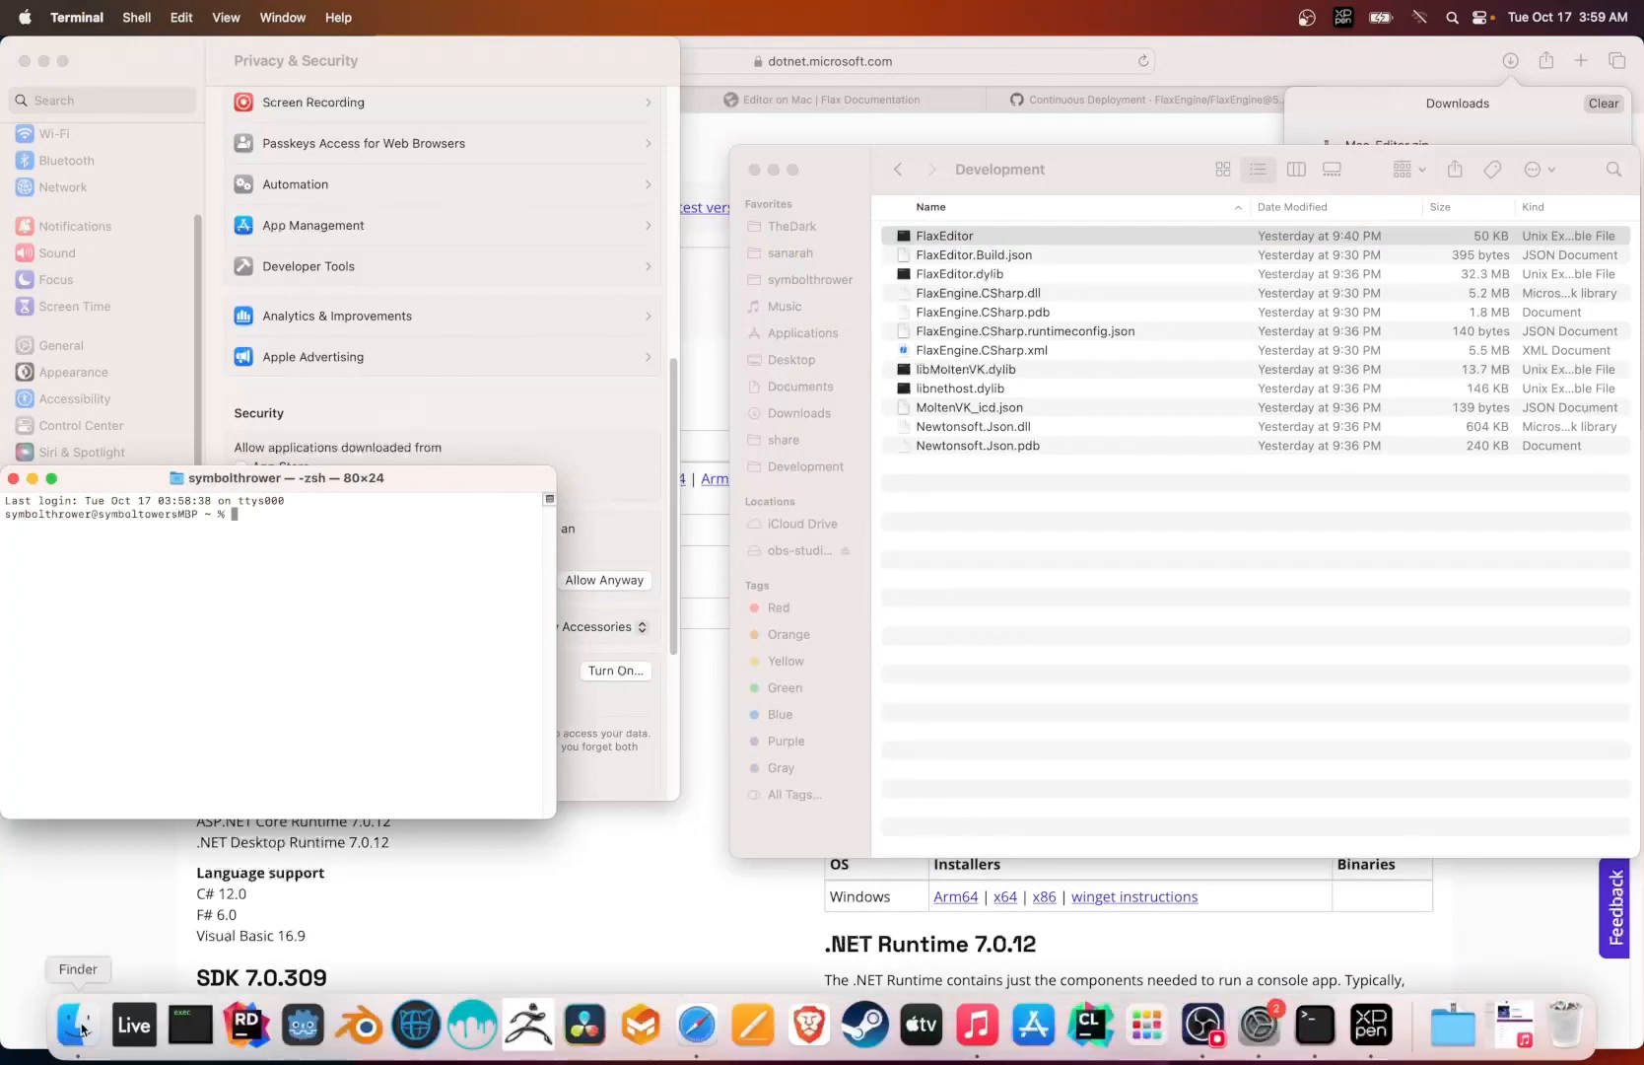
pyautogui.click(570, 880)
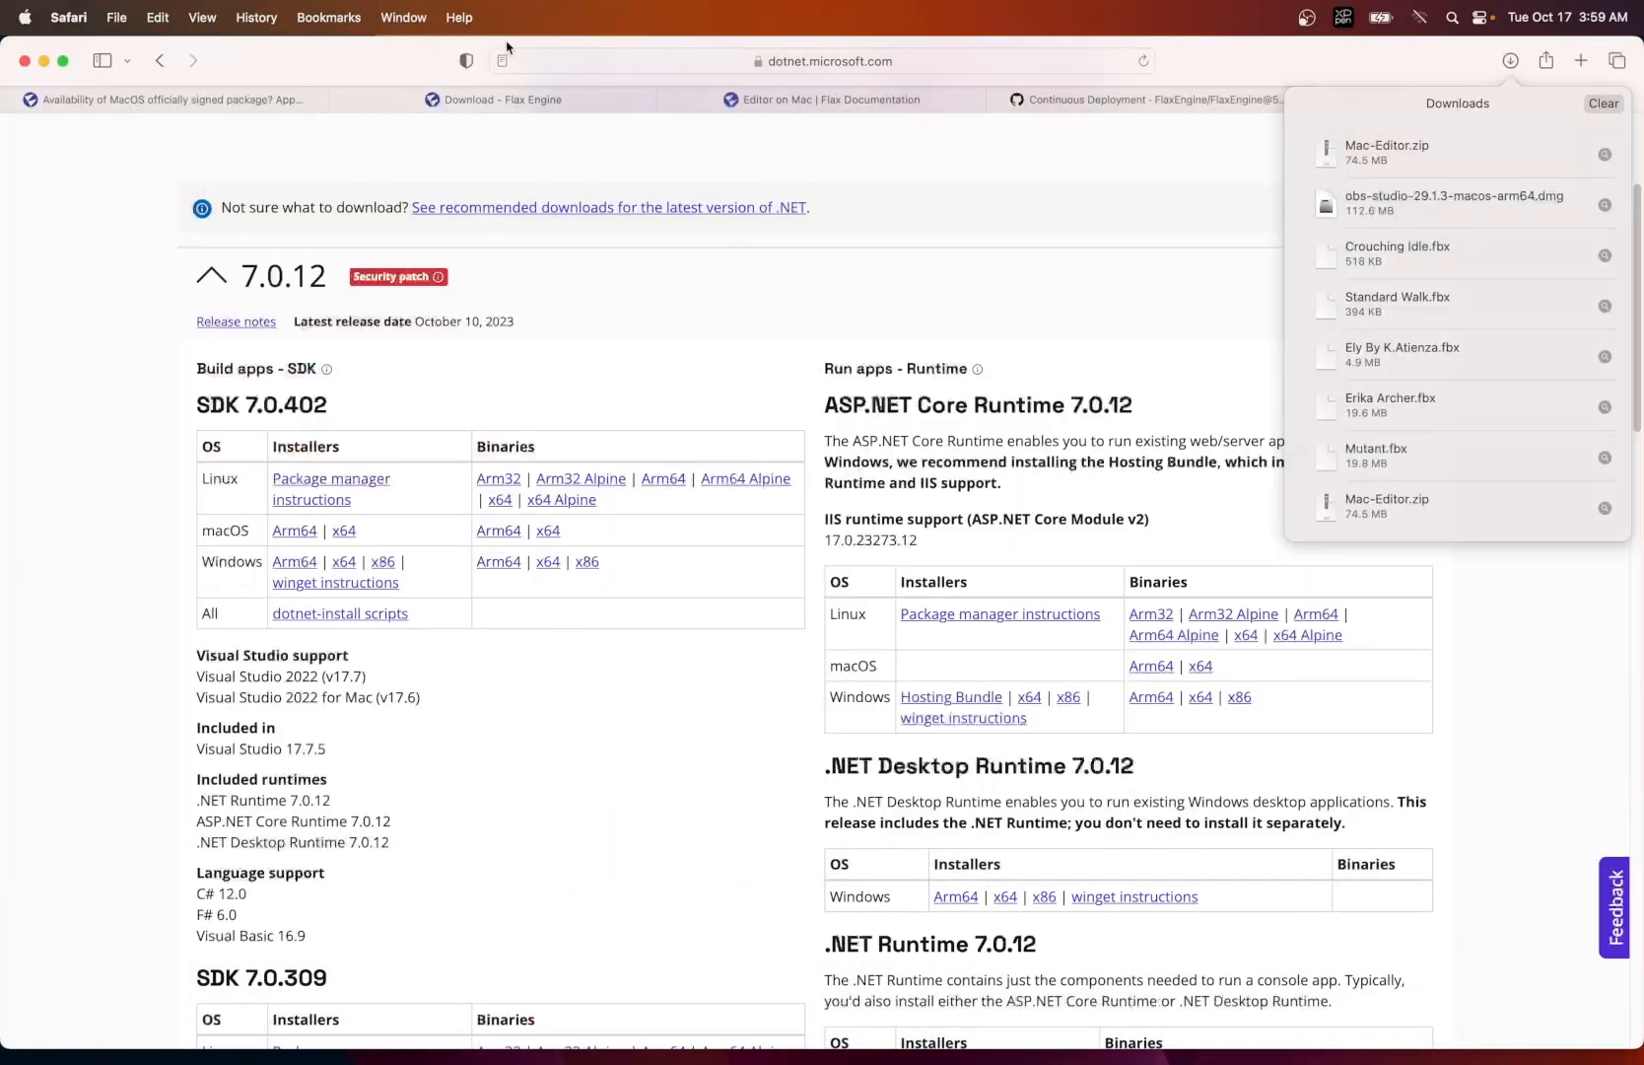
pyautogui.click(498, 109)
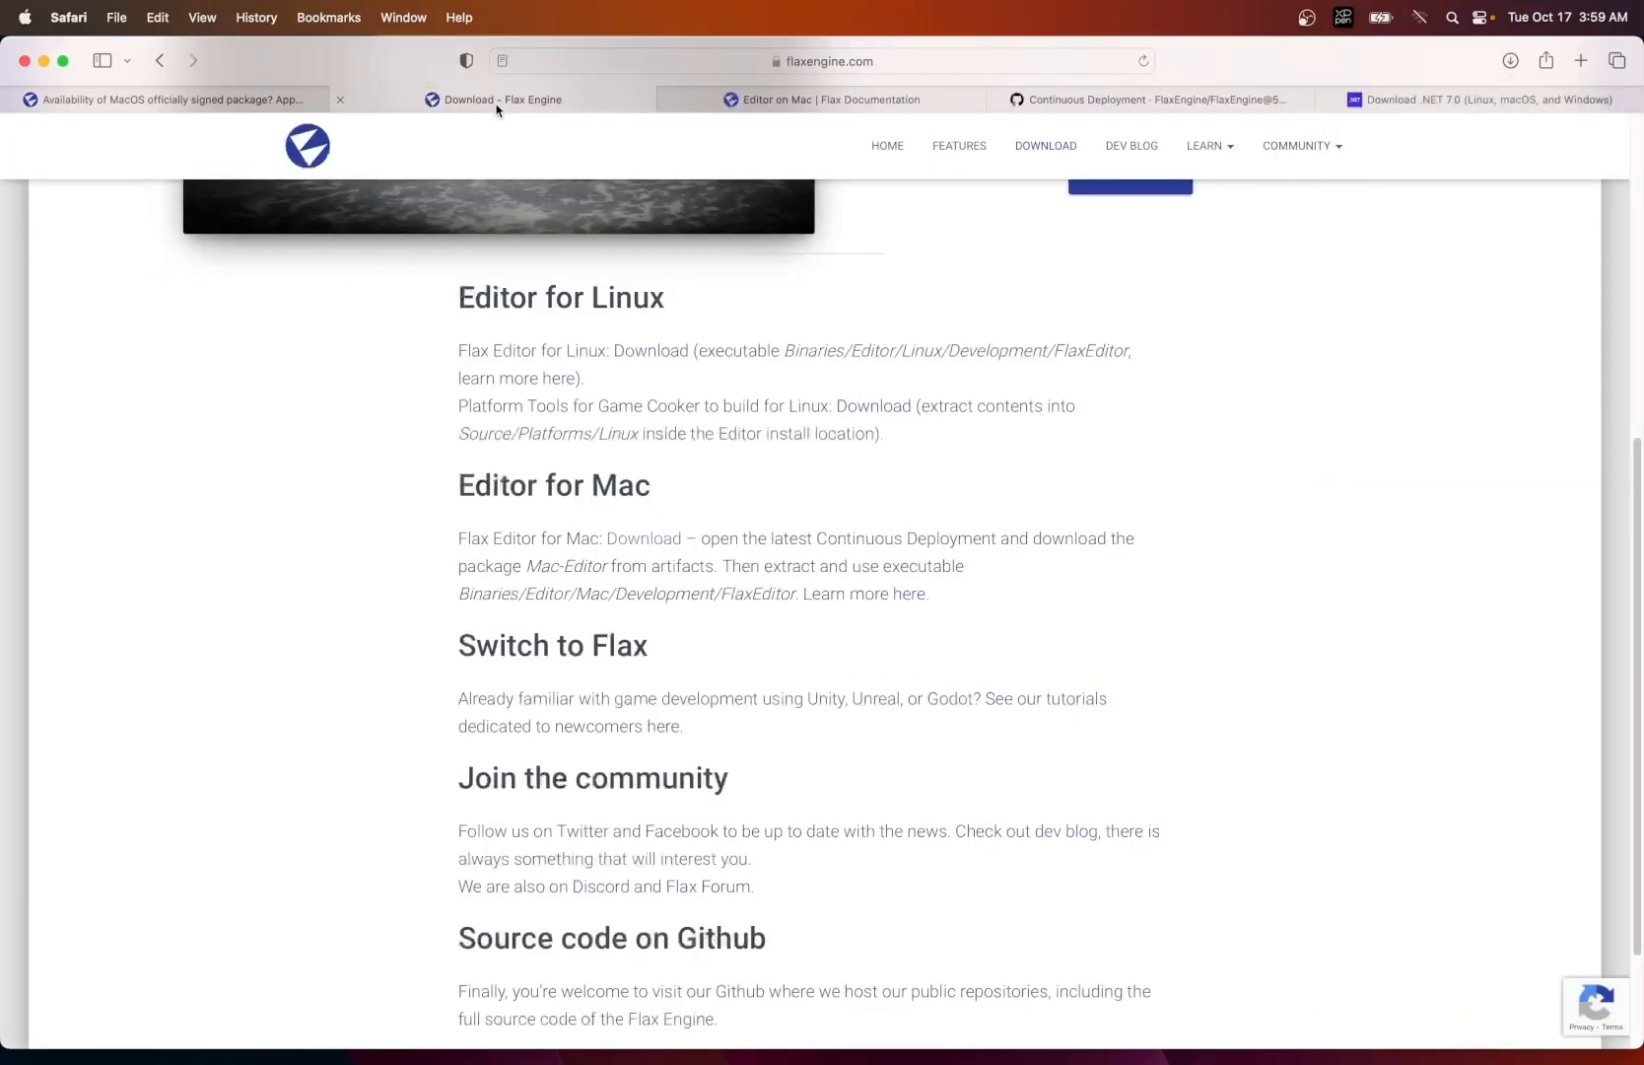
pyautogui.click(784, 103)
pyautogui.click(576, 99)
pyautogui.click(907, 598)
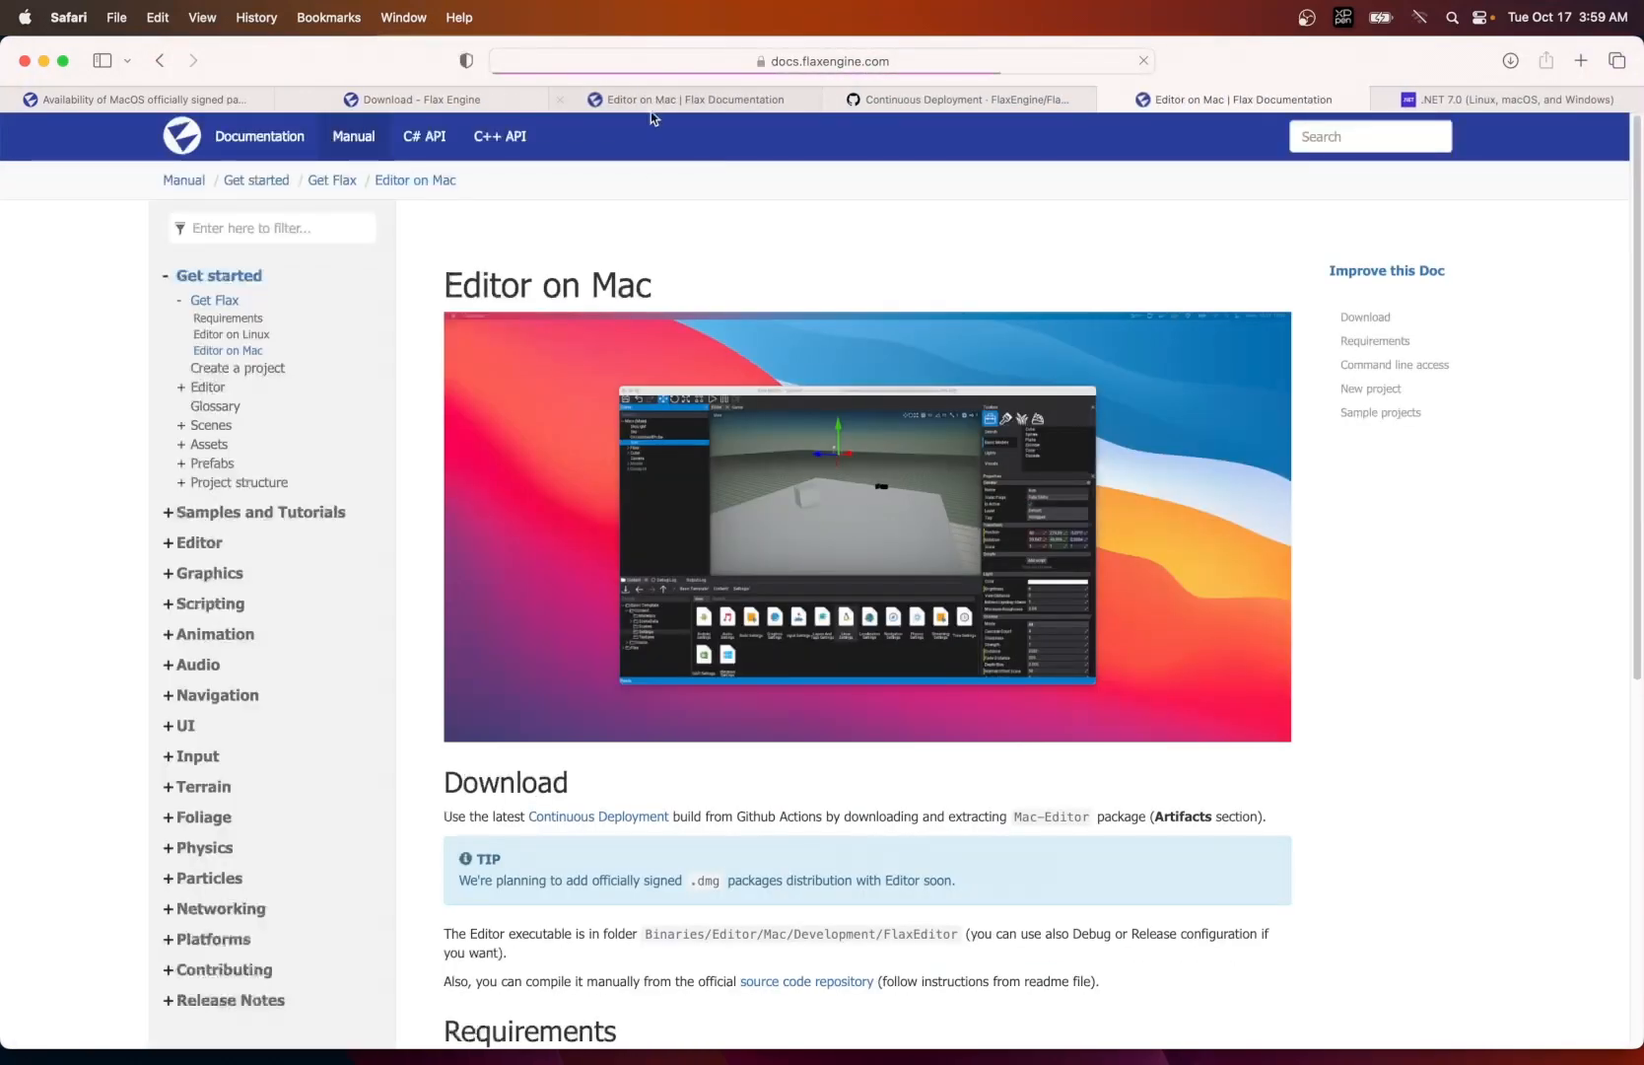
pyautogui.click(666, 98)
pyautogui.click(560, 99)
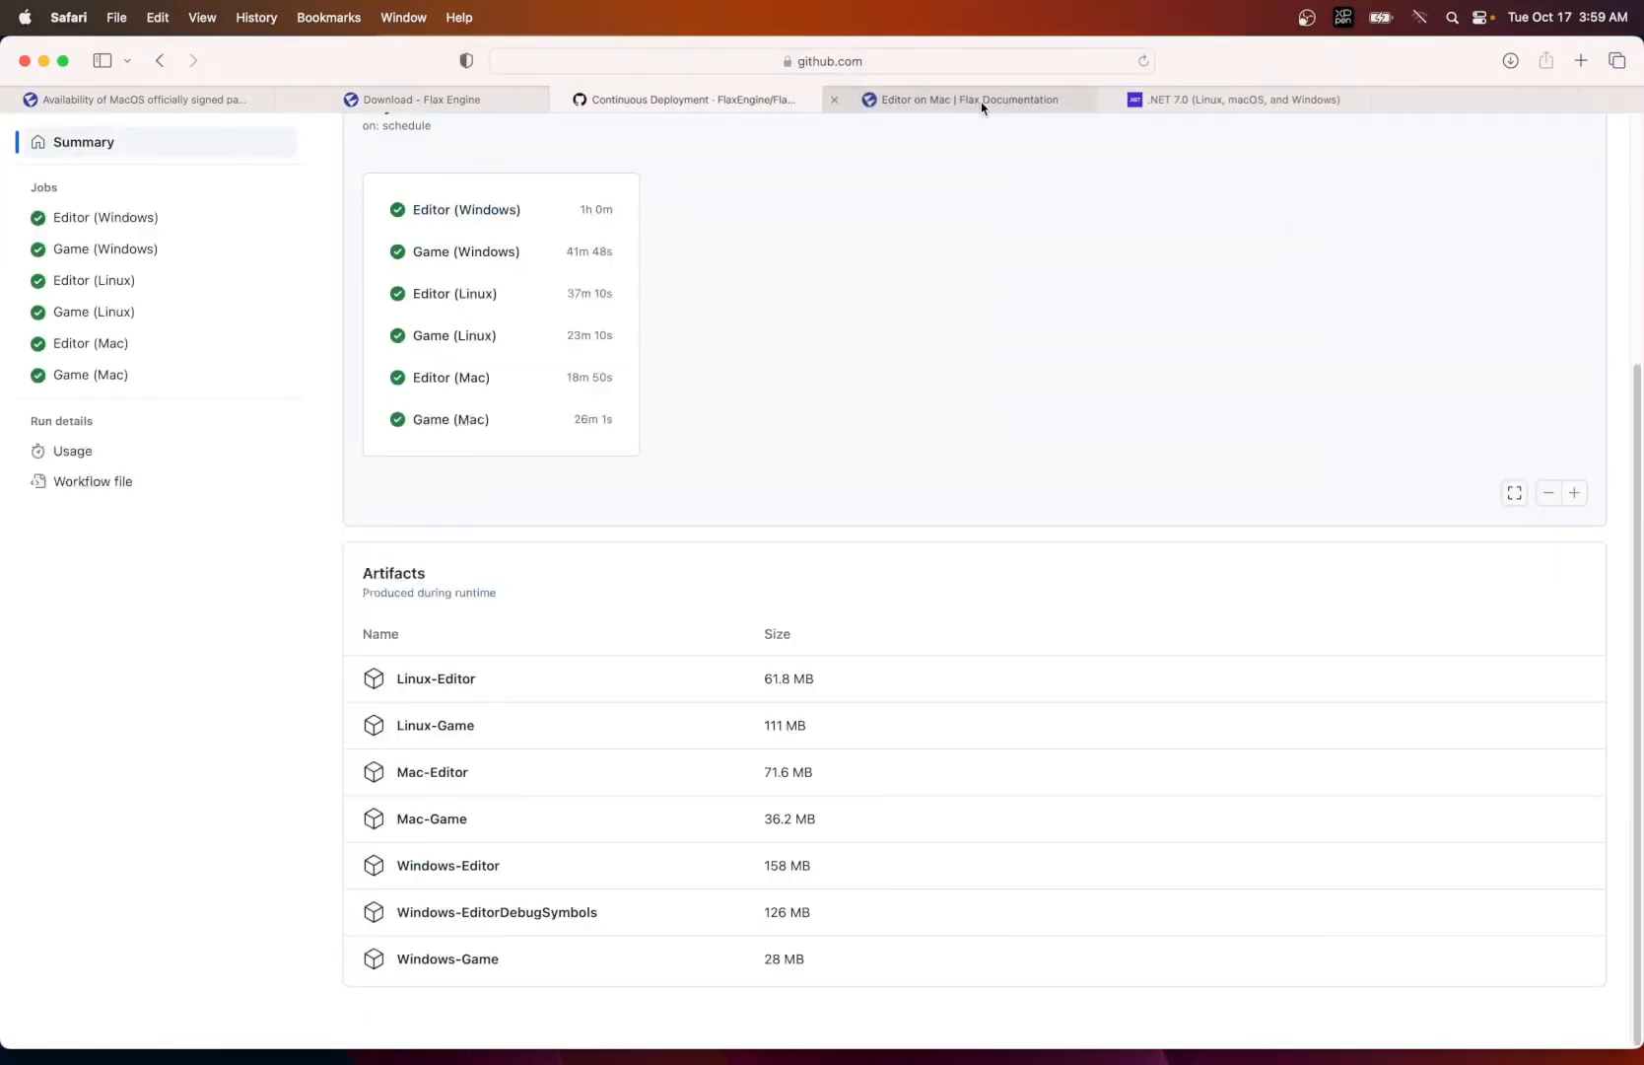
pyautogui.click(979, 100)
# - Read the New project section of the Editor on Mac page and highlight the -new -project arguments
pyautogui.scroll(-10, 935, 656)
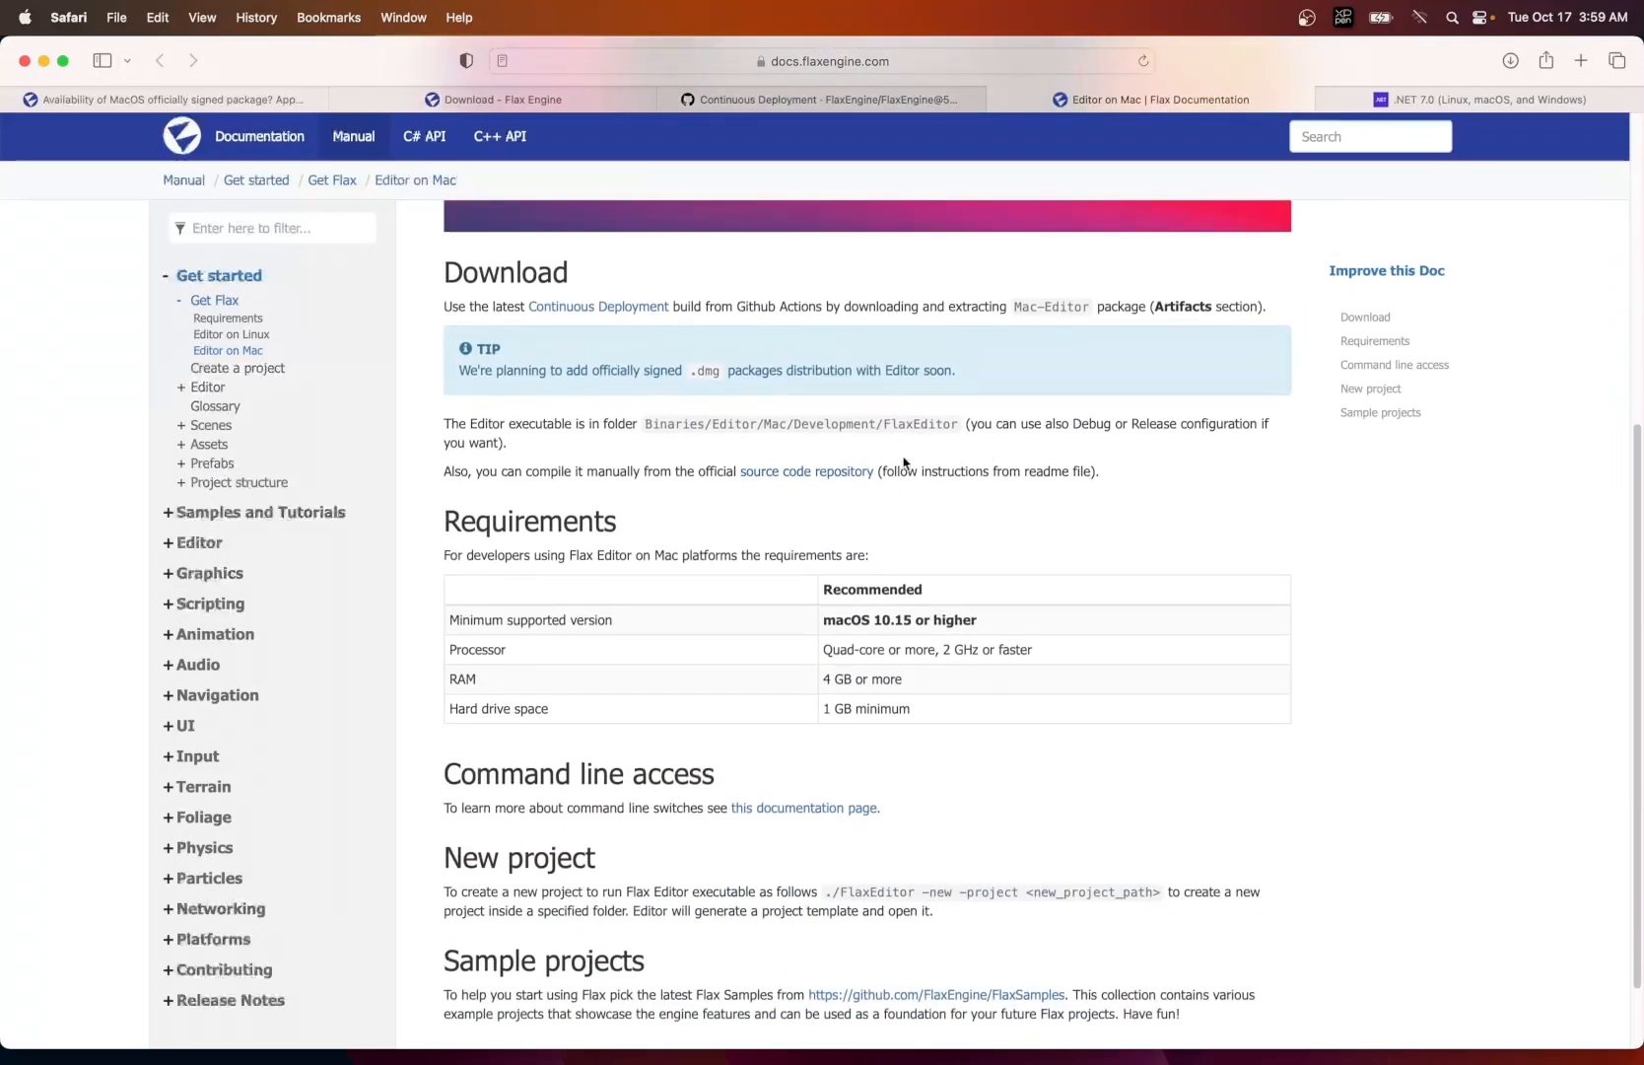
pyautogui.scroll(-2, 905, 461)
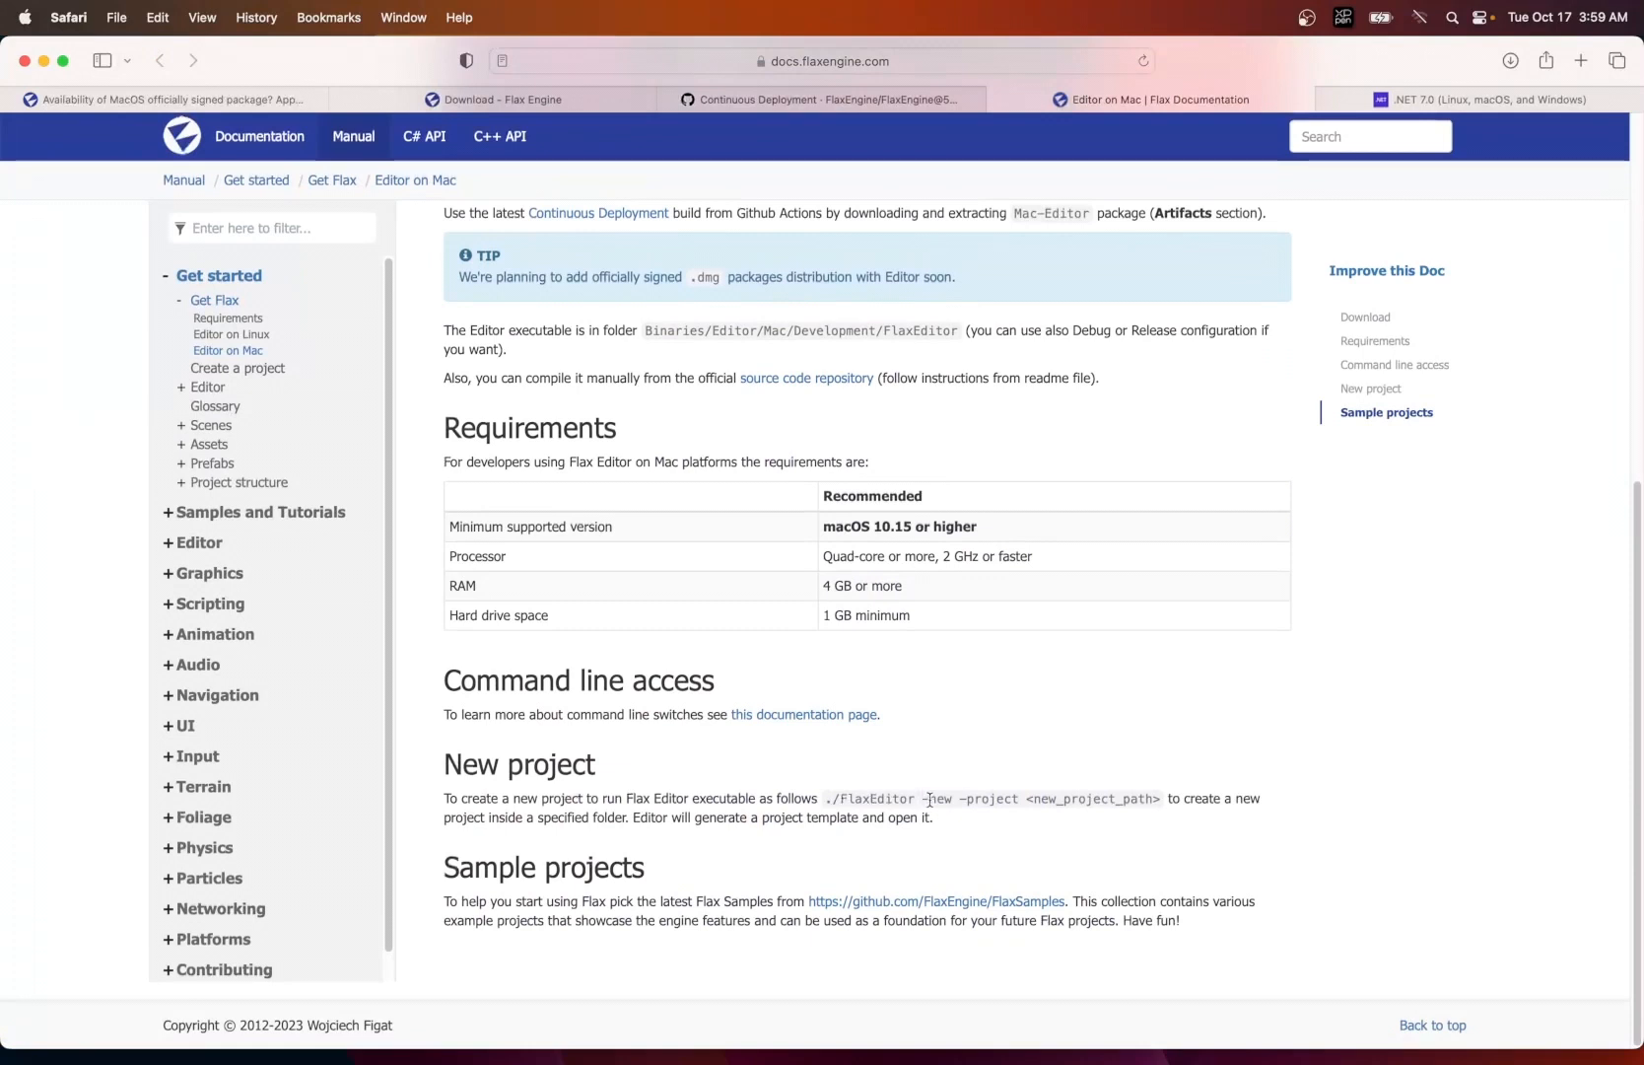
pyautogui.moveTo(930, 799); pyautogui.dragTo(1022, 803)
pyautogui.press('super+c')
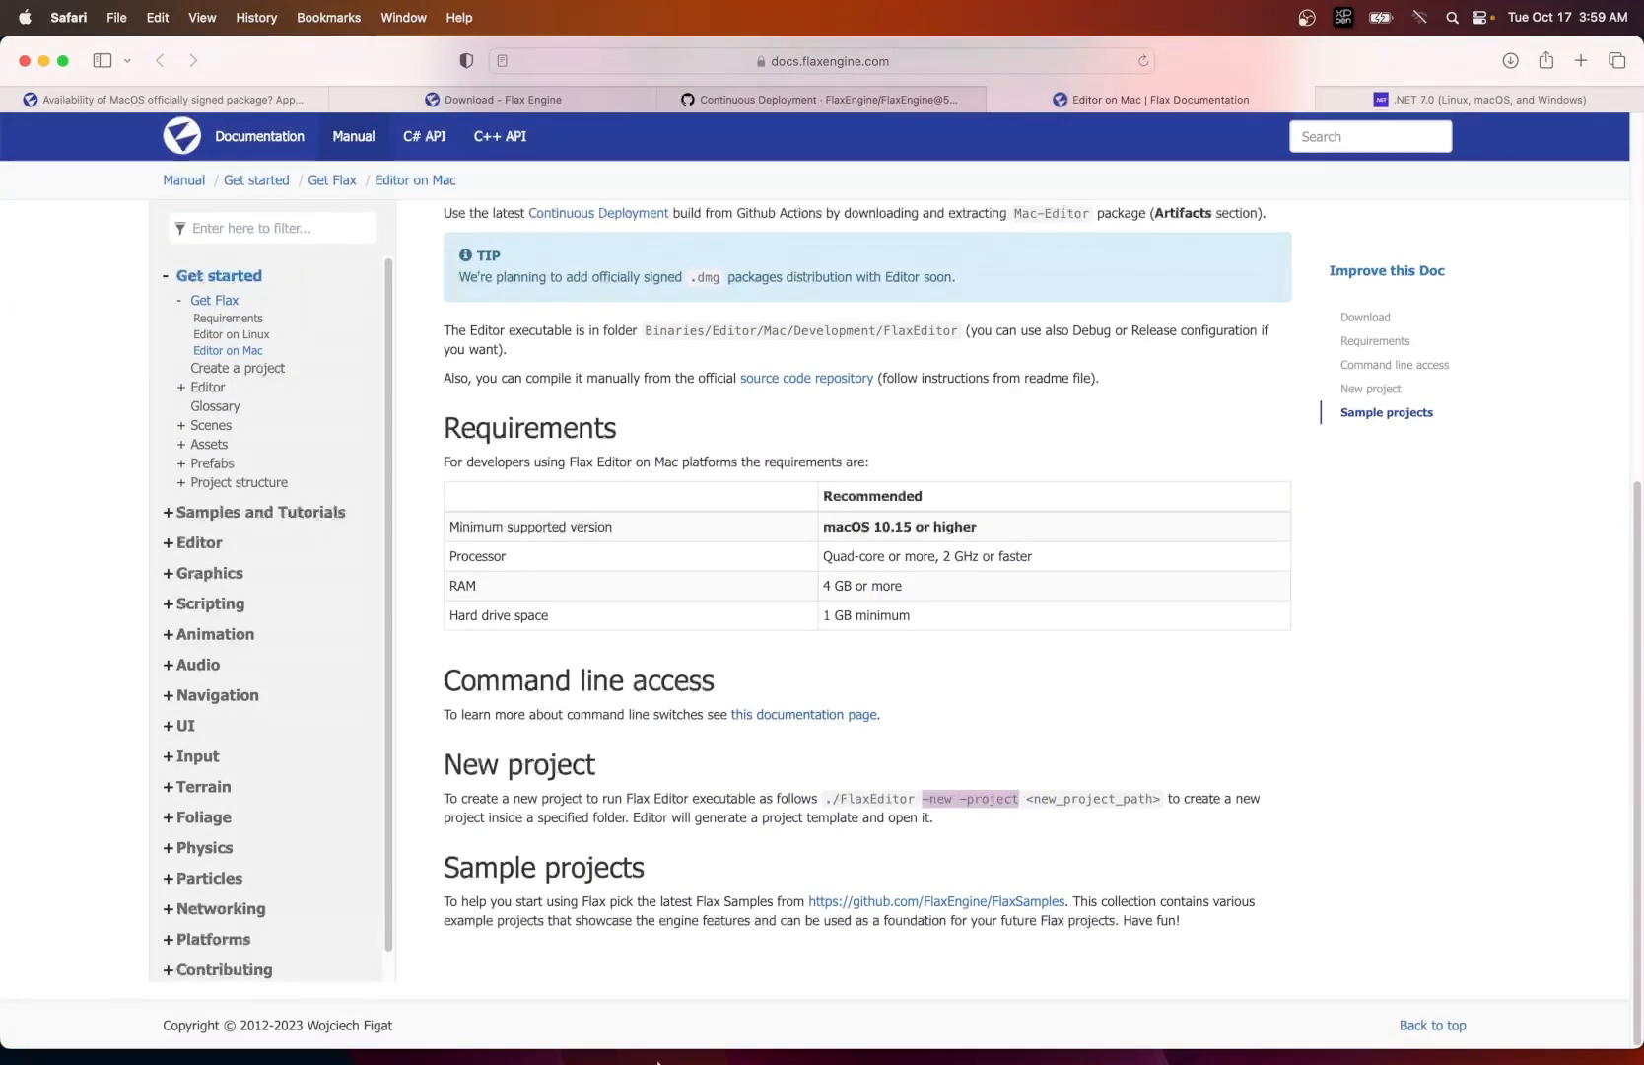
# - Switch to Finder and create a new folder named TestFlax in Downloads
pyautogui.click(78, 1023)
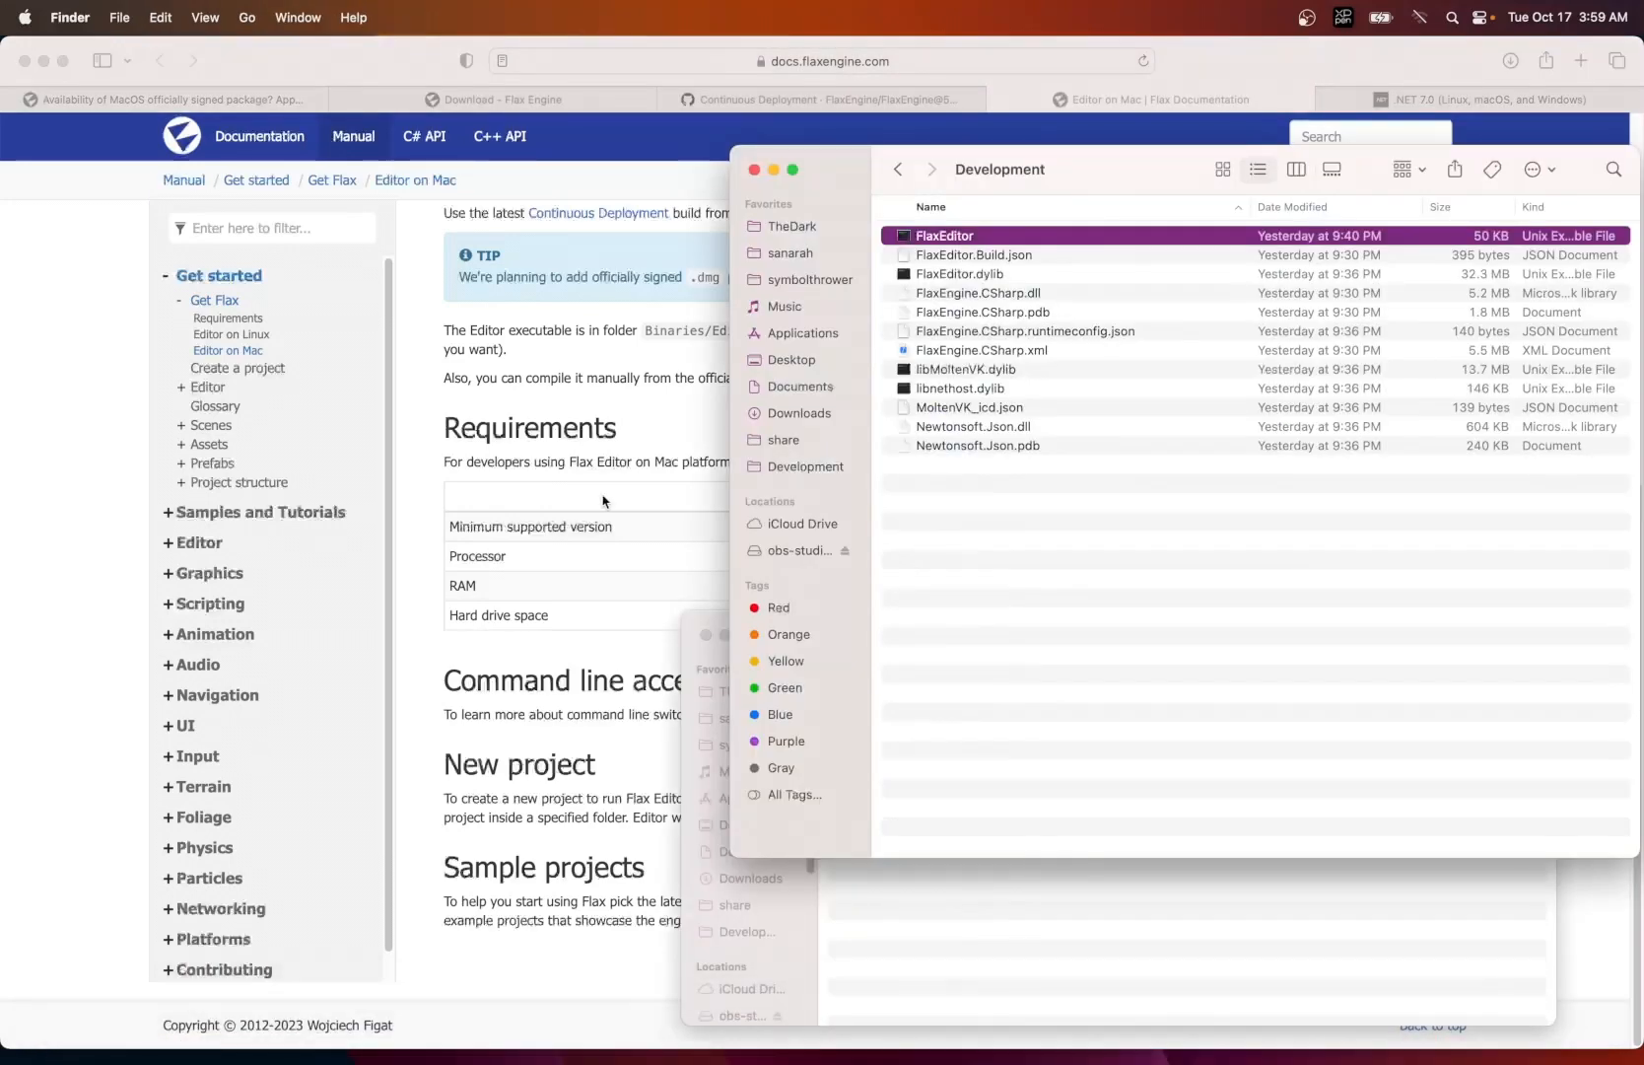
pyautogui.click(871, 890)
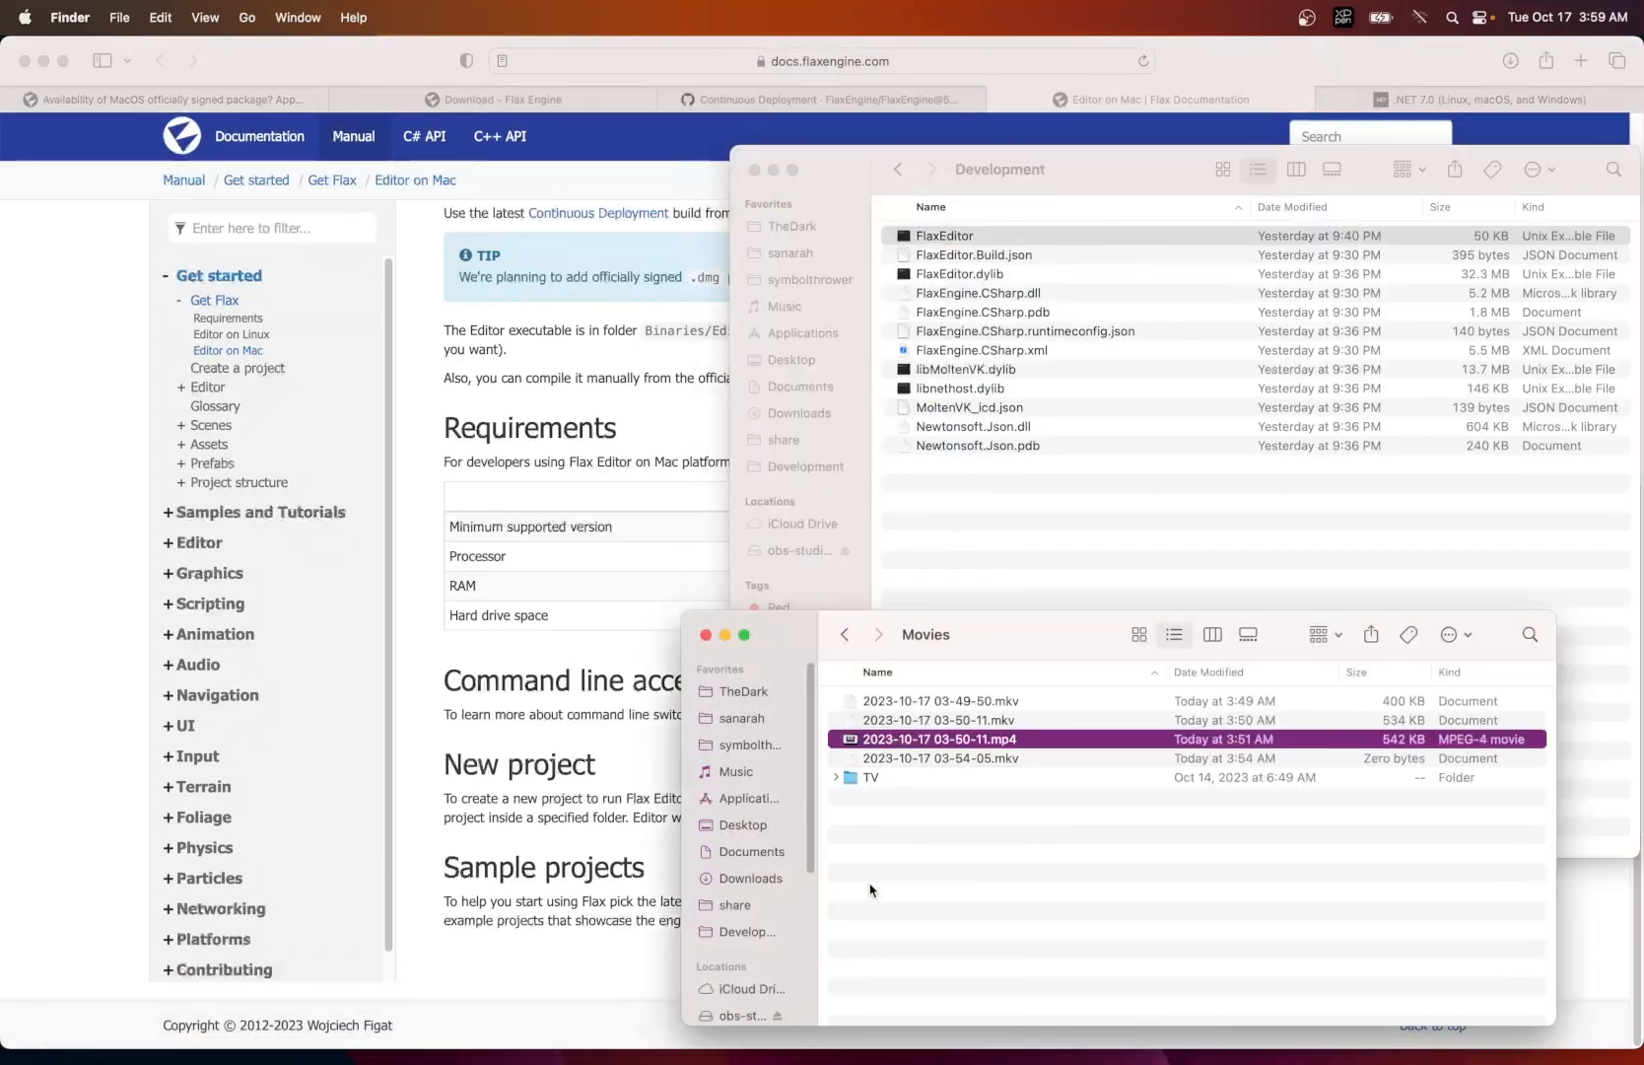
pyautogui.moveTo(993, 646); pyautogui.dragTo(509, 465)
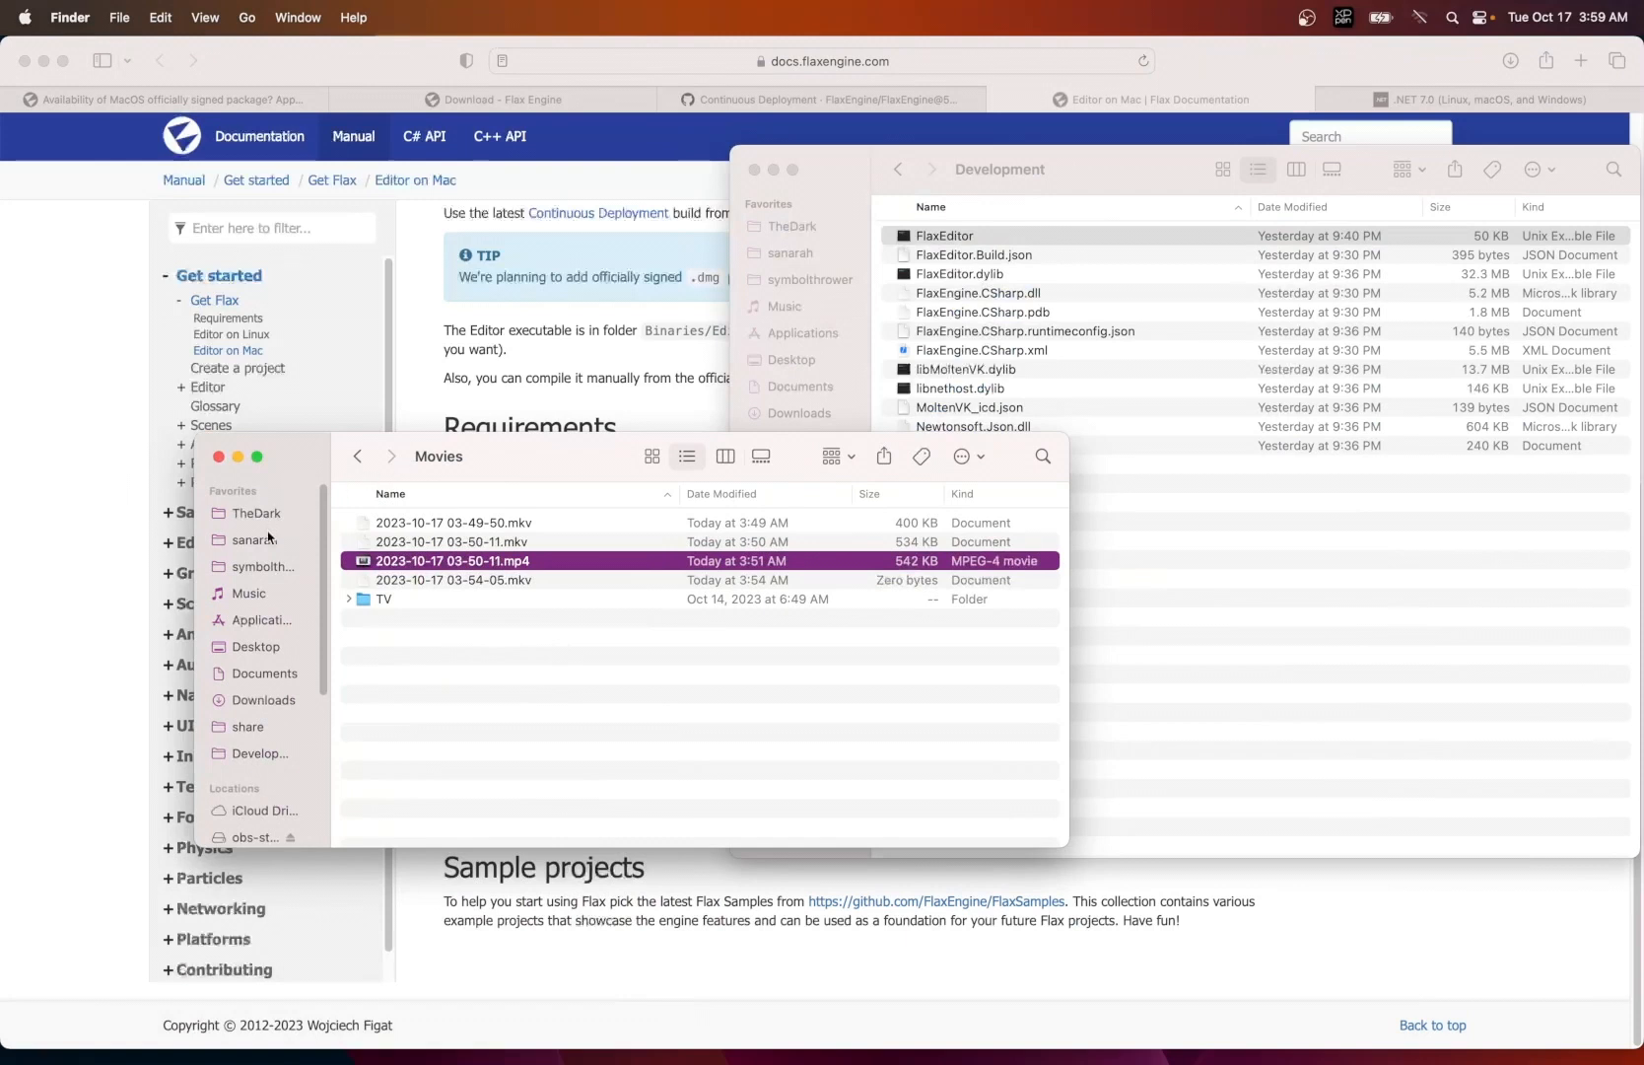
pyautogui.click(263, 700)
pyautogui.rightClick(498, 641)
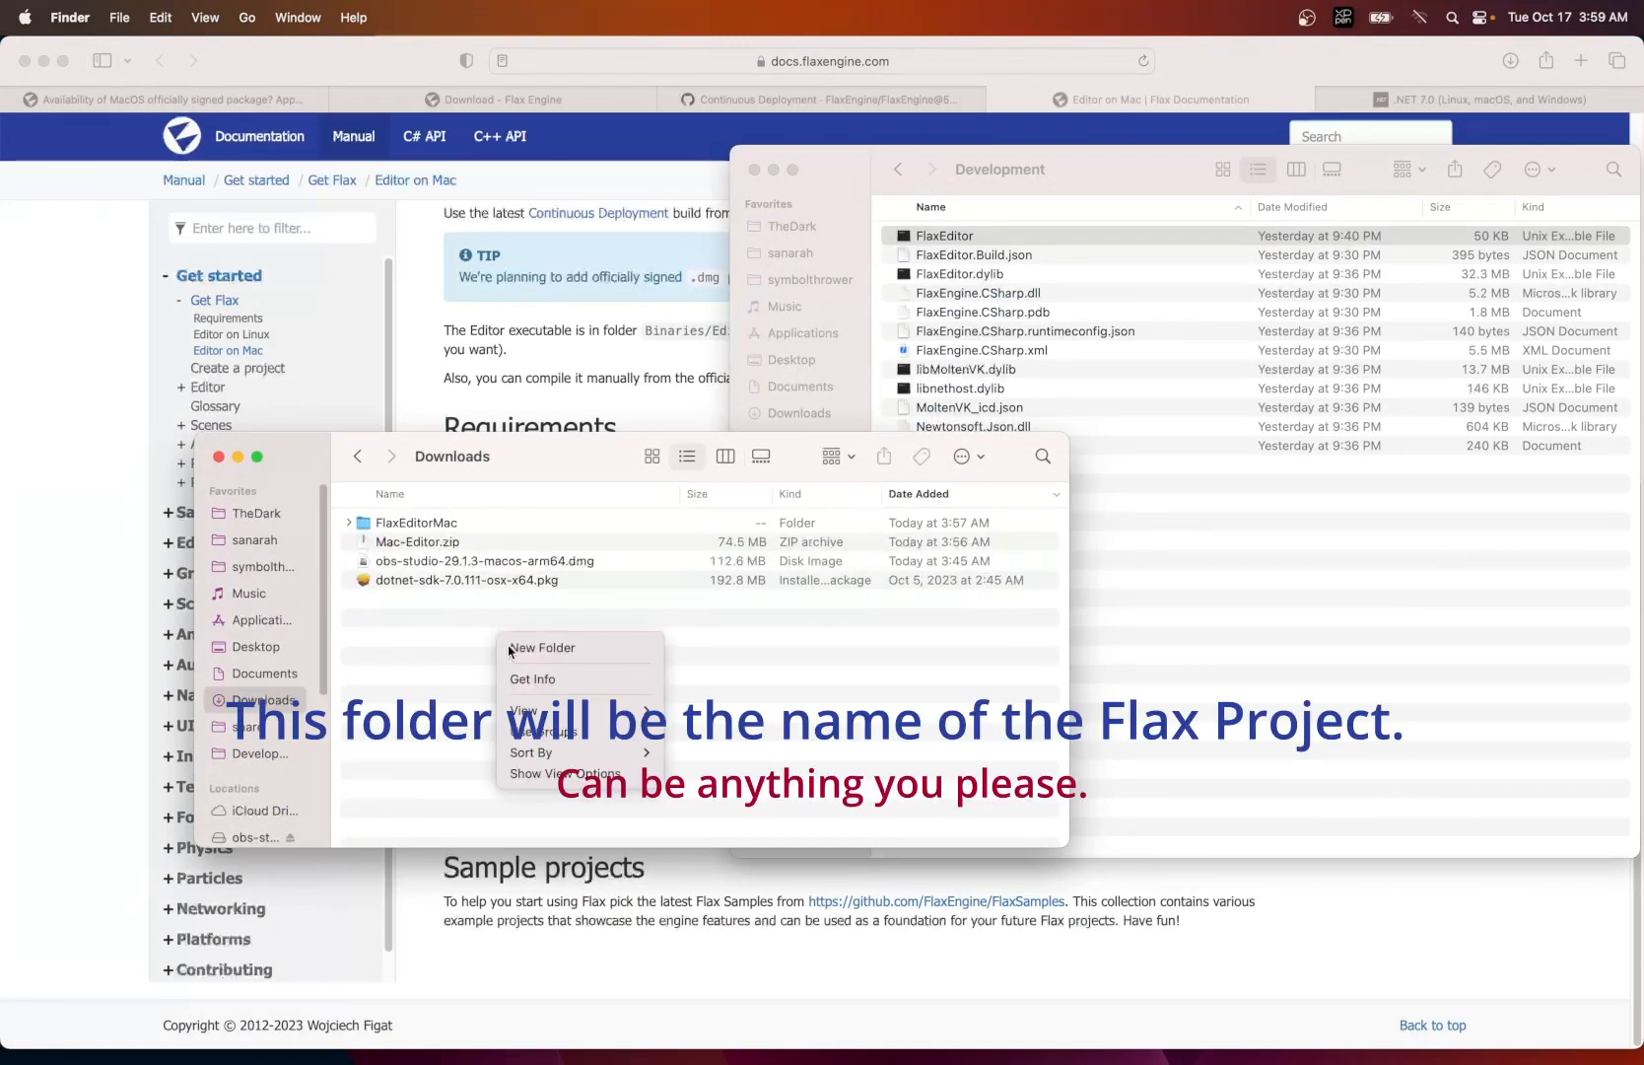
pyautogui.click(541, 648)
pyautogui.write('T')
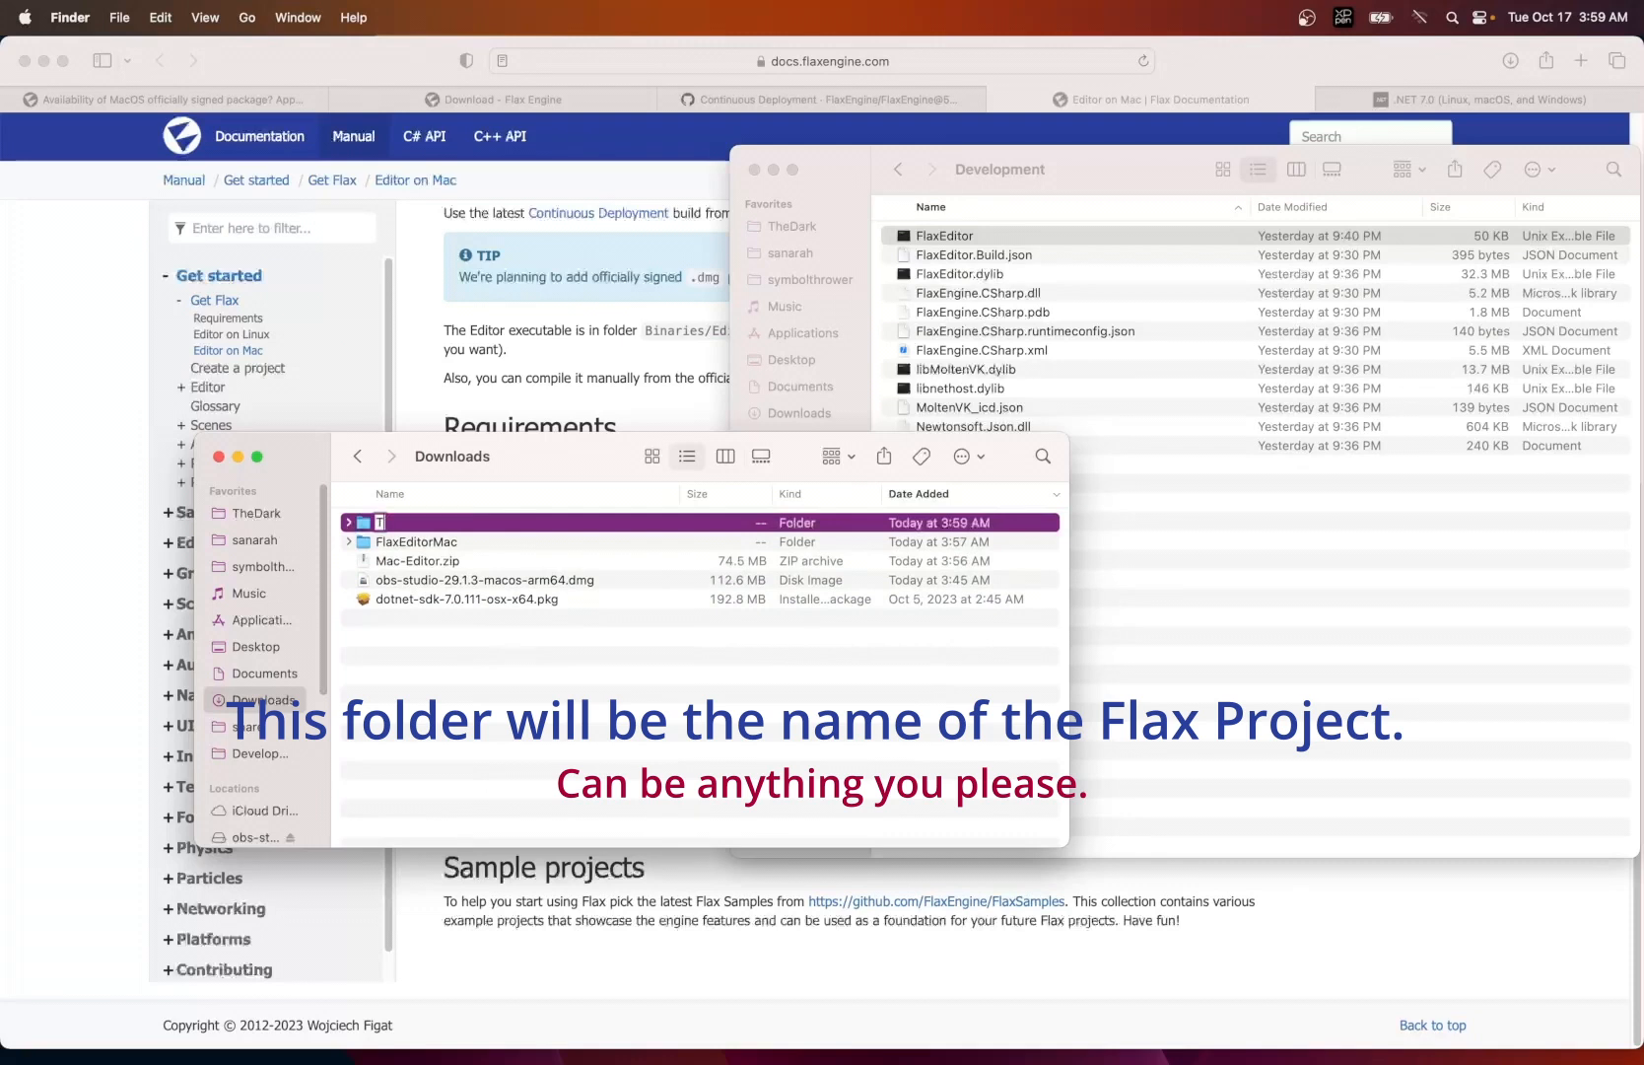
pyautogui.write('estFlax')
pyautogui.press('Return')
# - Move the Downloads window aside below the Development file list and bring the Terminal window forward
pyautogui.moveTo(552, 458); pyautogui.dragTo(1057, 588)
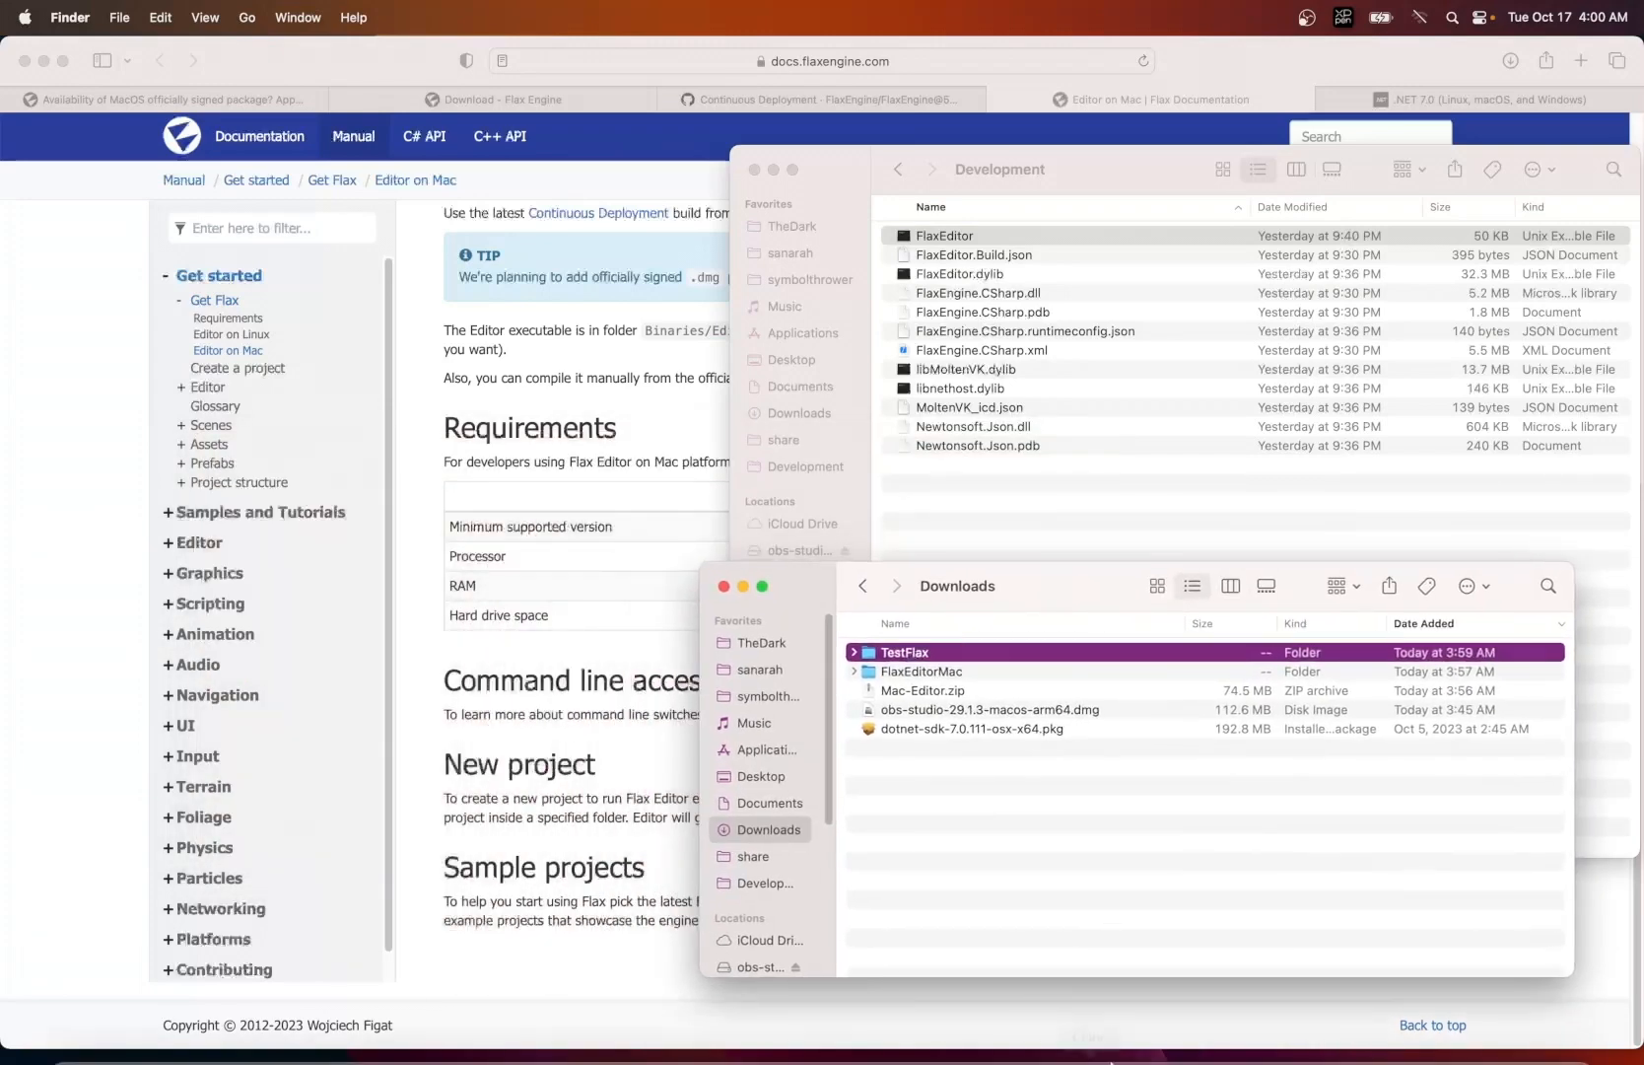
pyautogui.click(1316, 1030)
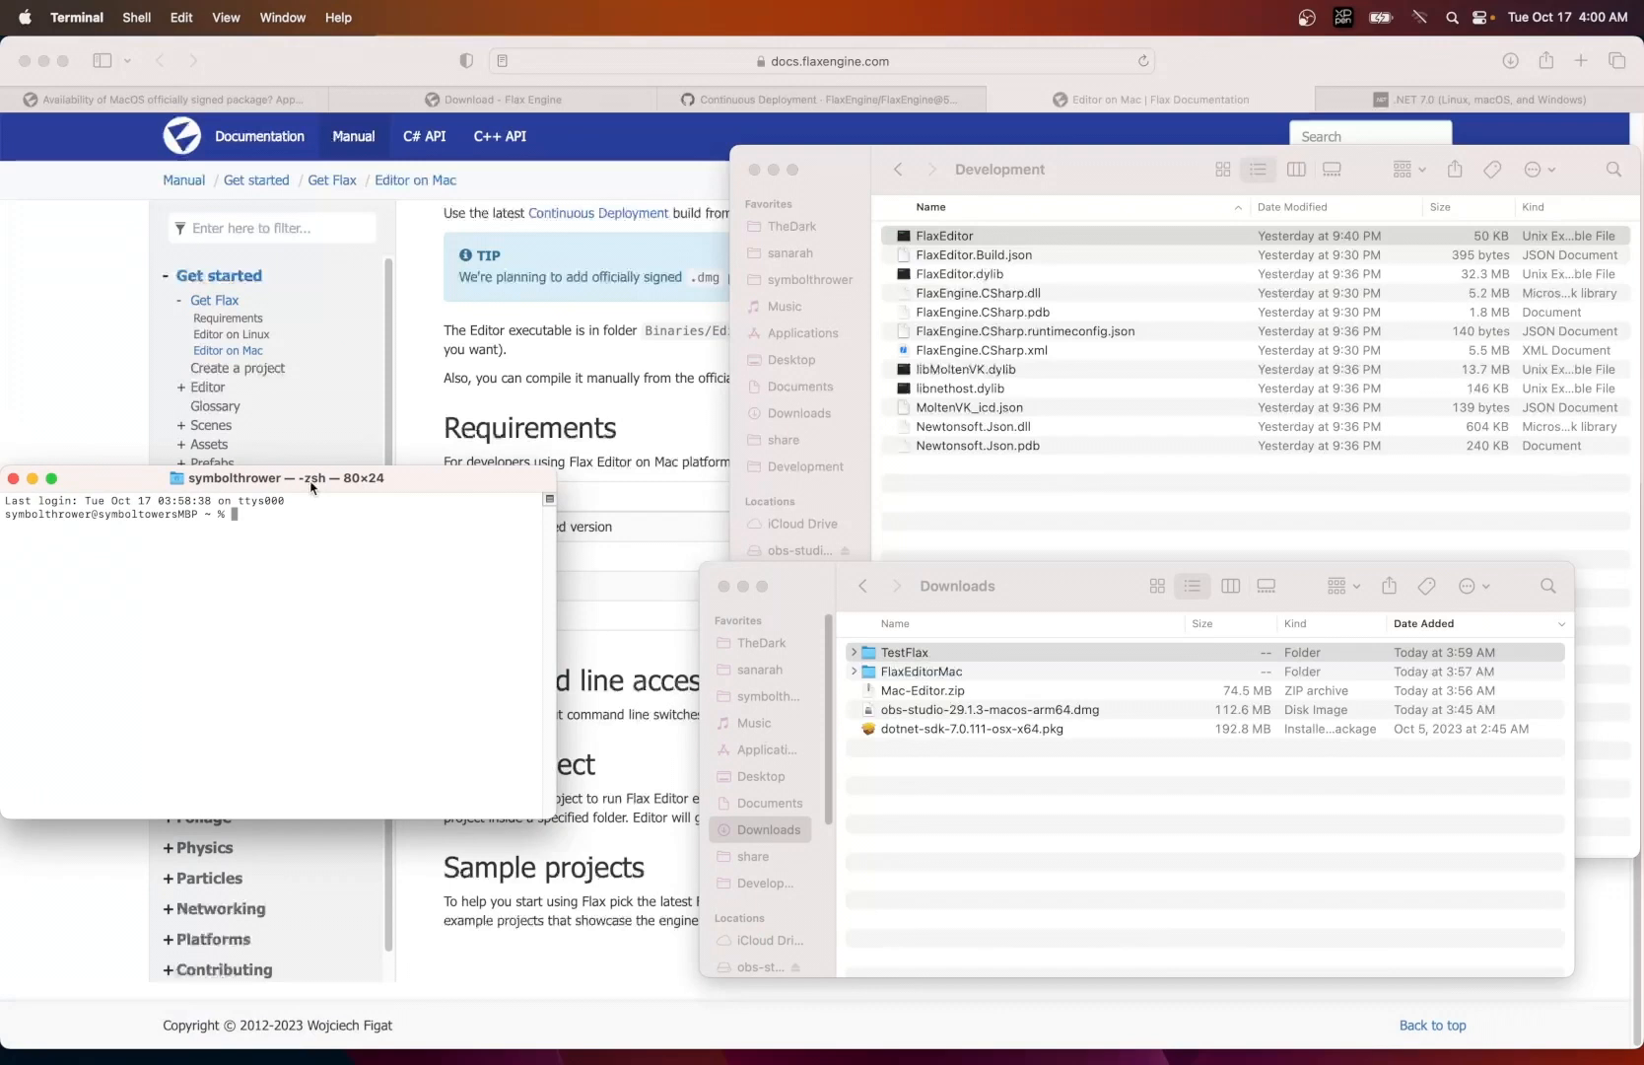
# - Insert the path of the FlaxEditor executable from the Development folder into the Terminal command and append -new -project
pyautogui.click(850, 179)
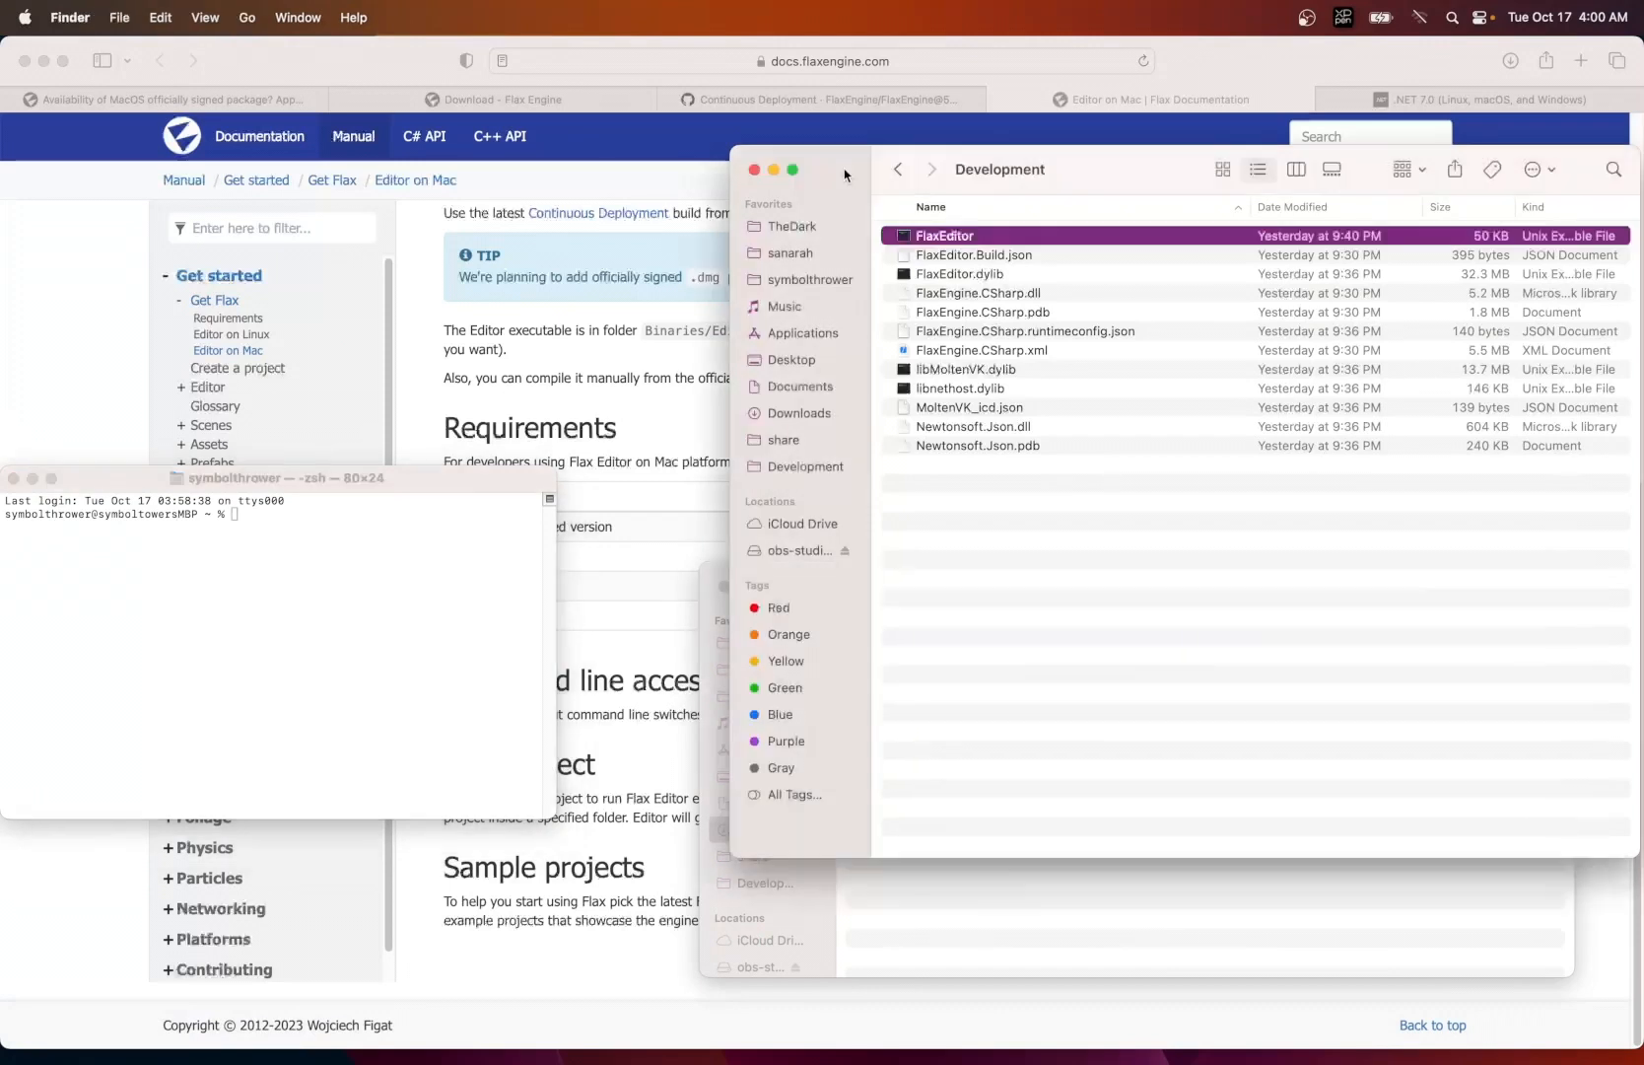
pyautogui.click(941, 236)
pyautogui.press('Return')
pyautogui.moveTo(903, 240); pyautogui.dragTo(460, 567)
pyautogui.click(411, 557)
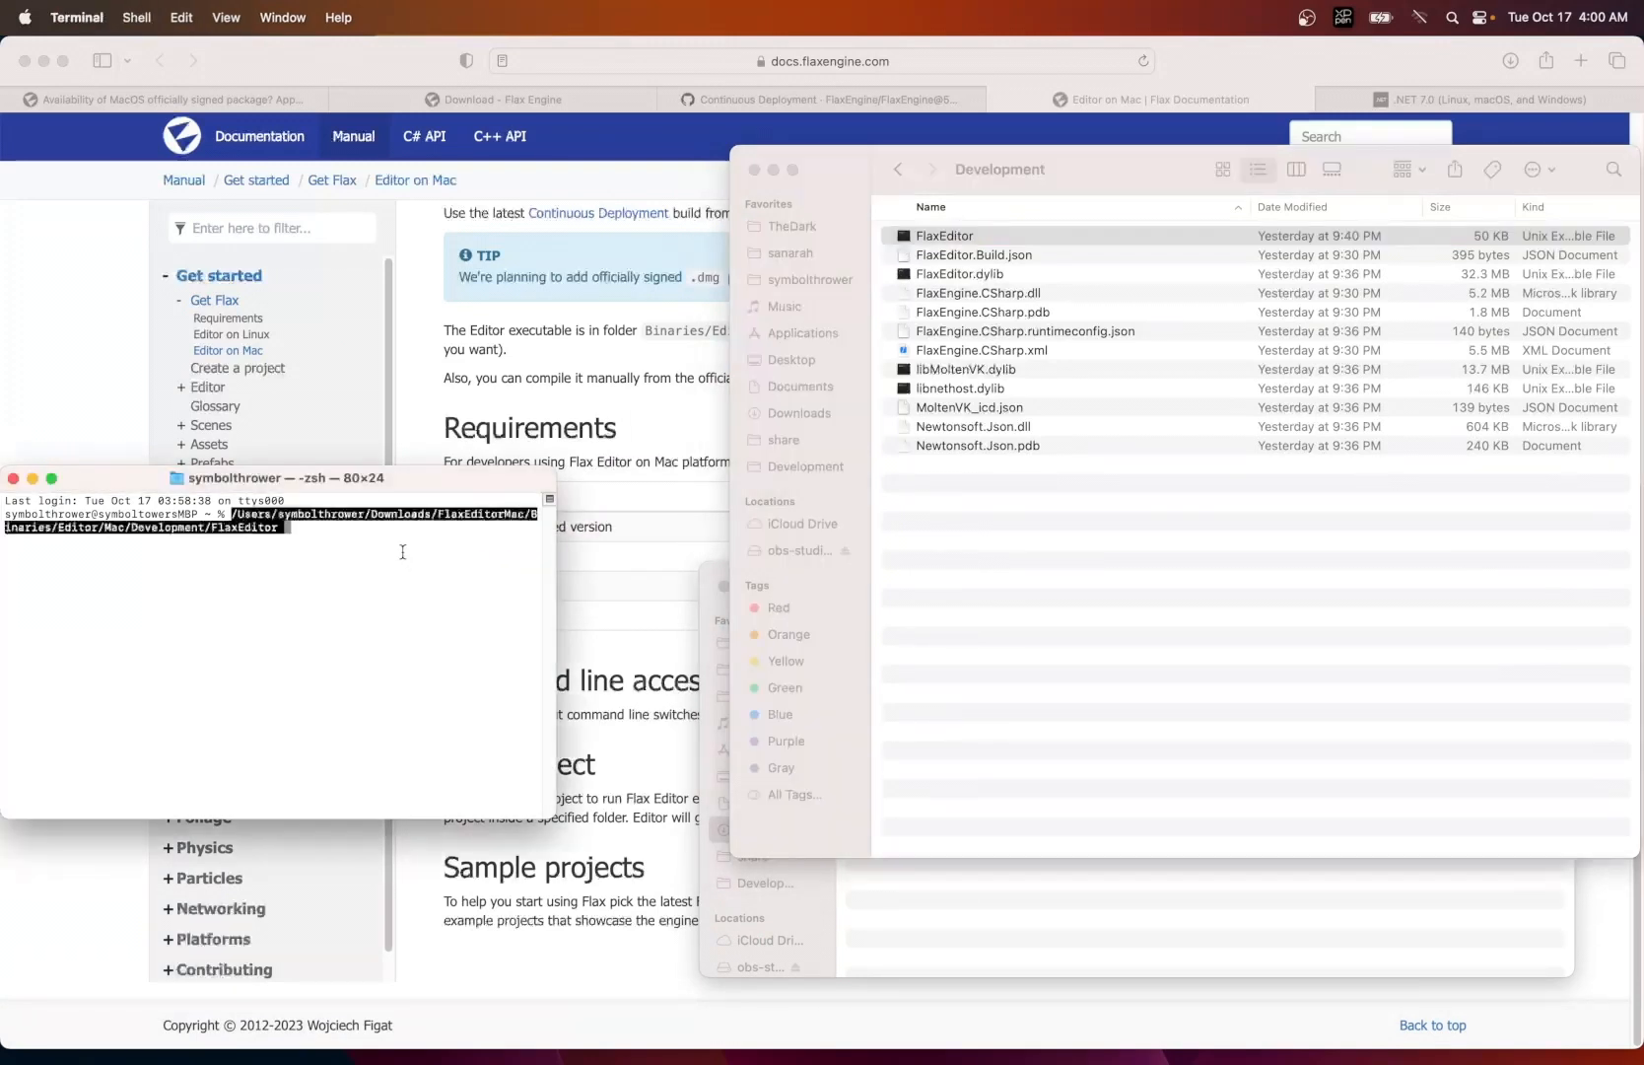
pyautogui.press('Right')
pyautogui.press('super+v')
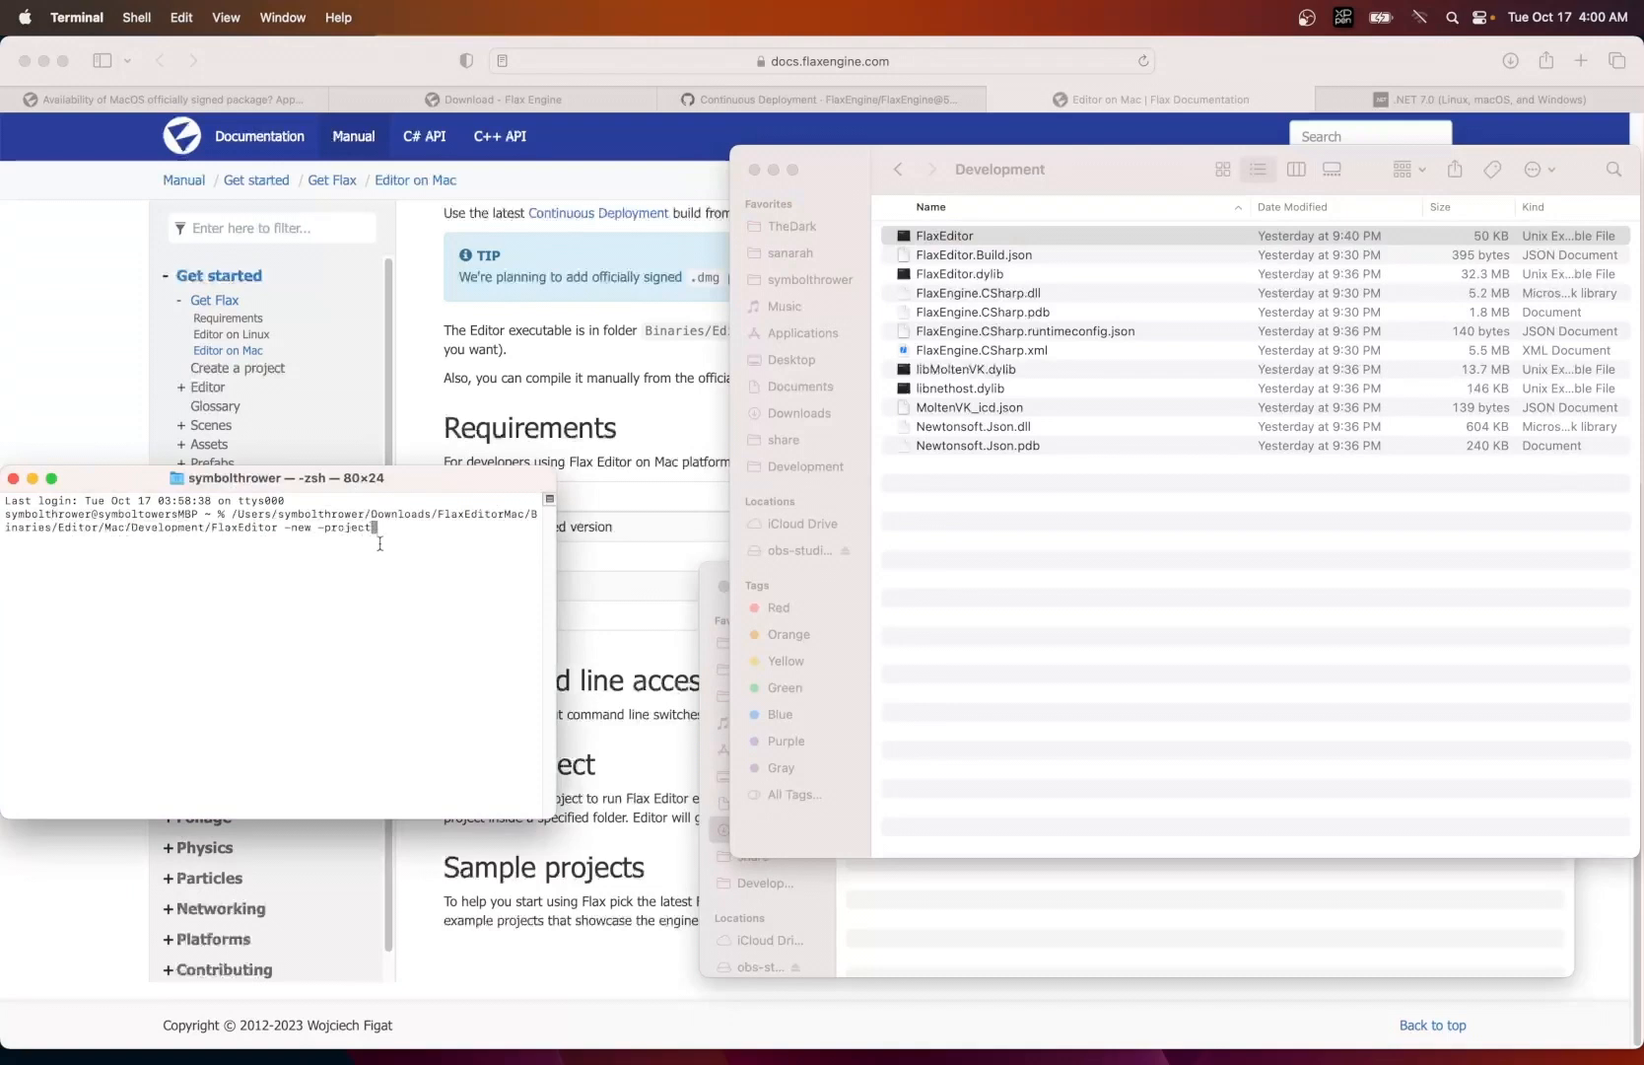
# - Add the path of the TestFlax folder from Downloads to the Terminal command, ending it with a slash instead of the trailing space
pyautogui.click(912, 923)
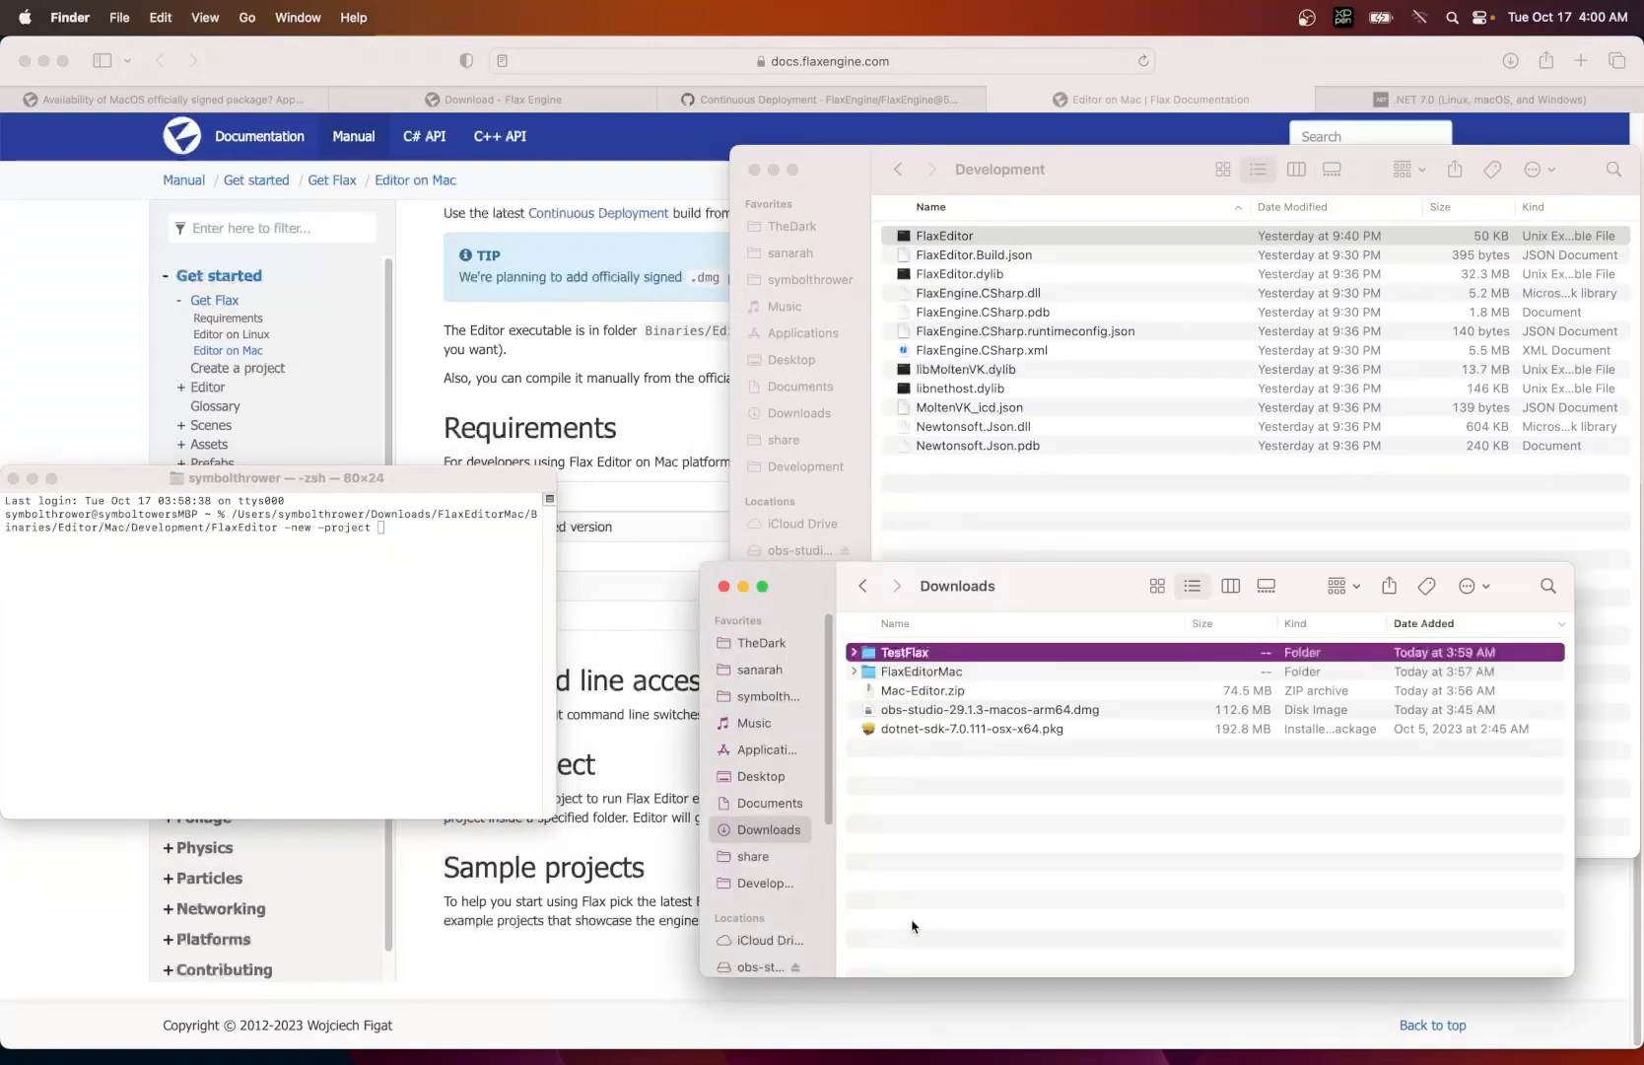
pyautogui.moveTo(877, 652); pyautogui.dragTo(449, 618)
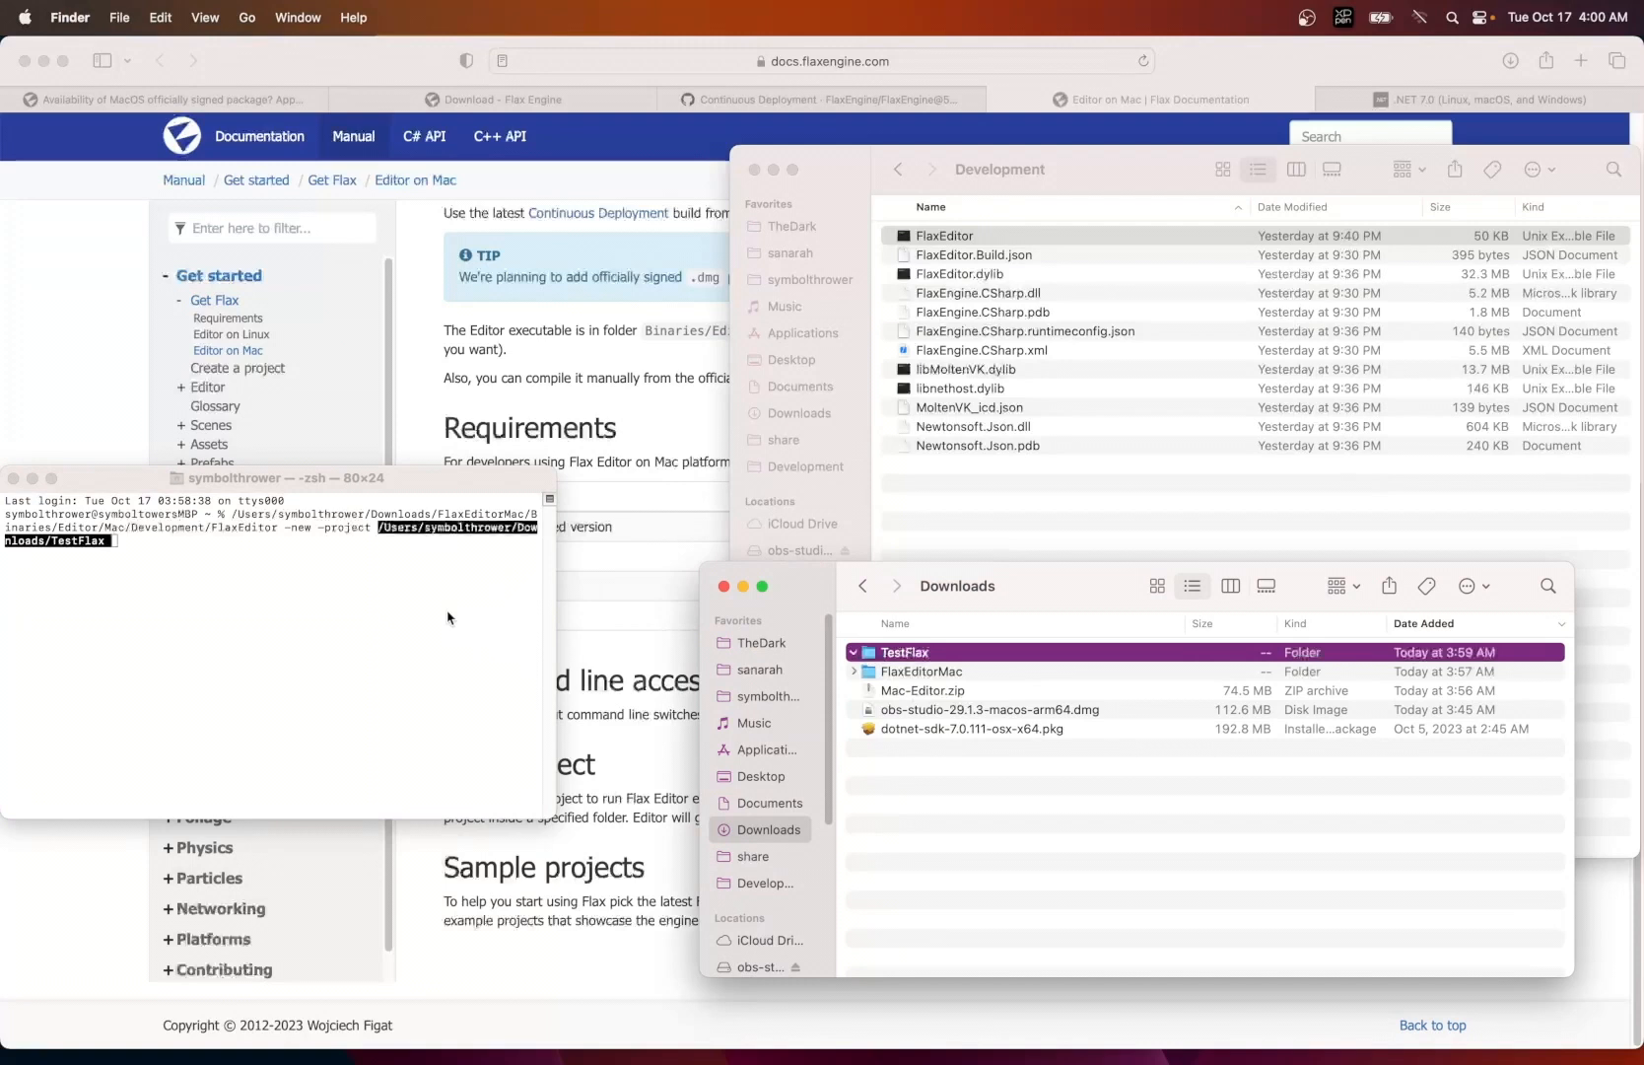
pyautogui.click(448, 618)
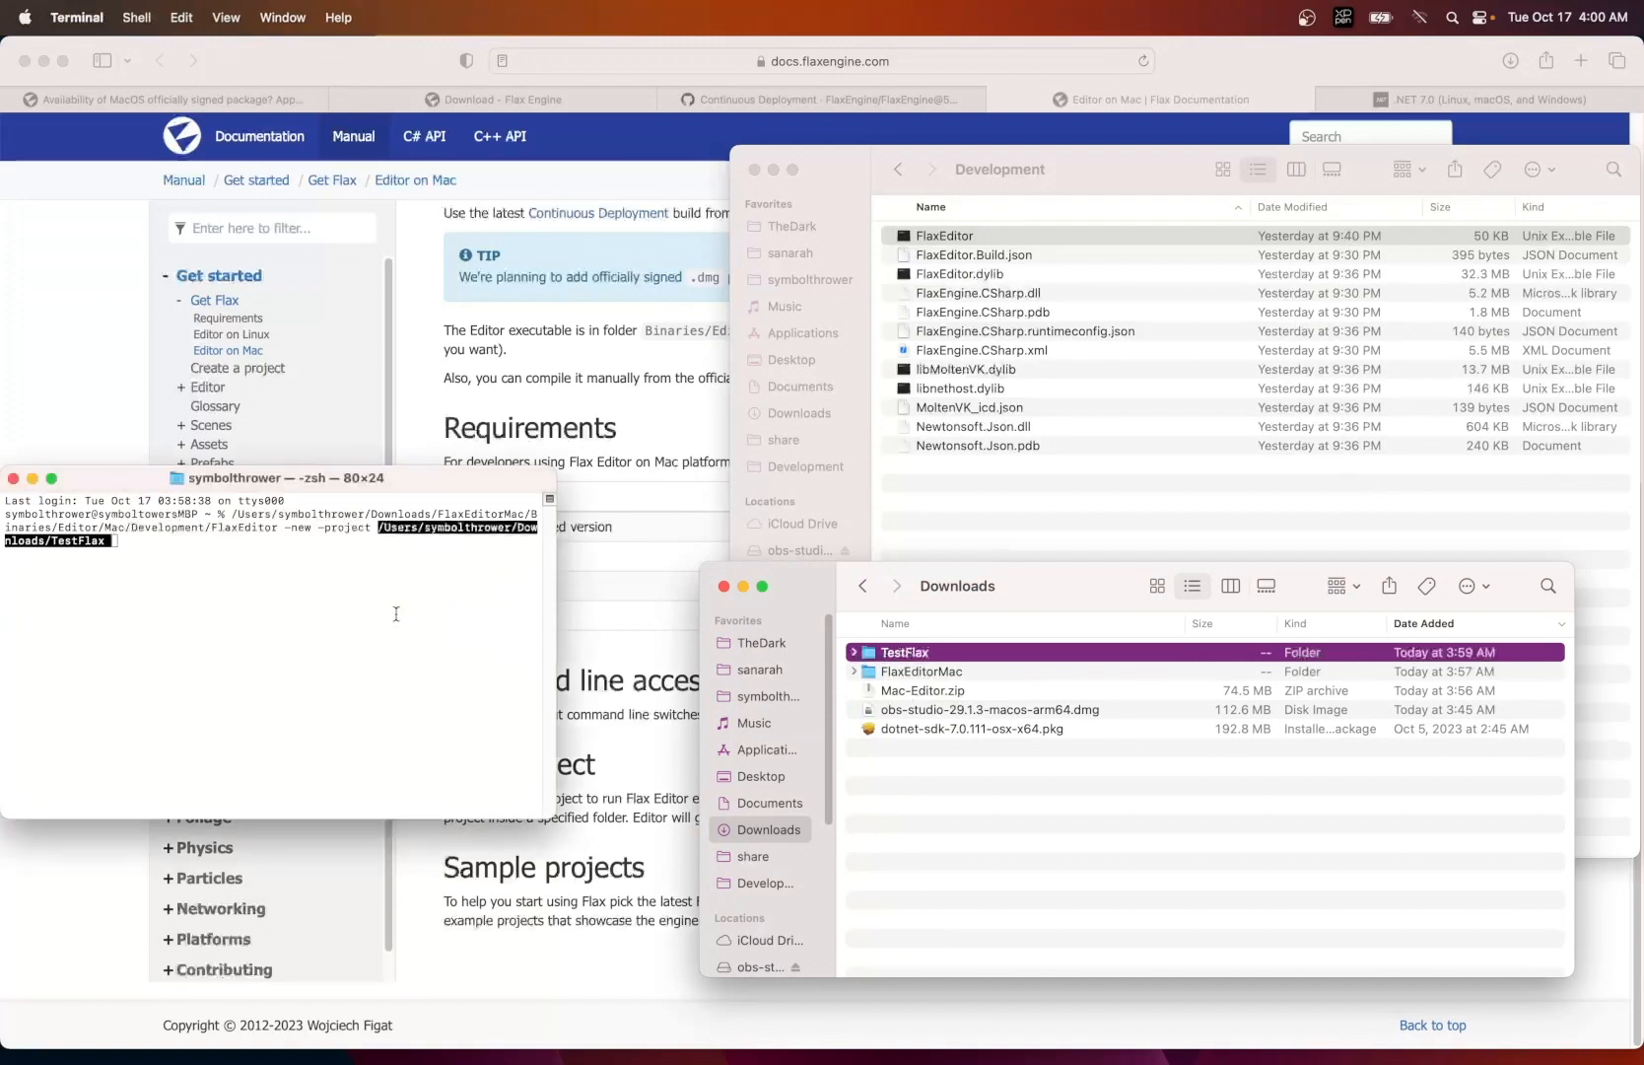
pyautogui.press('BackSpace')
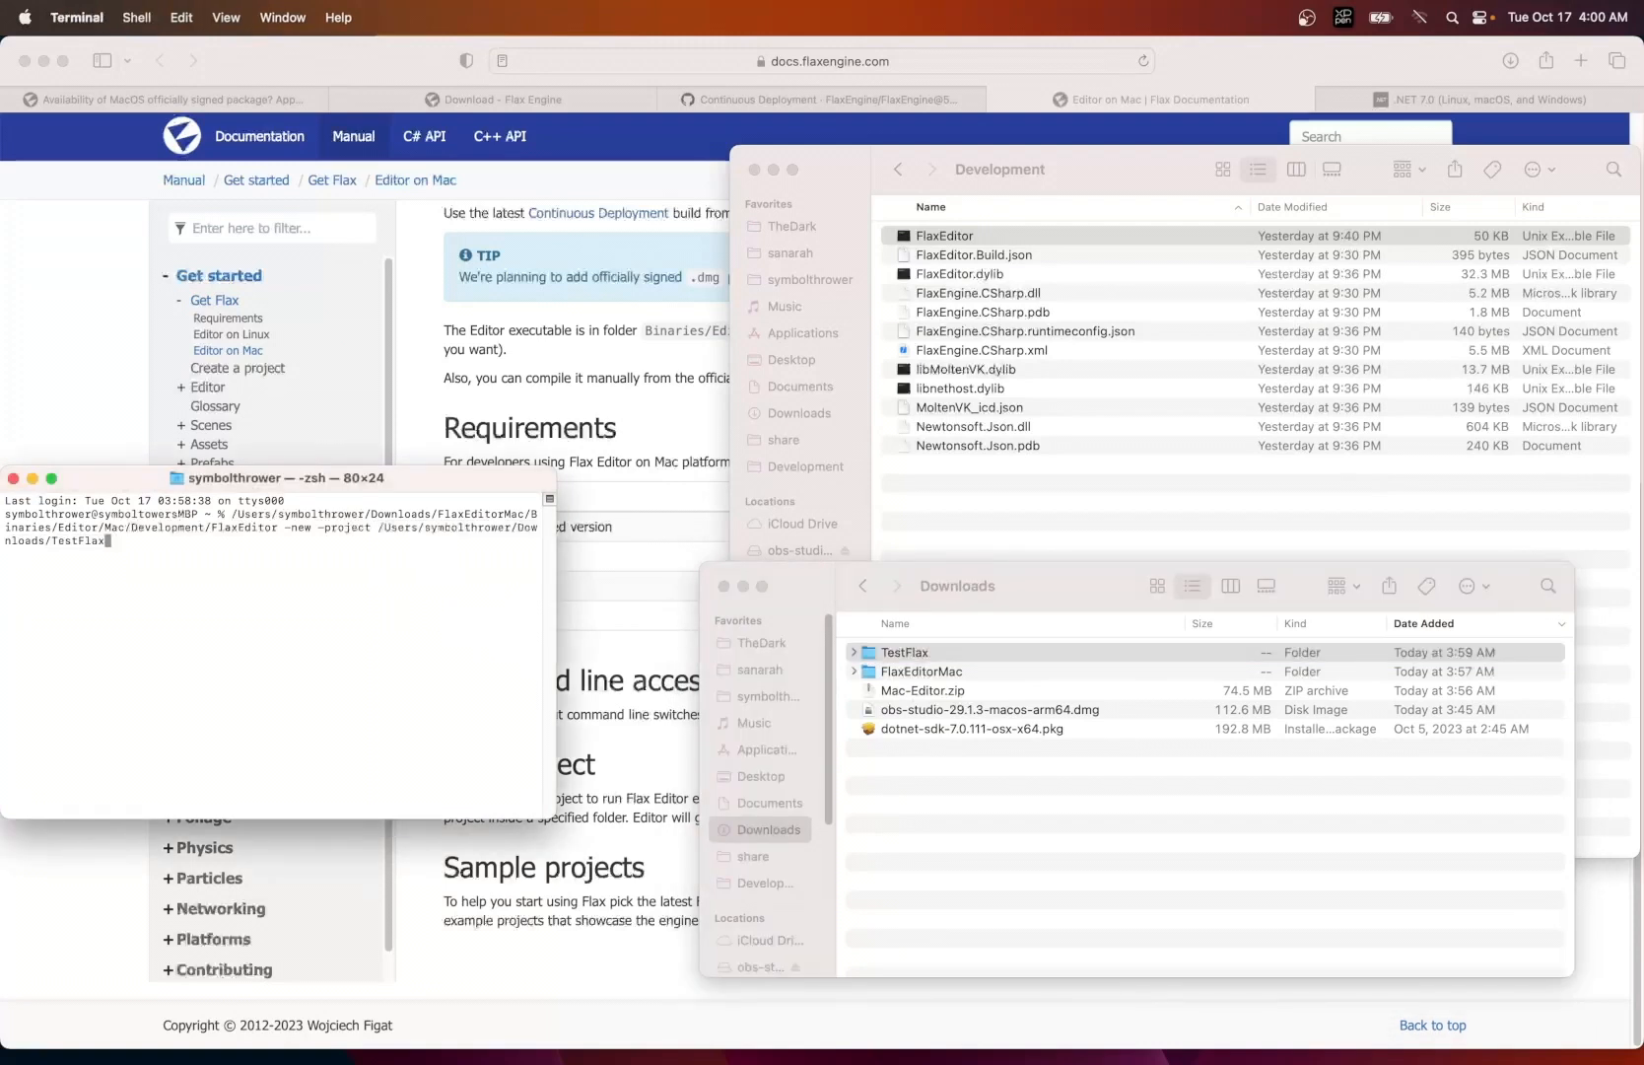
pyautogui.write('/')
# - Check the New project syntax in the Safari documentation and run the completed command in Terminal to create the TestFlax project
pyautogui.click(623, 728)
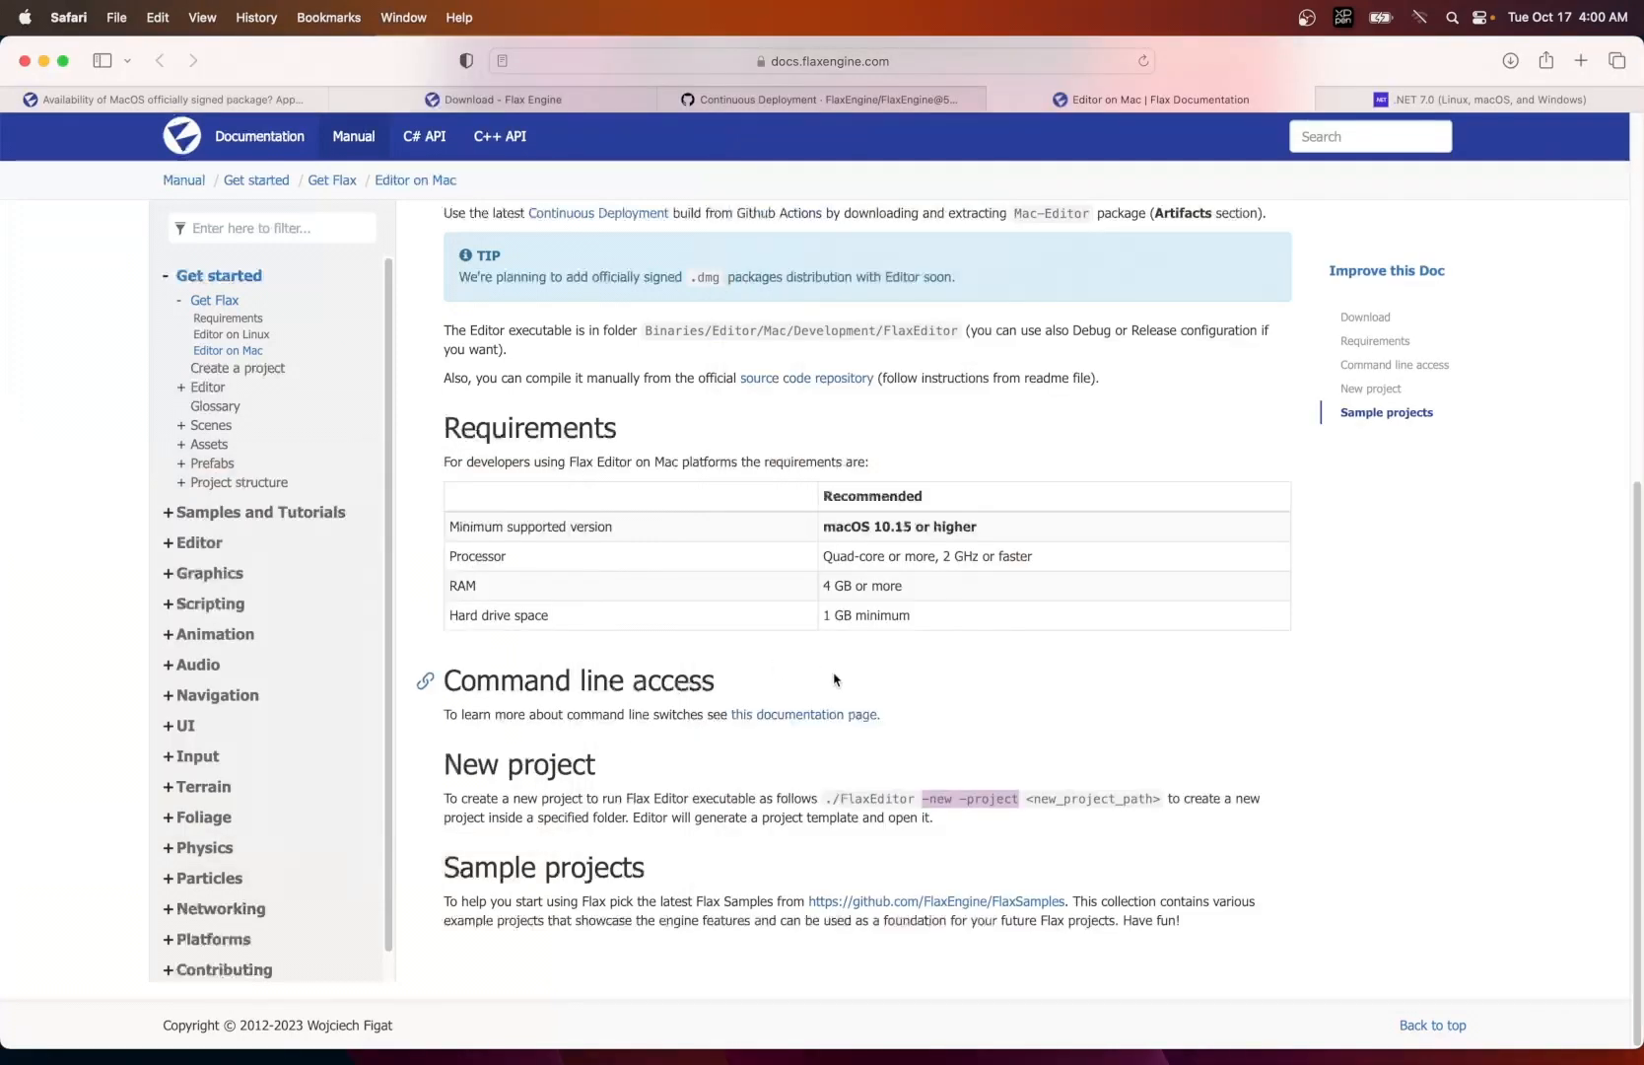
pyautogui.press('super+Tab')
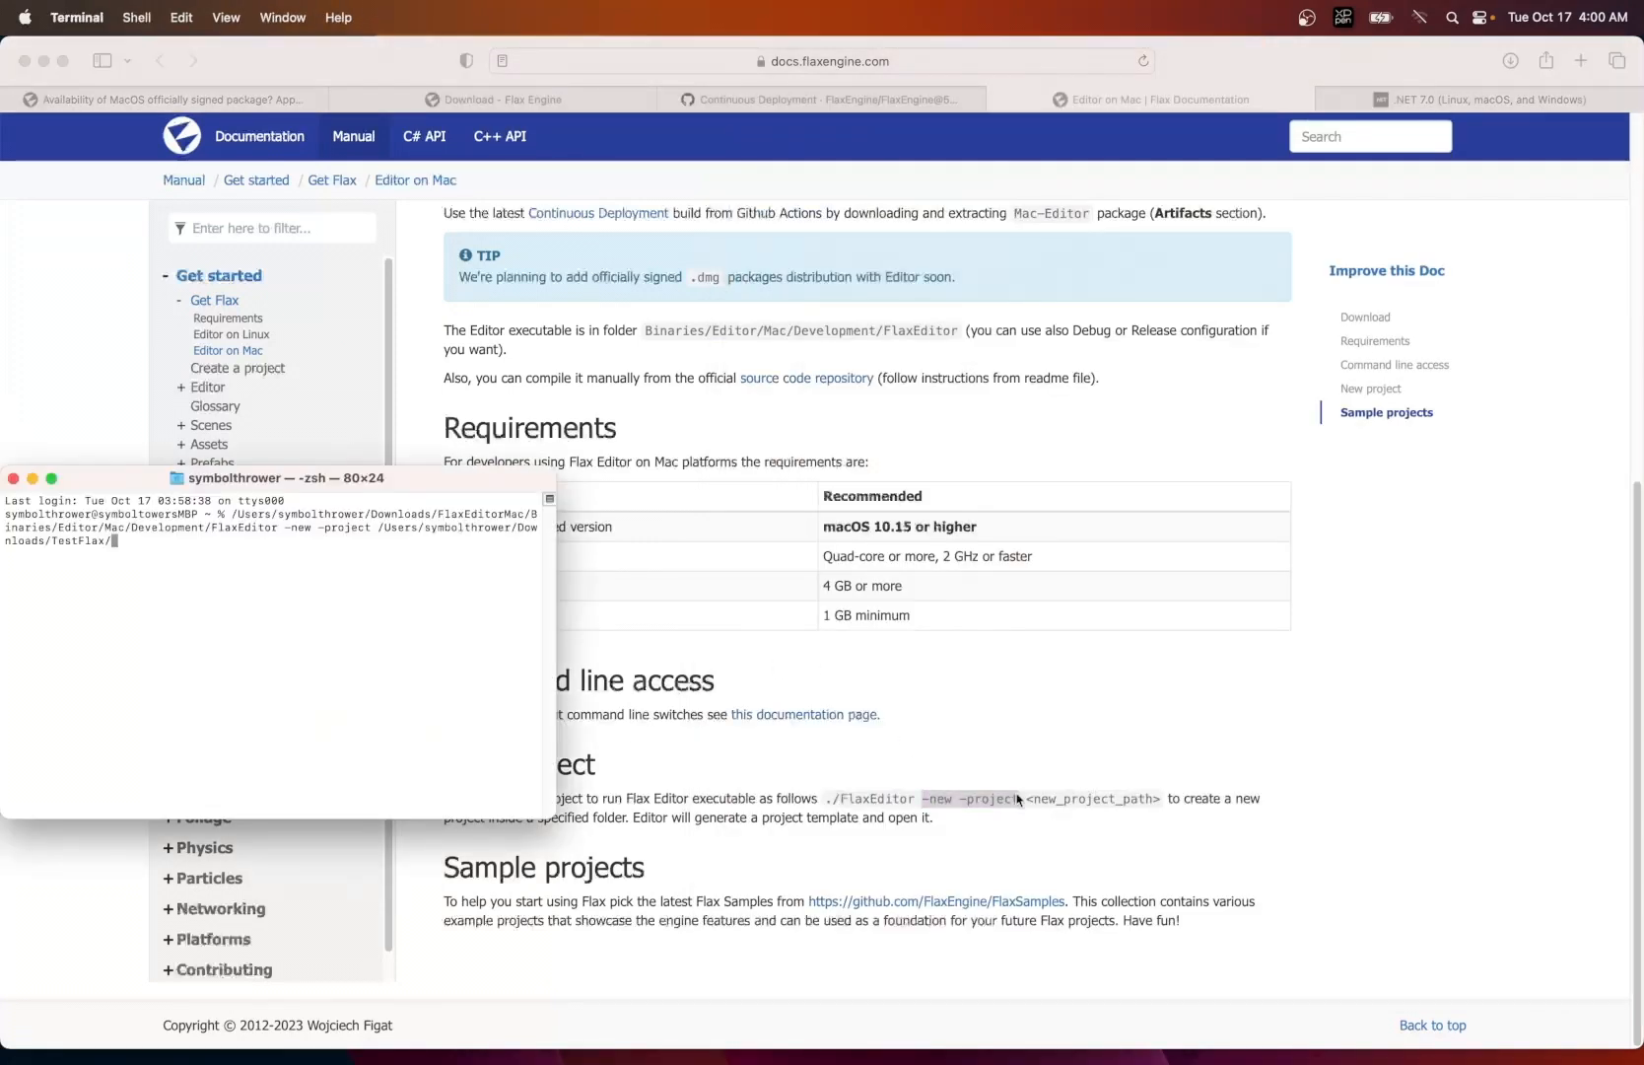
pyautogui.press('Return')
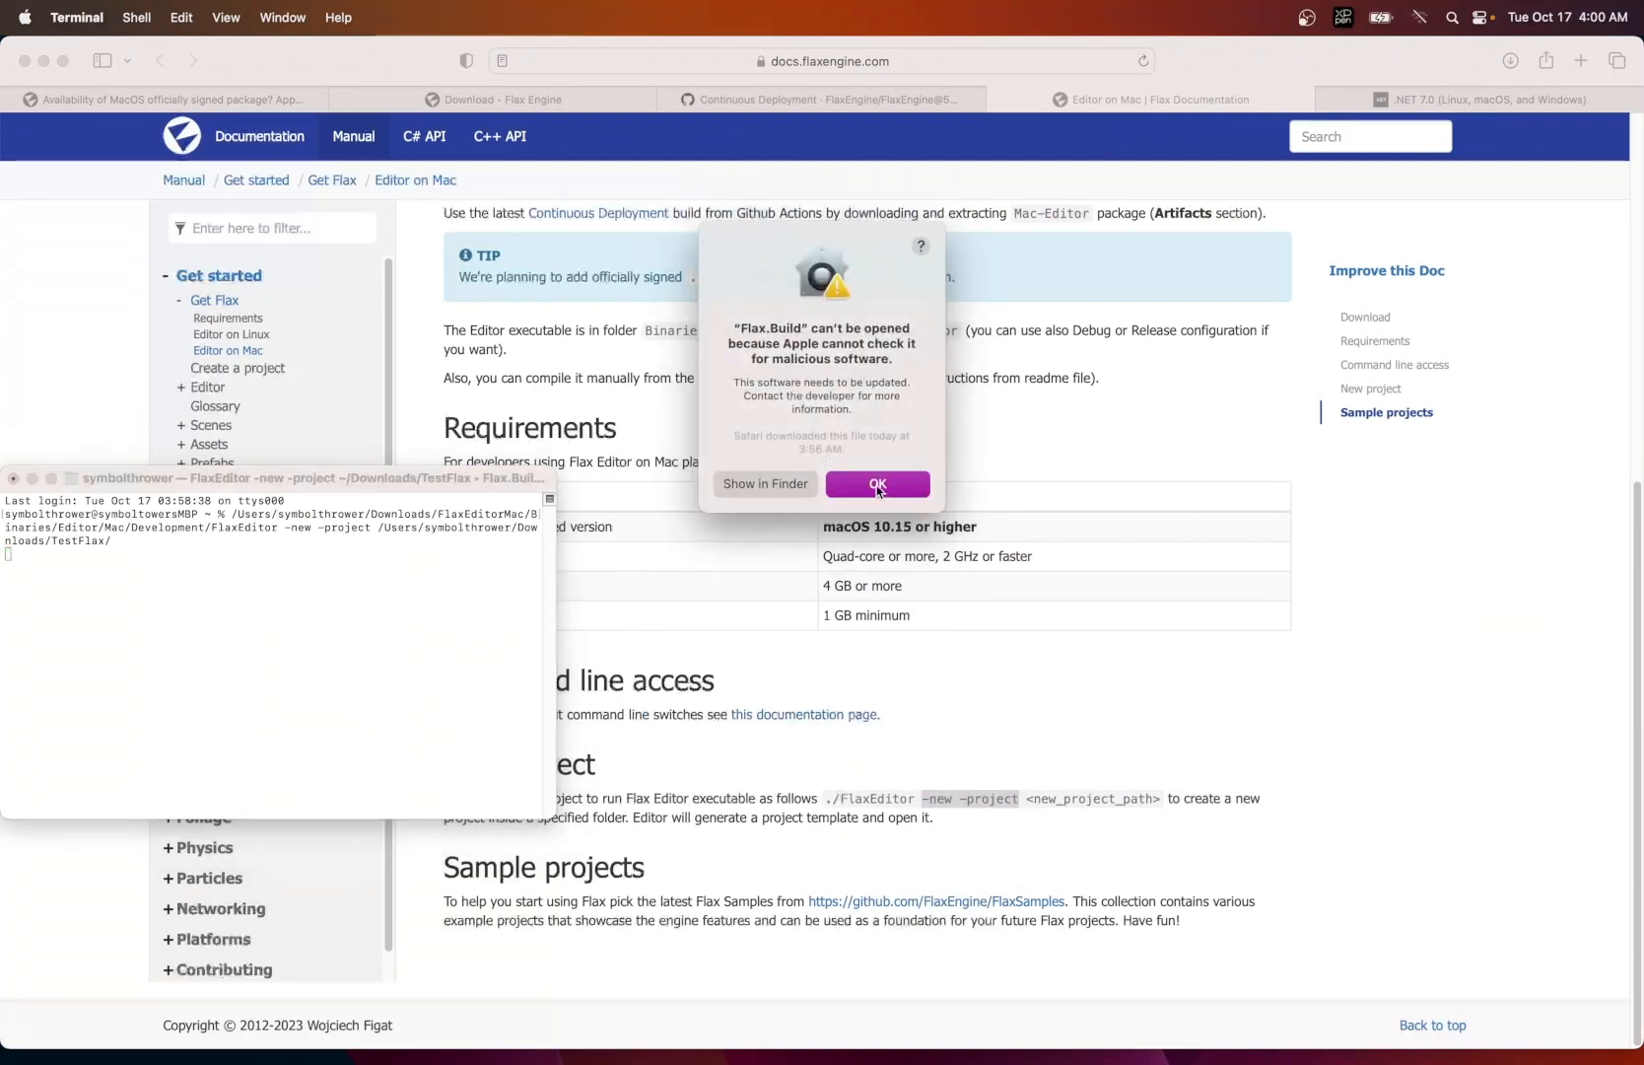
# - Dismiss the Flax.Build security warning and allow Flax.Build anyway under Privacy & Security in System Settings
pyautogui.click(877, 486)
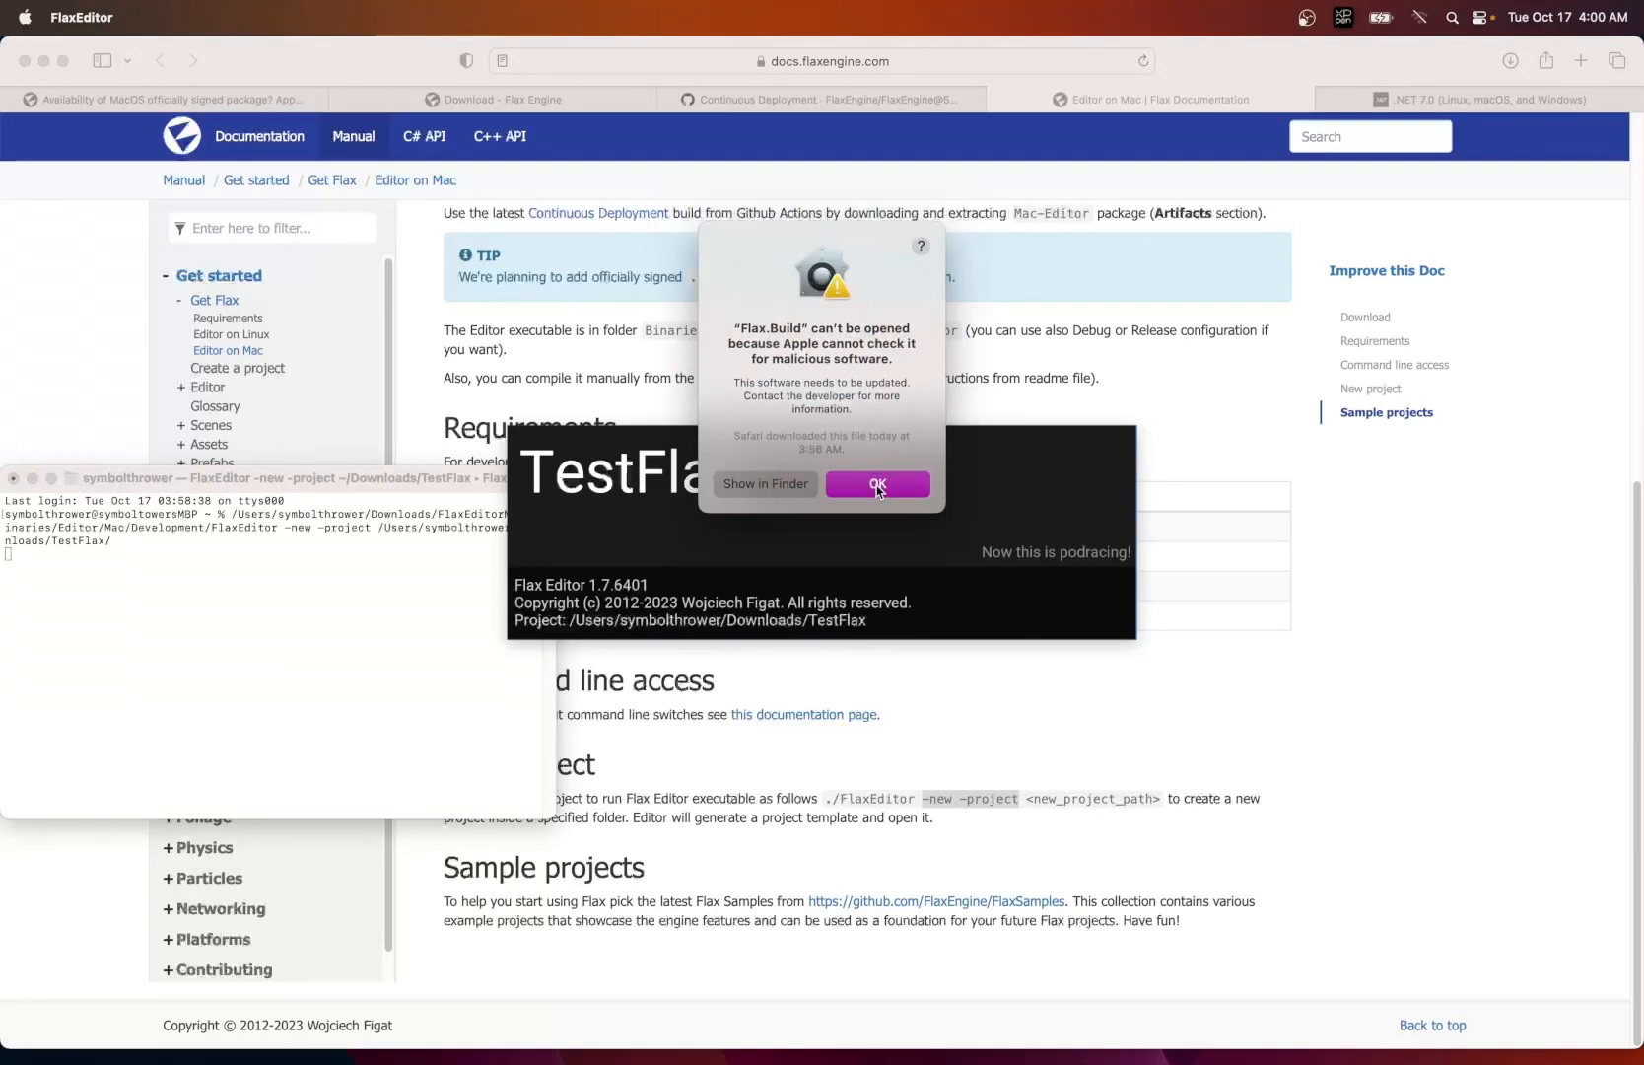
pyautogui.moveTo(647, 1062)
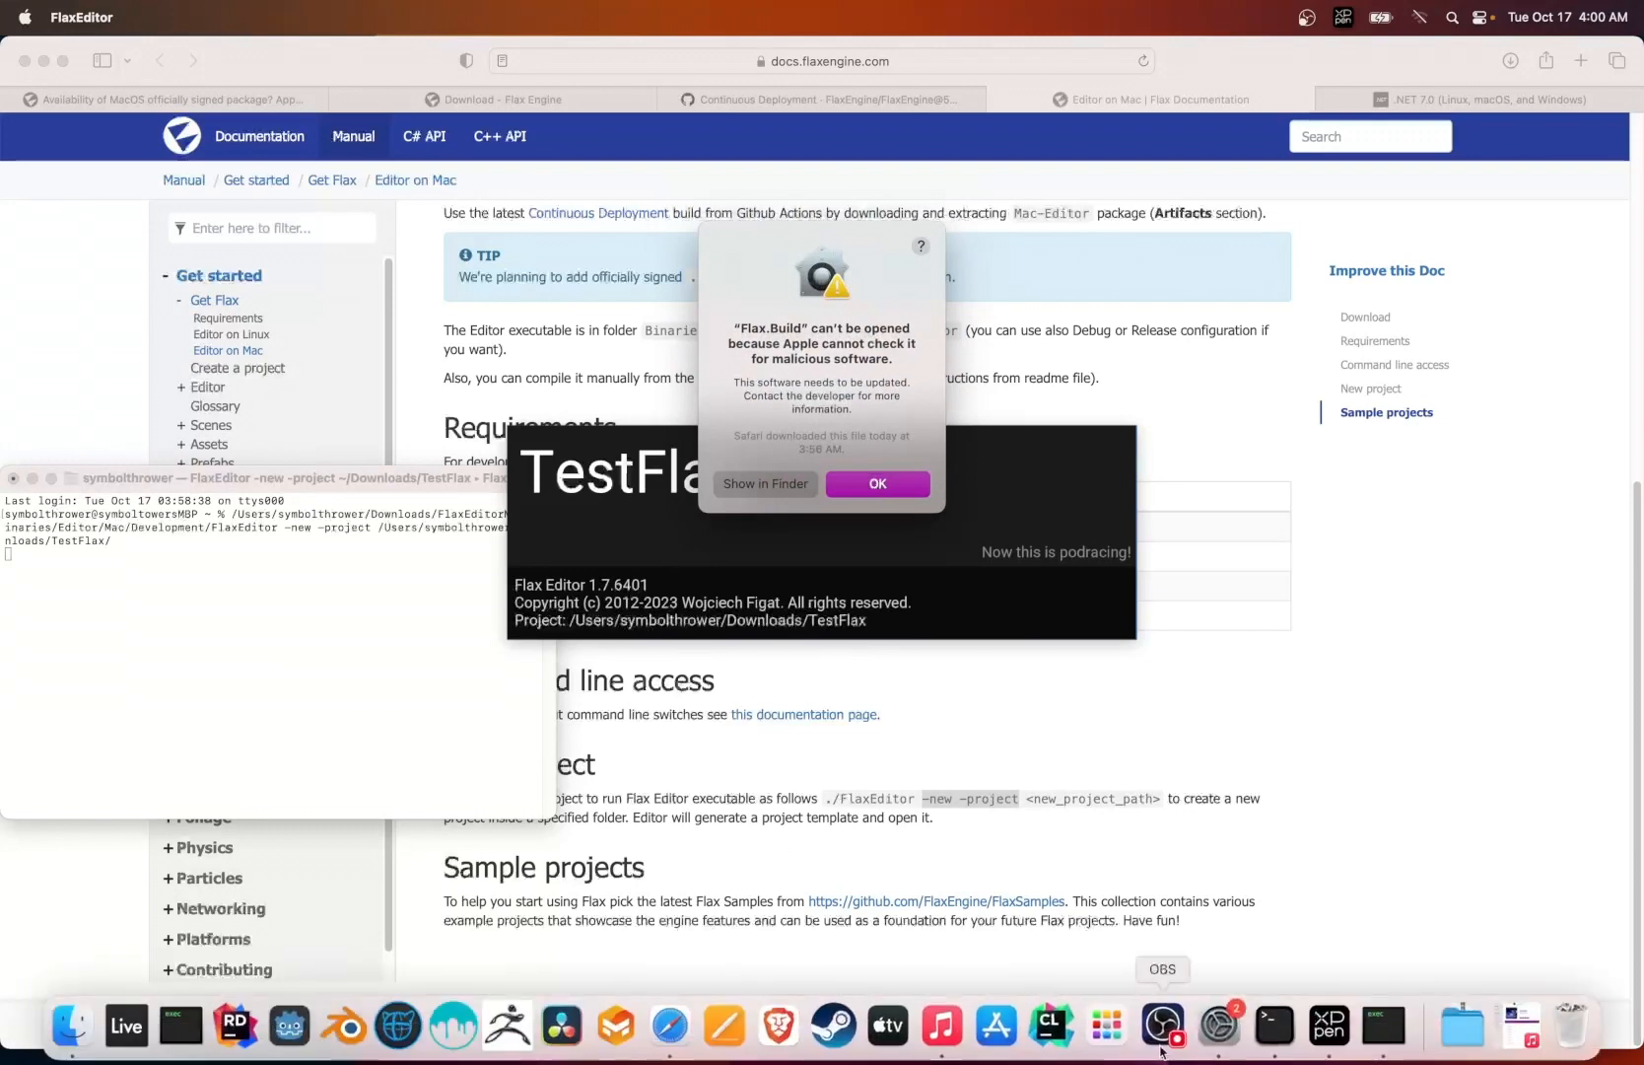
pyautogui.click(1222, 1030)
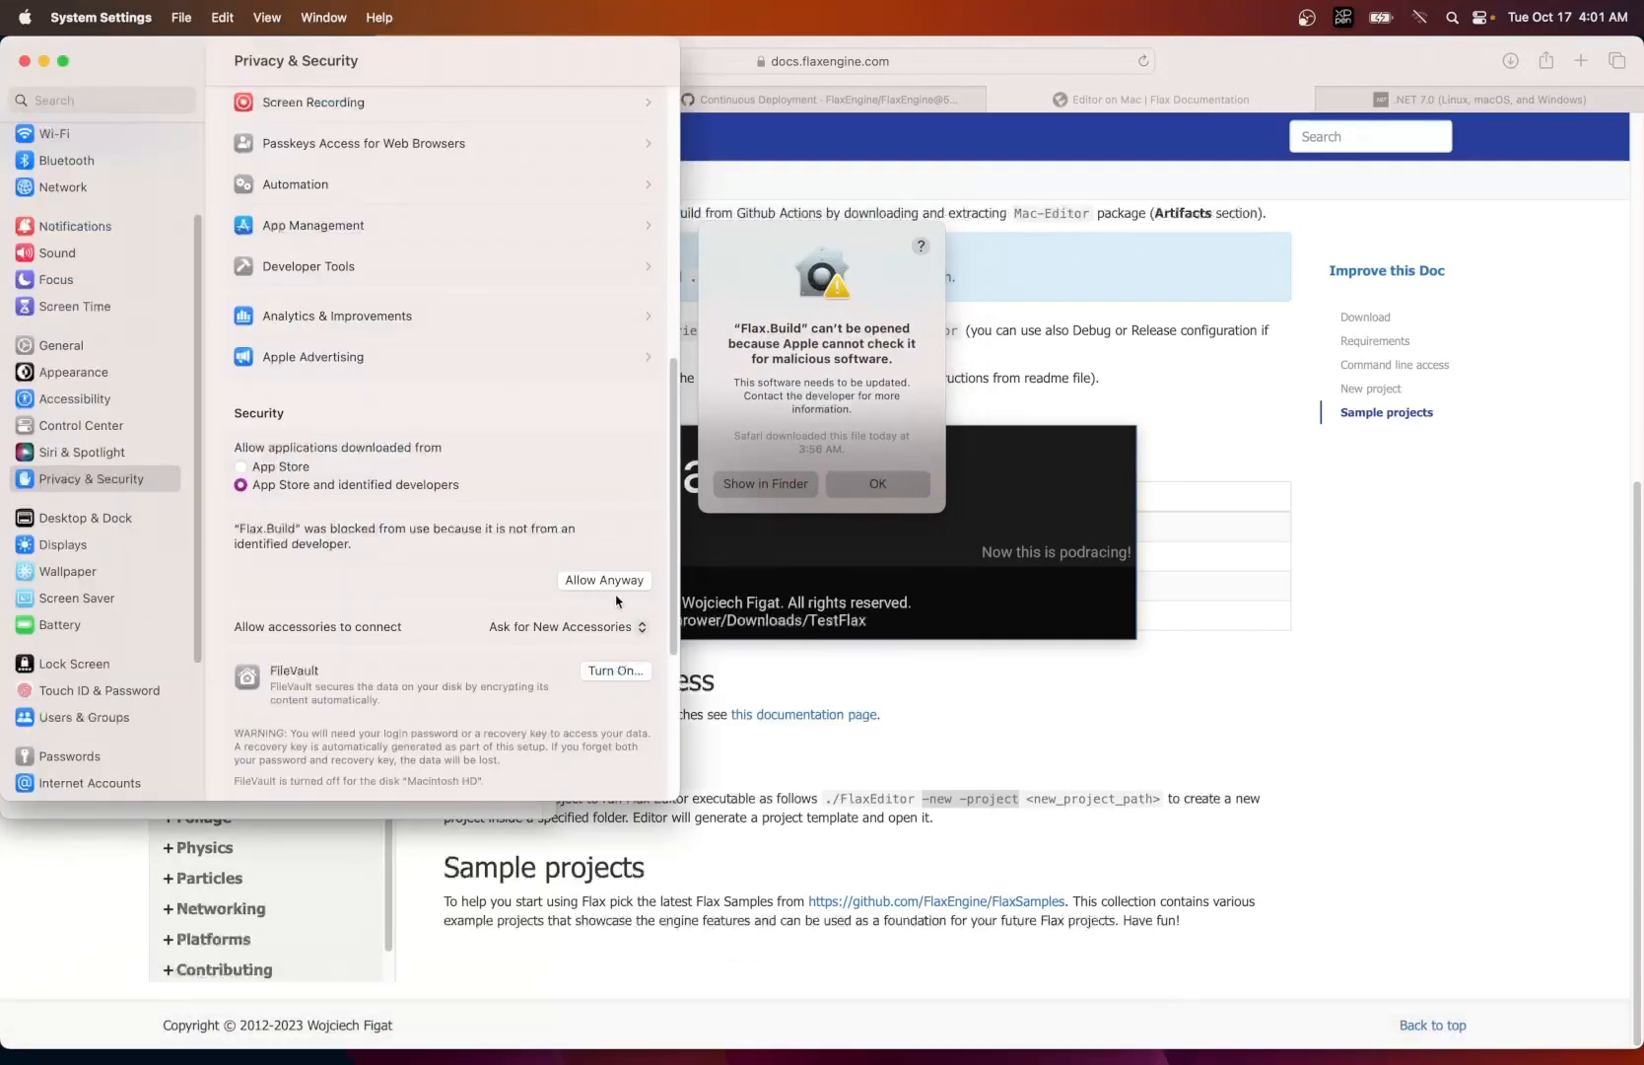
pyautogui.click(604, 579)
pyautogui.click(871, 487)
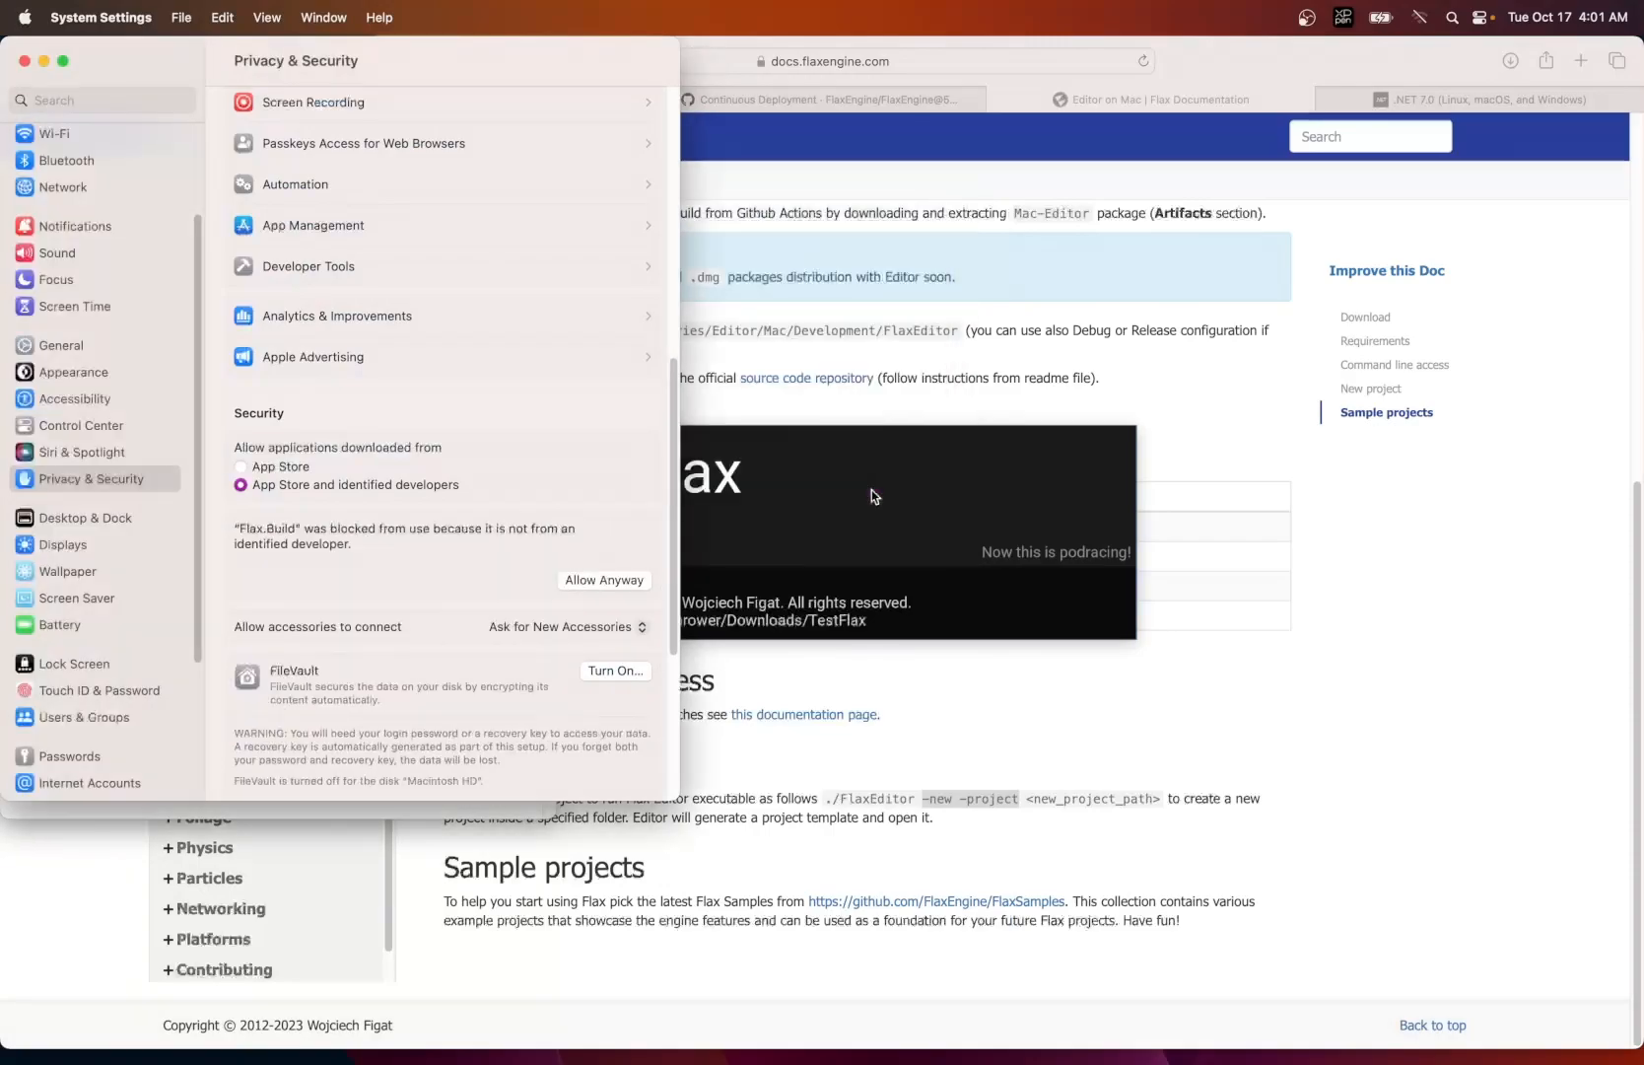
pyautogui.press('super+Tab')
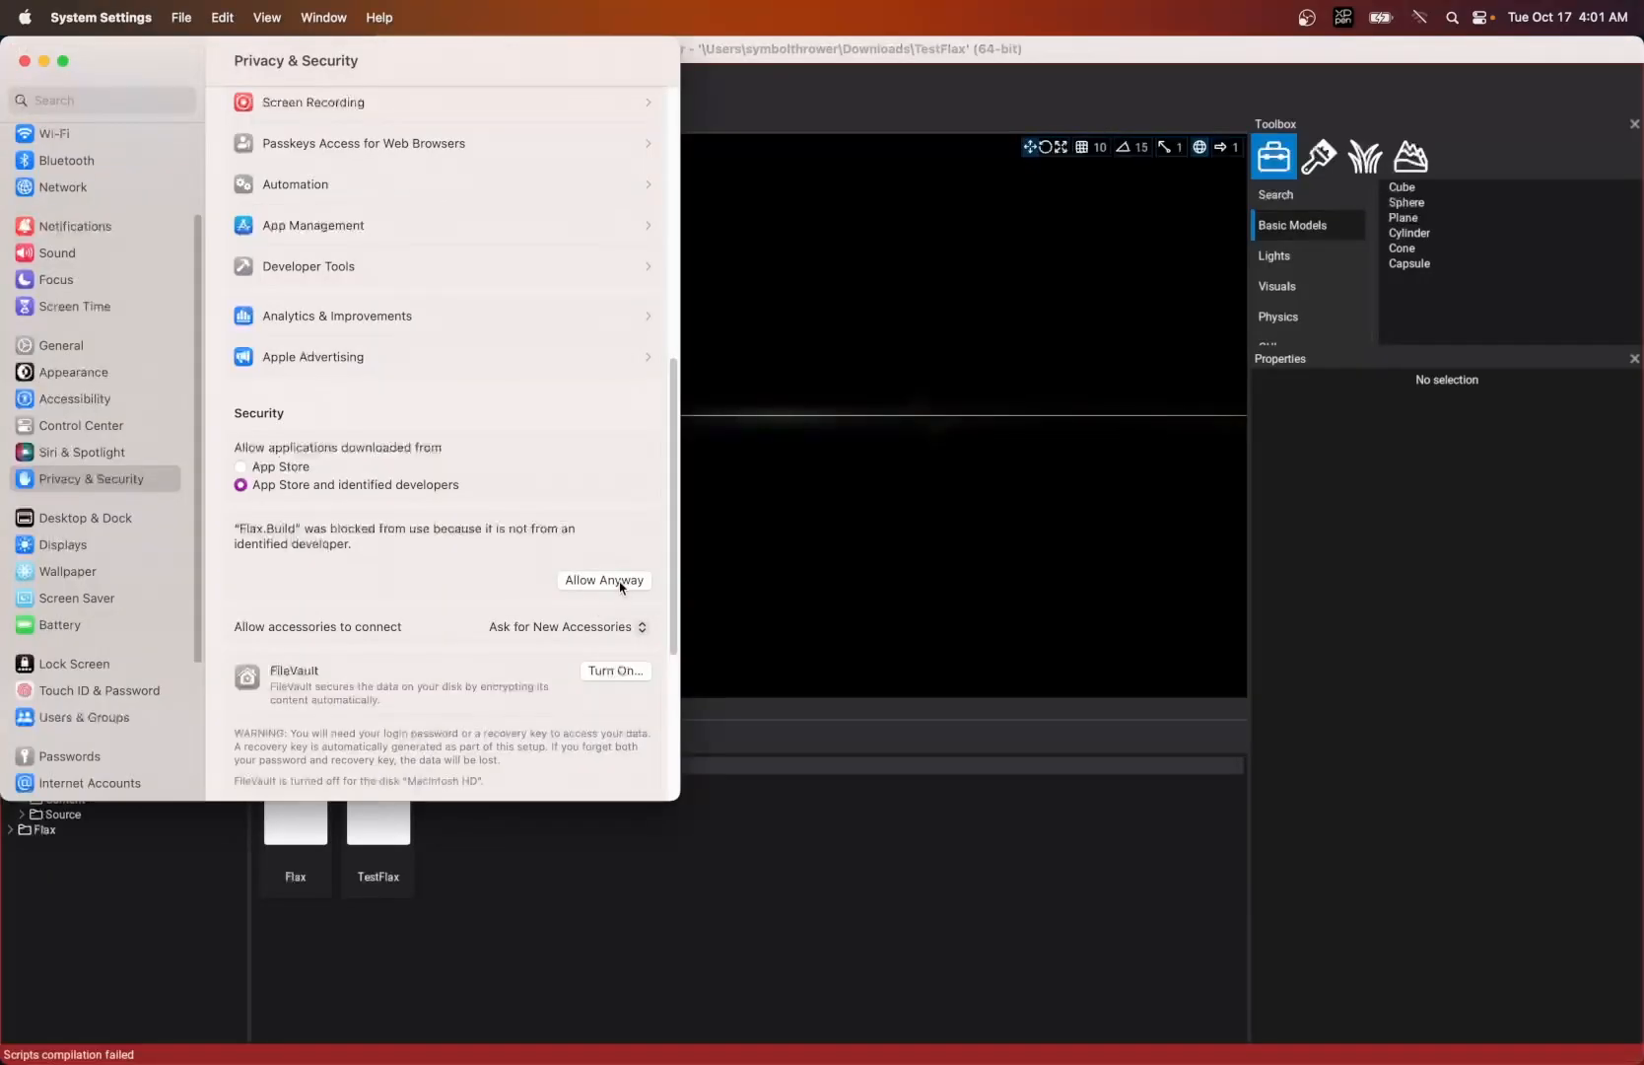
pyautogui.click(606, 581)
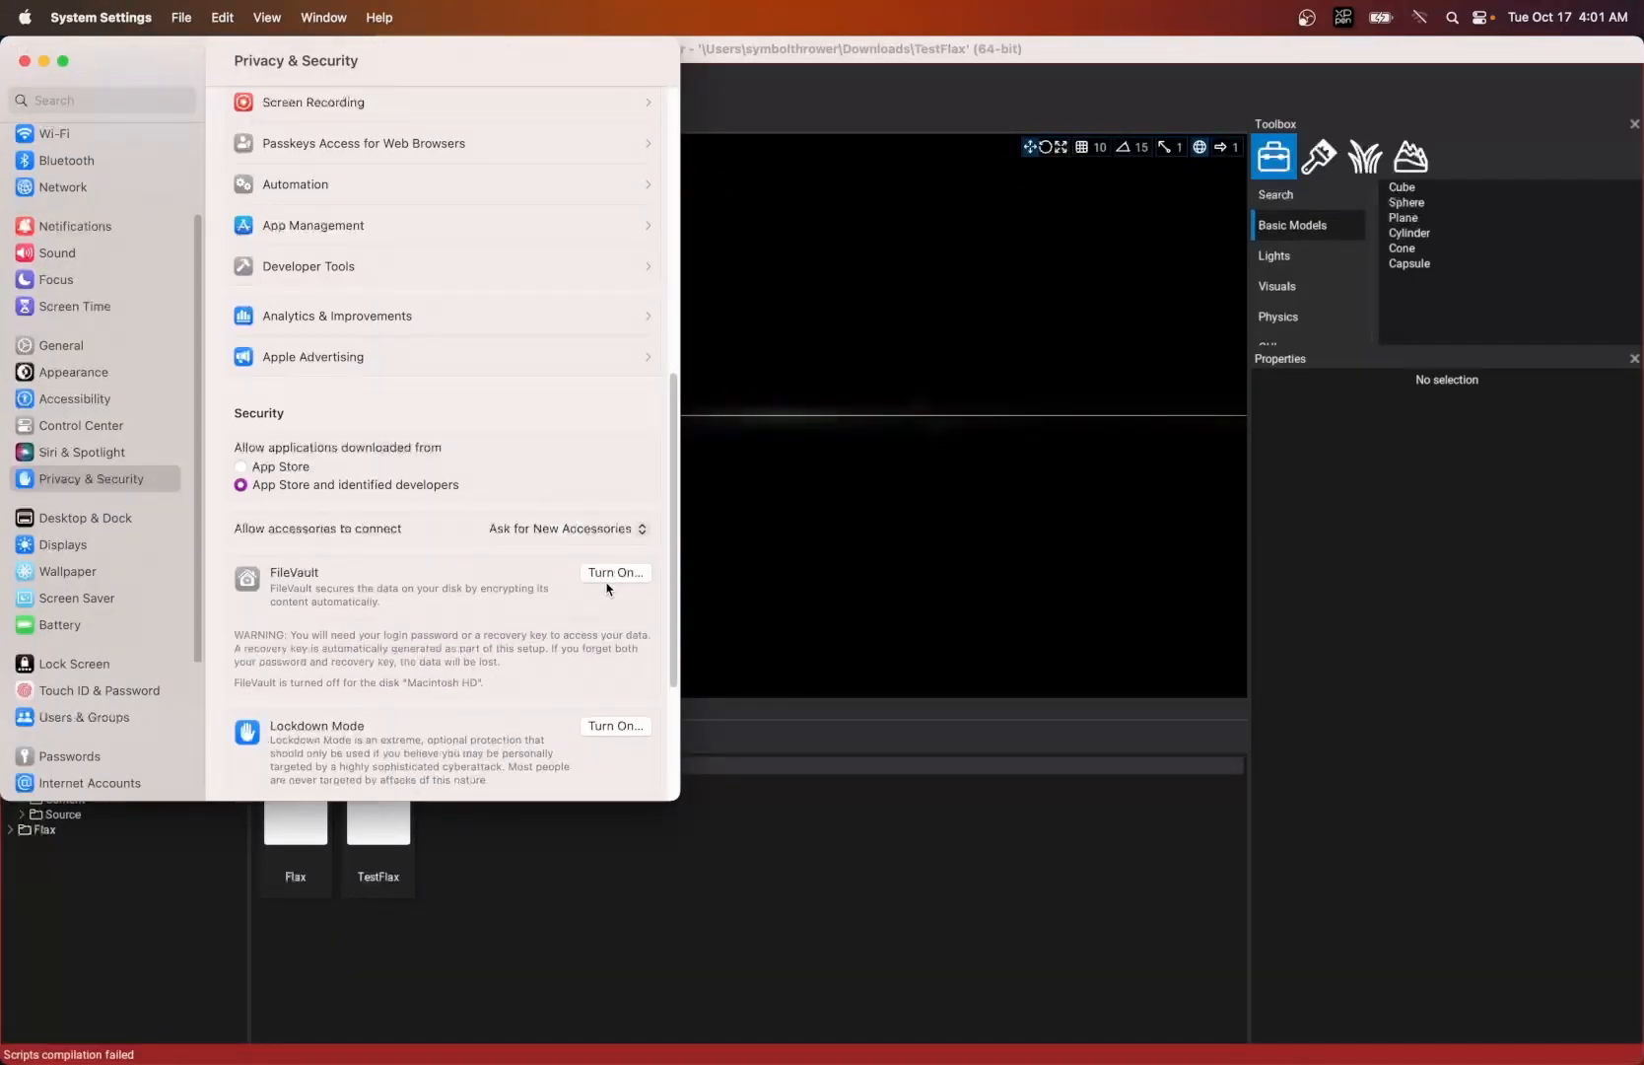
# - Exit the Flax editor with the TestFlax project and close the Terminal window that launched it
pyautogui.click(755, 55)
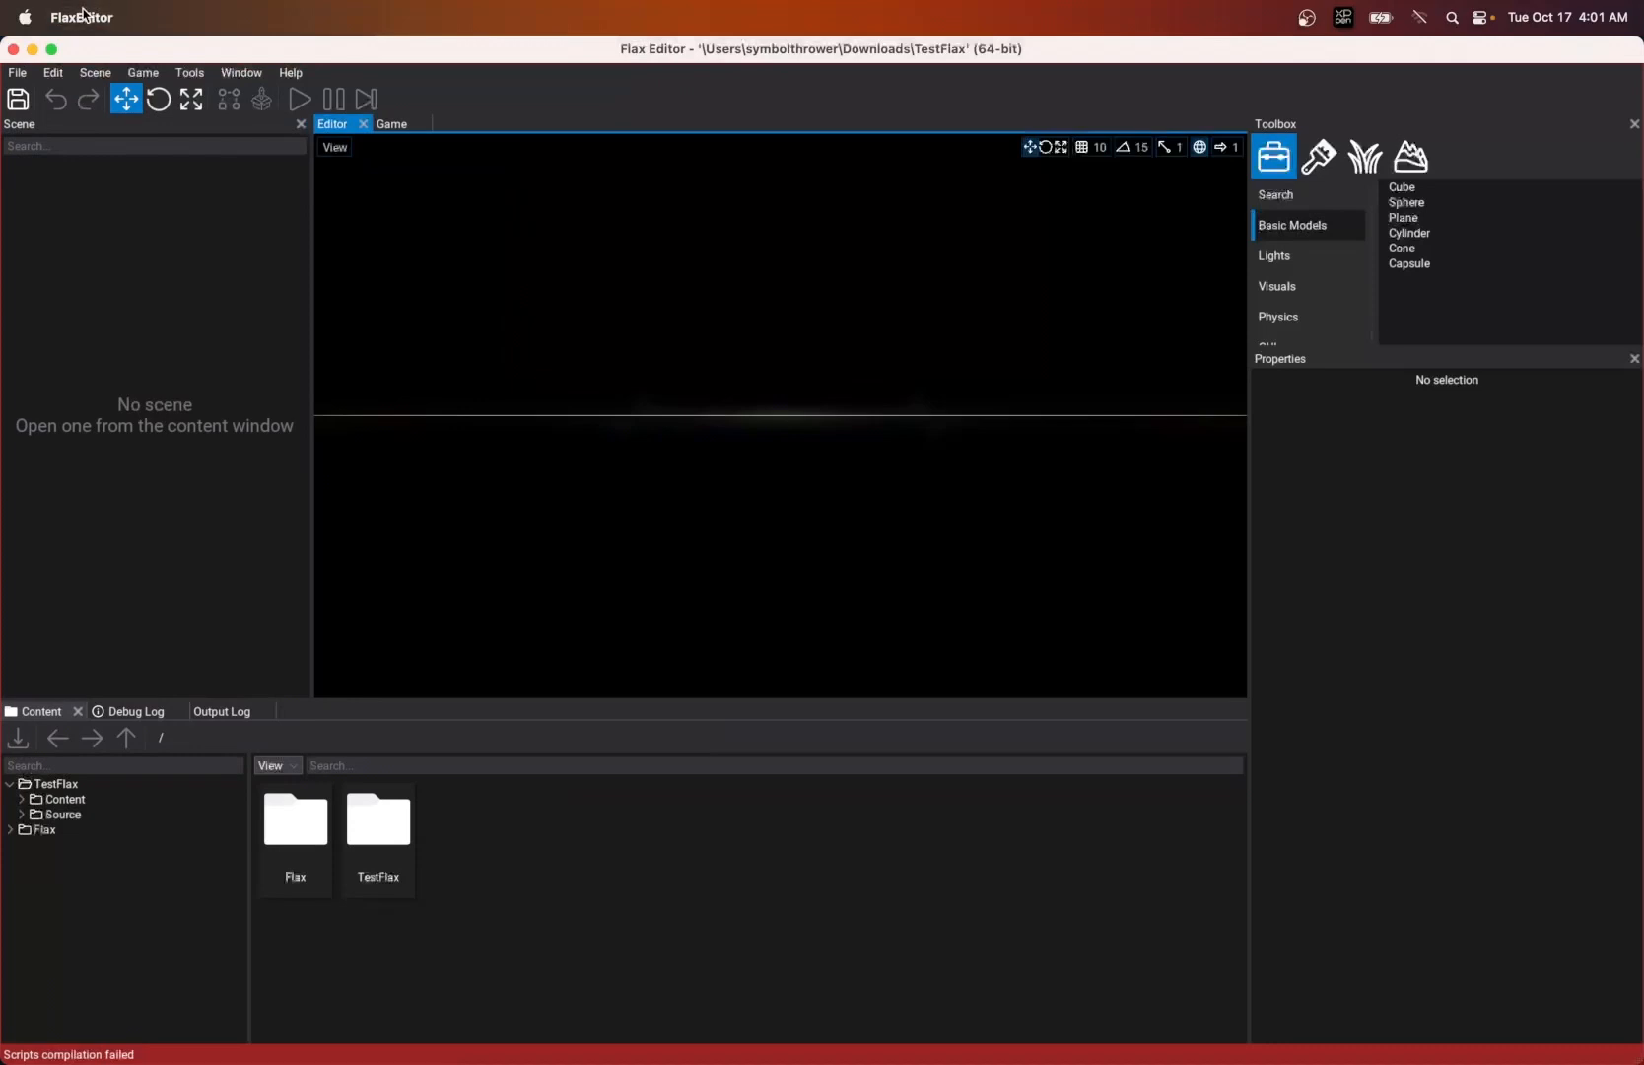
pyautogui.click(17, 72)
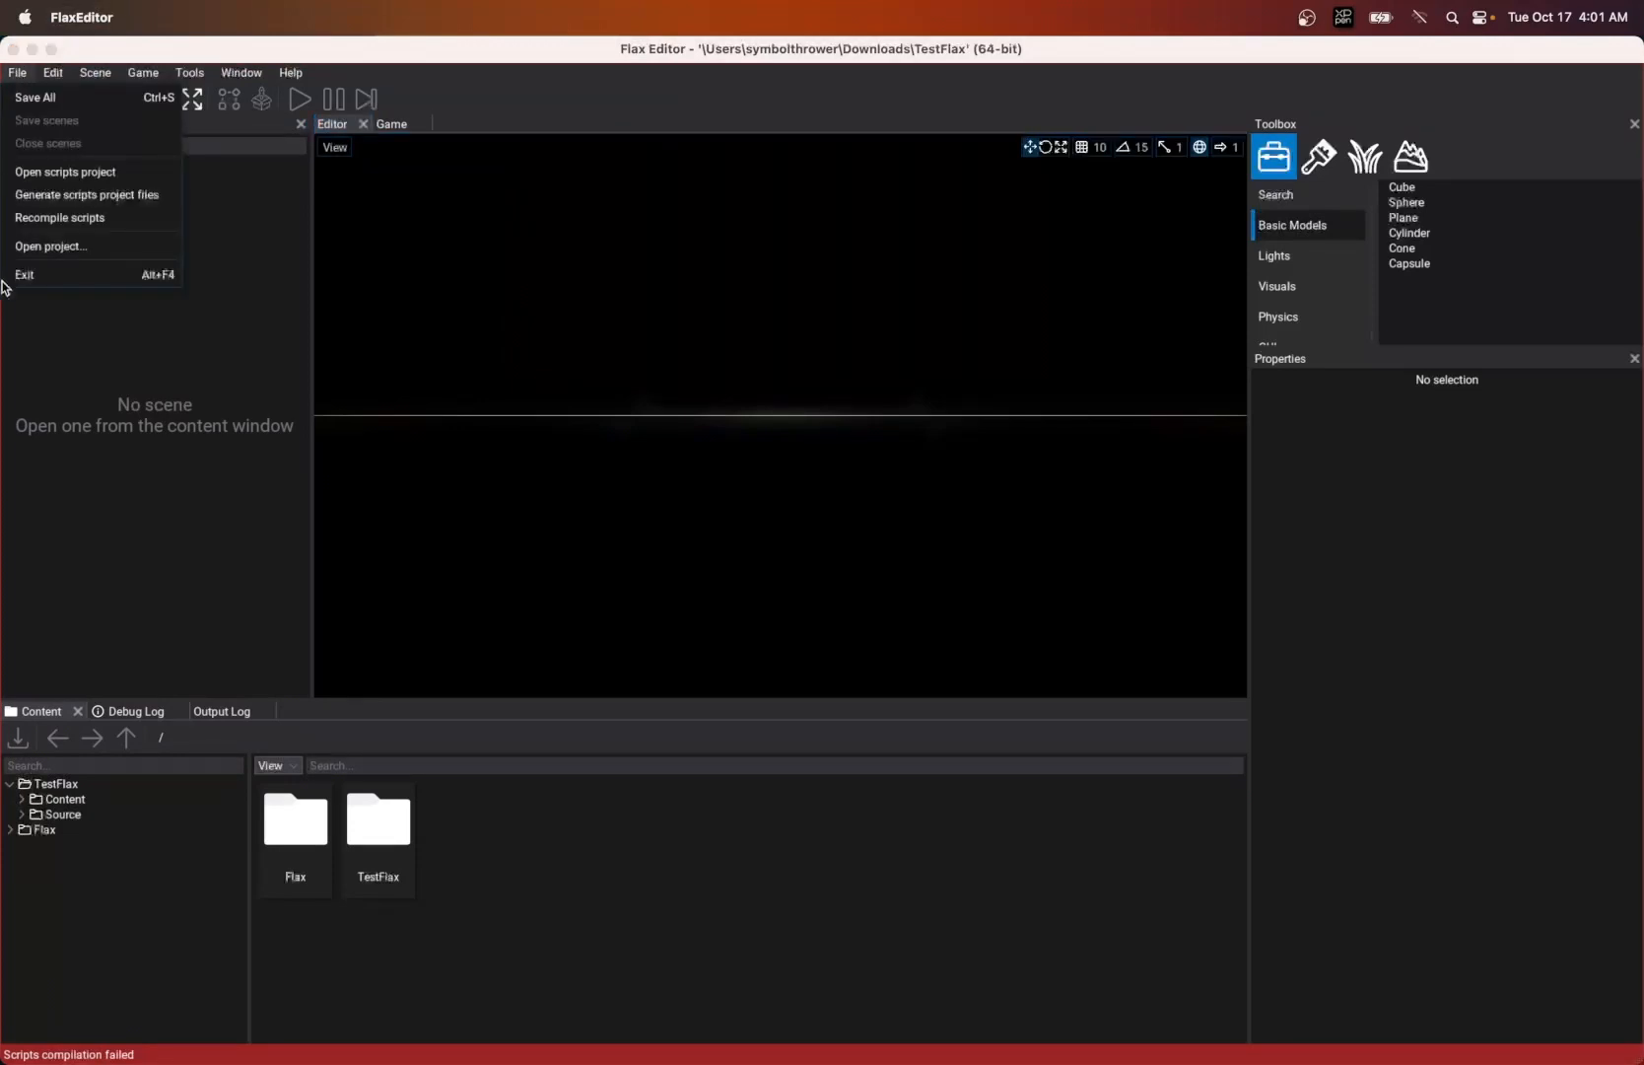
pyautogui.click(34, 275)
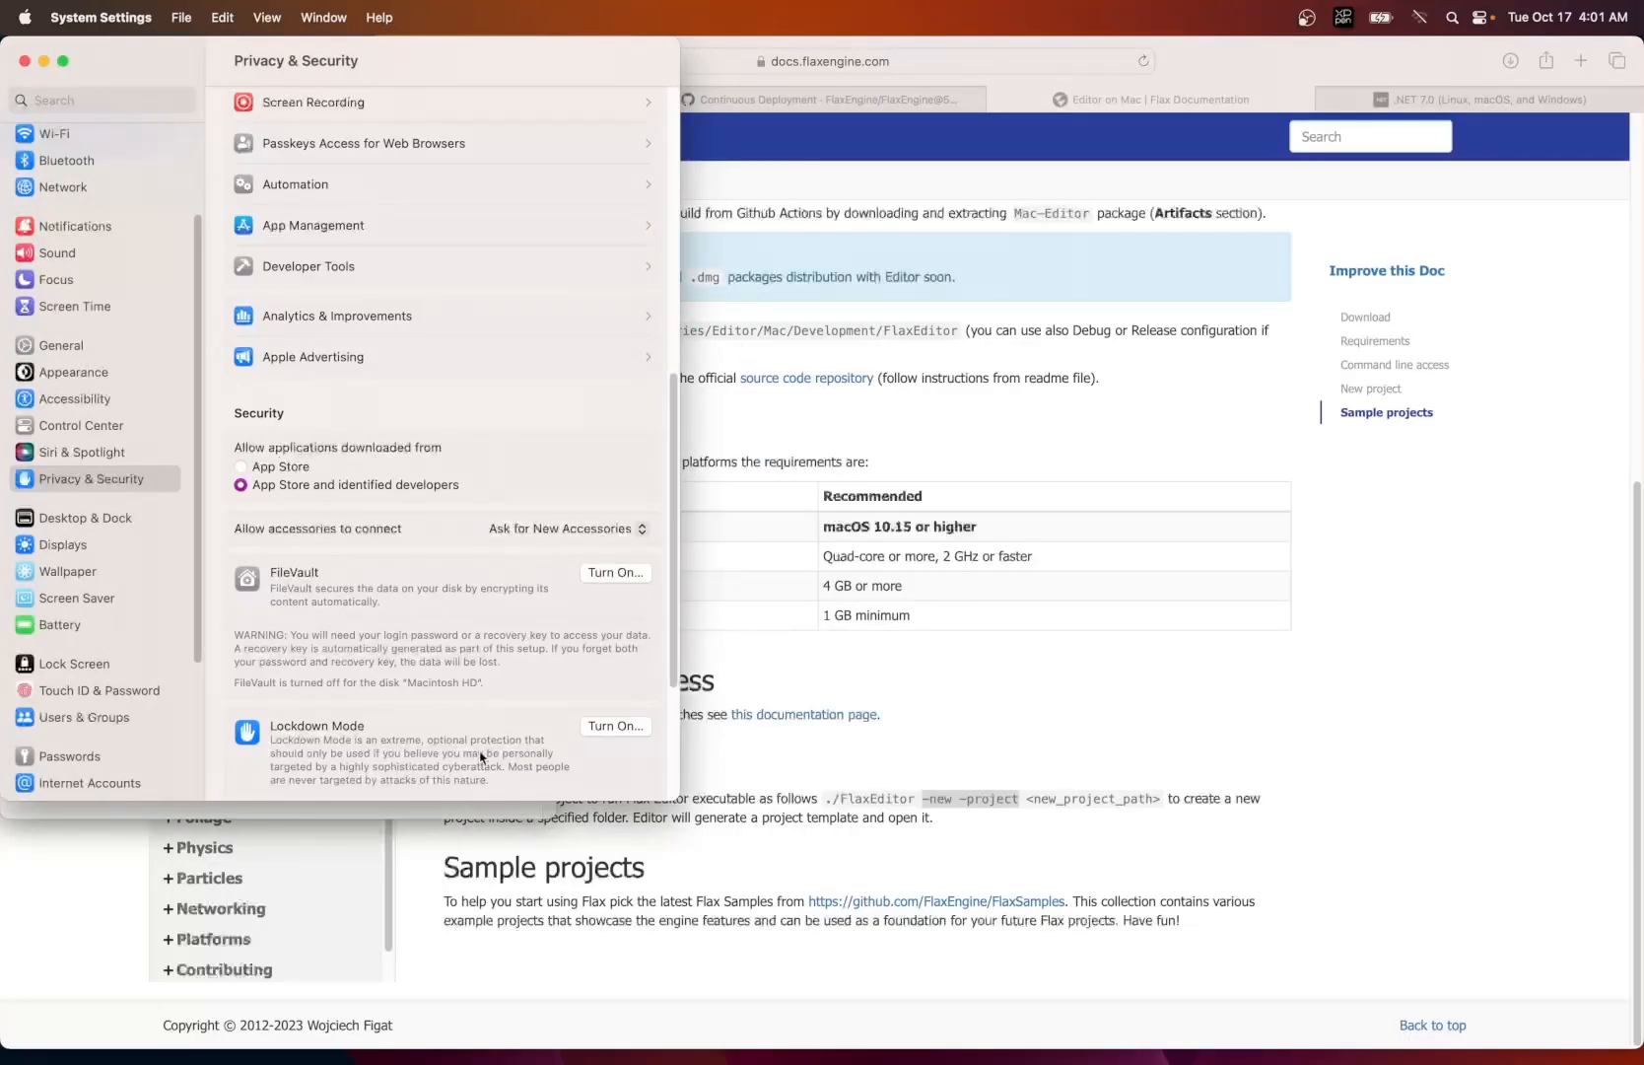
pyautogui.click(467, 811)
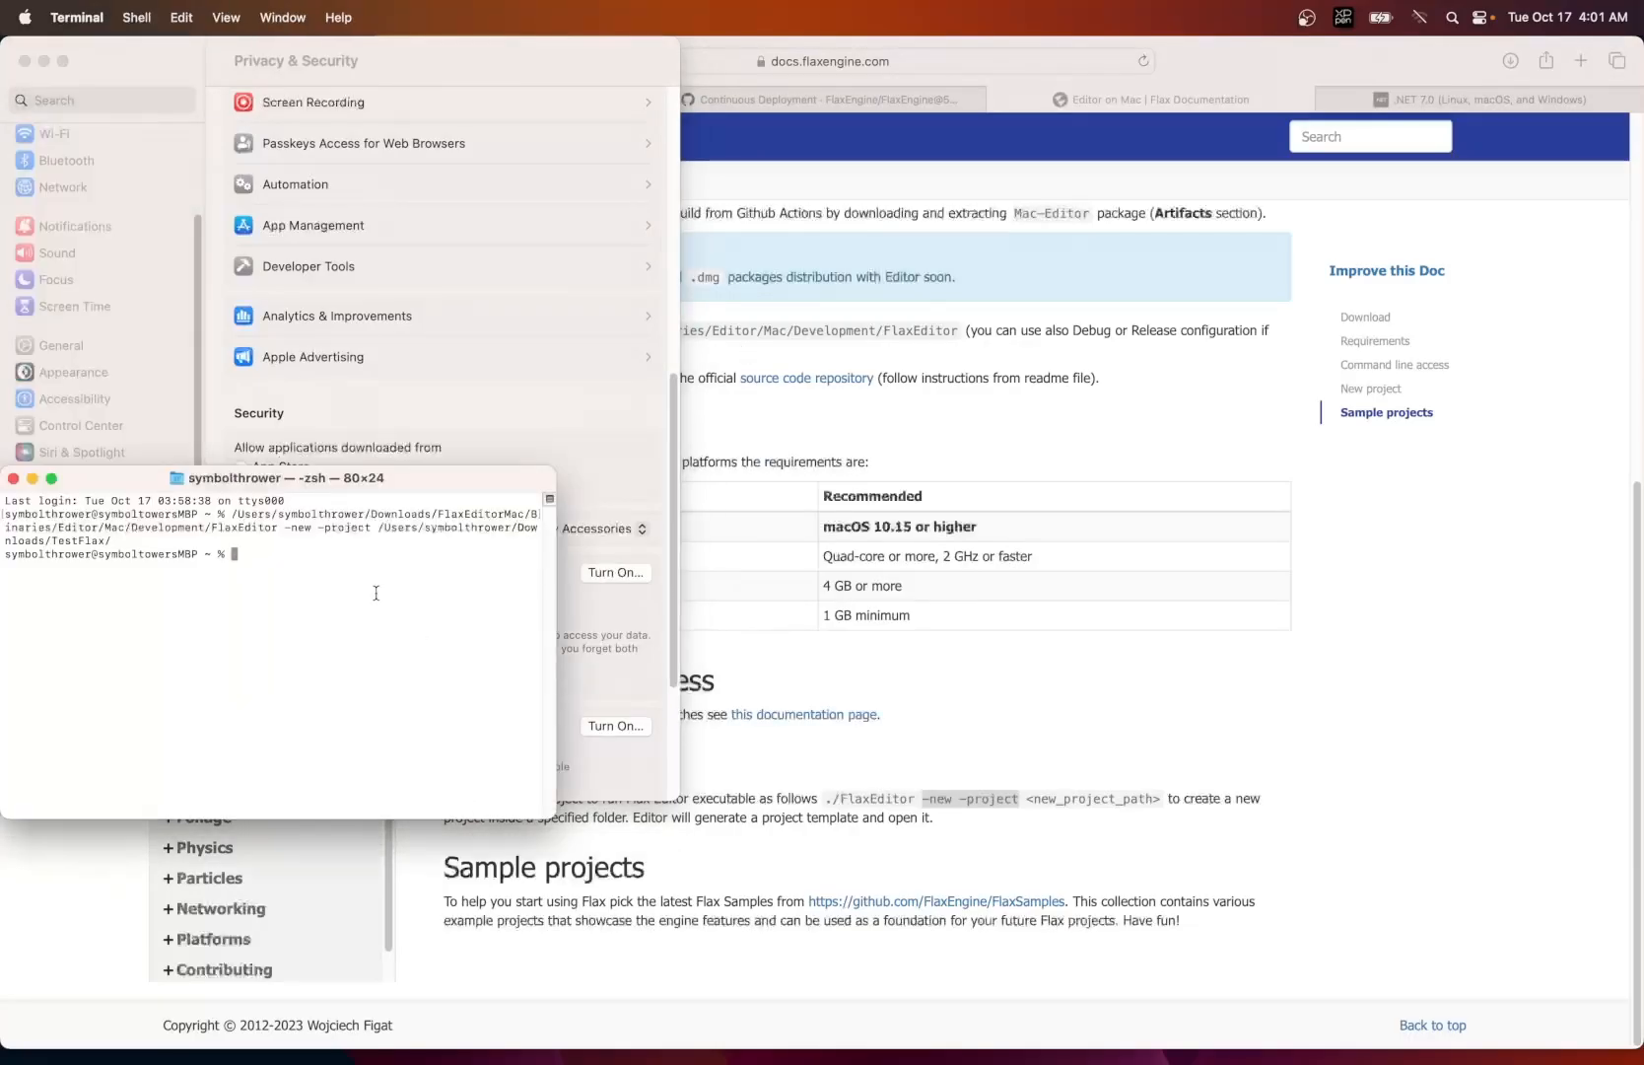
pyautogui.click(13, 479)
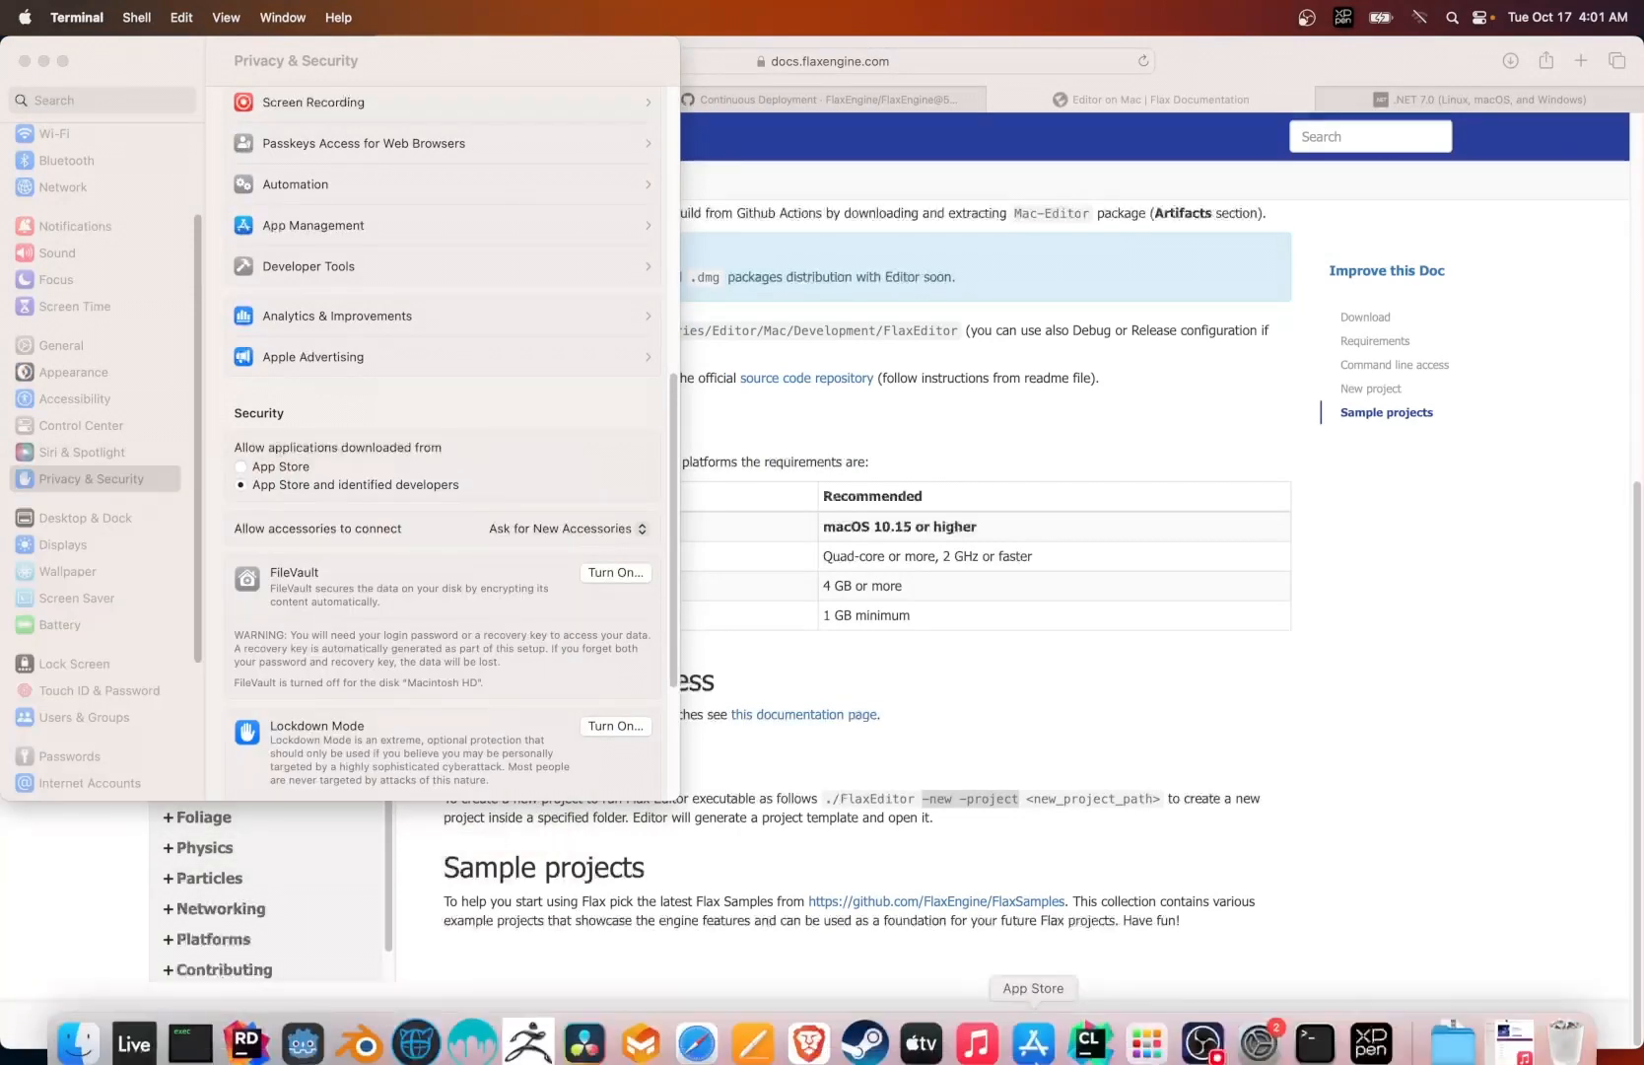
# - Switch to Finder and launch FlaxEditor from the Development folder
pyautogui.click(78, 1043)
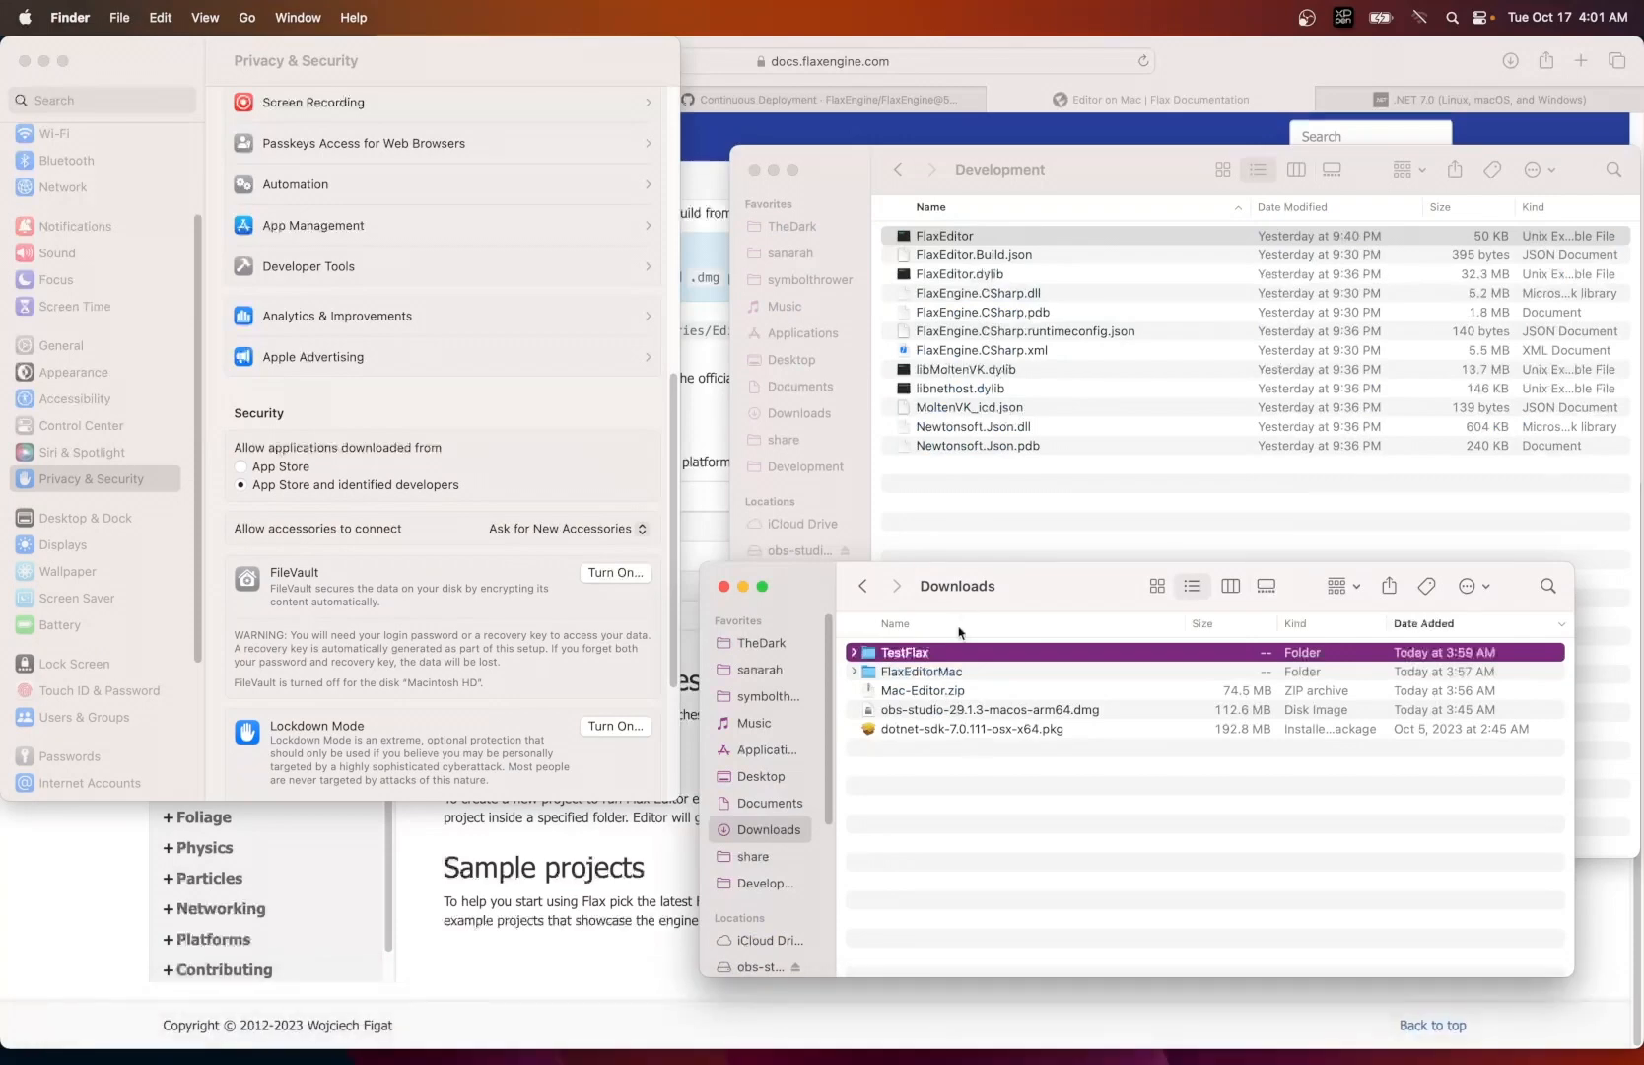
pyautogui.click(945, 237)
pyautogui.click(944, 237)
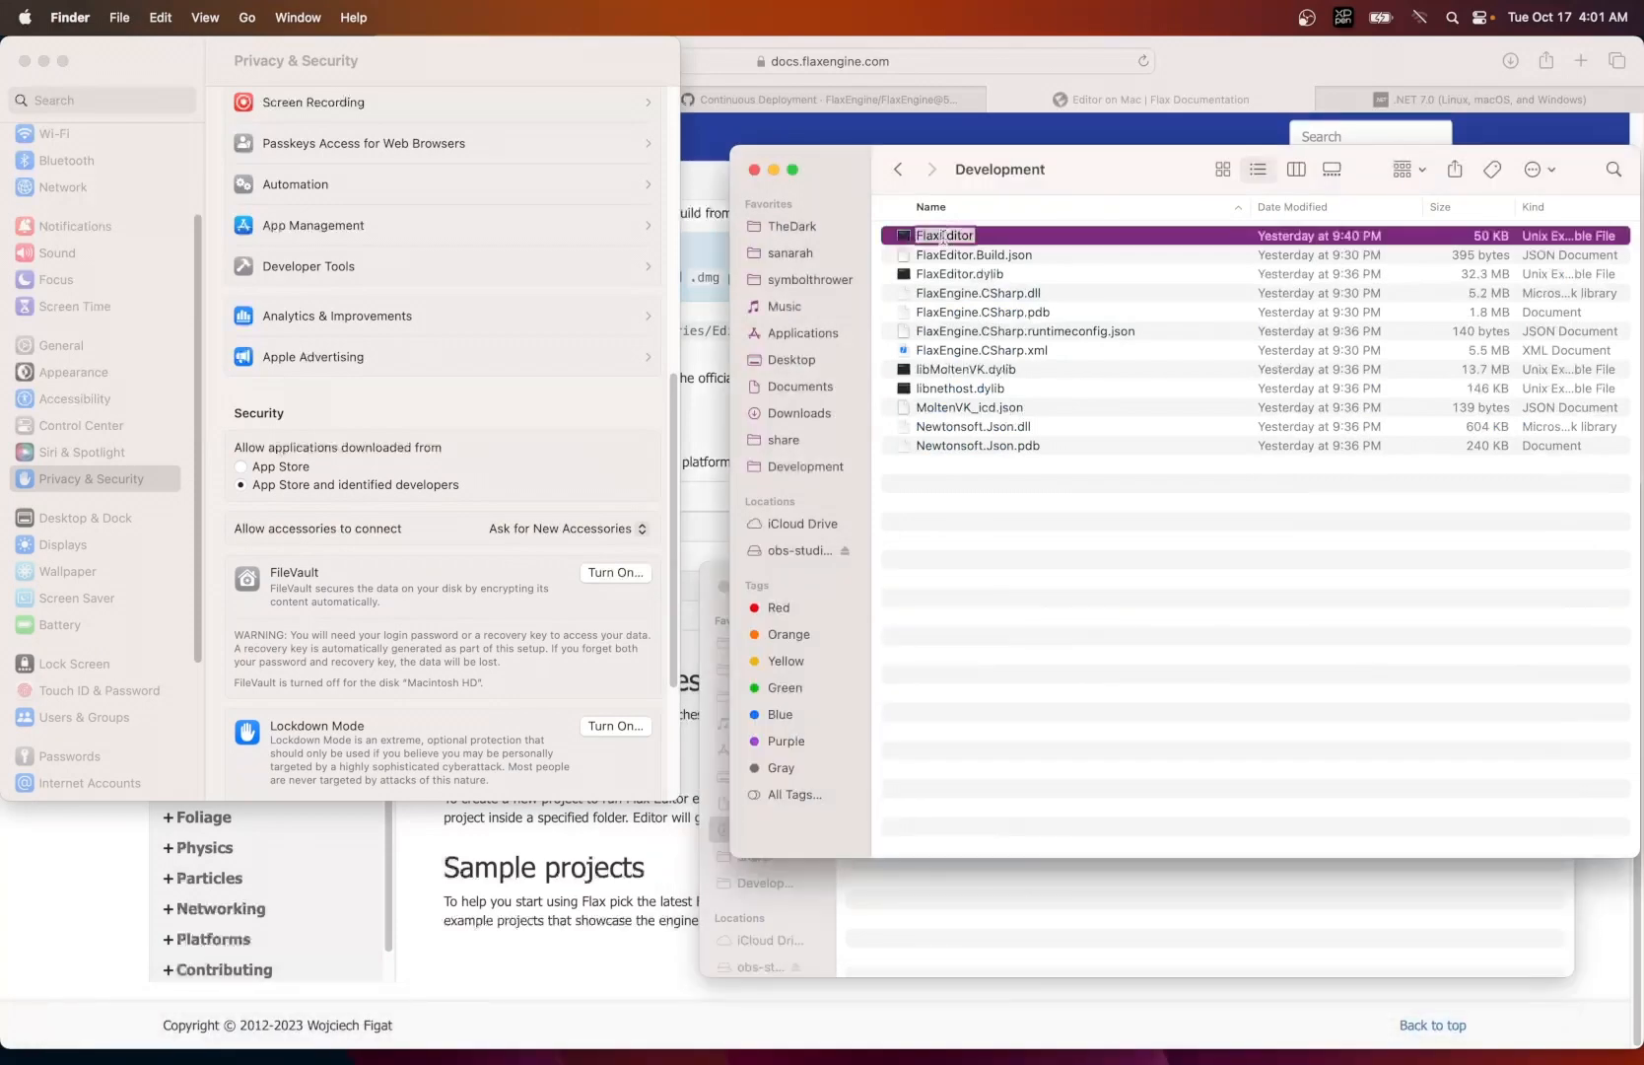
pyautogui.press('Return')
pyautogui.doubleClick(902, 237)
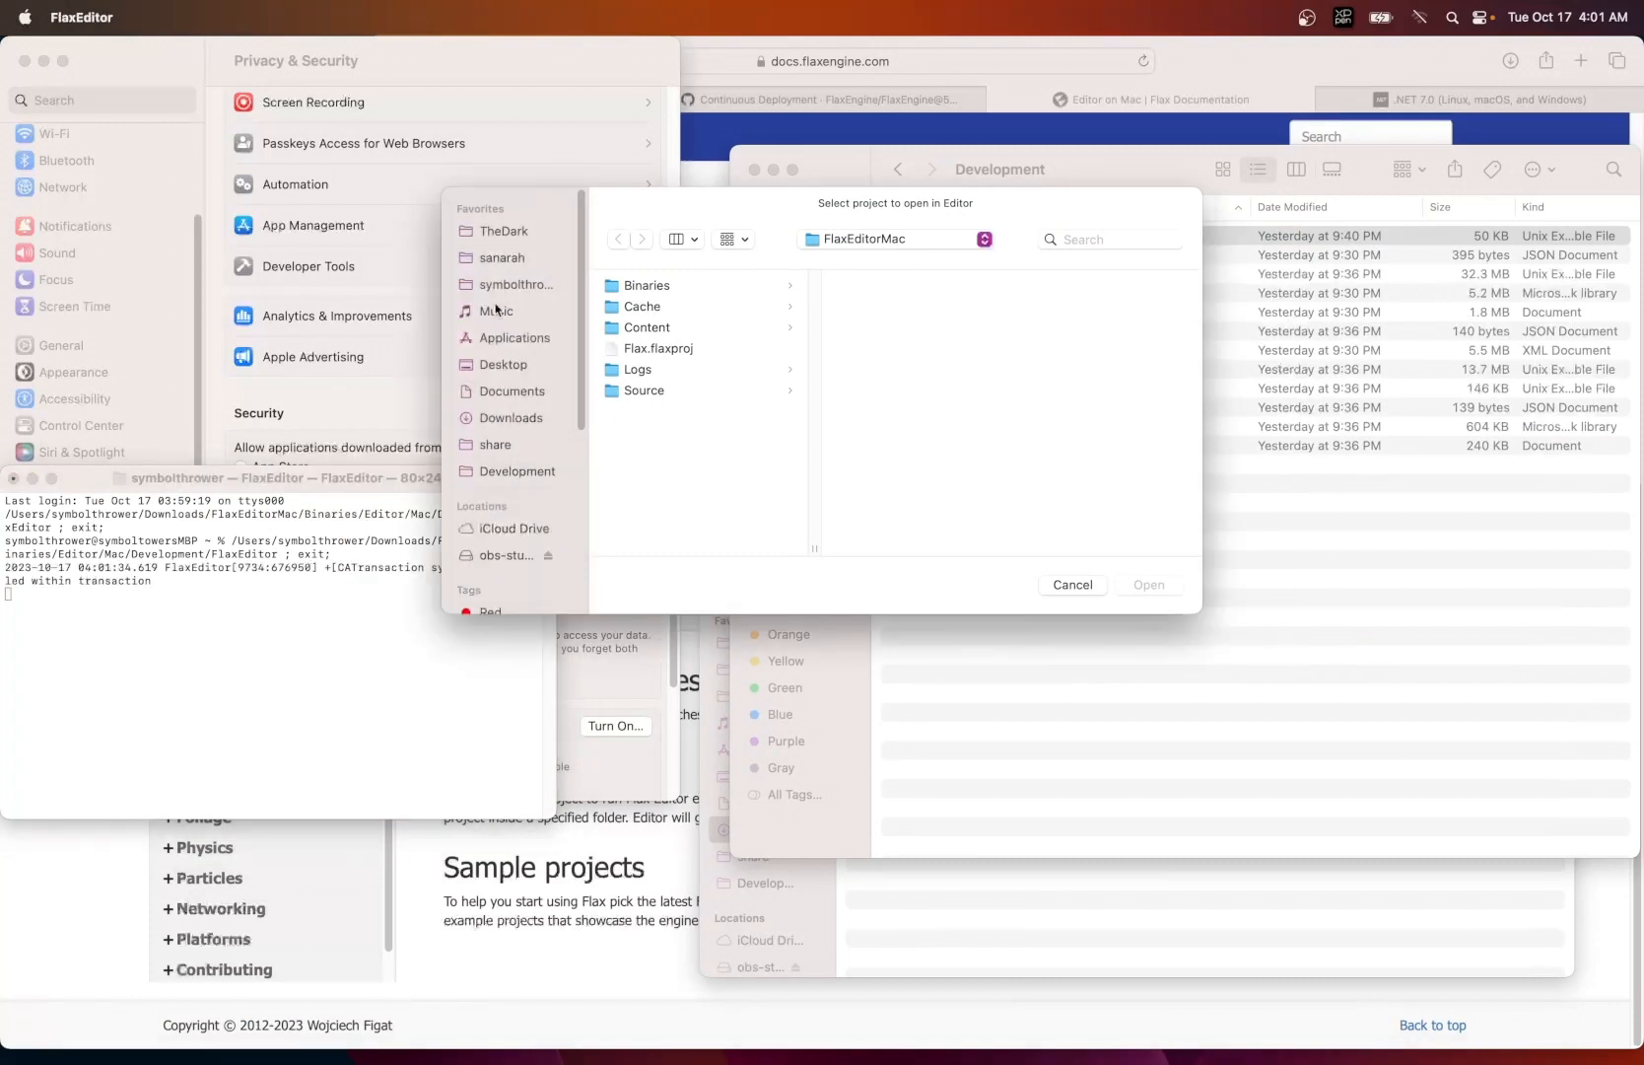
# - Open TestFlax.flaxproj from the TestFlax folder in Downloads and permit Flax.Build to open despite the security warning
pyautogui.click(830, 241)
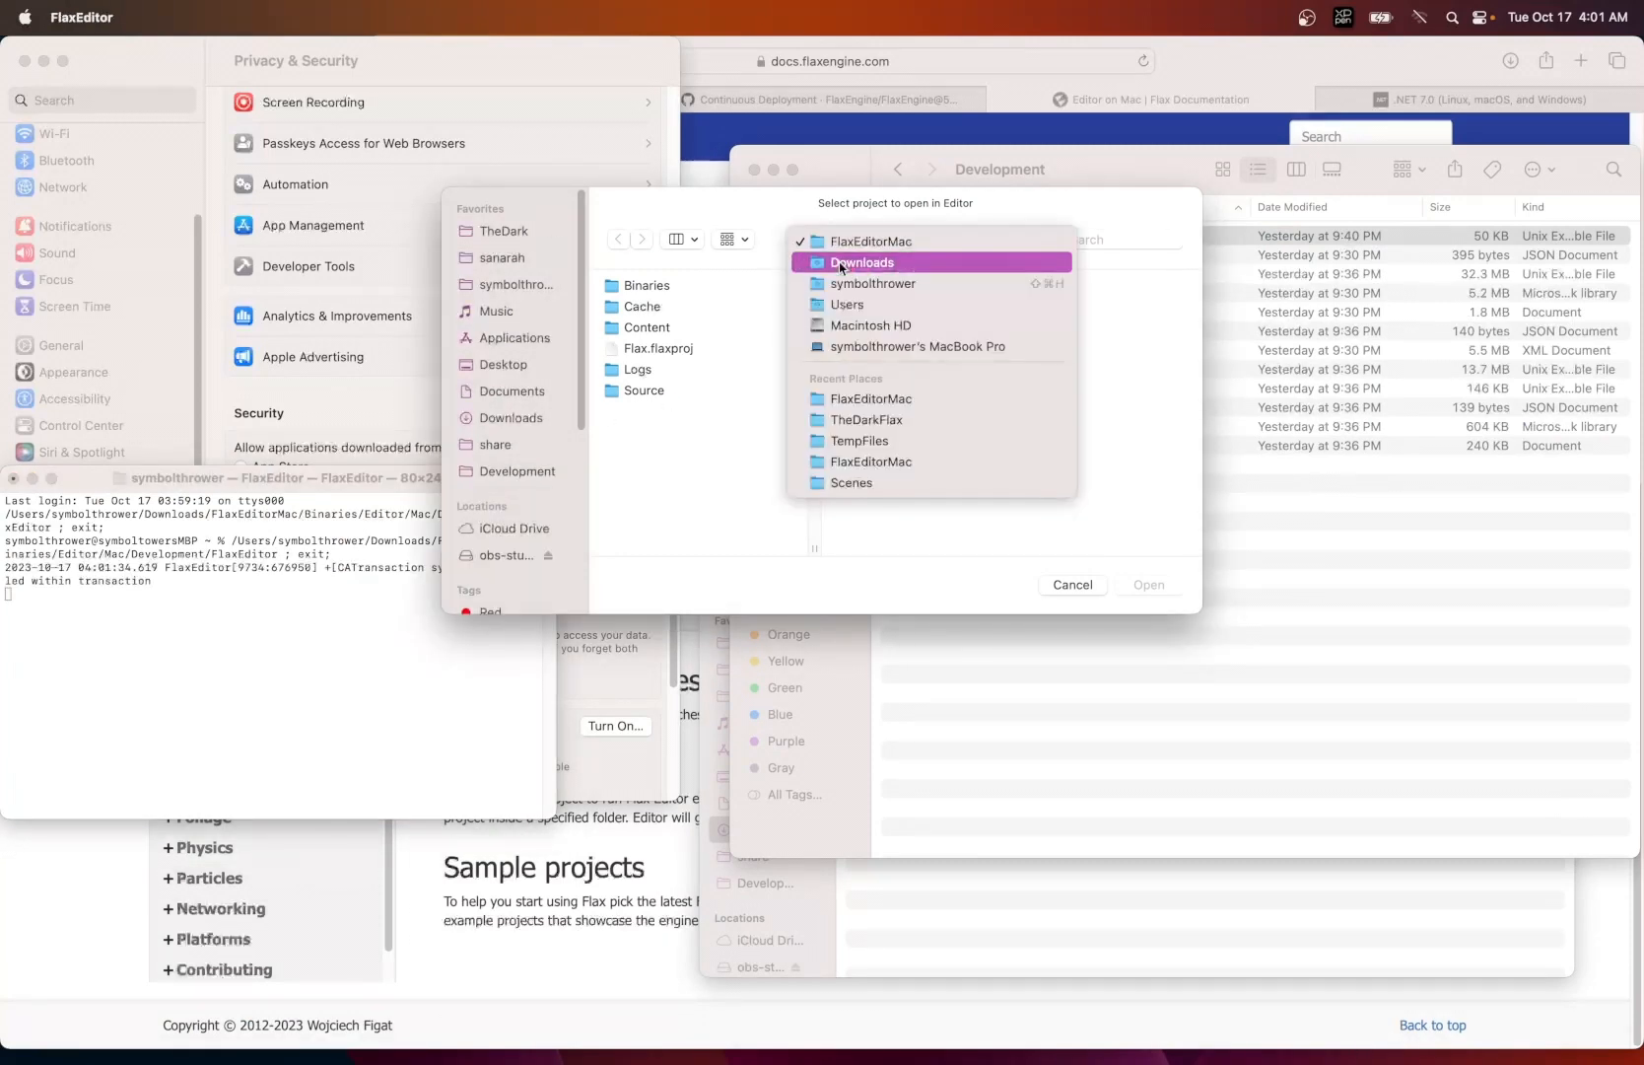
pyautogui.click(841, 263)
pyautogui.click(647, 369)
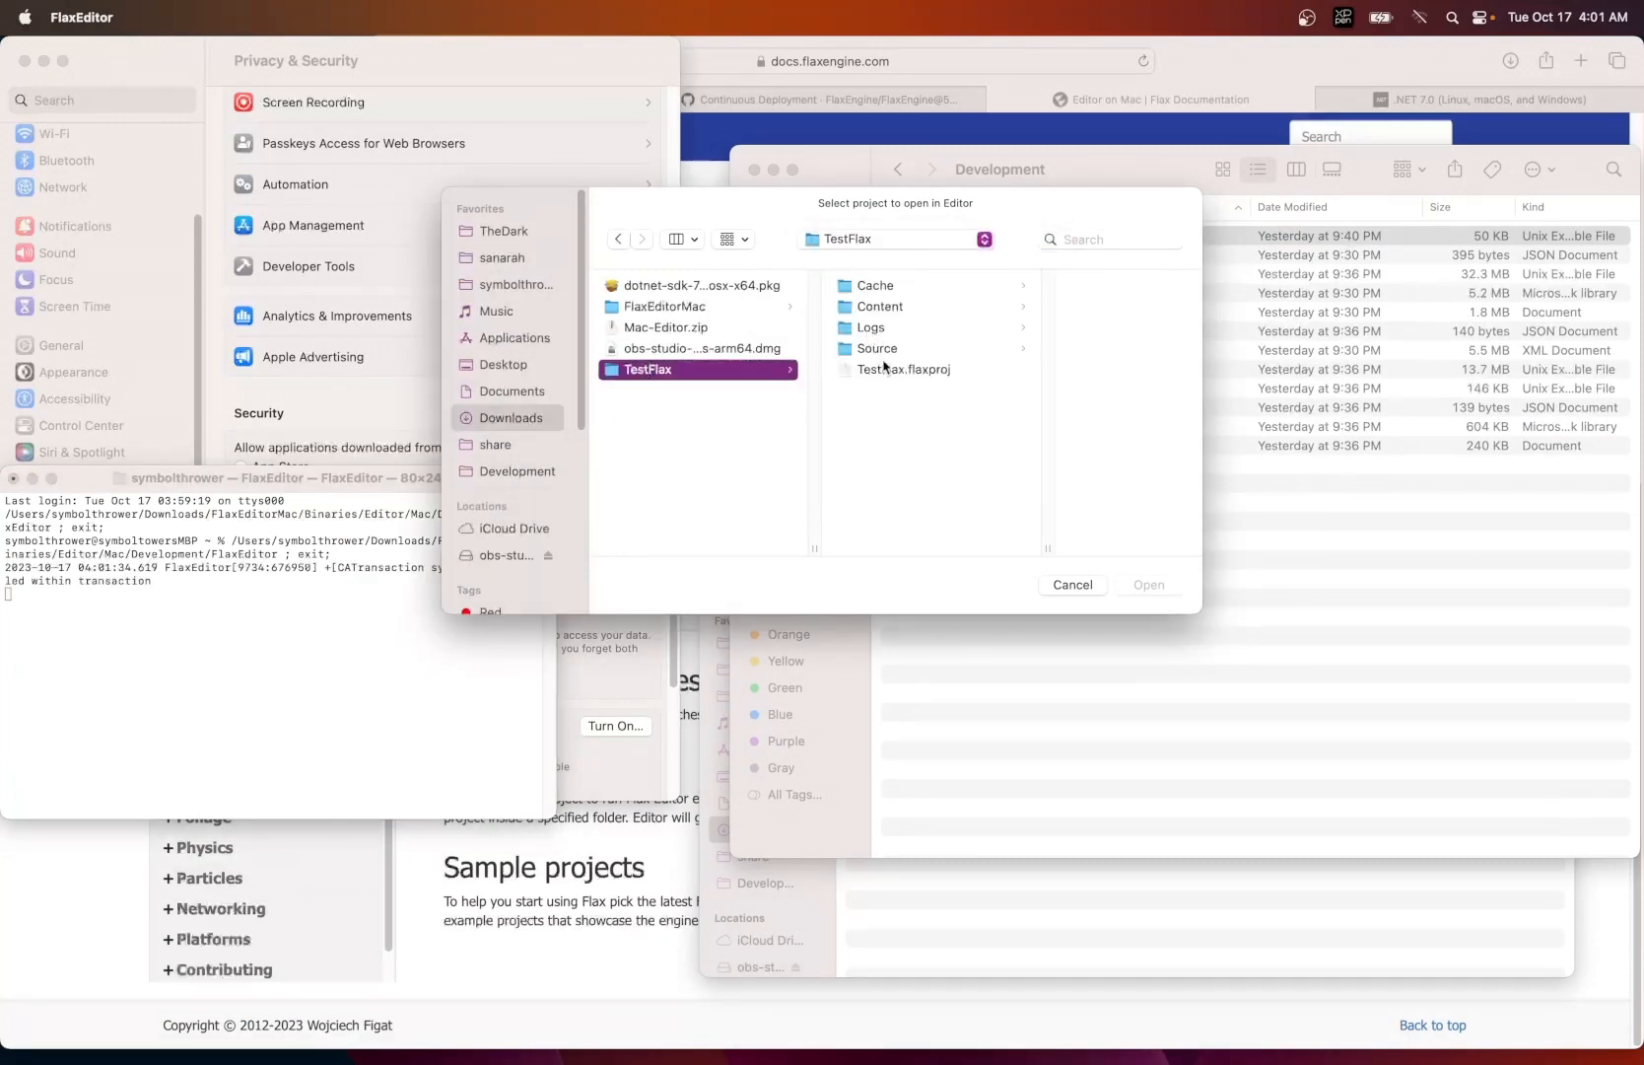
pyautogui.click(887, 368)
pyautogui.click(1147, 585)
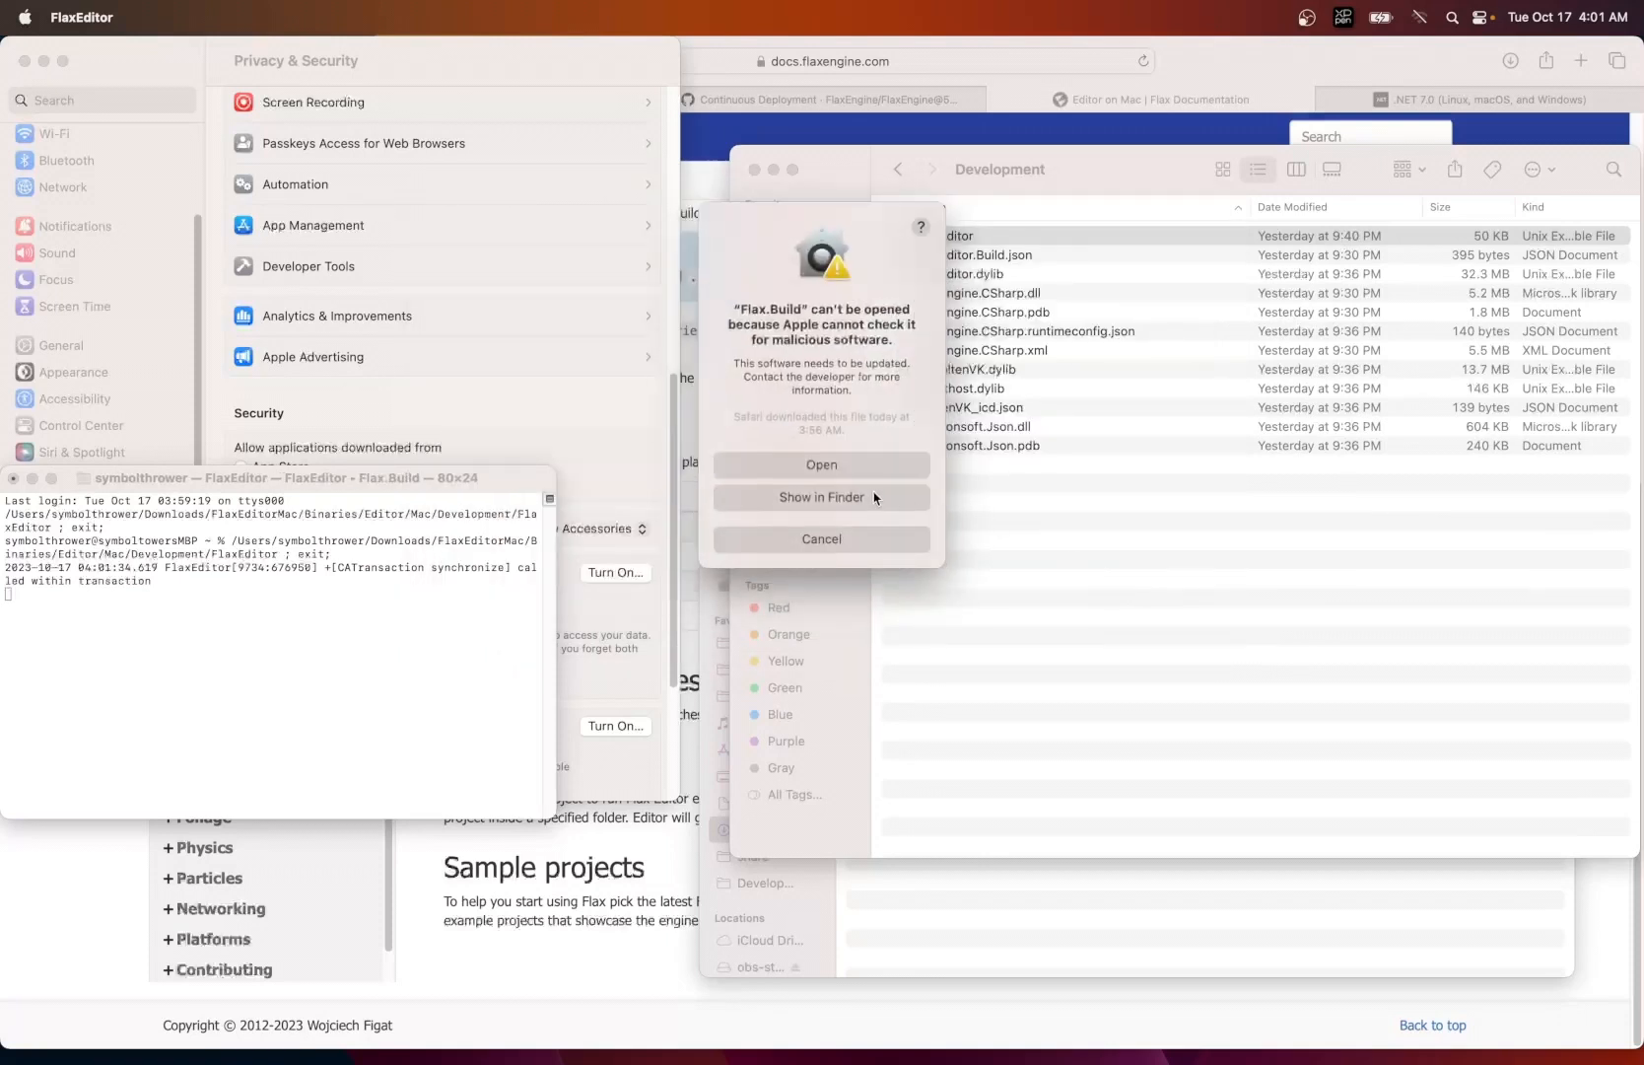
pyautogui.click(865, 475)
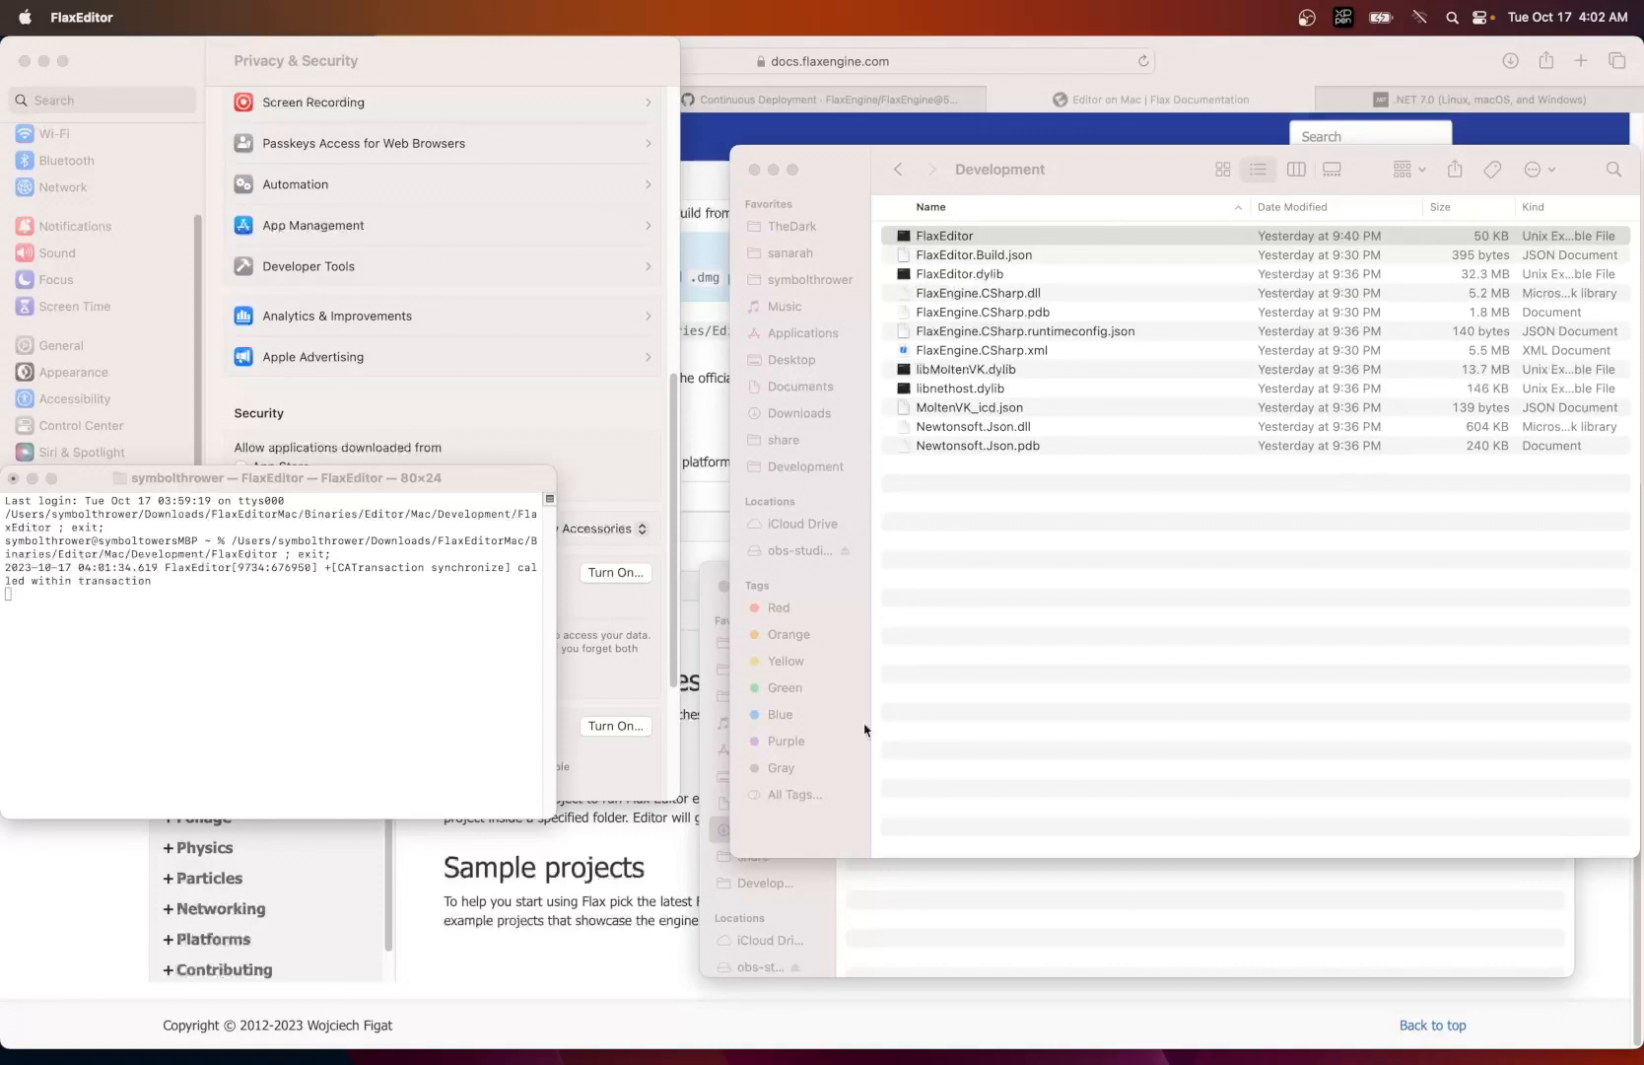
# - Move the Development Finder window up and close the Terminal window that is running FlaxEditor
pyautogui.moveTo(863, 1062)
pyautogui.moveTo(833, 168); pyautogui.dragTo(838, 61)
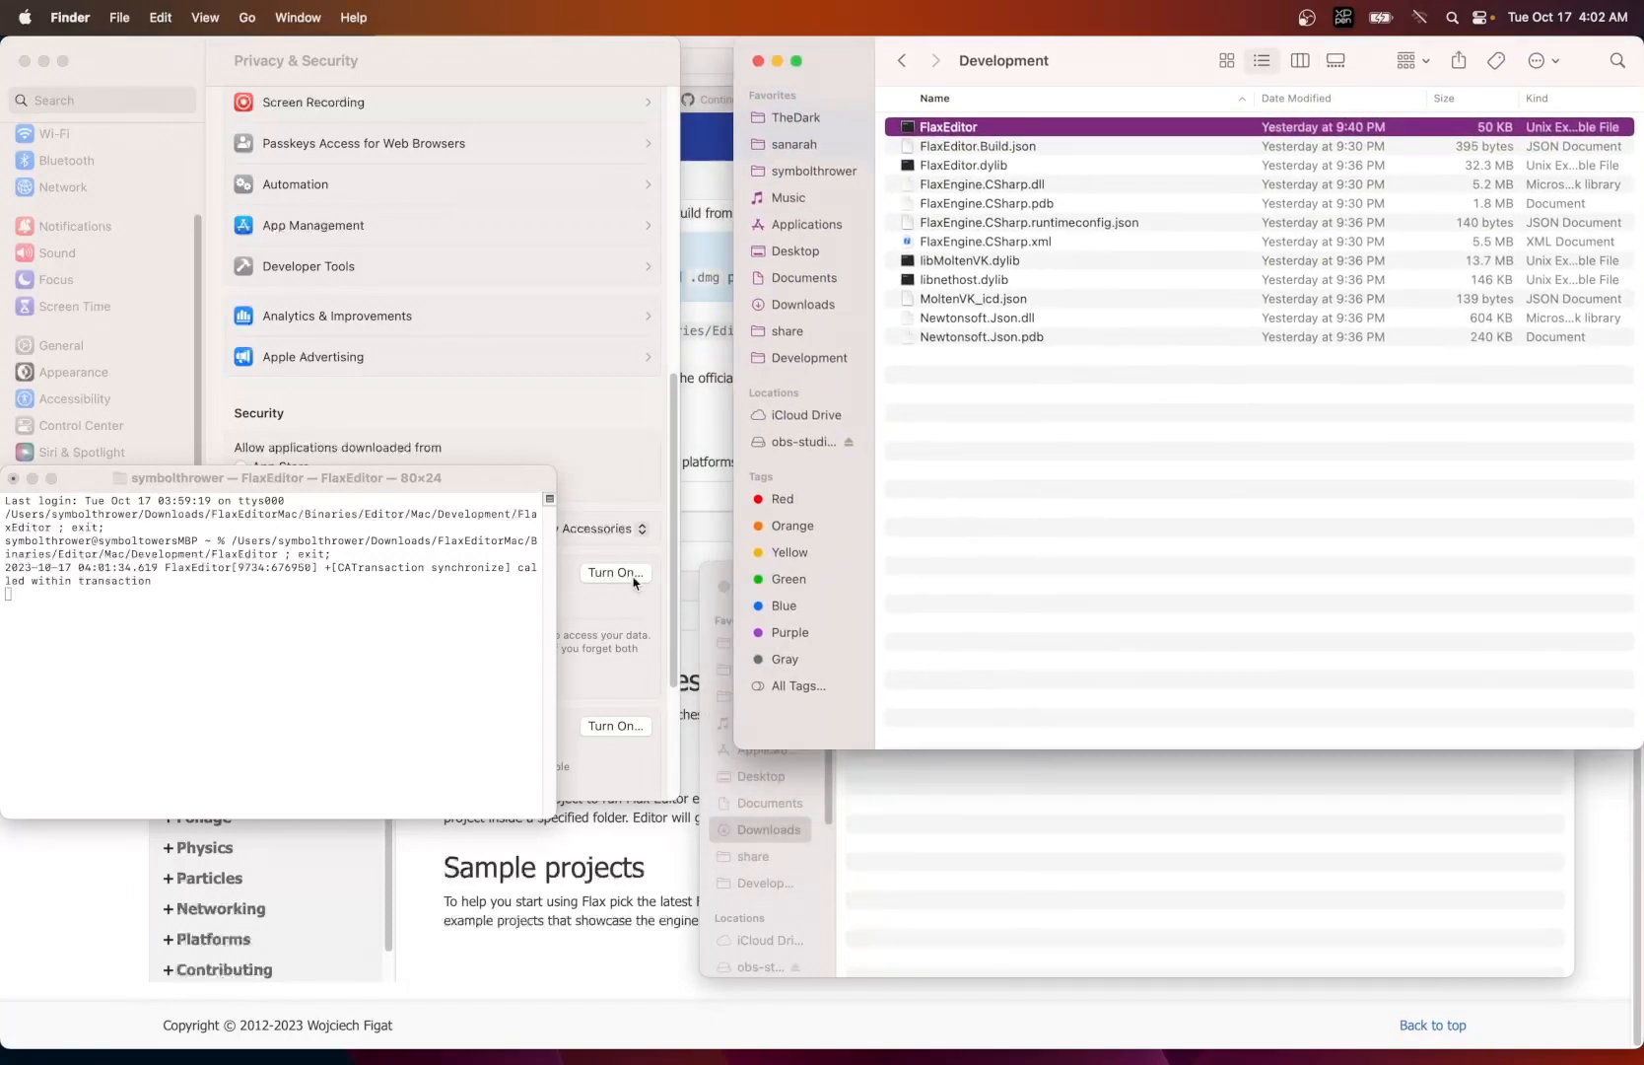
pyautogui.click(381, 692)
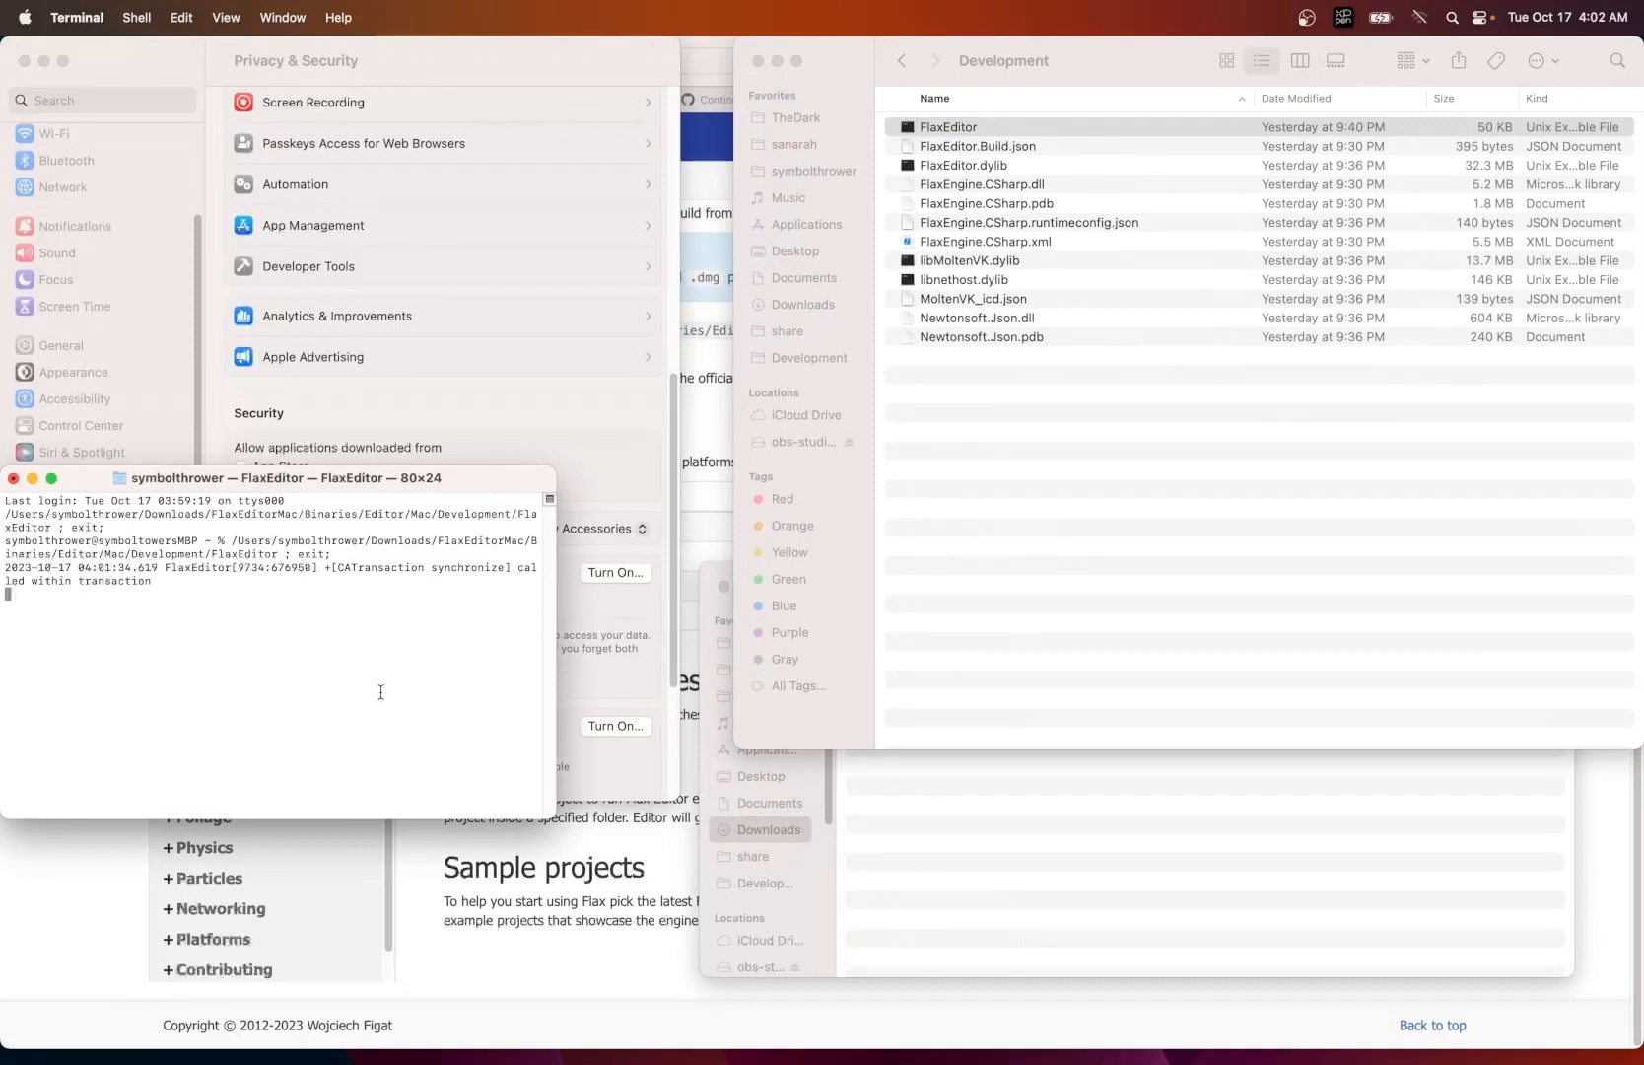
pyautogui.press('super+w')
pyautogui.click(335, 722)
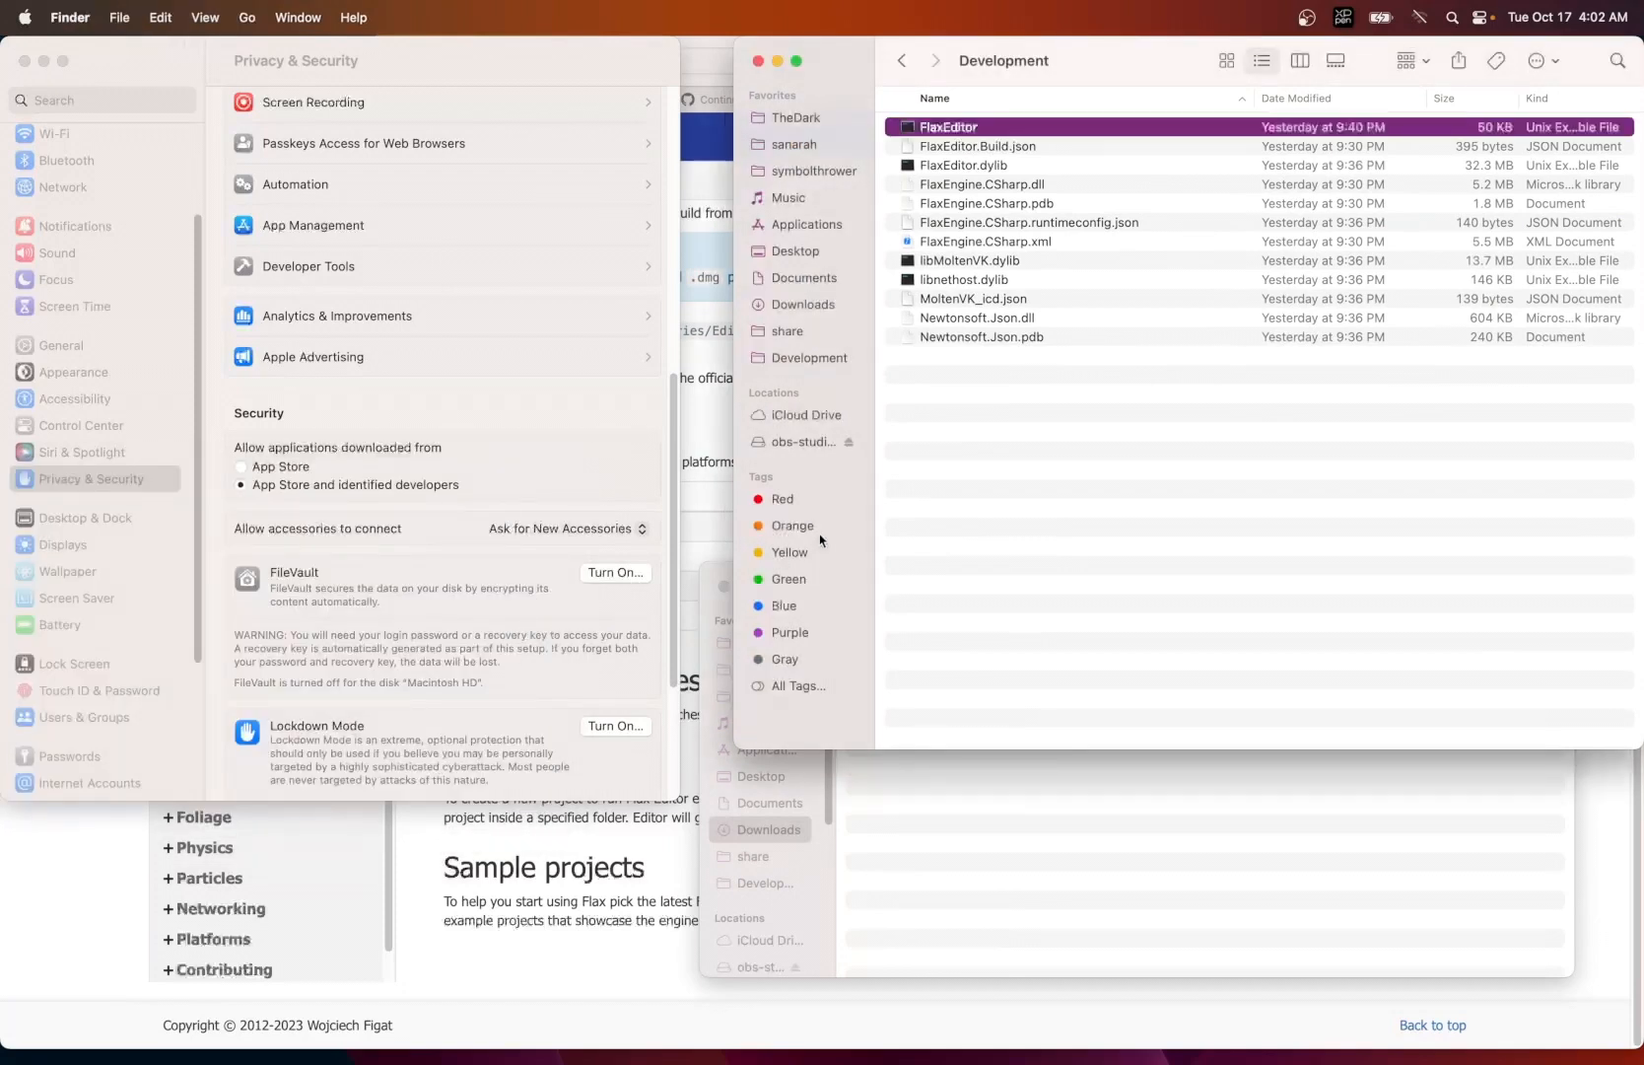
# - Relaunch FlaxEditor from the Development folder and open TestFlax.flaxproj in it
pyautogui.click(956, 543)
pyautogui.doubleClick(907, 128)
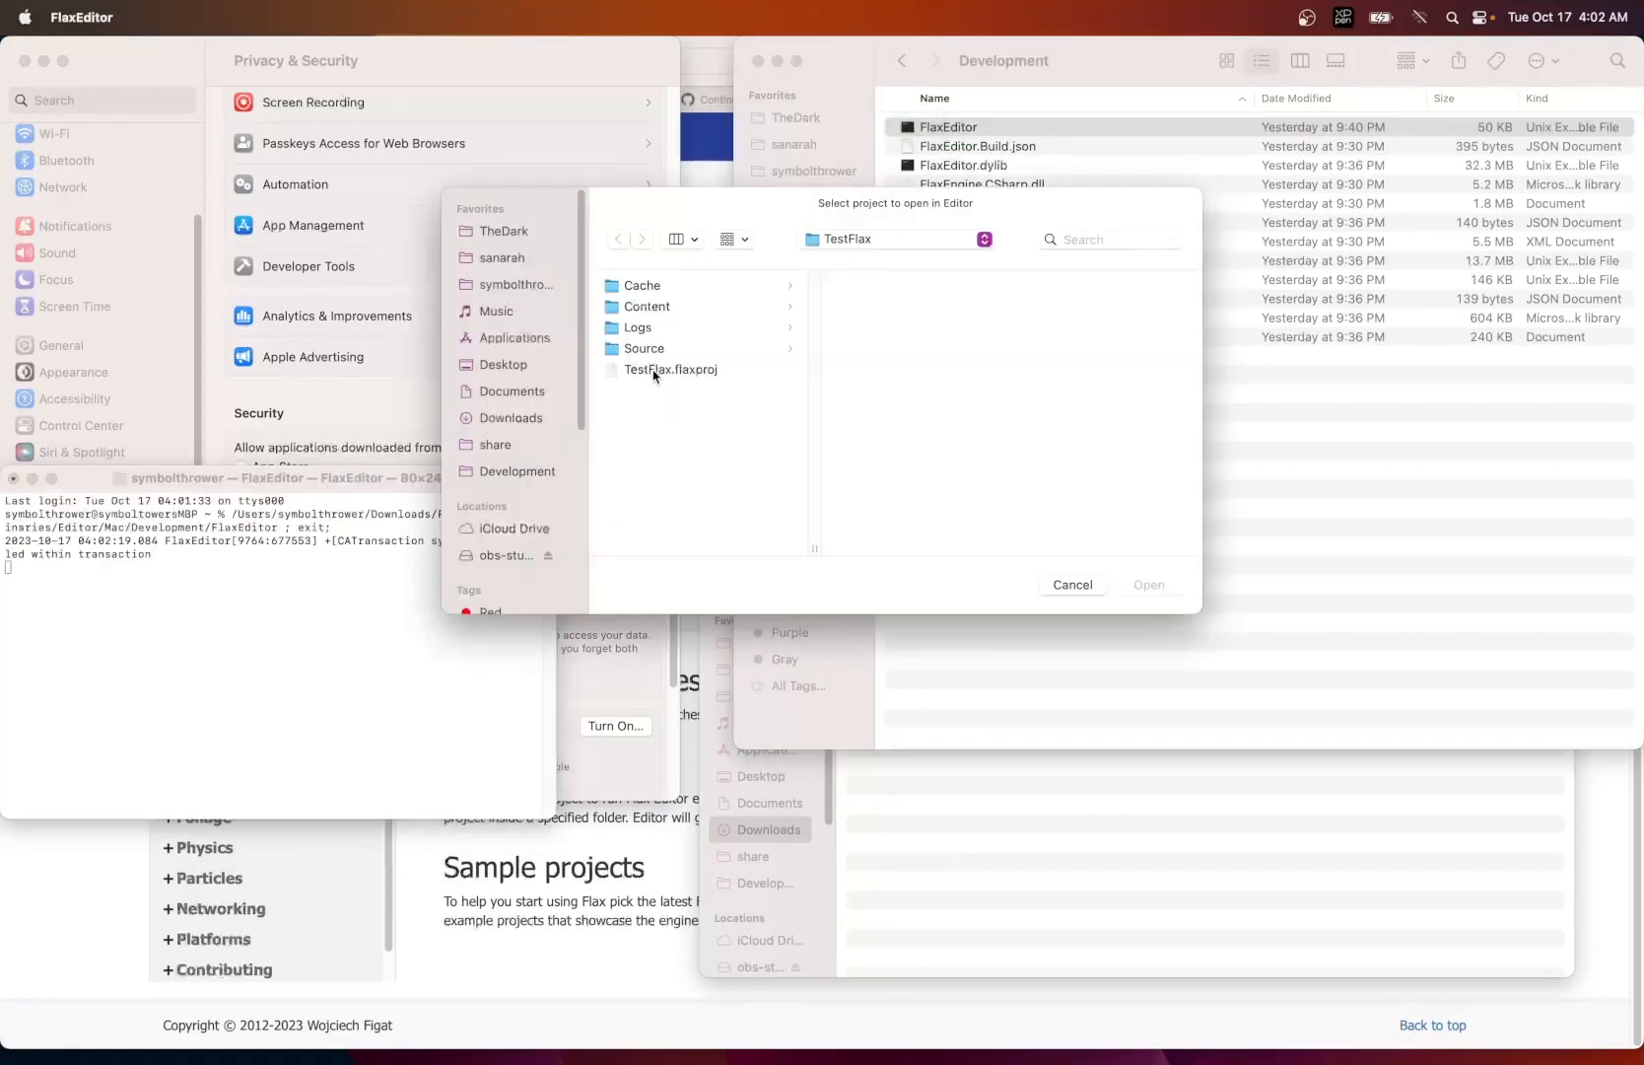
pyautogui.click(654, 372)
pyautogui.click(1151, 586)
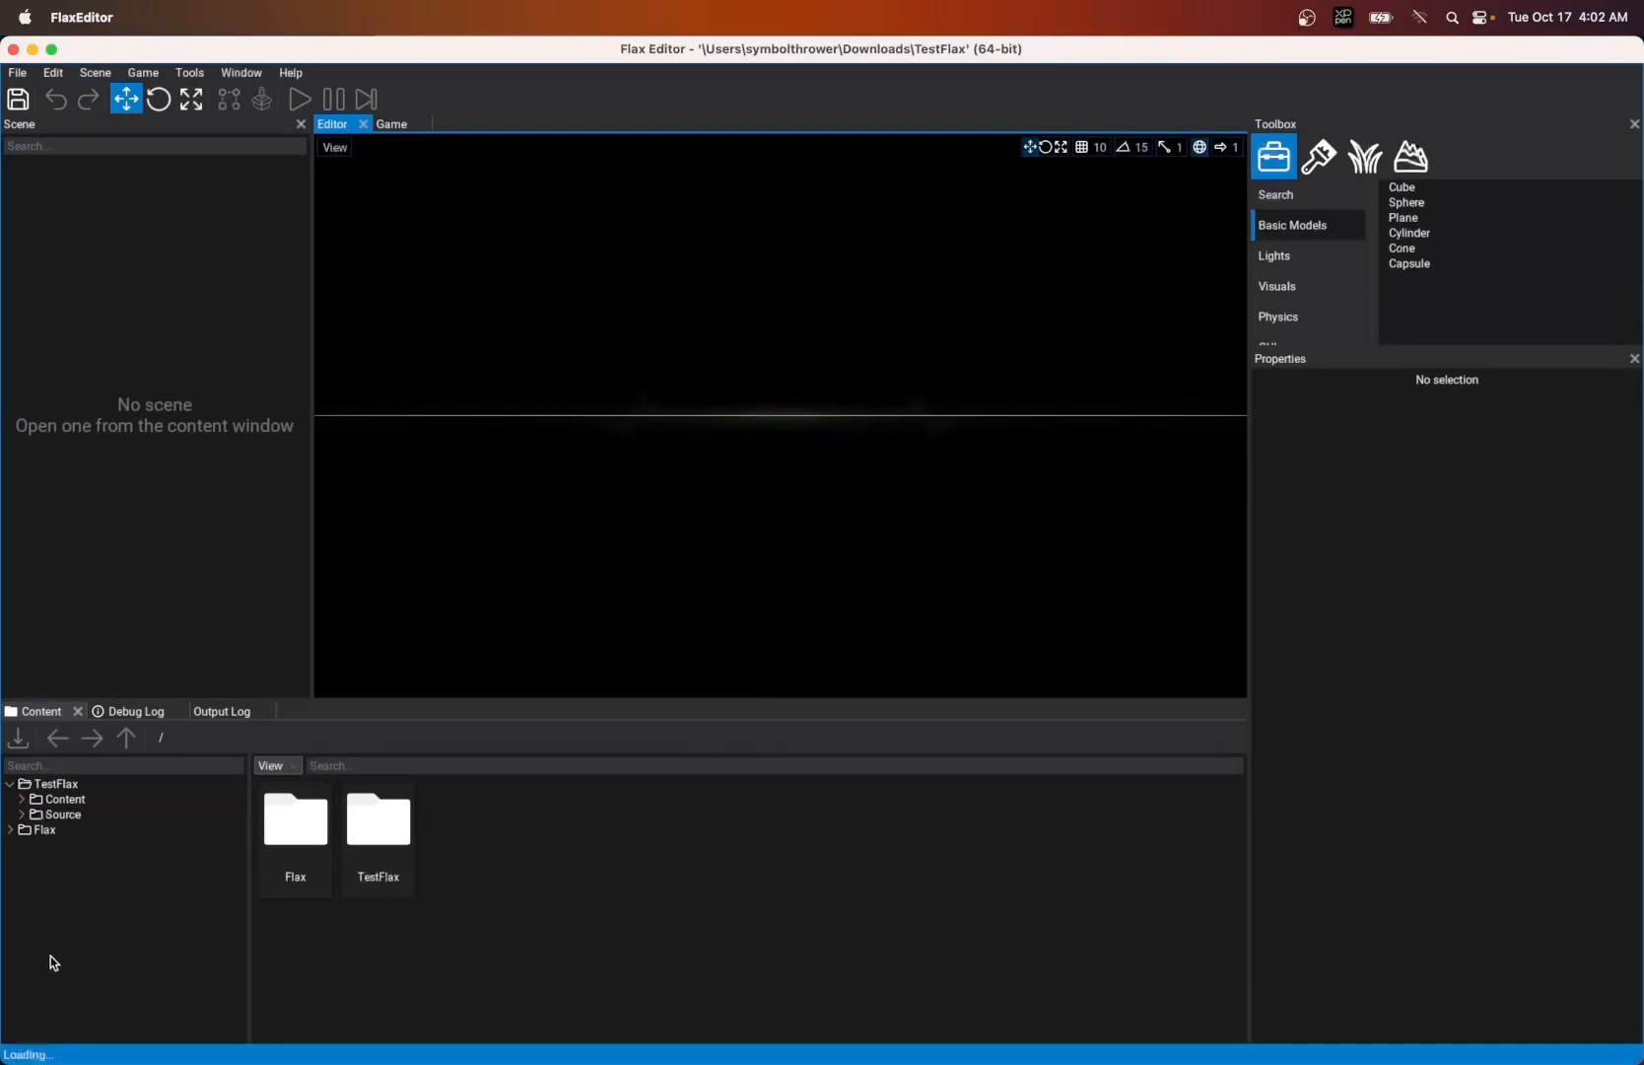
# - Examine the Debug Log and Output Log for the loading and script compilation of the TestFlax project
pyautogui.click(137, 710)
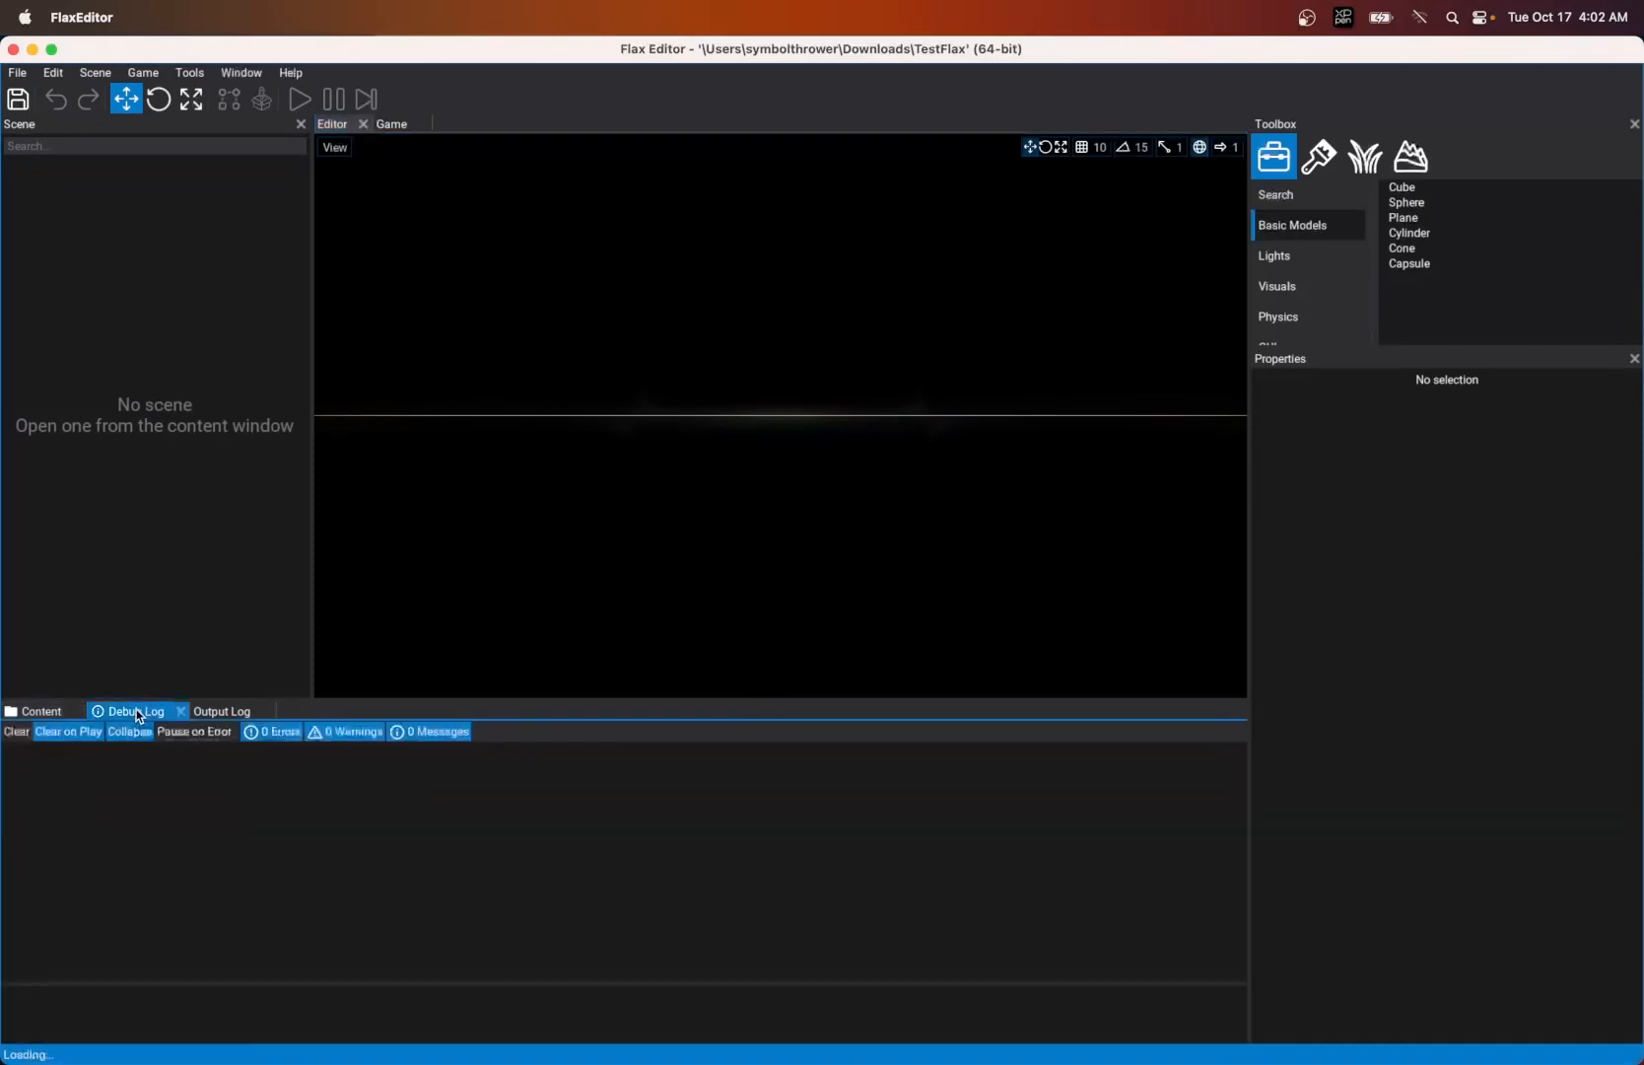
pyautogui.click(221, 711)
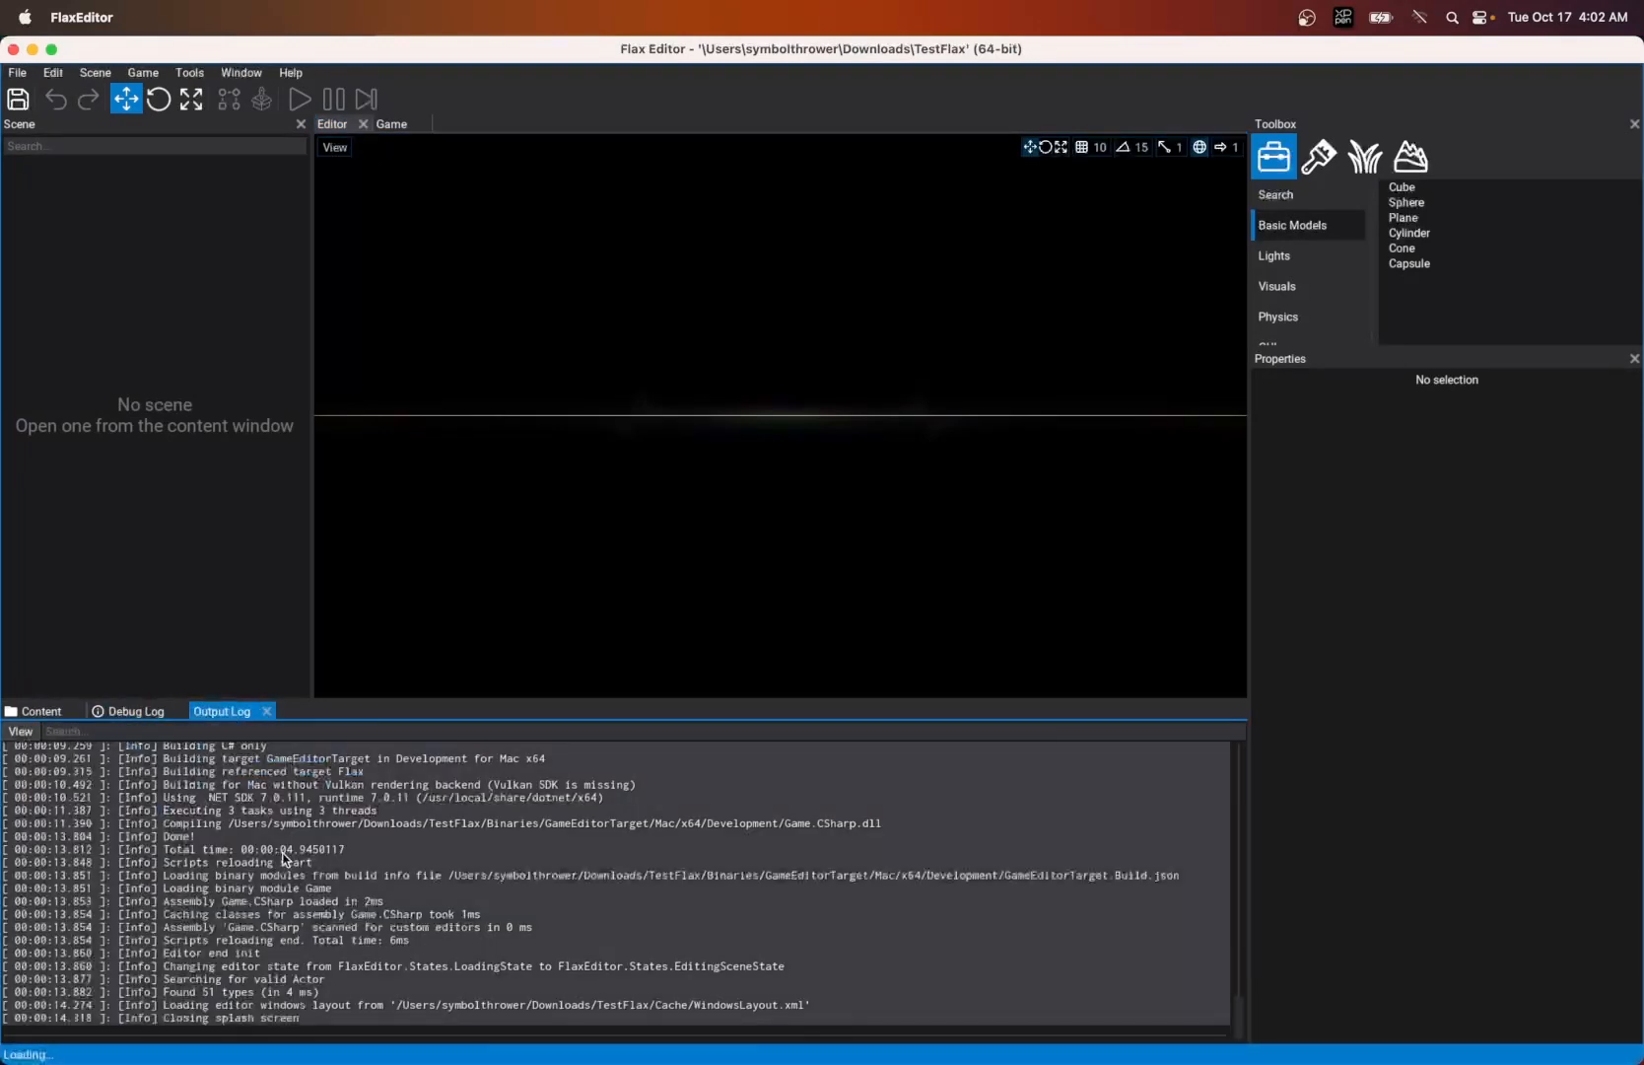
# - Create a new scene named TestScene in the TestFlax Content folder and open it
pyautogui.click(40, 714)
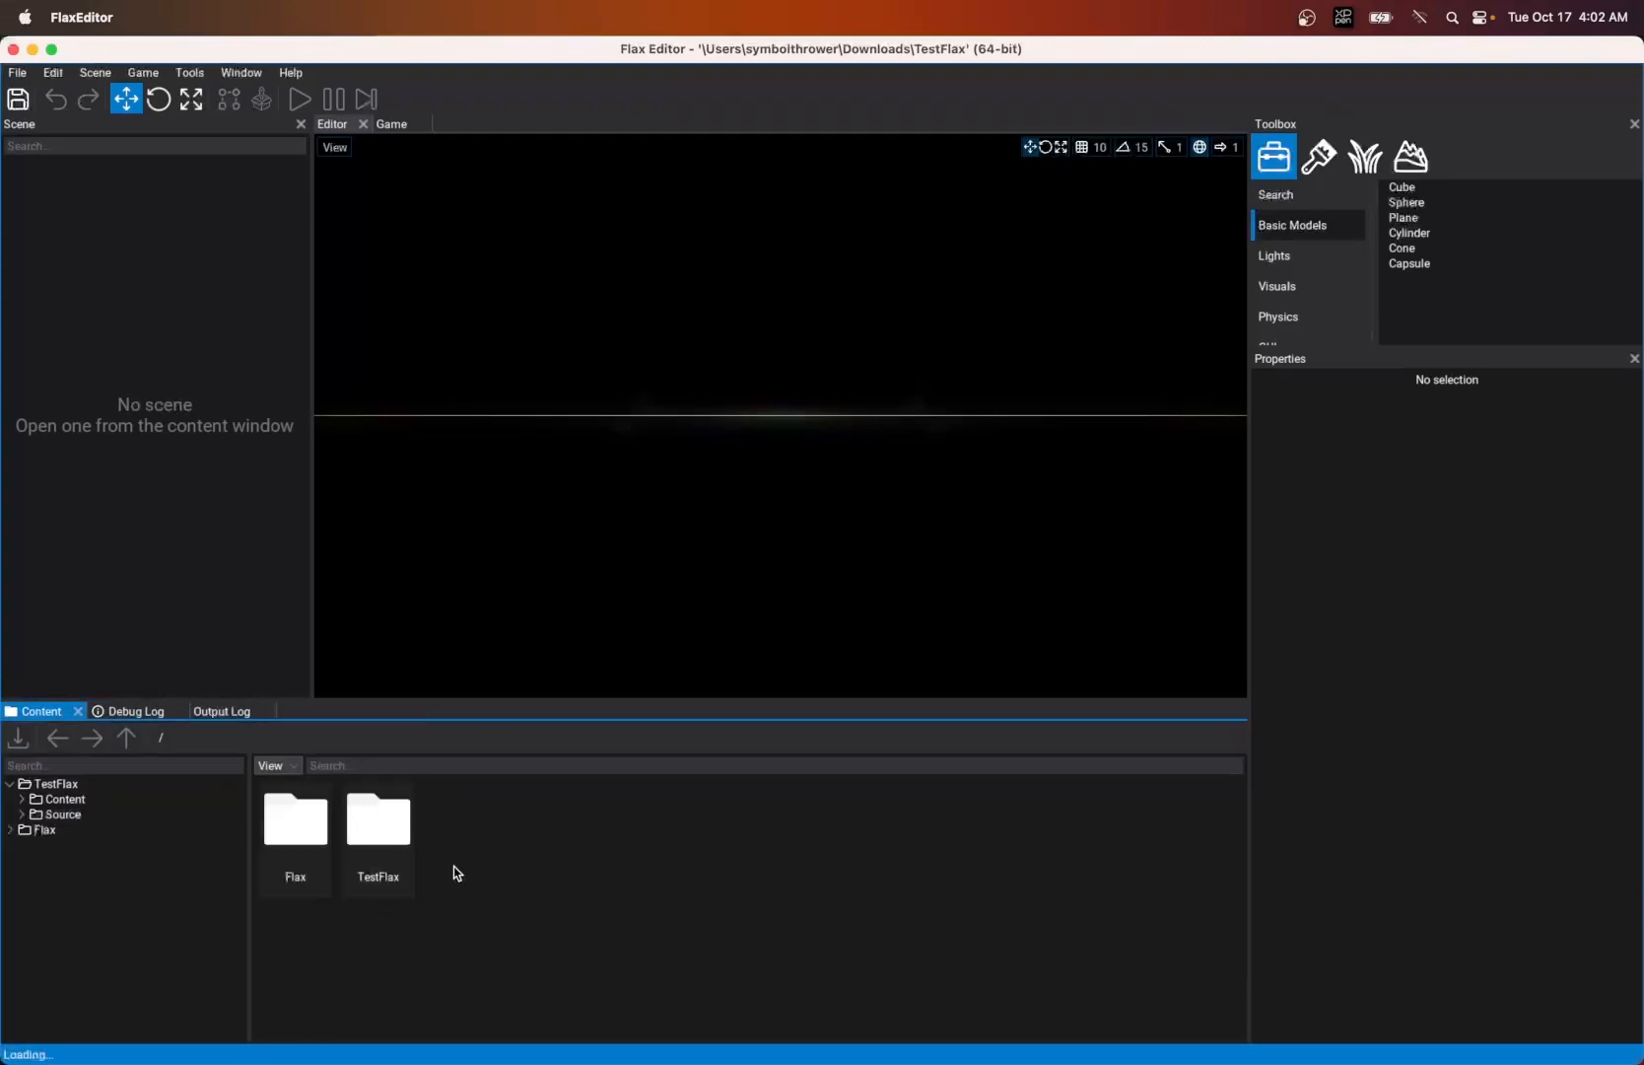
pyautogui.click(64, 804)
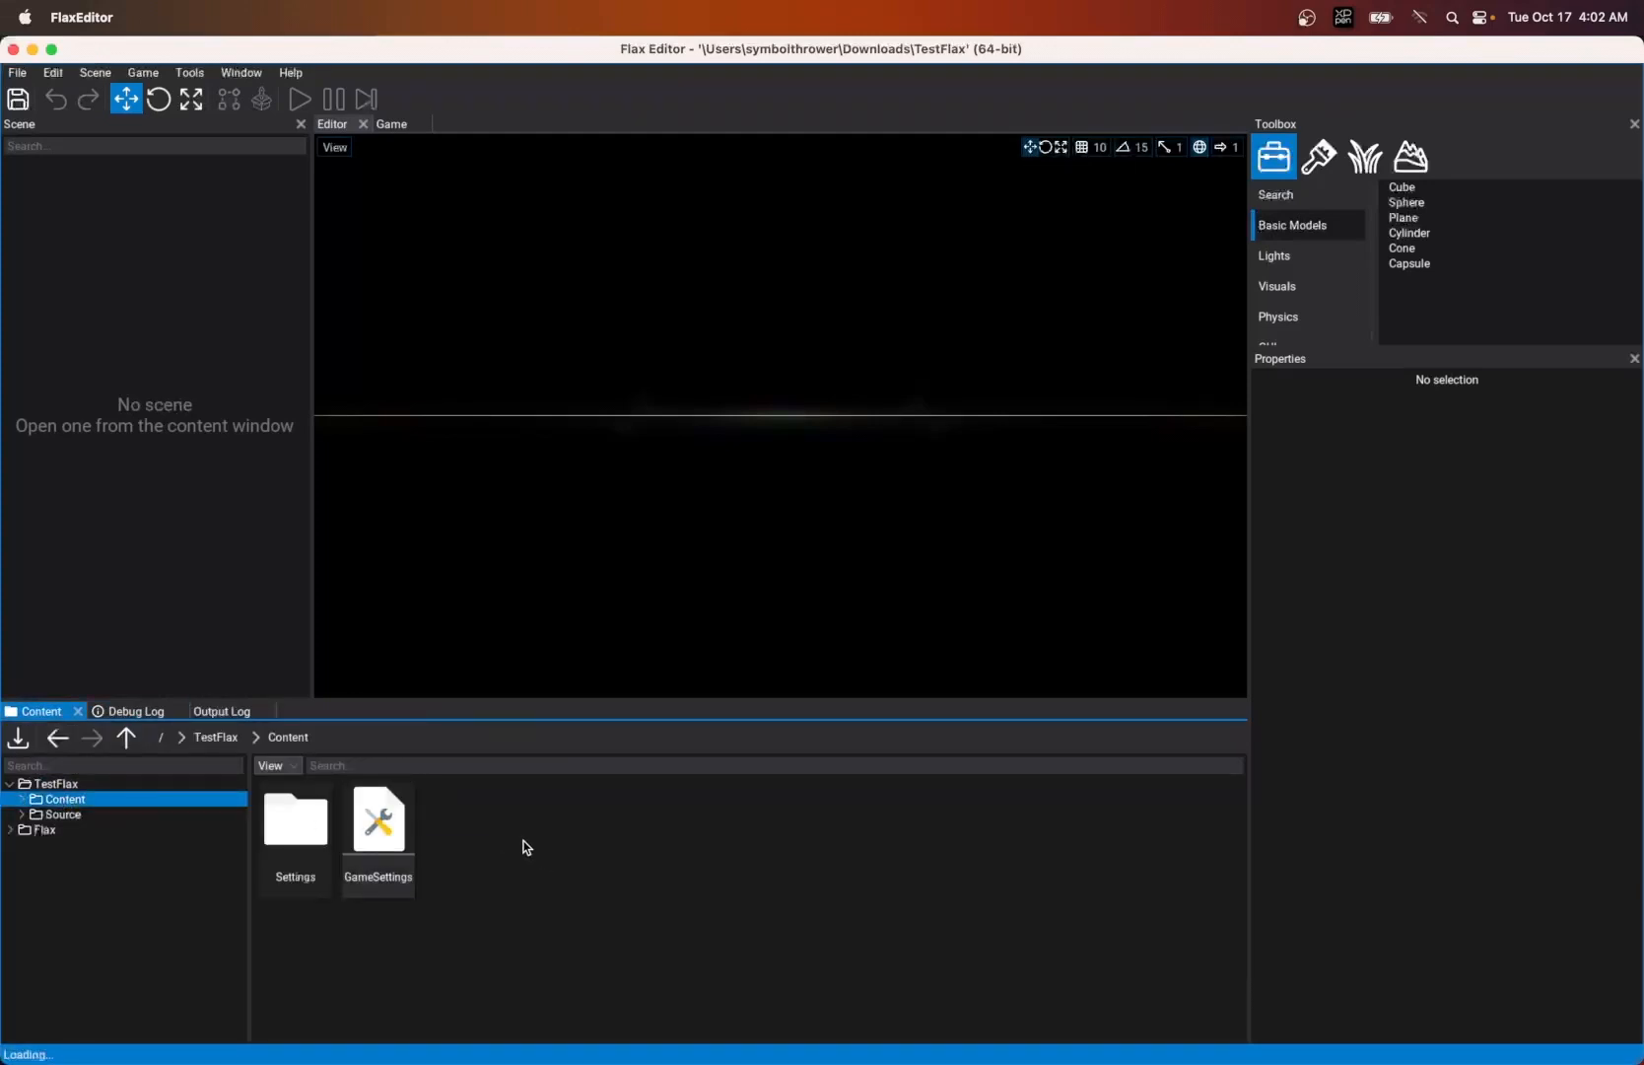
pyautogui.rightClick(524, 845)
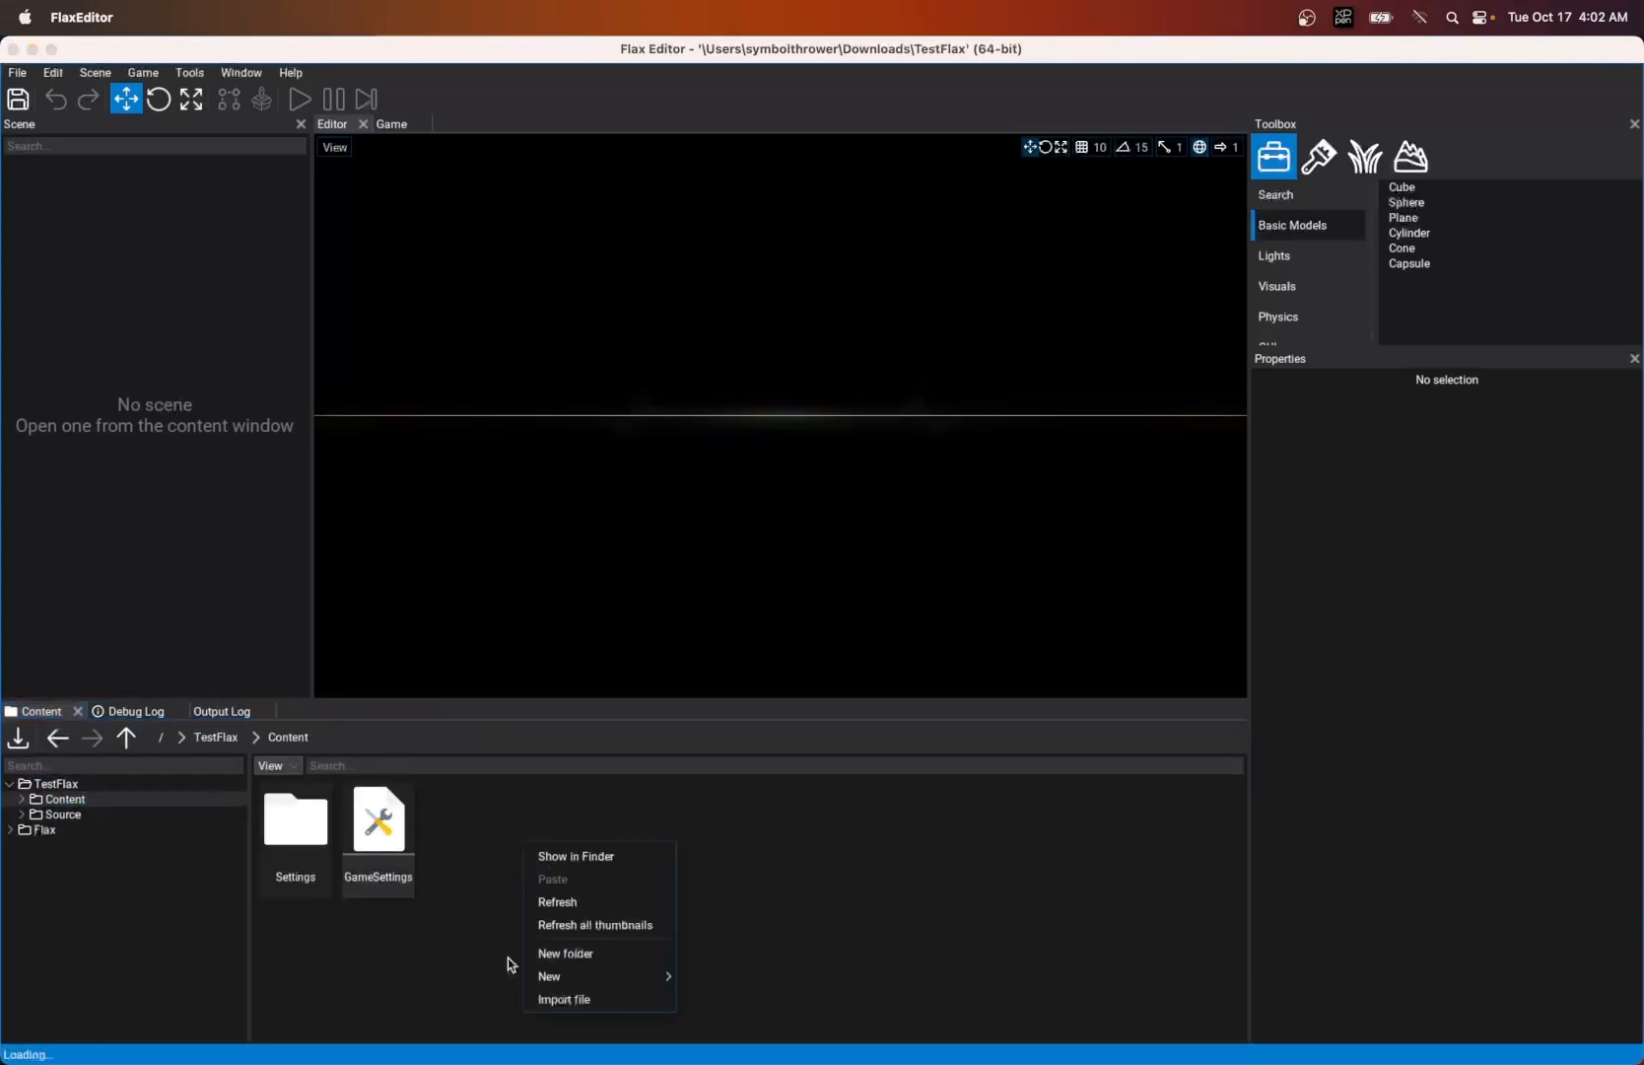
pyautogui.moveTo(589, 976)
pyautogui.click(724, 930)
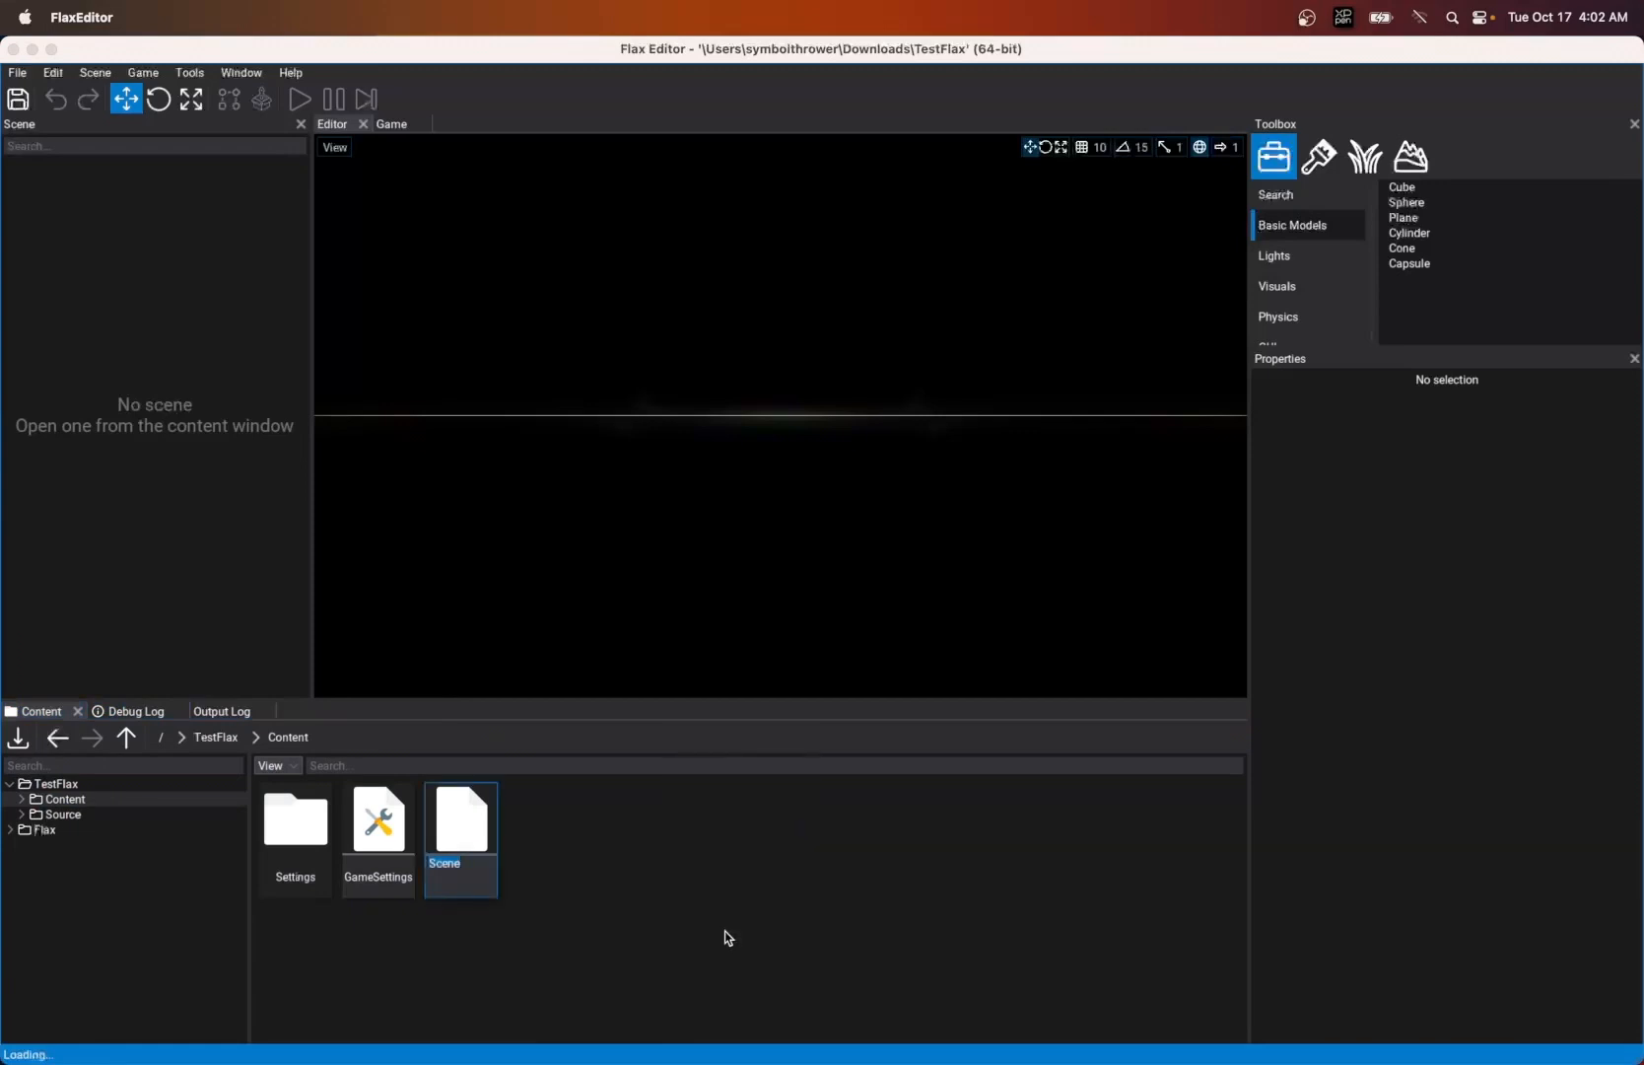
pyautogui.press('Return')
pyautogui.write('Test')
pyautogui.press('Return')
pyautogui.doubleClick(484, 836)
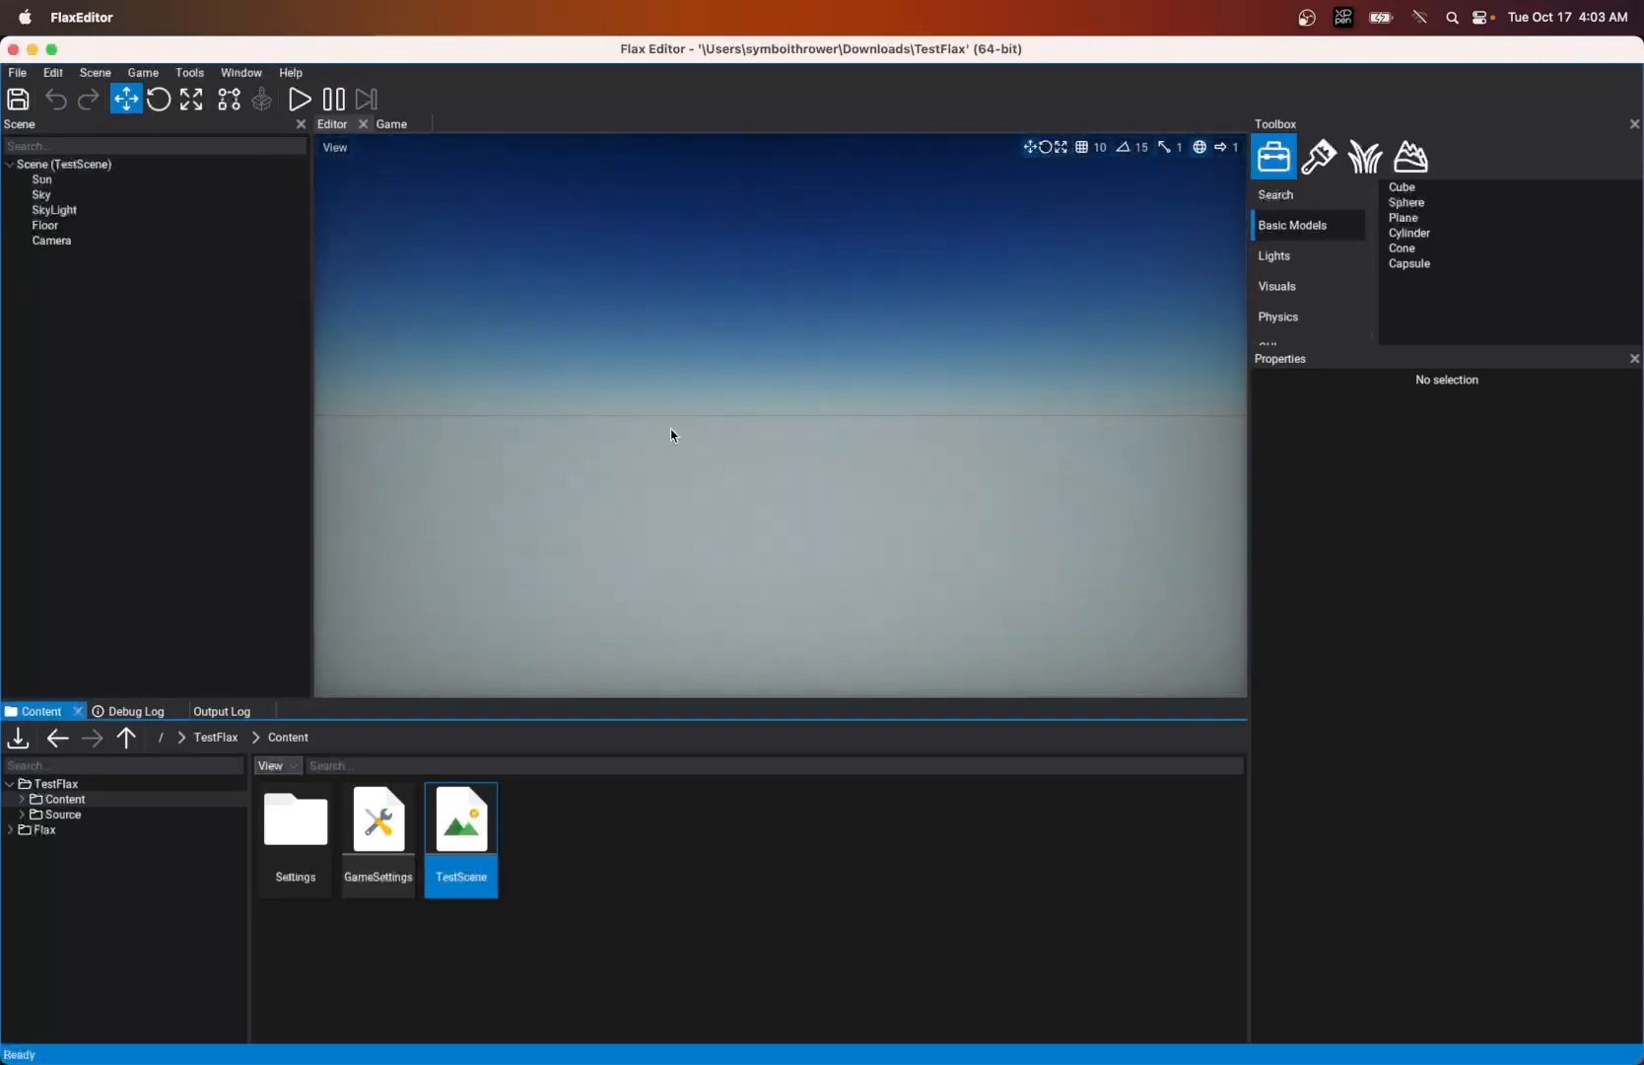
# - Frame the Floor actor in the editor viewport and examine it from several angles and distances
pyautogui.click(99, 225)
pyautogui.press('f')
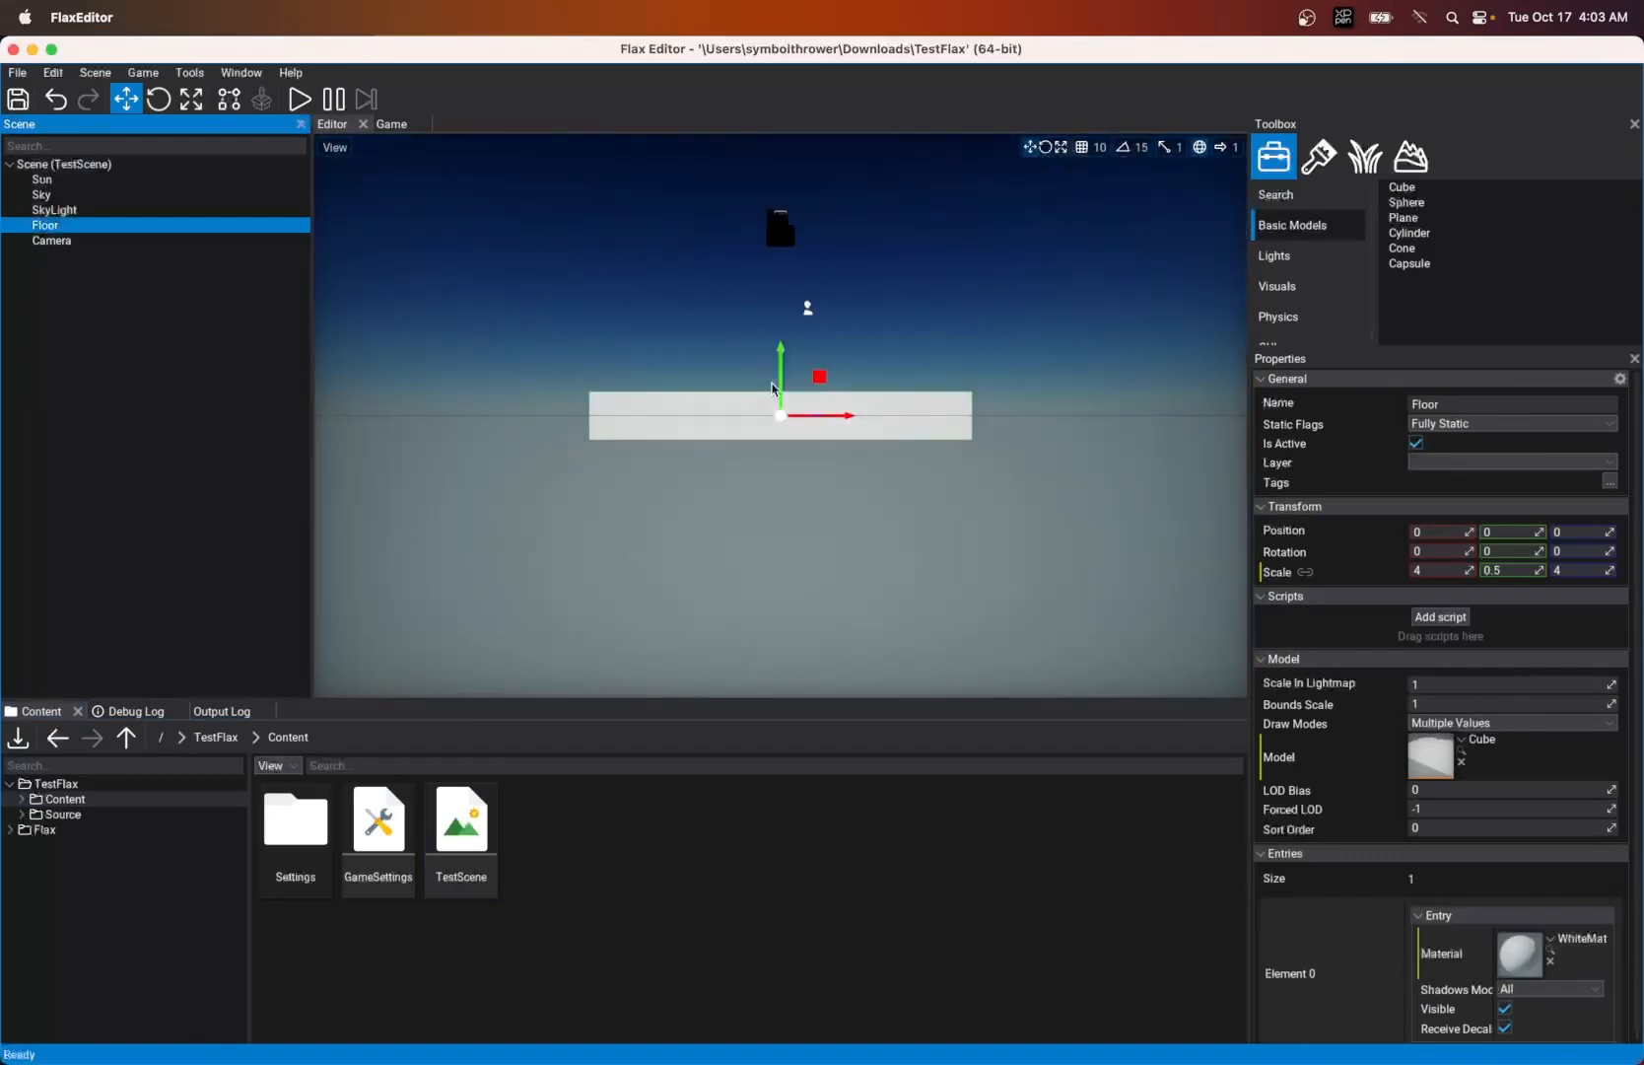
pyautogui.keyDown('alt'); pyautogui.moveTo(786, 351); pyautogui.dragTo(804, 333); pyautogui.keyUp('alt')
pyautogui.scroll(5, 750, 330)
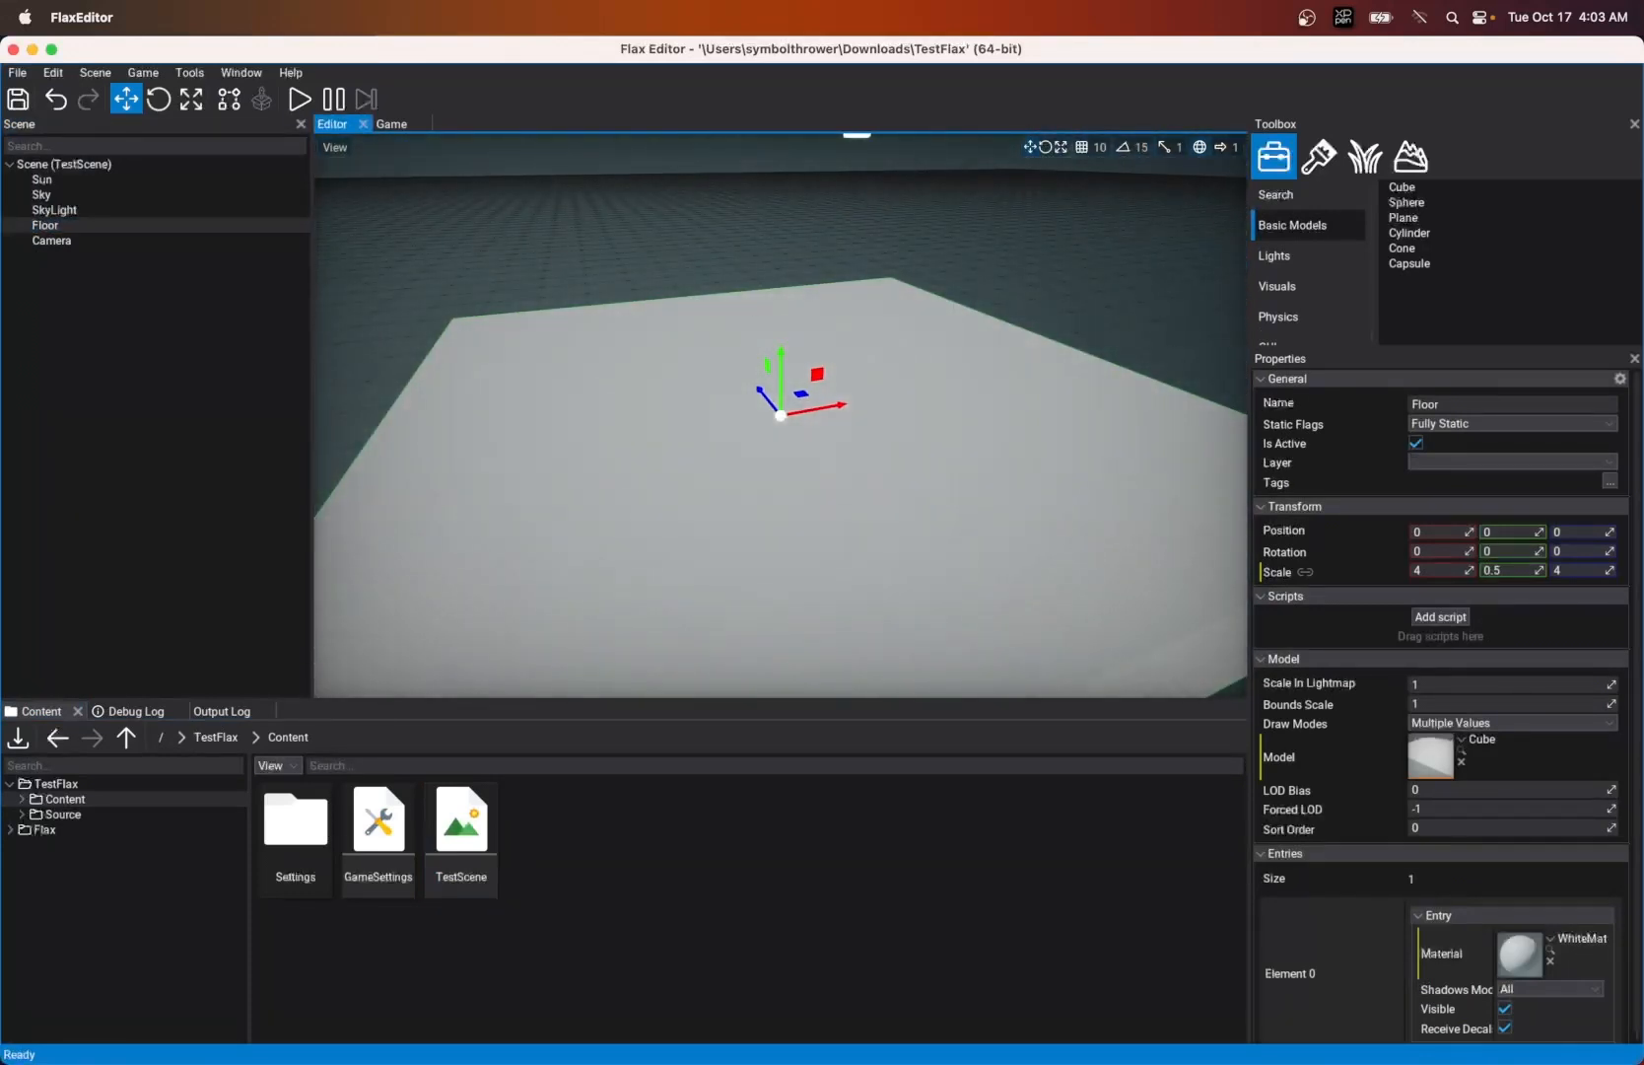
pyautogui.scroll(-3, 630, 311)
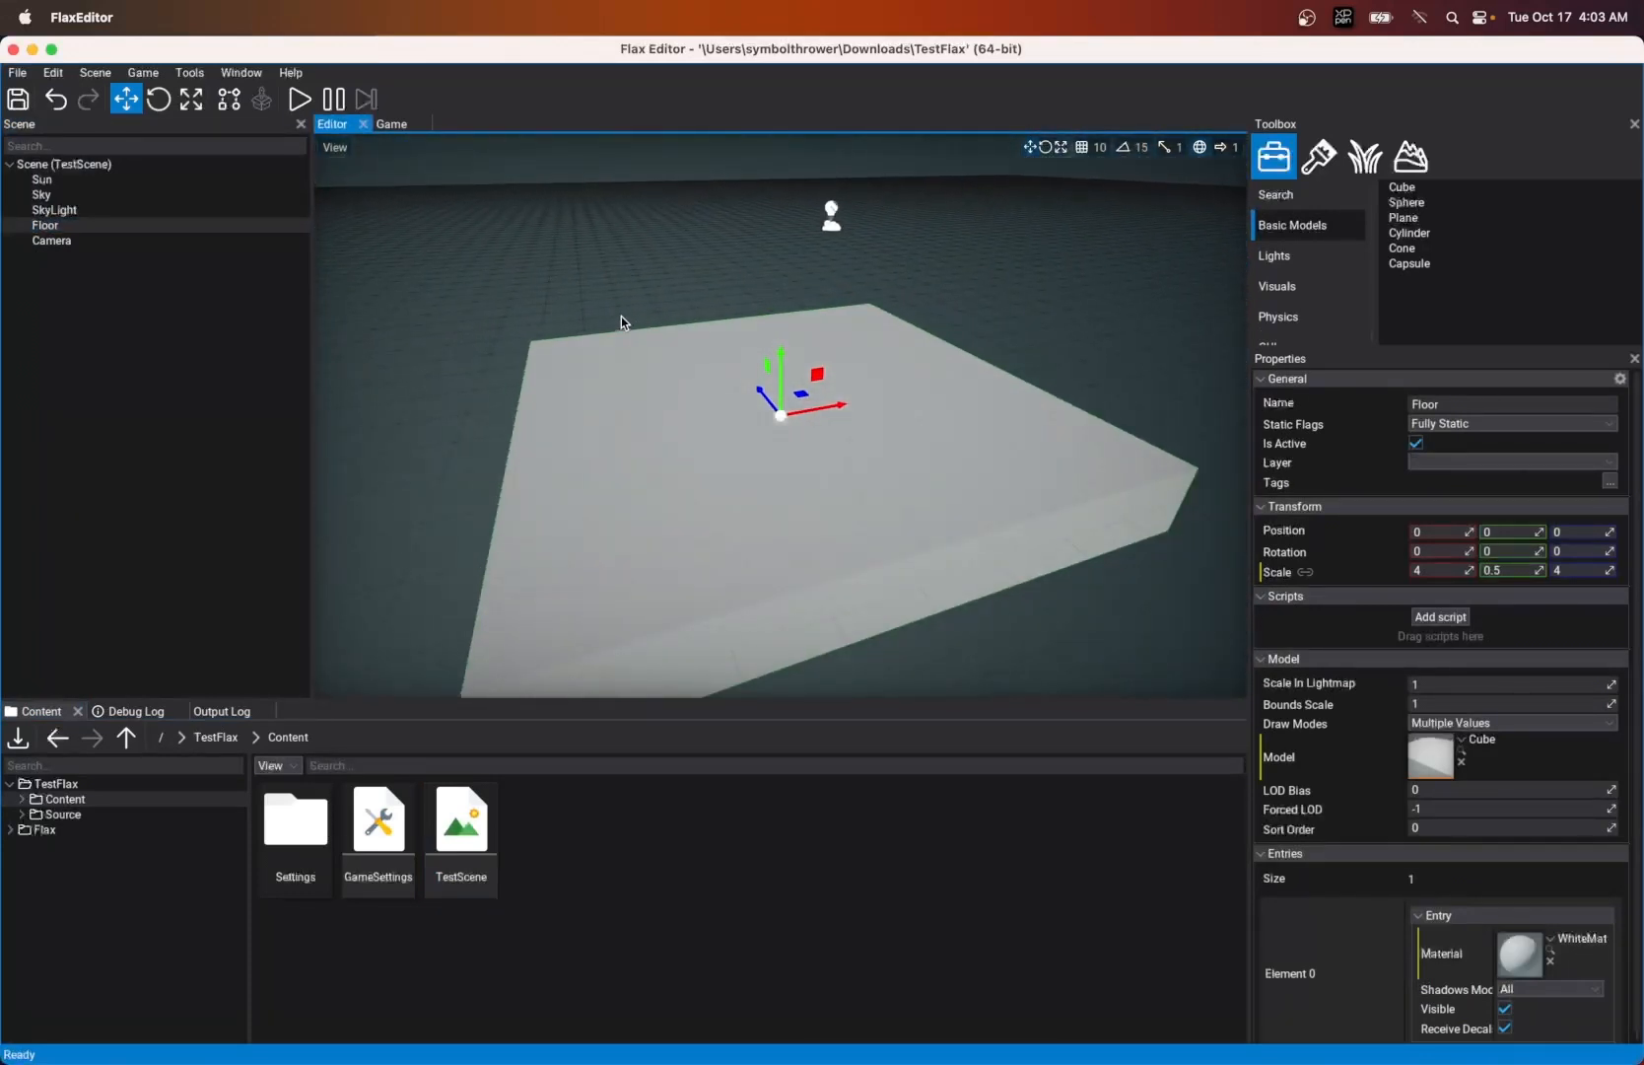
pyautogui.keyDown('alt'); pyautogui.moveTo(621, 317); pyautogui.dragTo(612, 309); pyautogui.keyUp('alt')
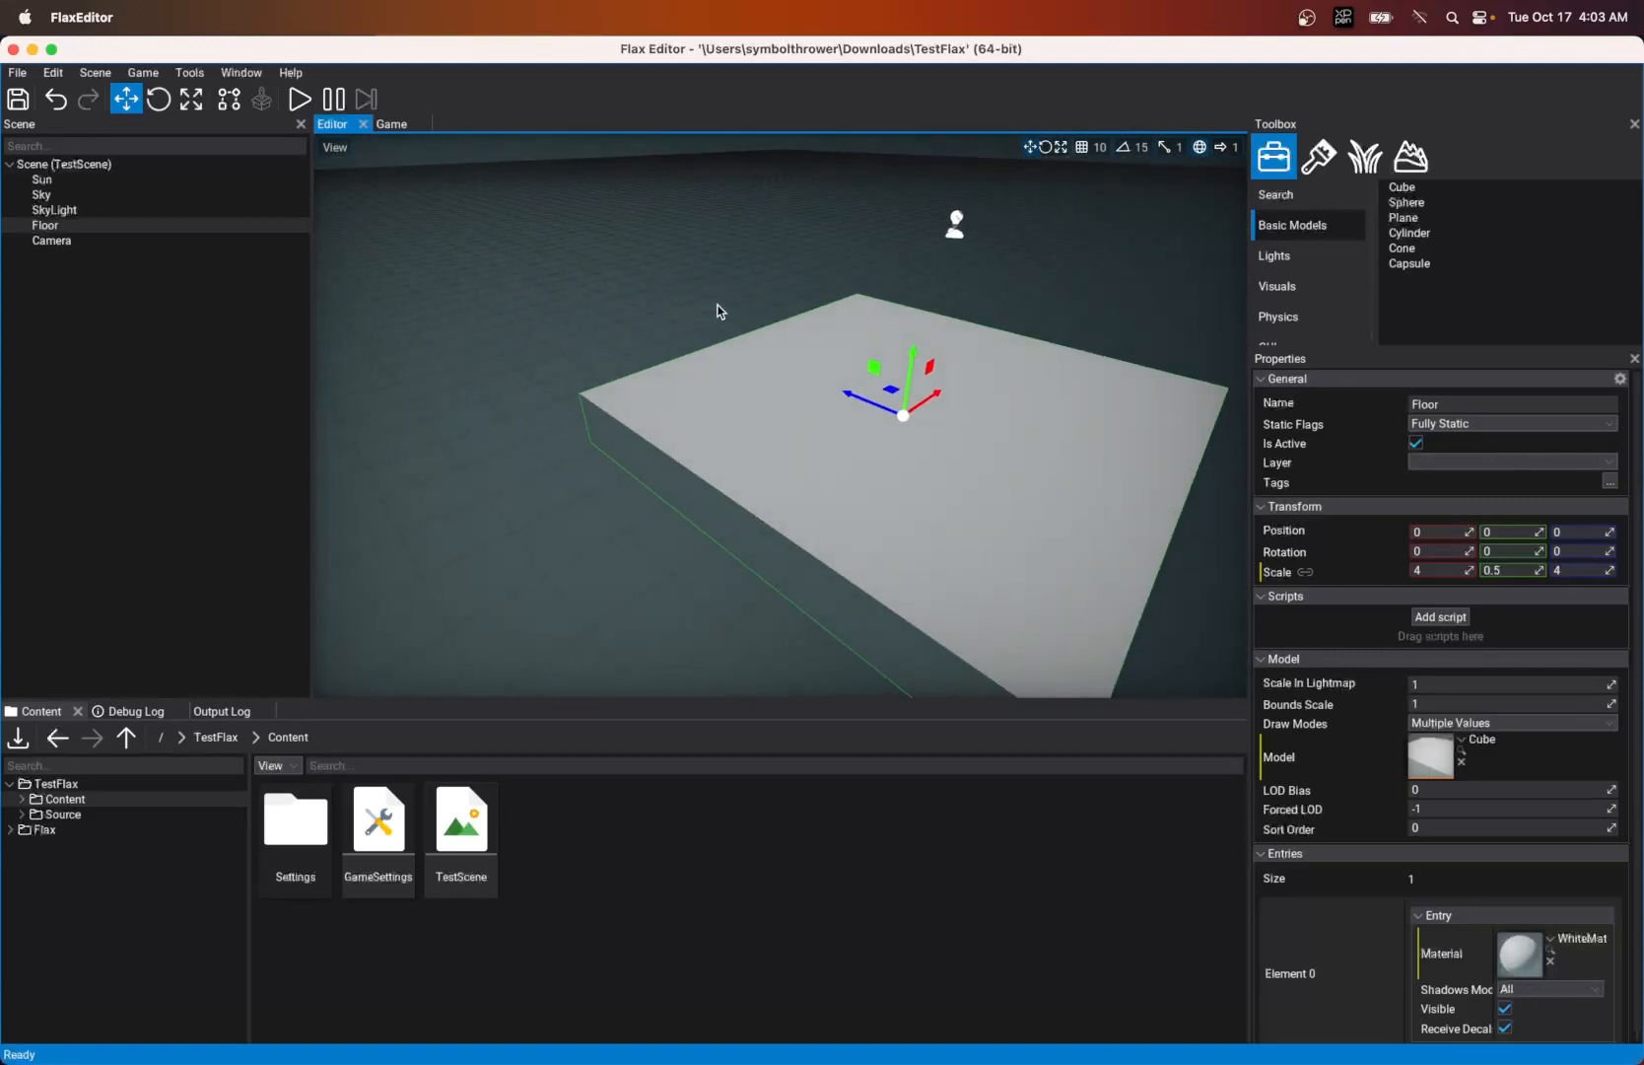
pyautogui.moveTo(718, 310)
pyautogui.mouseDown(button='right')
pyautogui.moveTo(827, 298)
pyautogui.moveTo(720, 307)
pyautogui.mouseUp(button='right')
pyautogui.rightClick(66, 309)
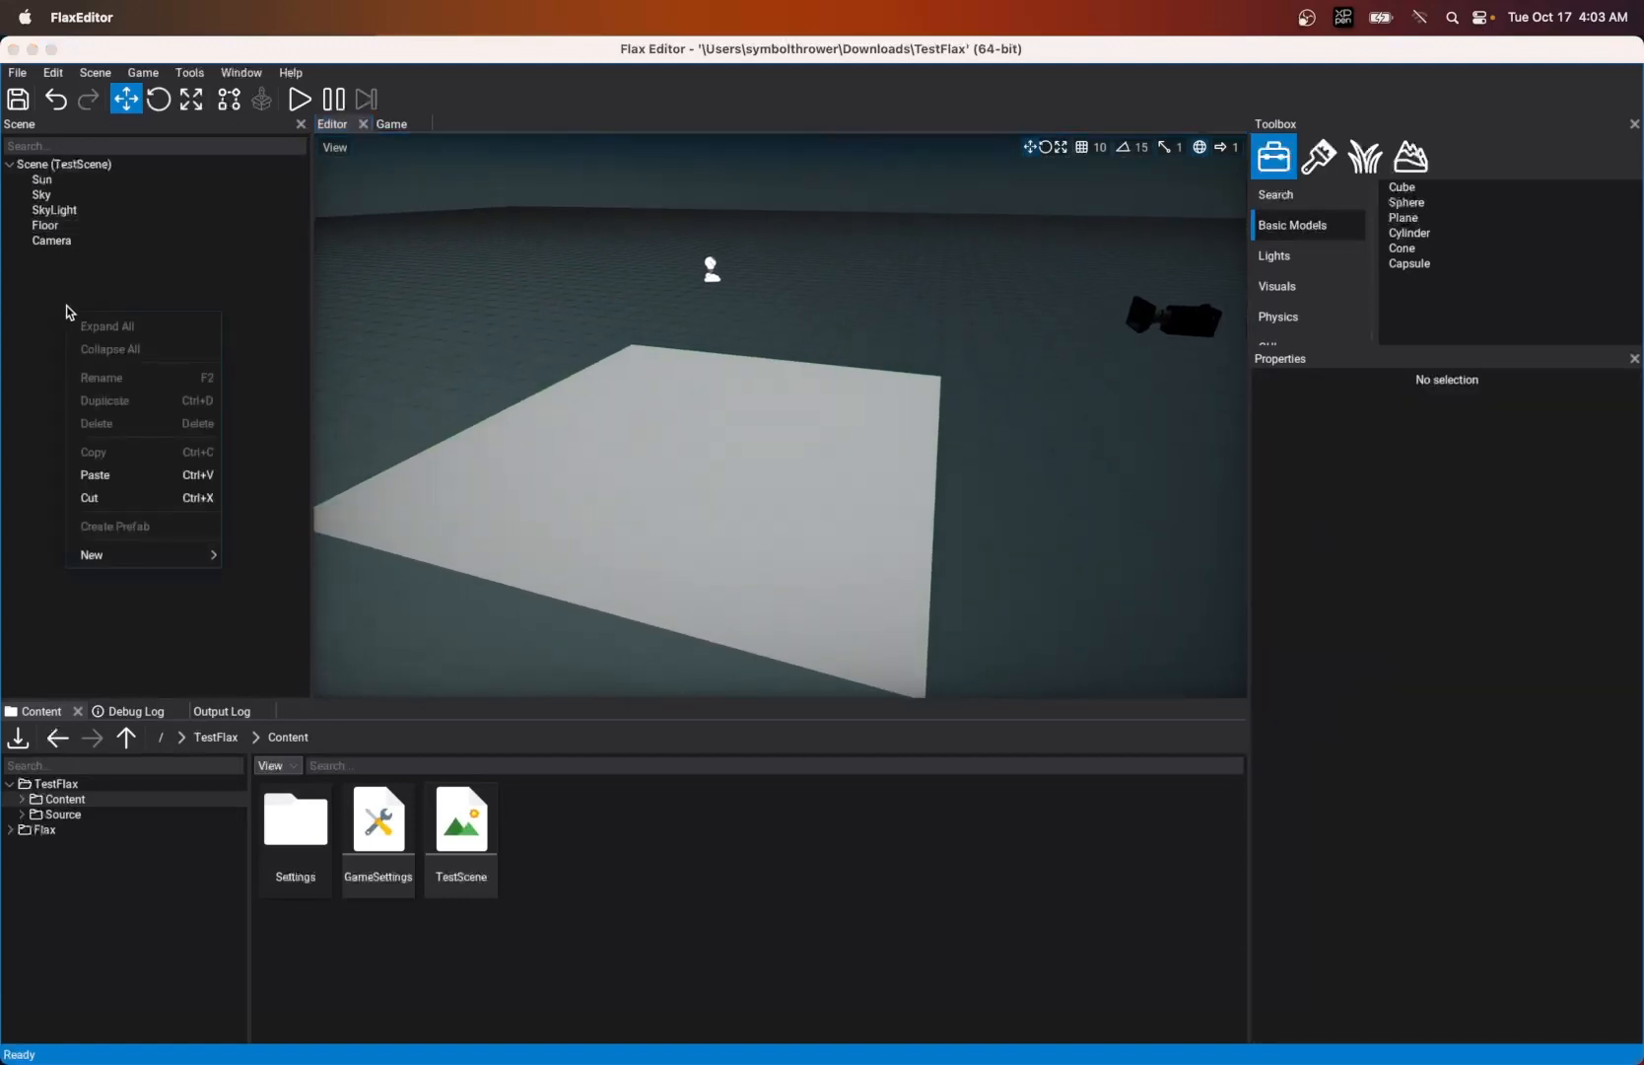
pyautogui.click(47, 268)
pyautogui.click(47, 225)
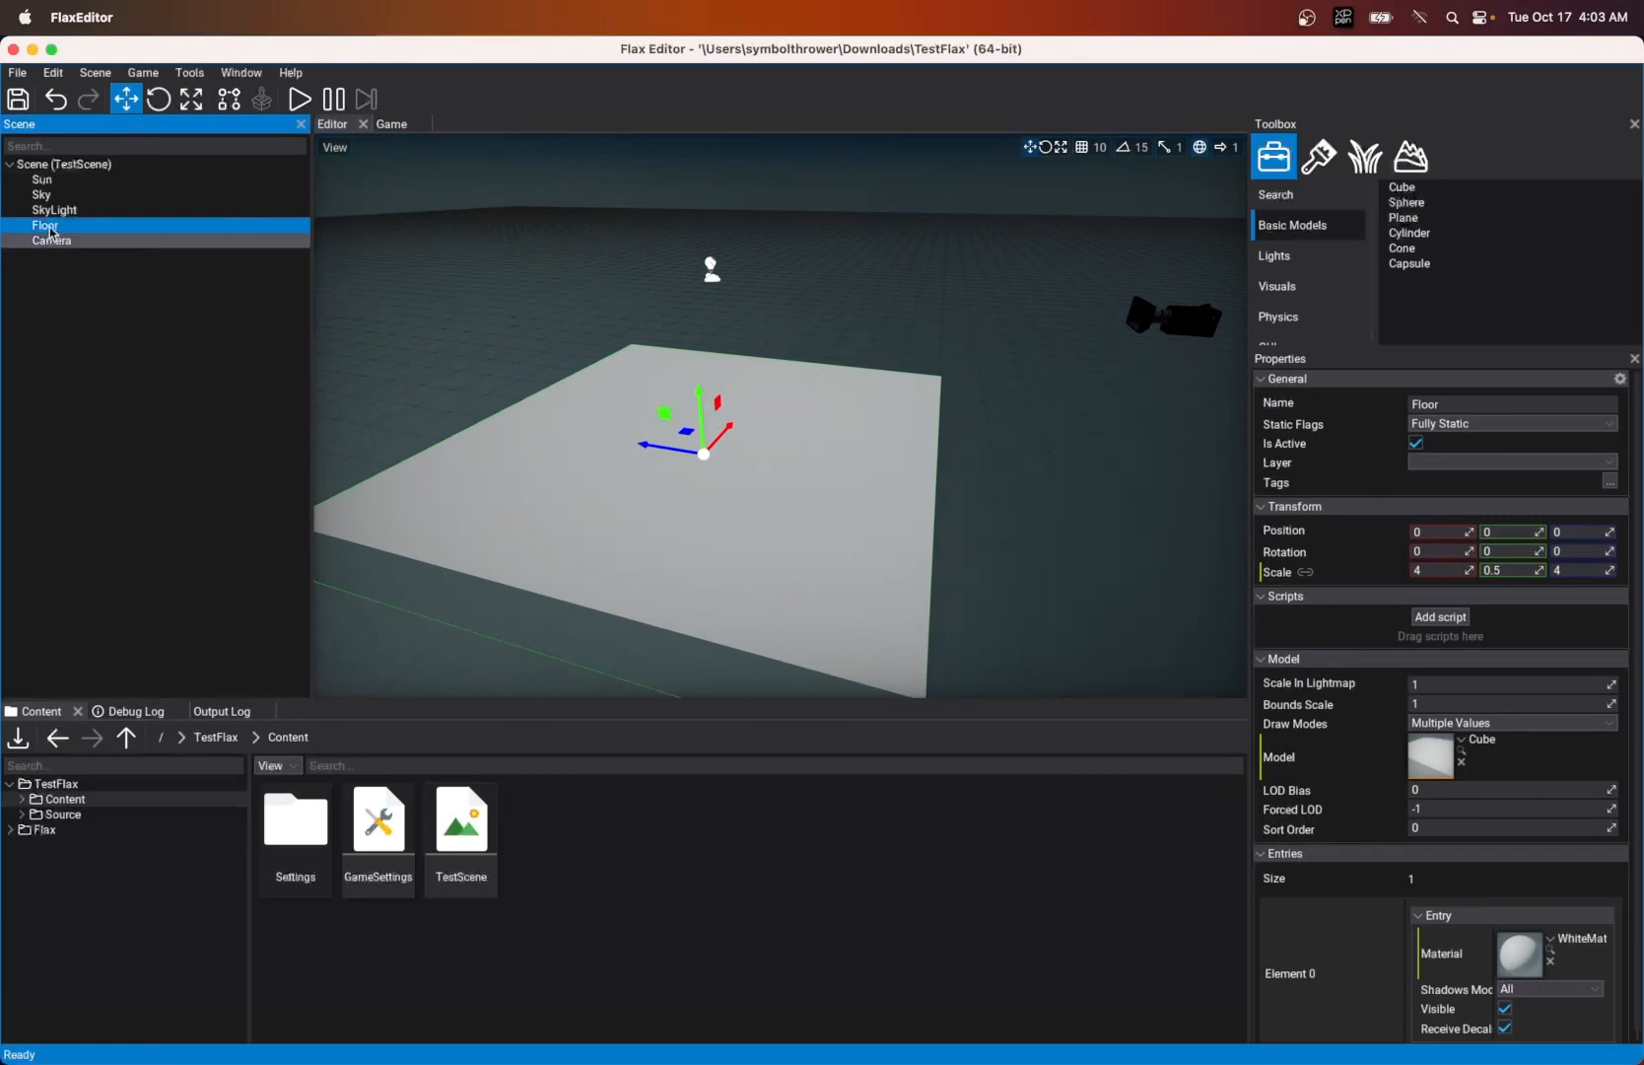
pyautogui.click(57, 285)
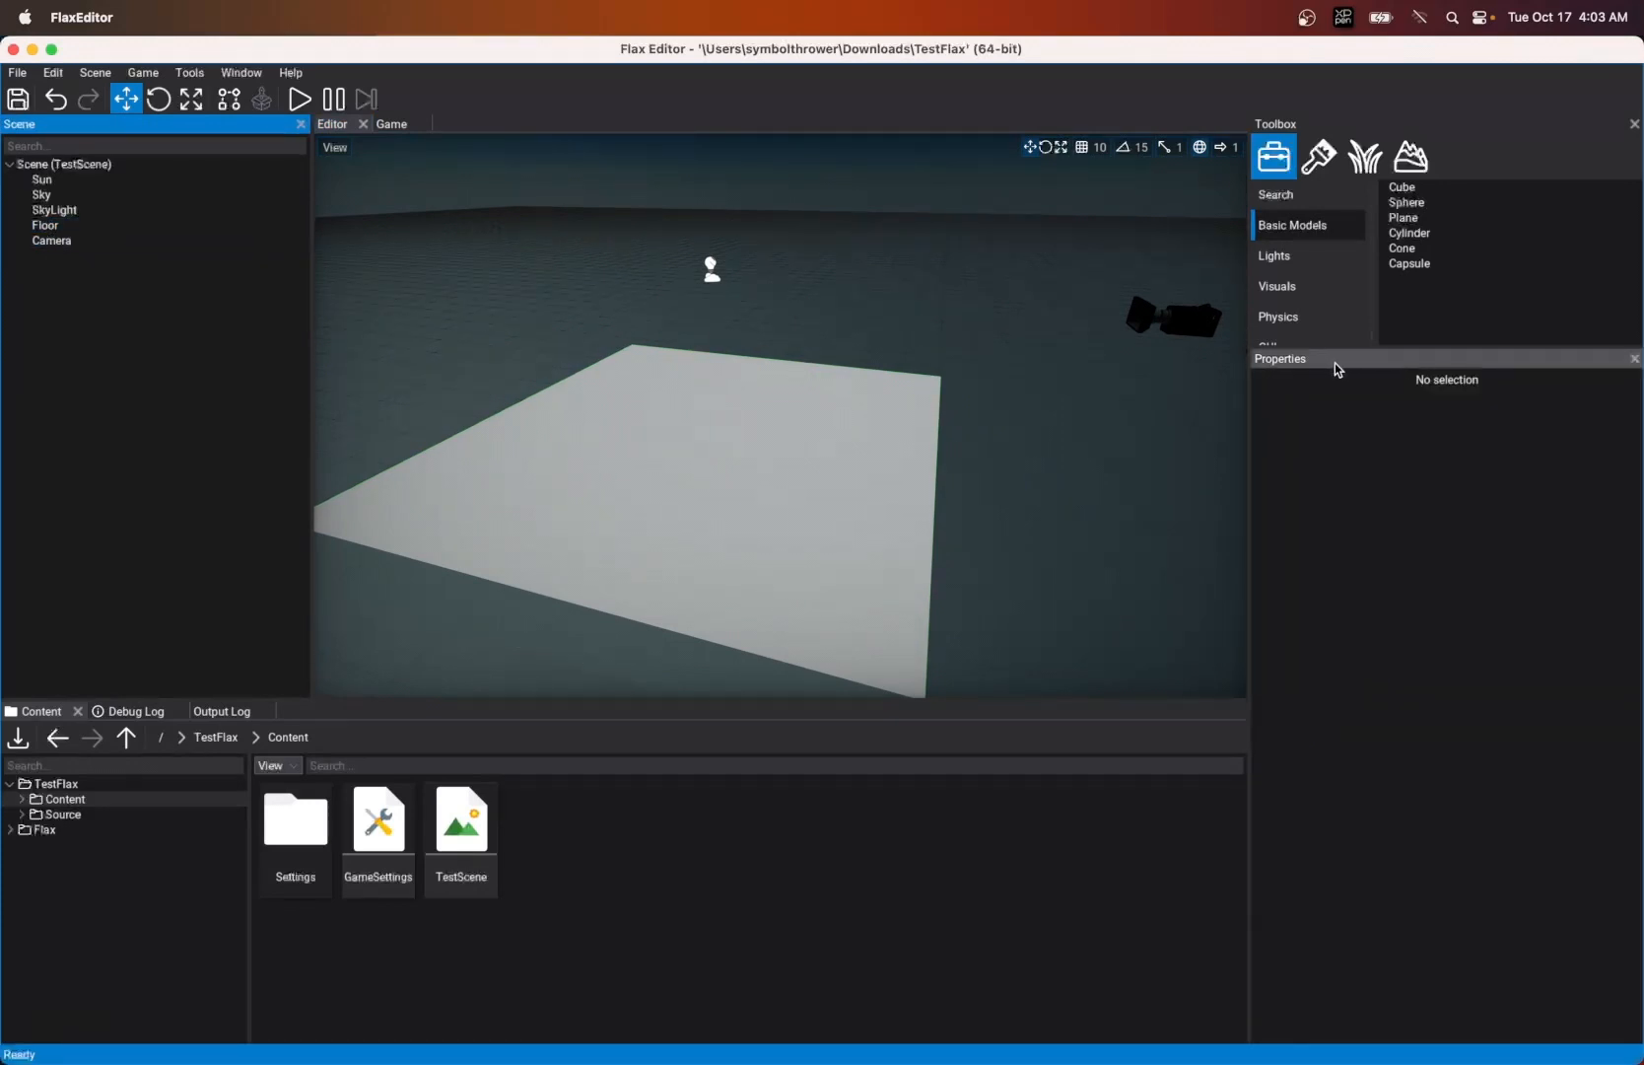
# - Enlarge the Toolbox panel so that all its categories down to Other fit, and leave no actor selected
pyautogui.moveTo(1412, 345); pyautogui.dragTo(1406, 449)
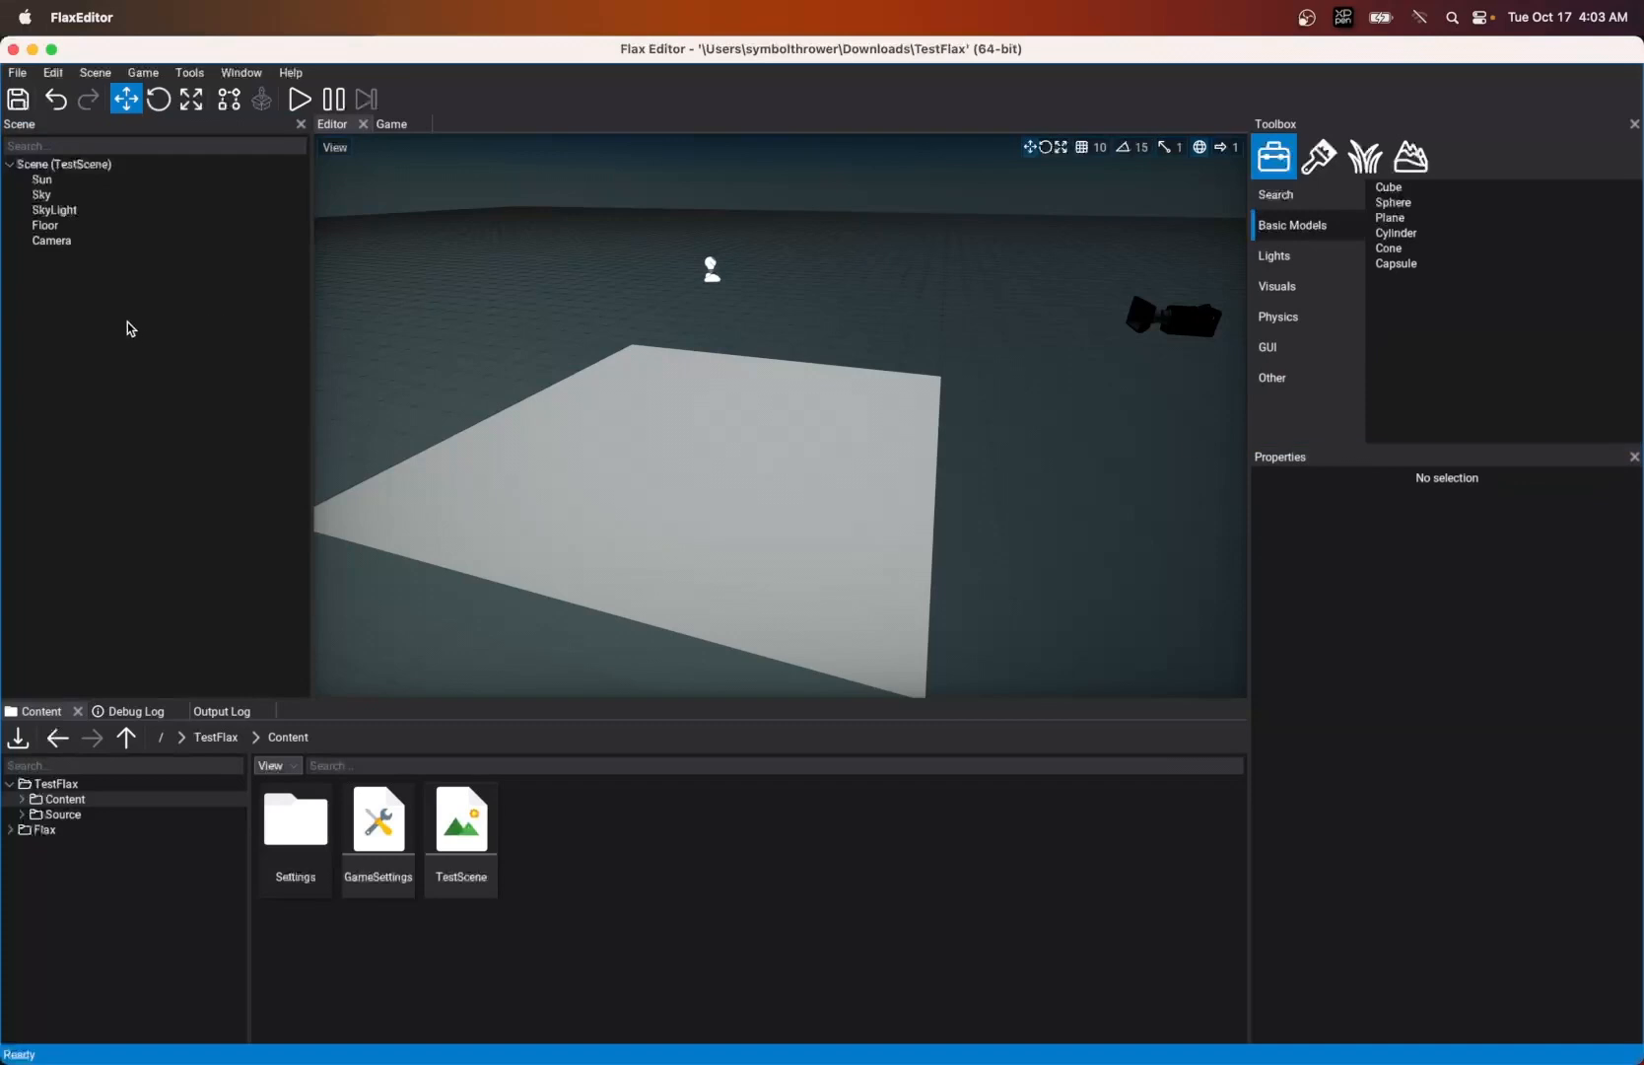
pyautogui.click(48, 226)
pyautogui.click(49, 281)
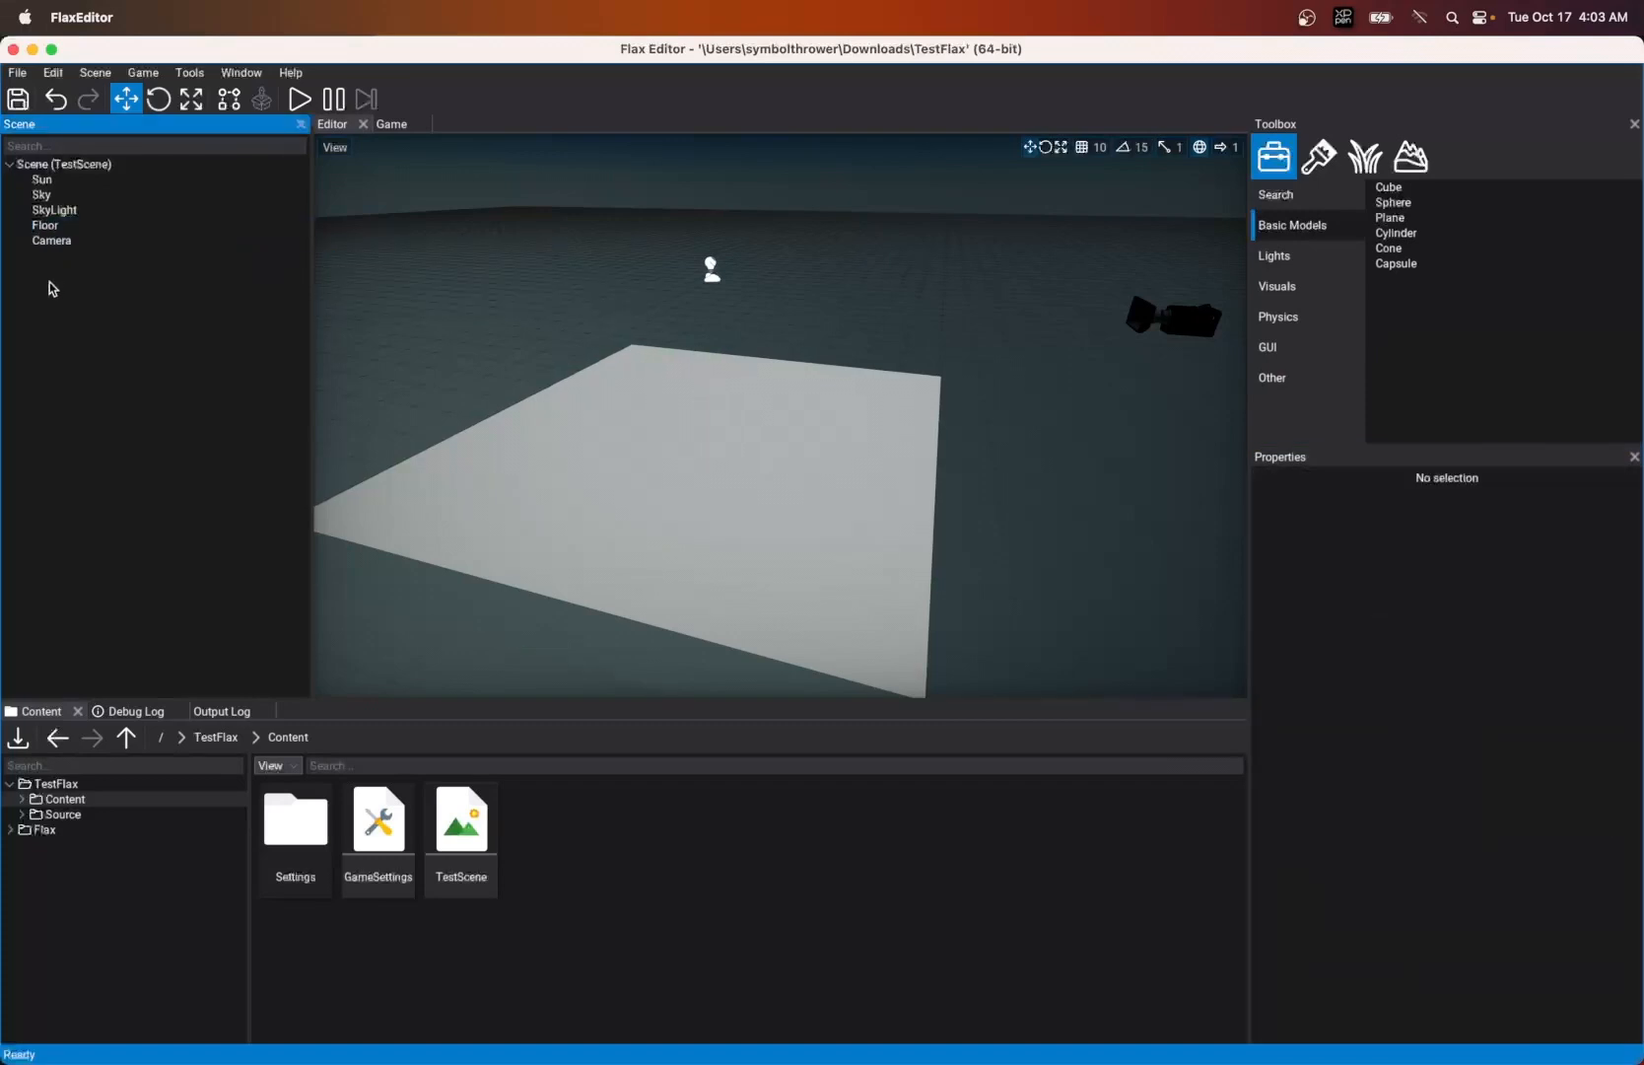
# - Add a Character Controller physics actor to TestScene
pyautogui.rightClick(65, 309)
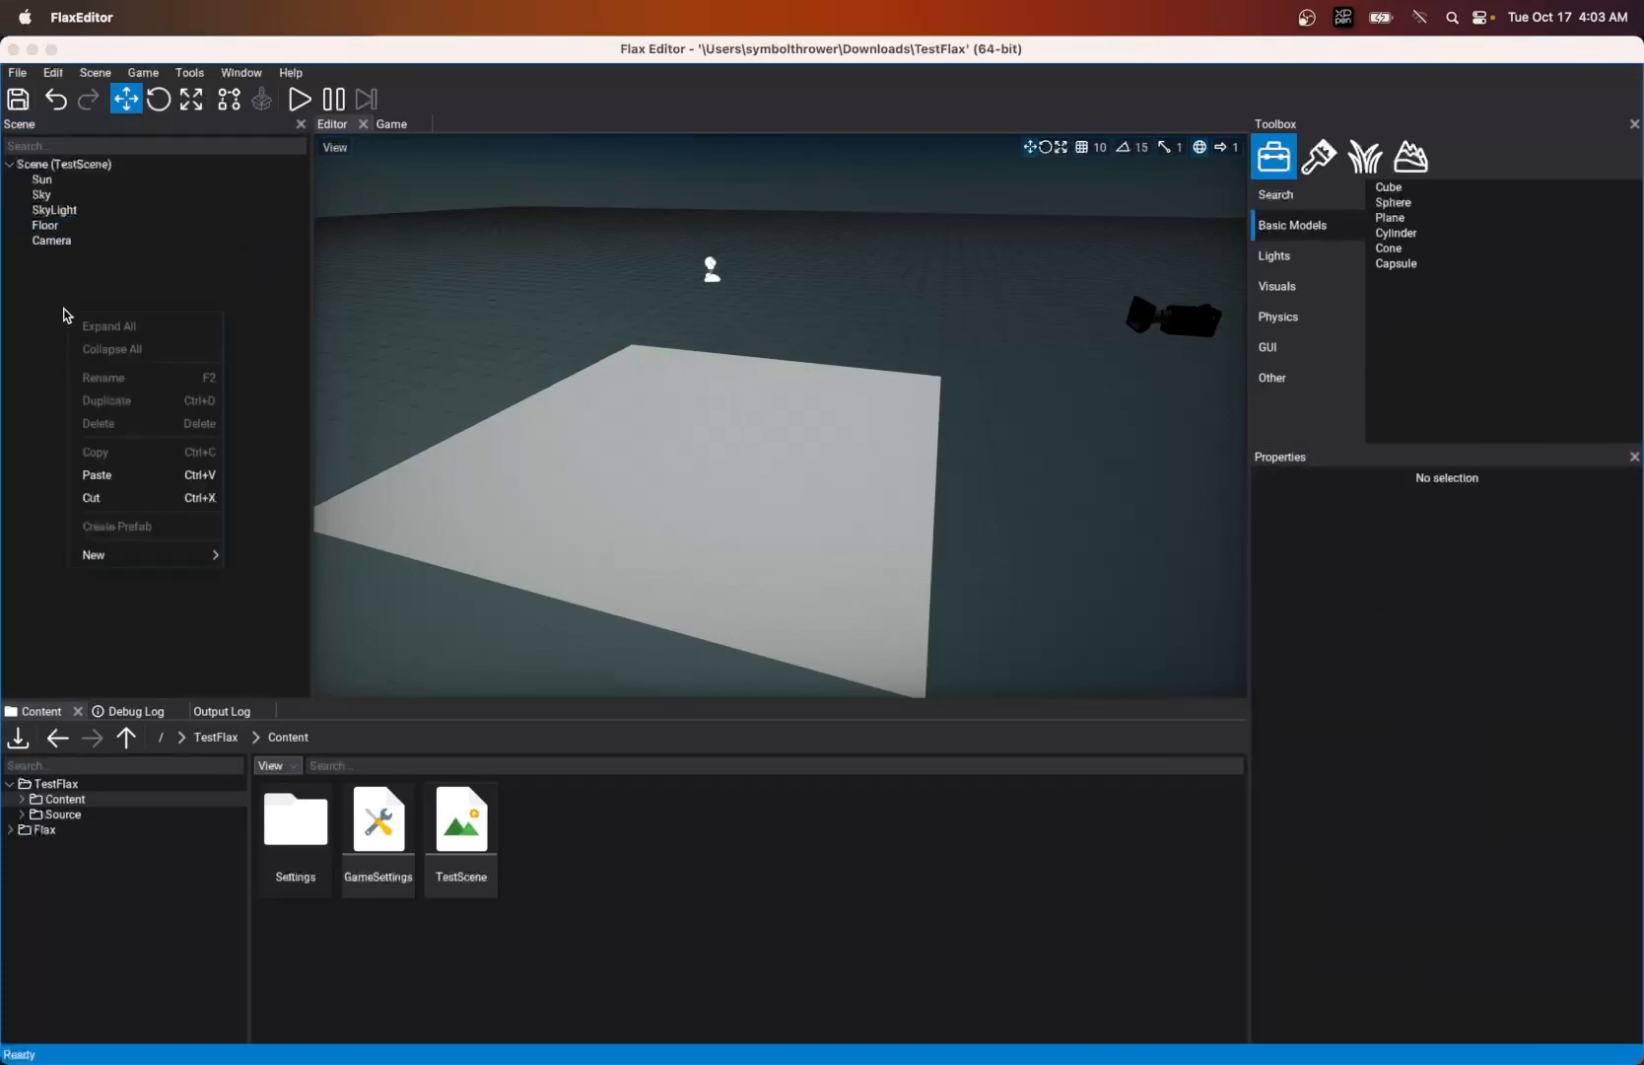
pyautogui.moveTo(128, 555)
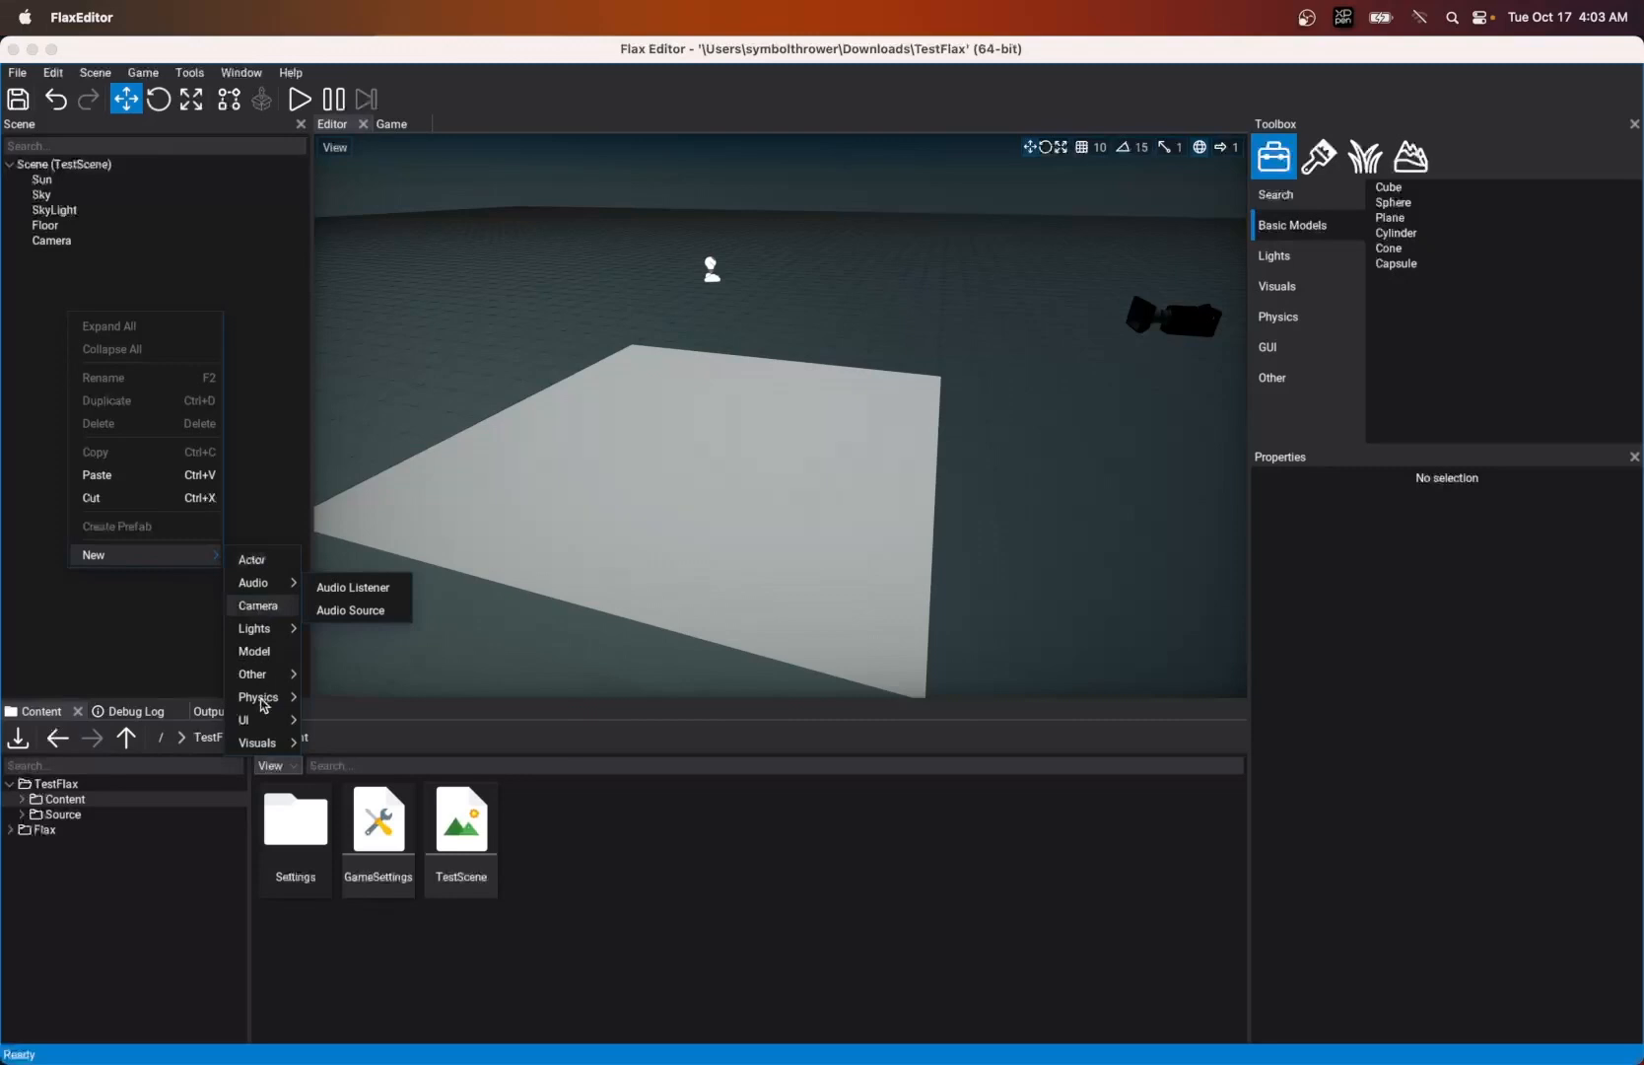
pyautogui.moveTo(260, 706)
pyautogui.click(365, 701)
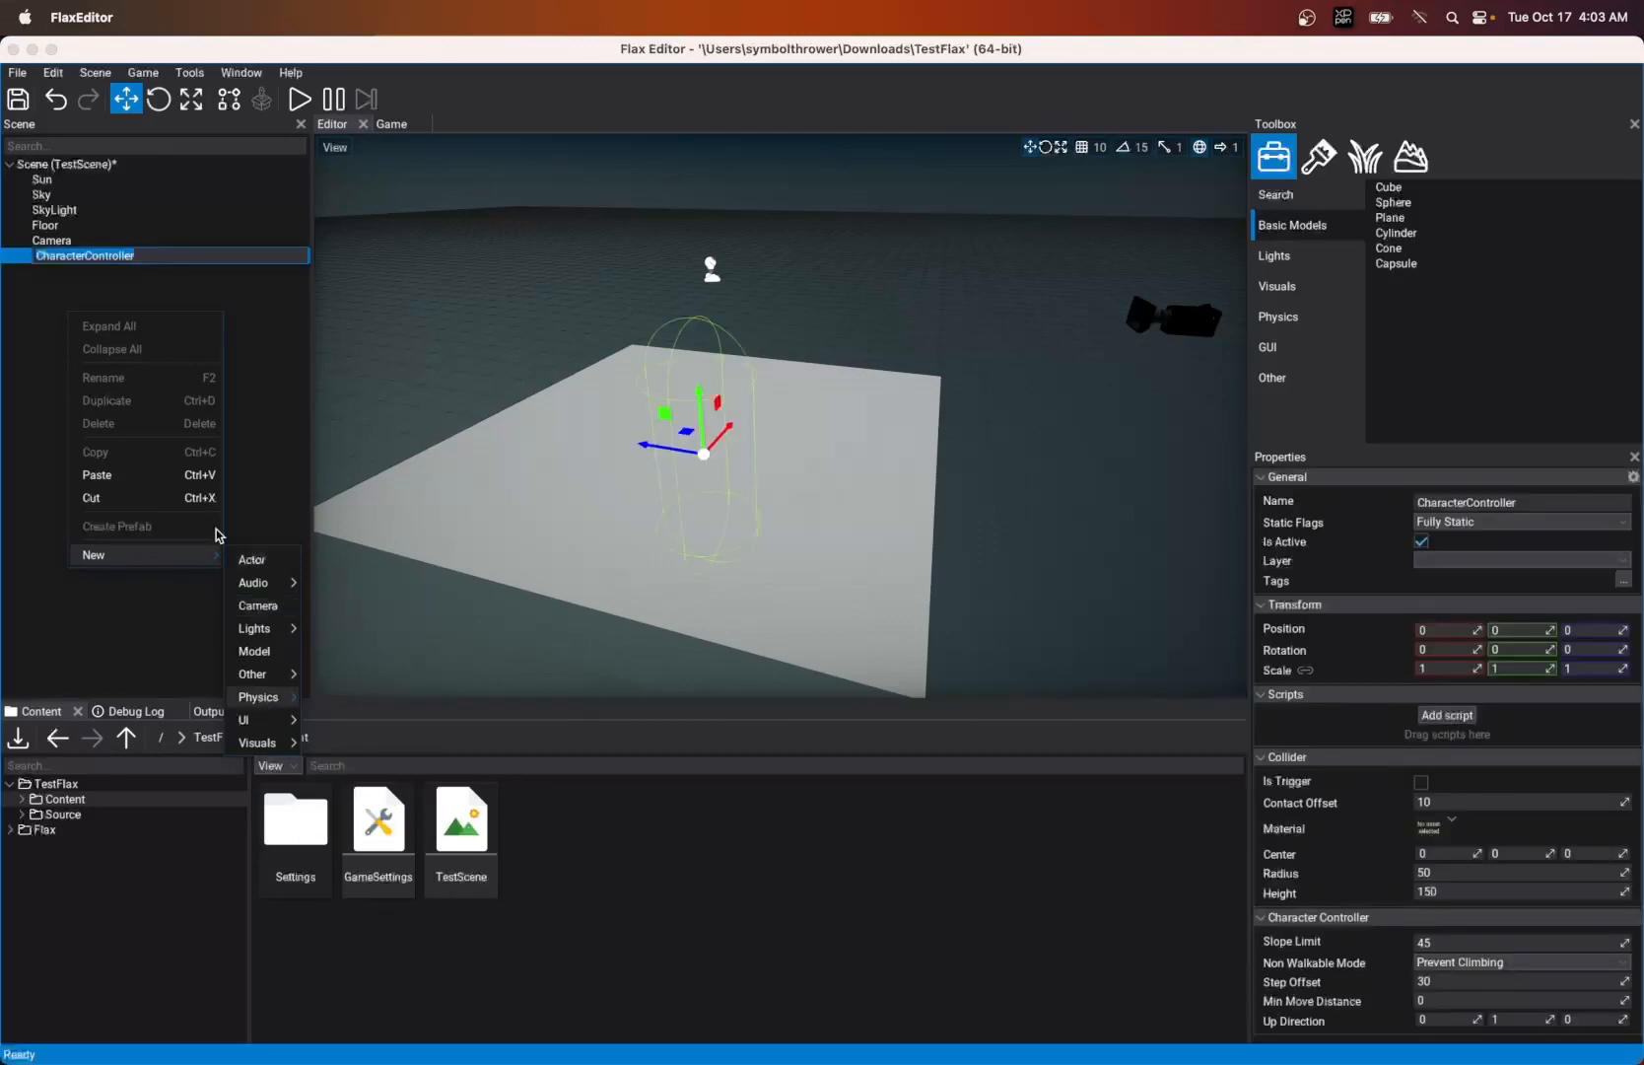
# - Add an Animated Model as a child of the CharacterController actor
pyautogui.rightClick(58, 258)
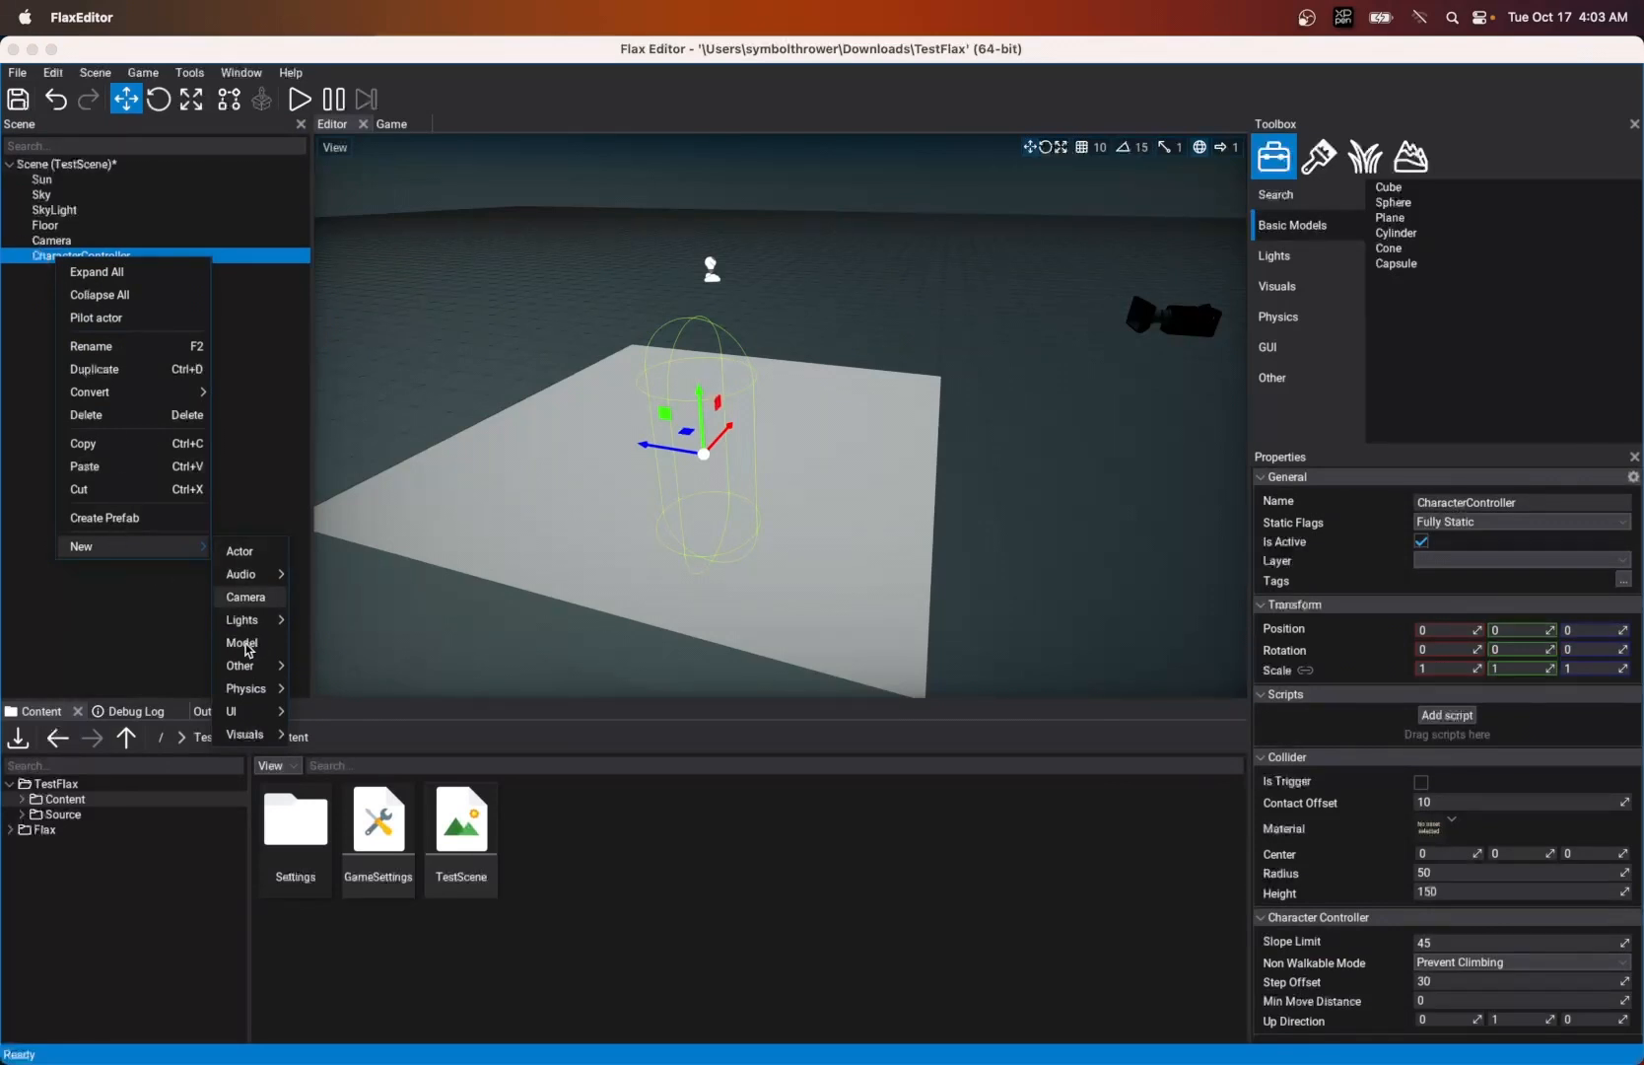
pyautogui.moveTo(252, 667)
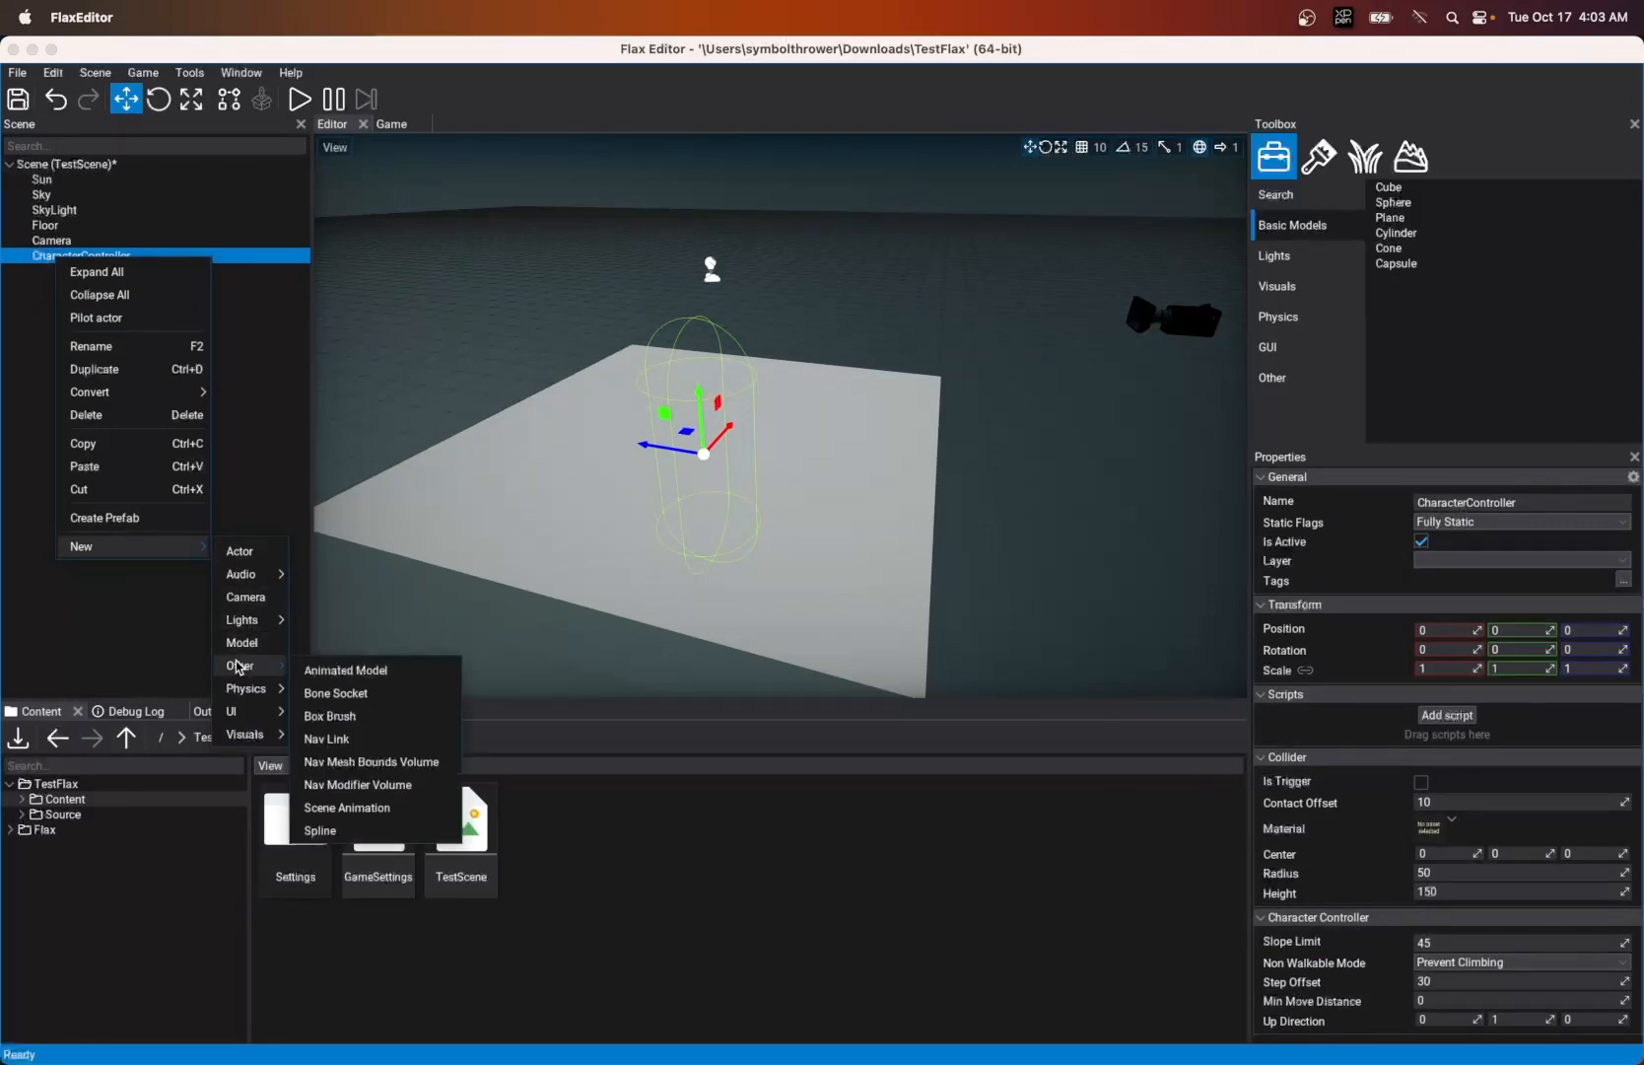
pyautogui.click(320, 677)
pyautogui.click(34, 373)
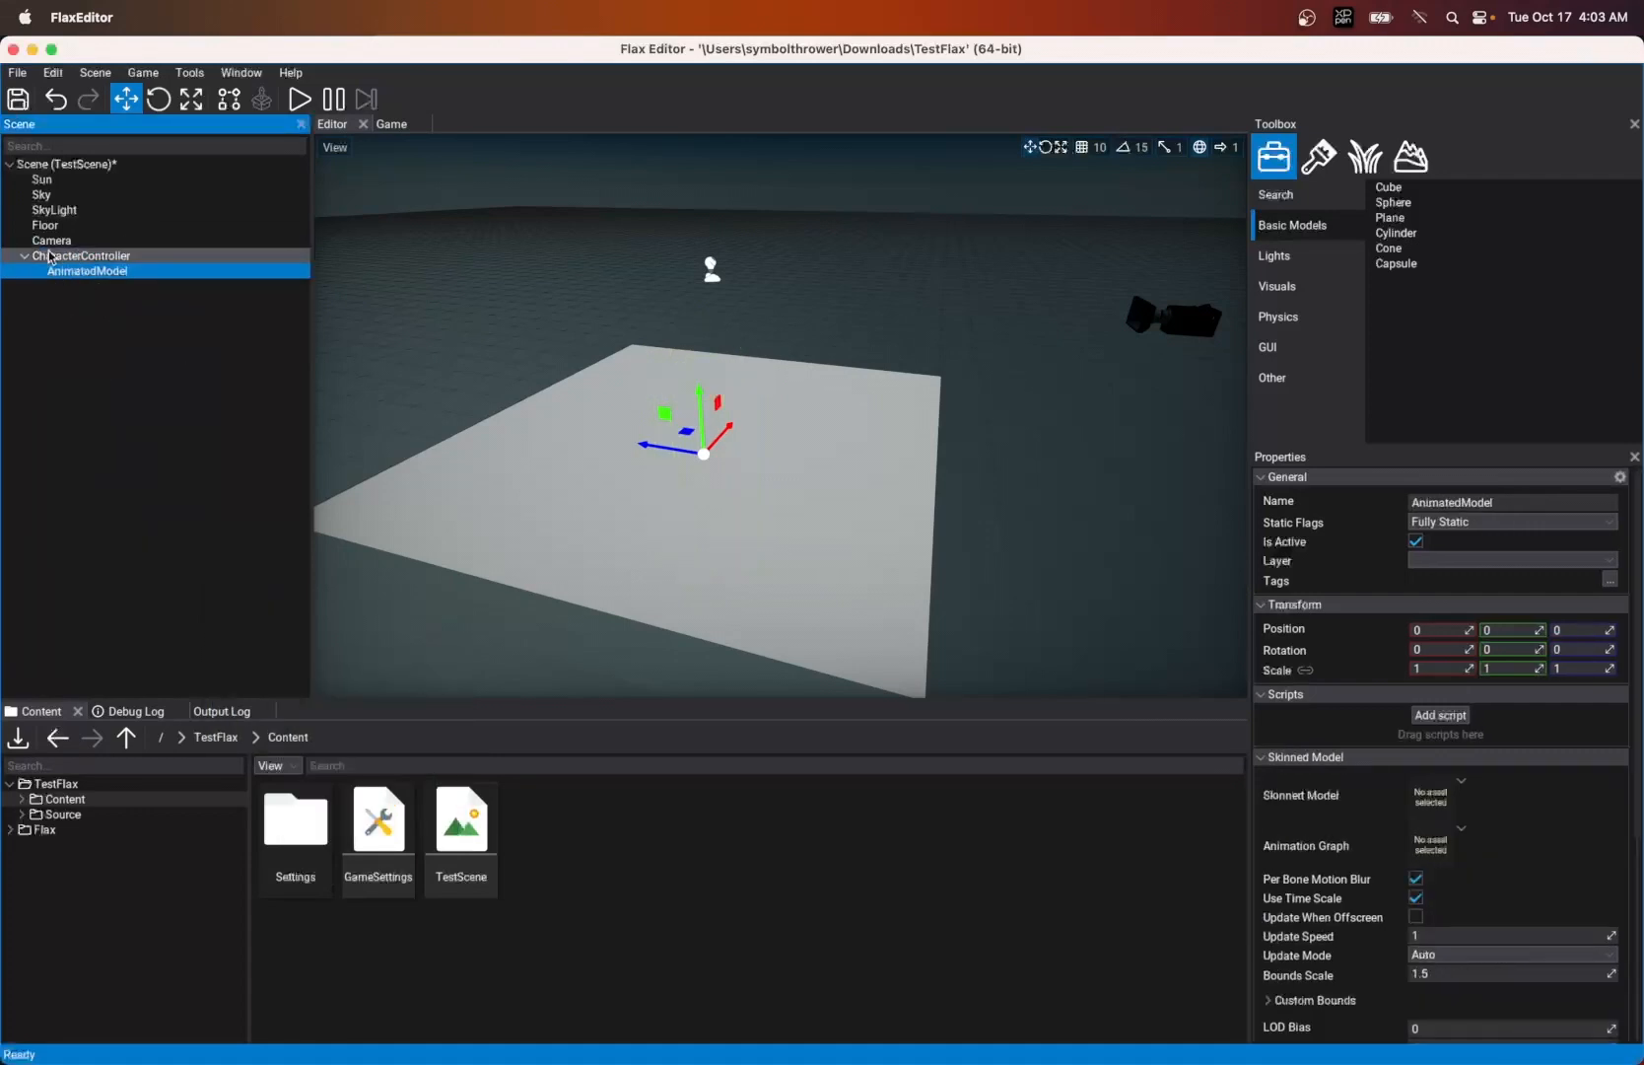
pyautogui.click(63, 286)
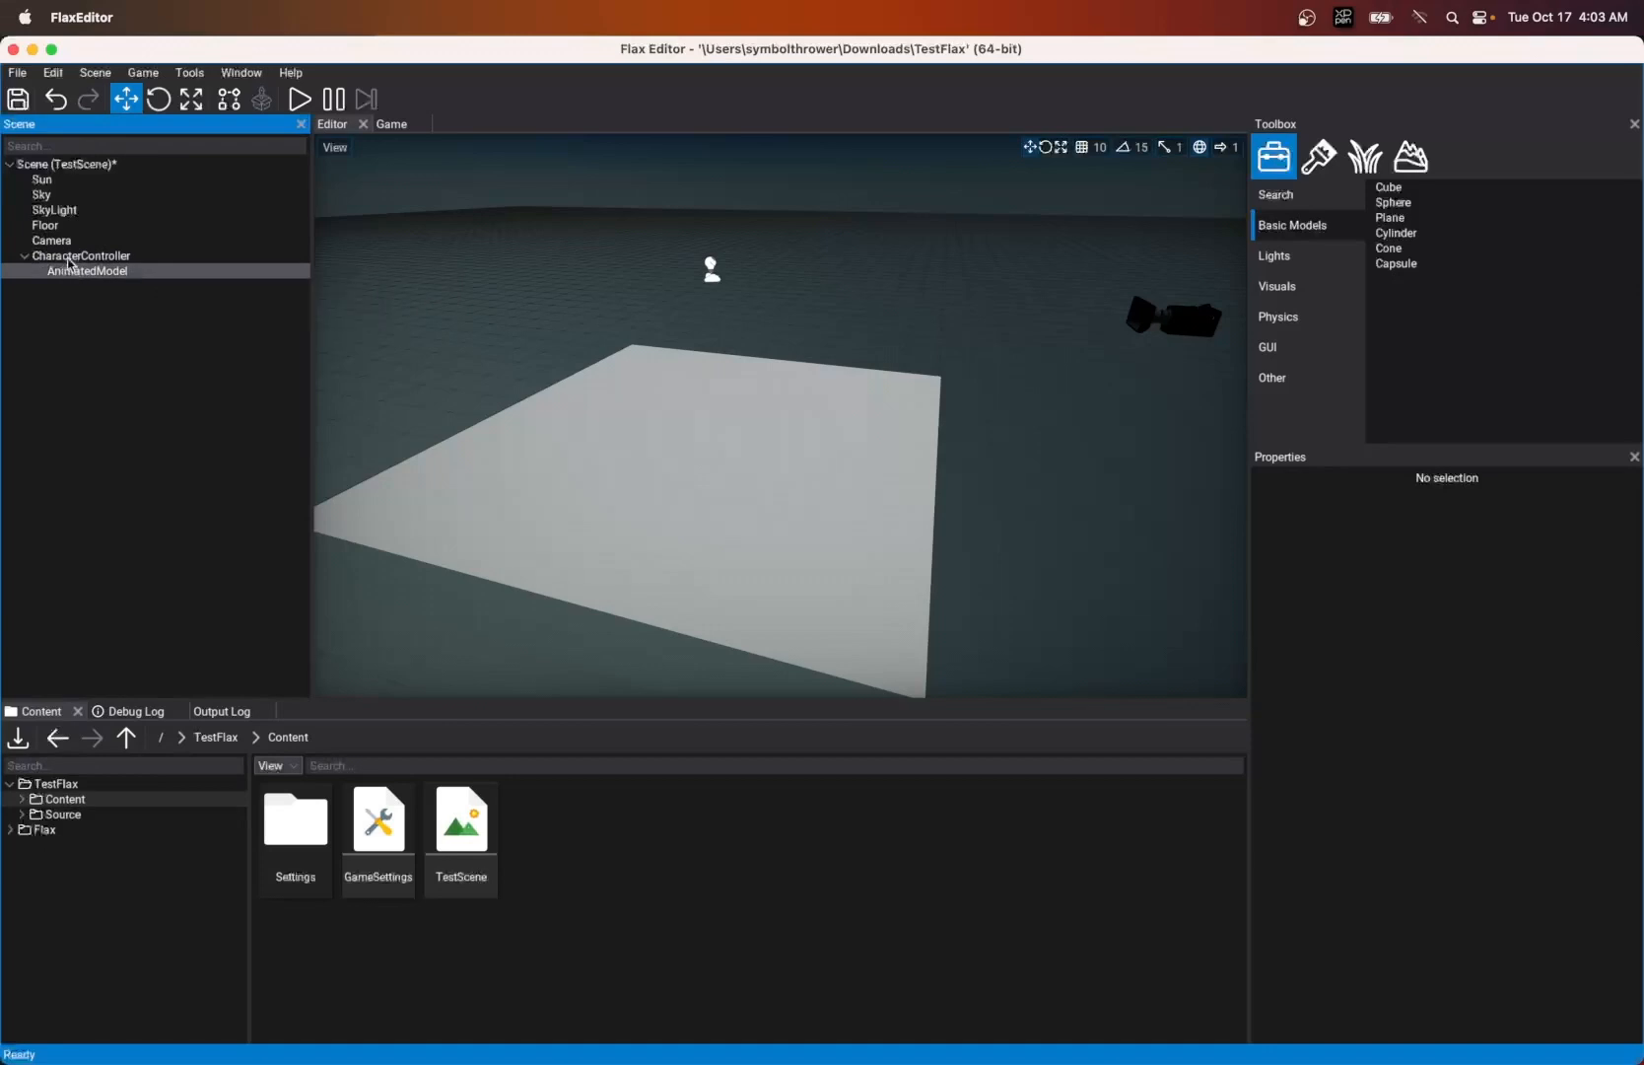
pyautogui.click(69, 280)
pyautogui.click(68, 256)
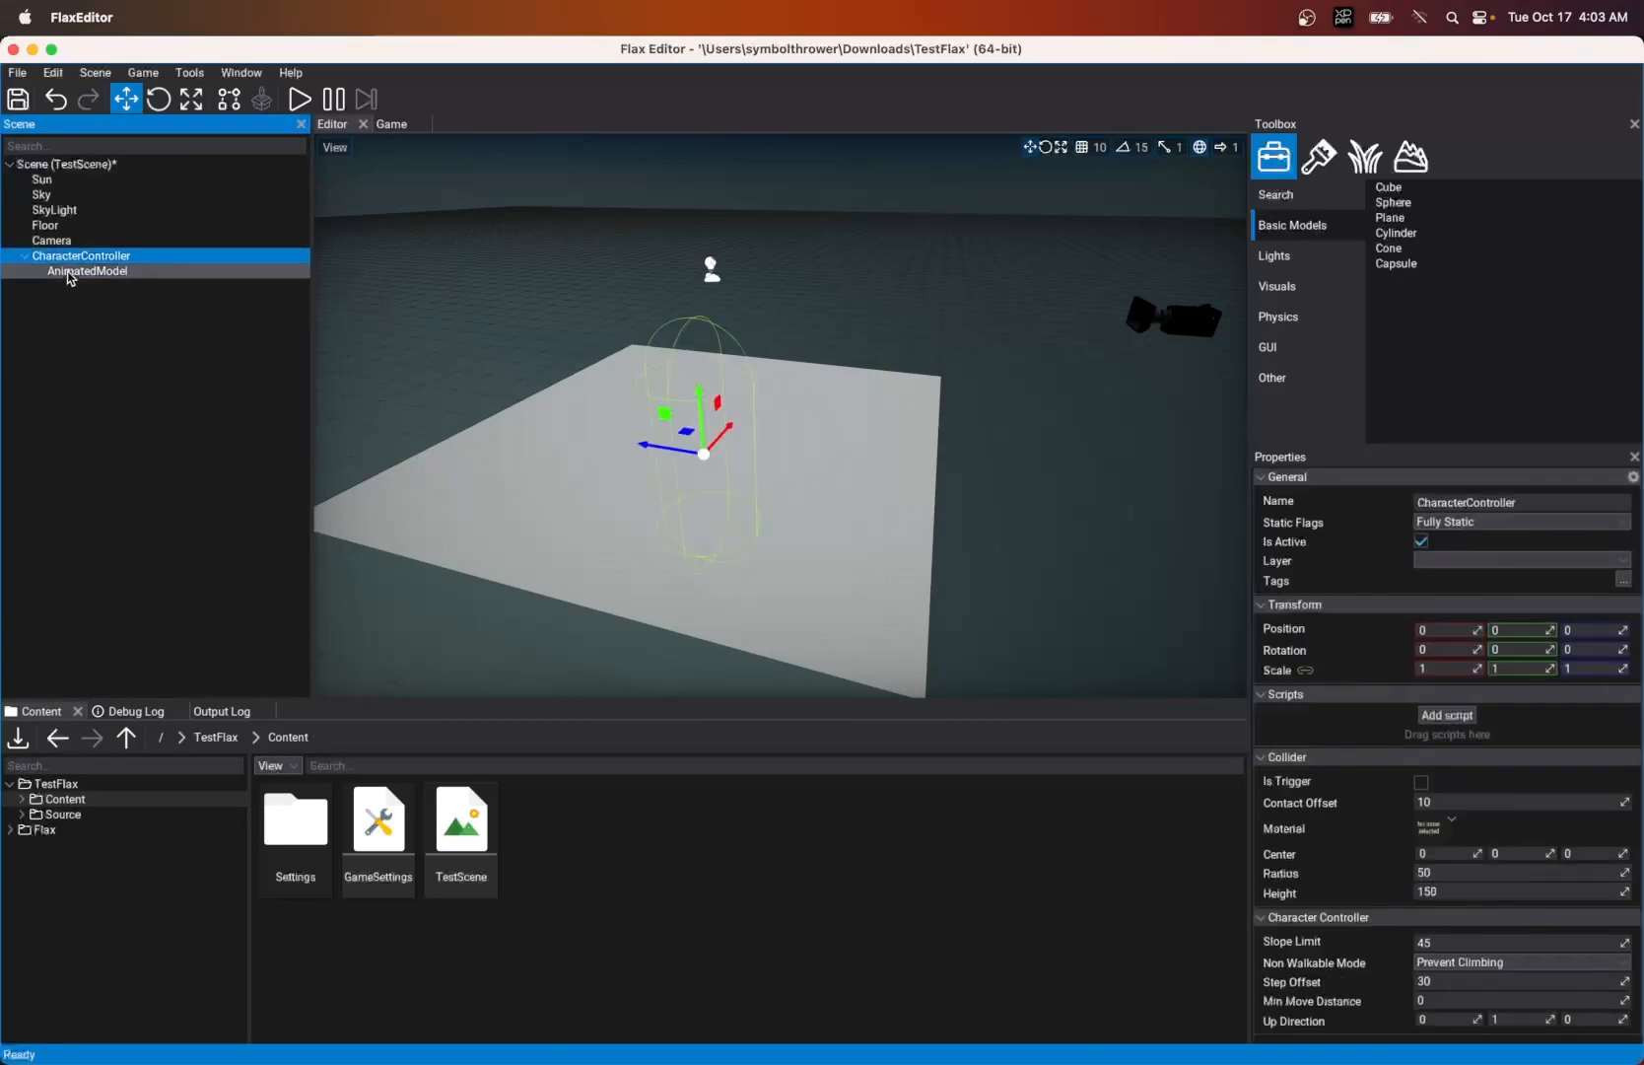
pyautogui.click(73, 302)
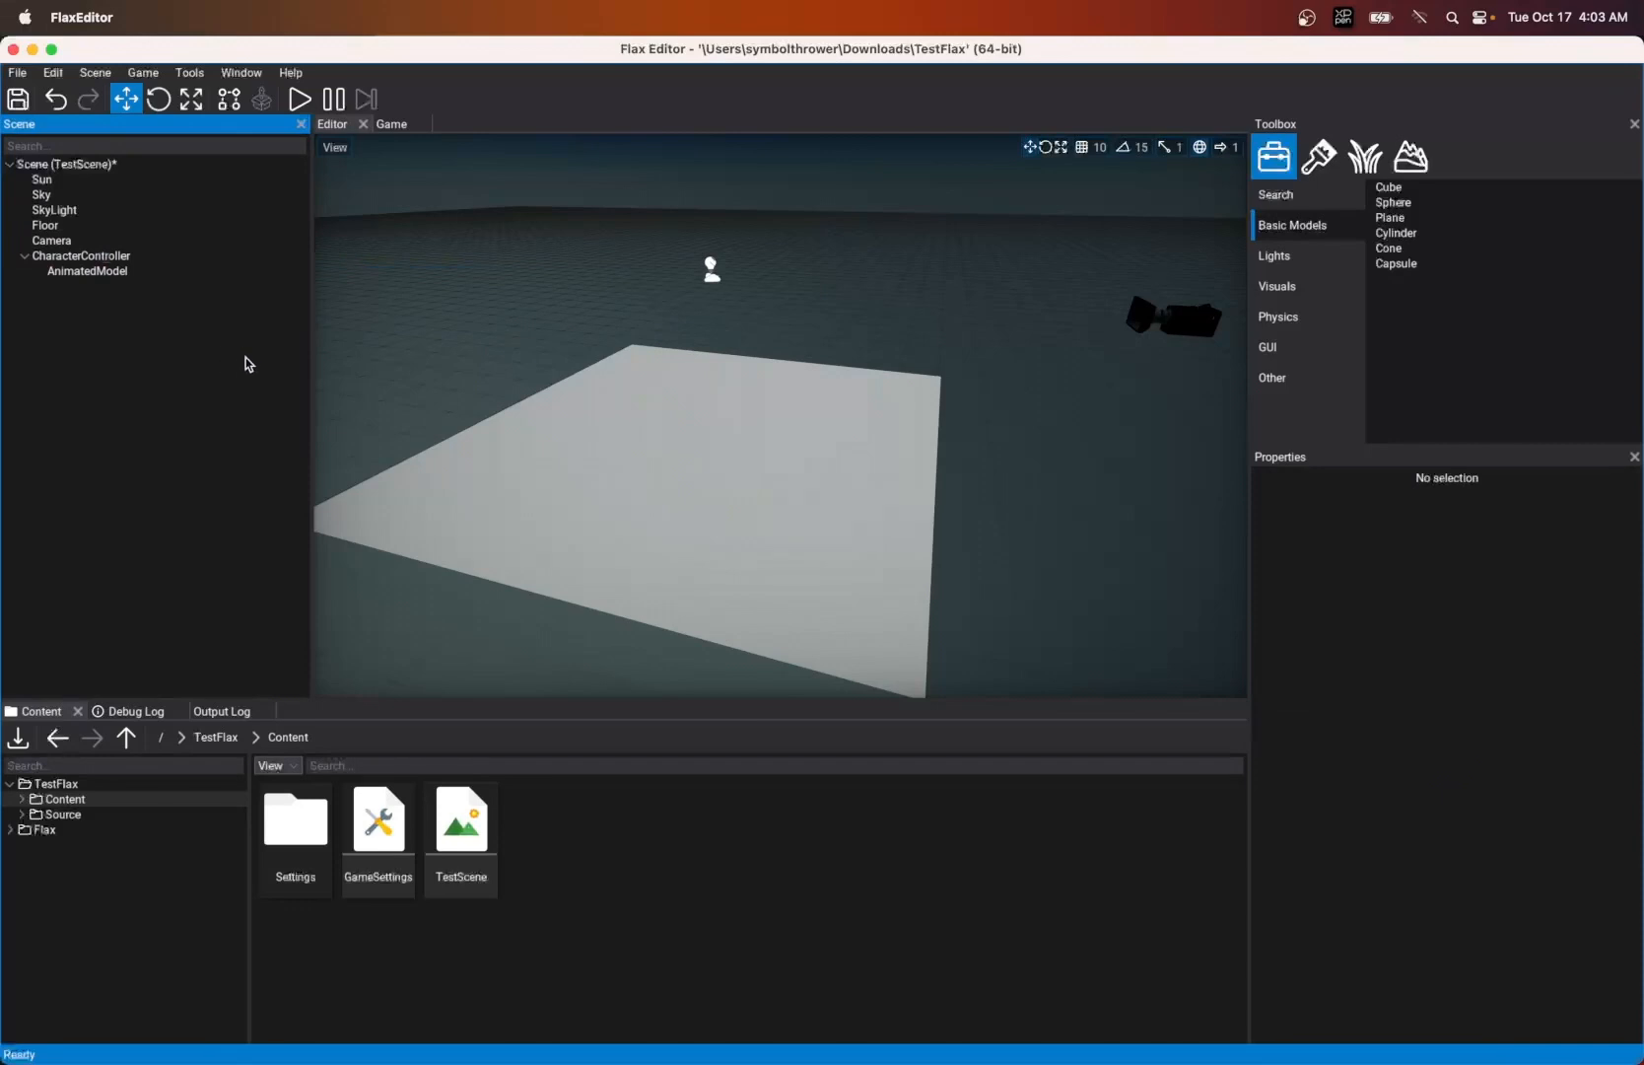
pyautogui.moveTo(764, 441); pyautogui.dragTo(809, 471, button='right')
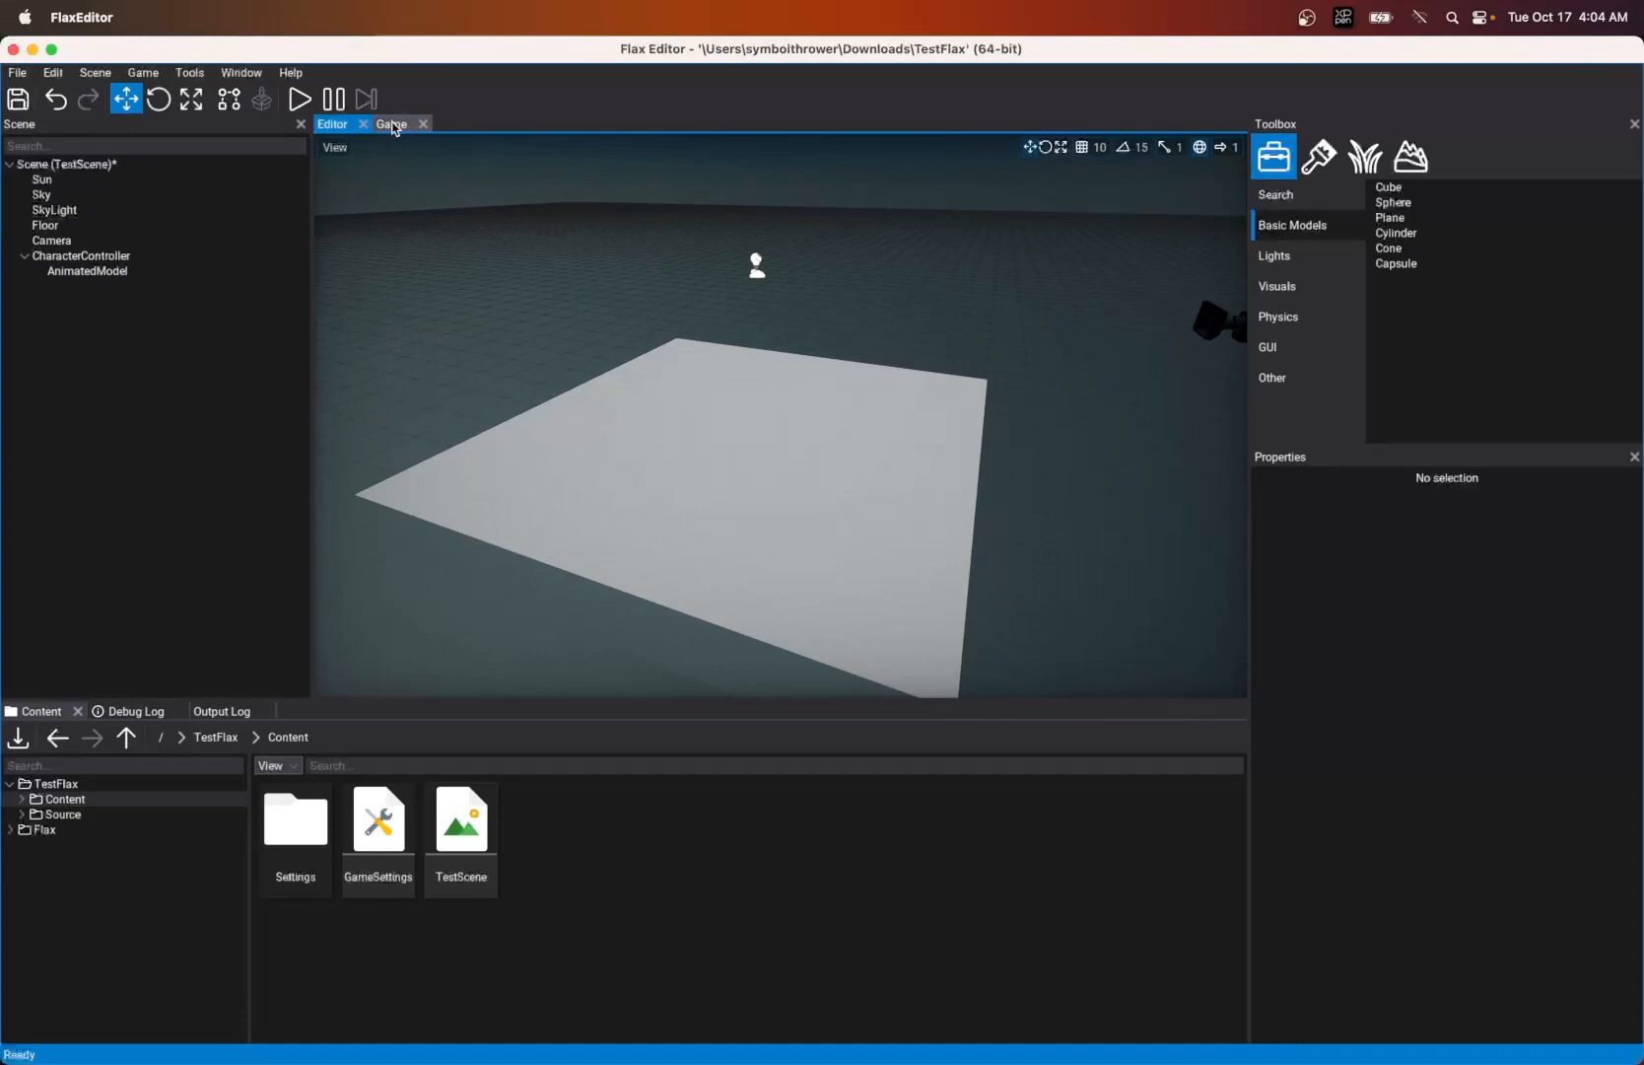
# - Detach the Game view into its own floating window, view the scene in it, and close that window
pyautogui.moveTo(396, 130); pyautogui.dragTo(1240, 315)
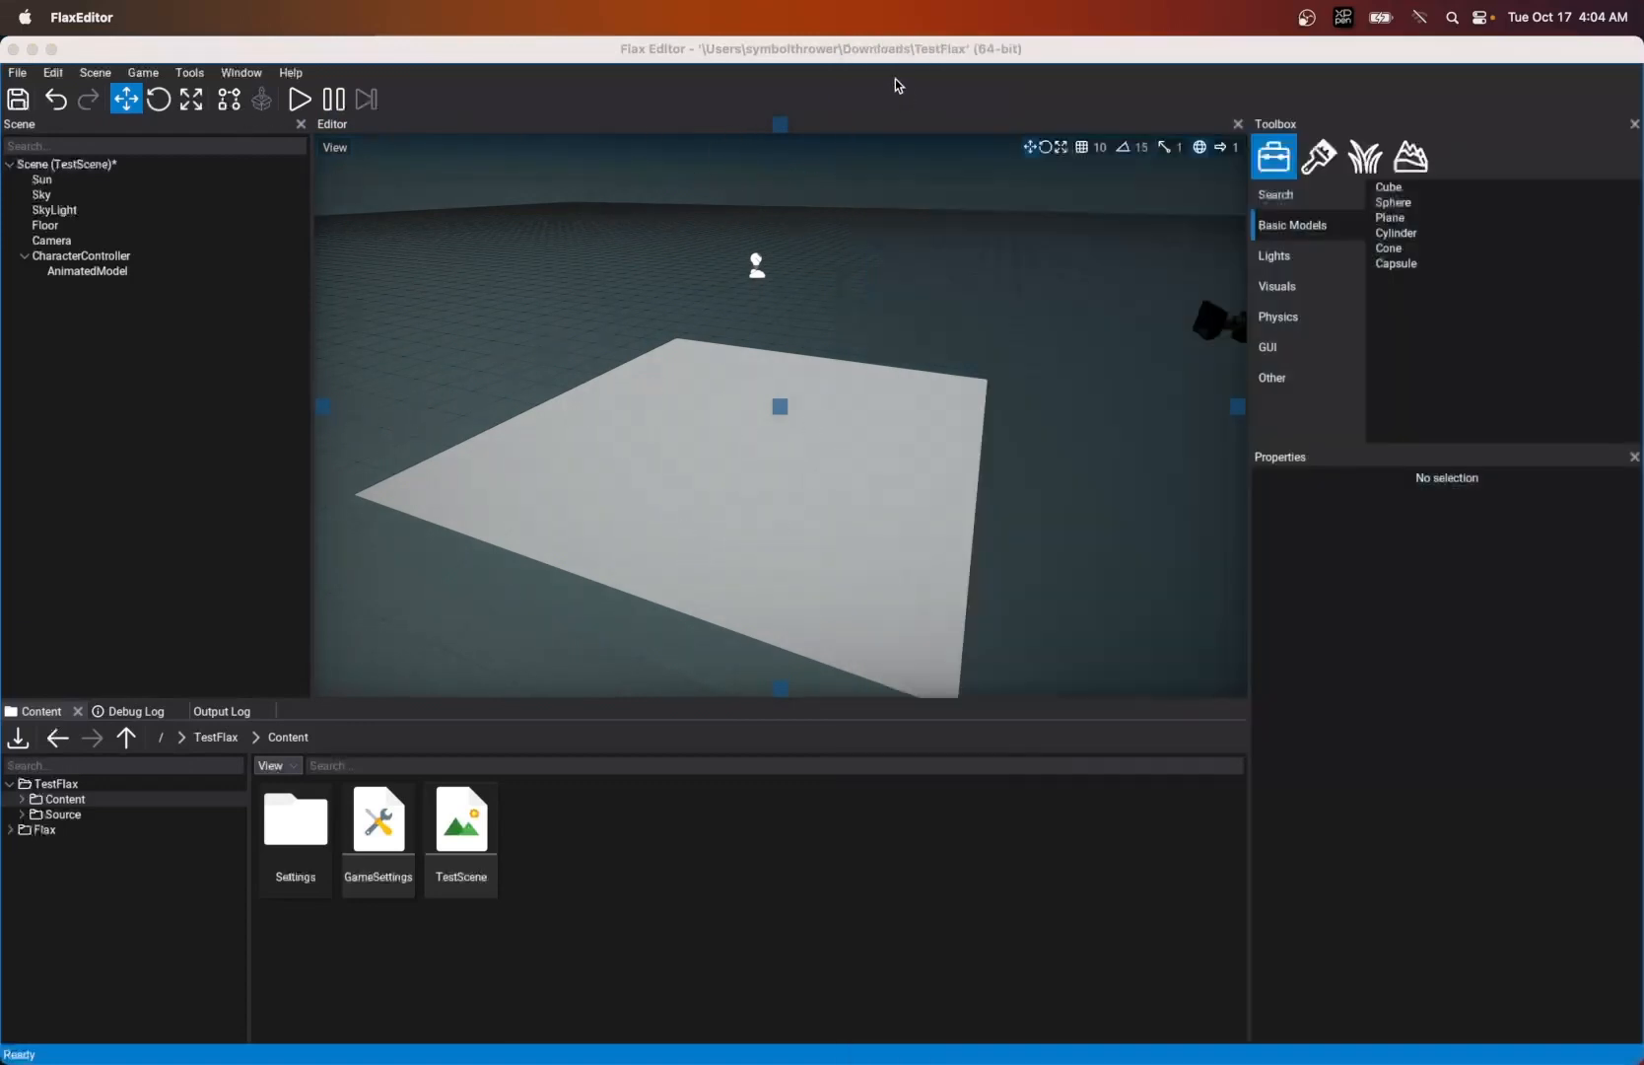
pyautogui.moveTo(818, 97); pyautogui.dragTo(585, 177)
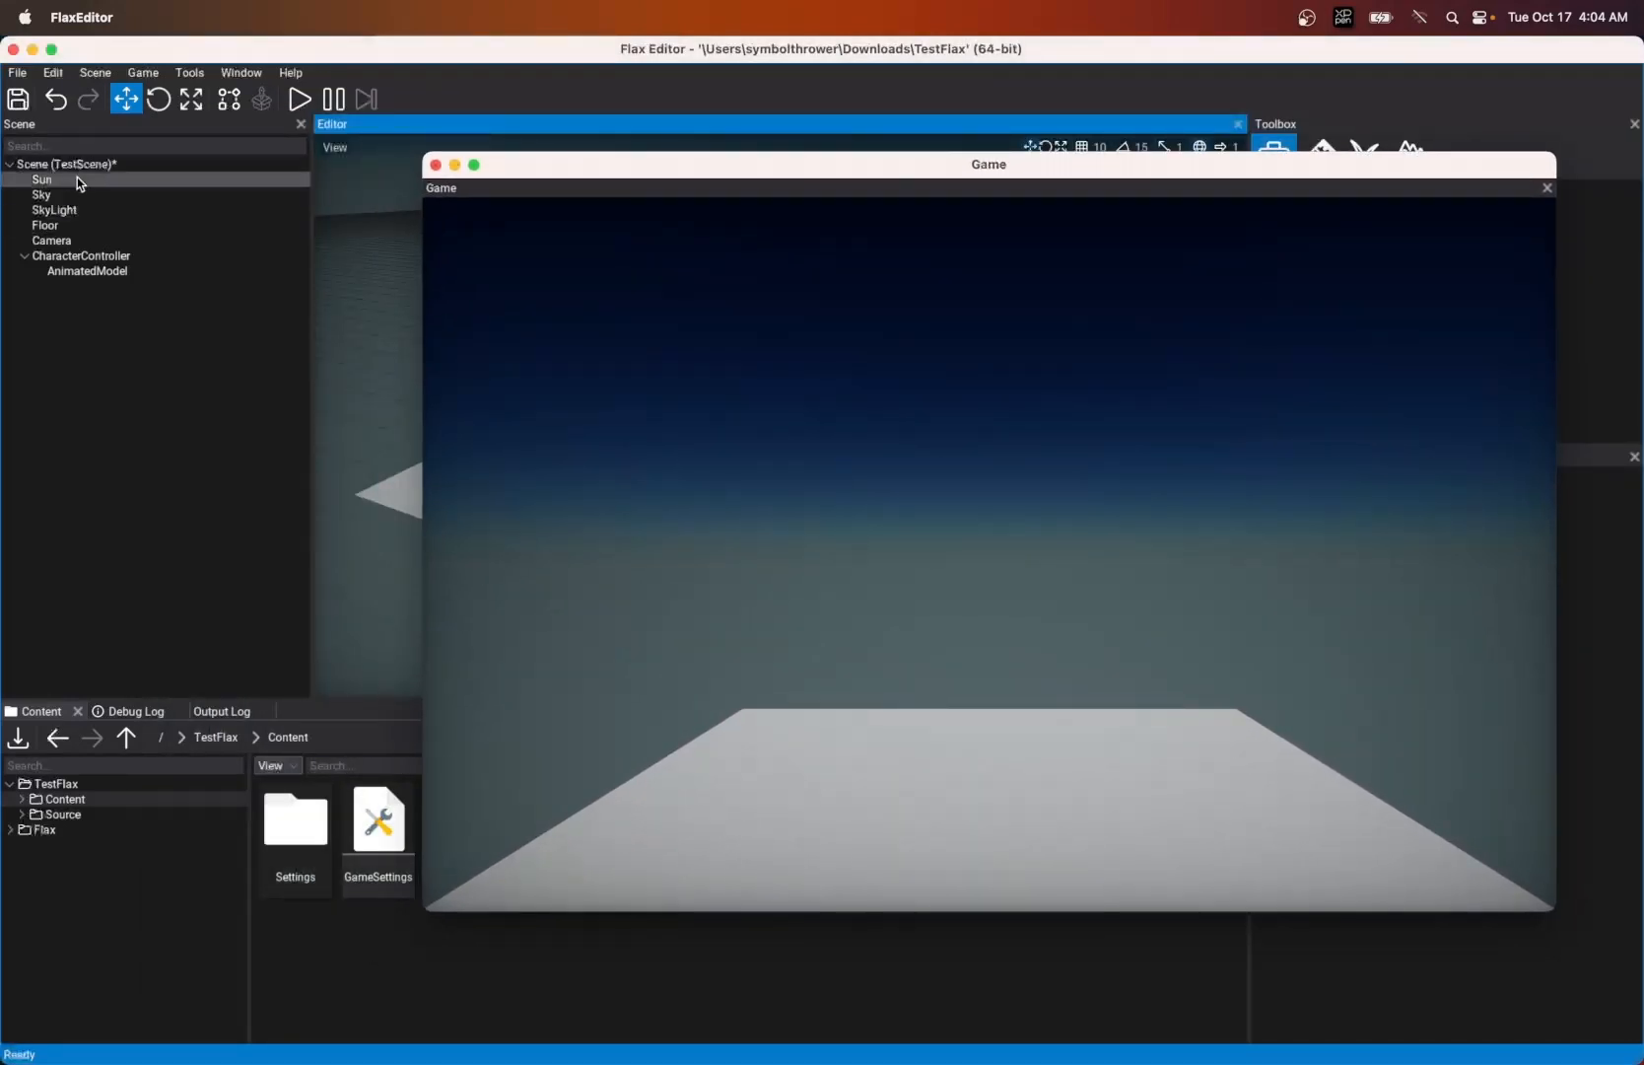
pyautogui.click(436, 165)
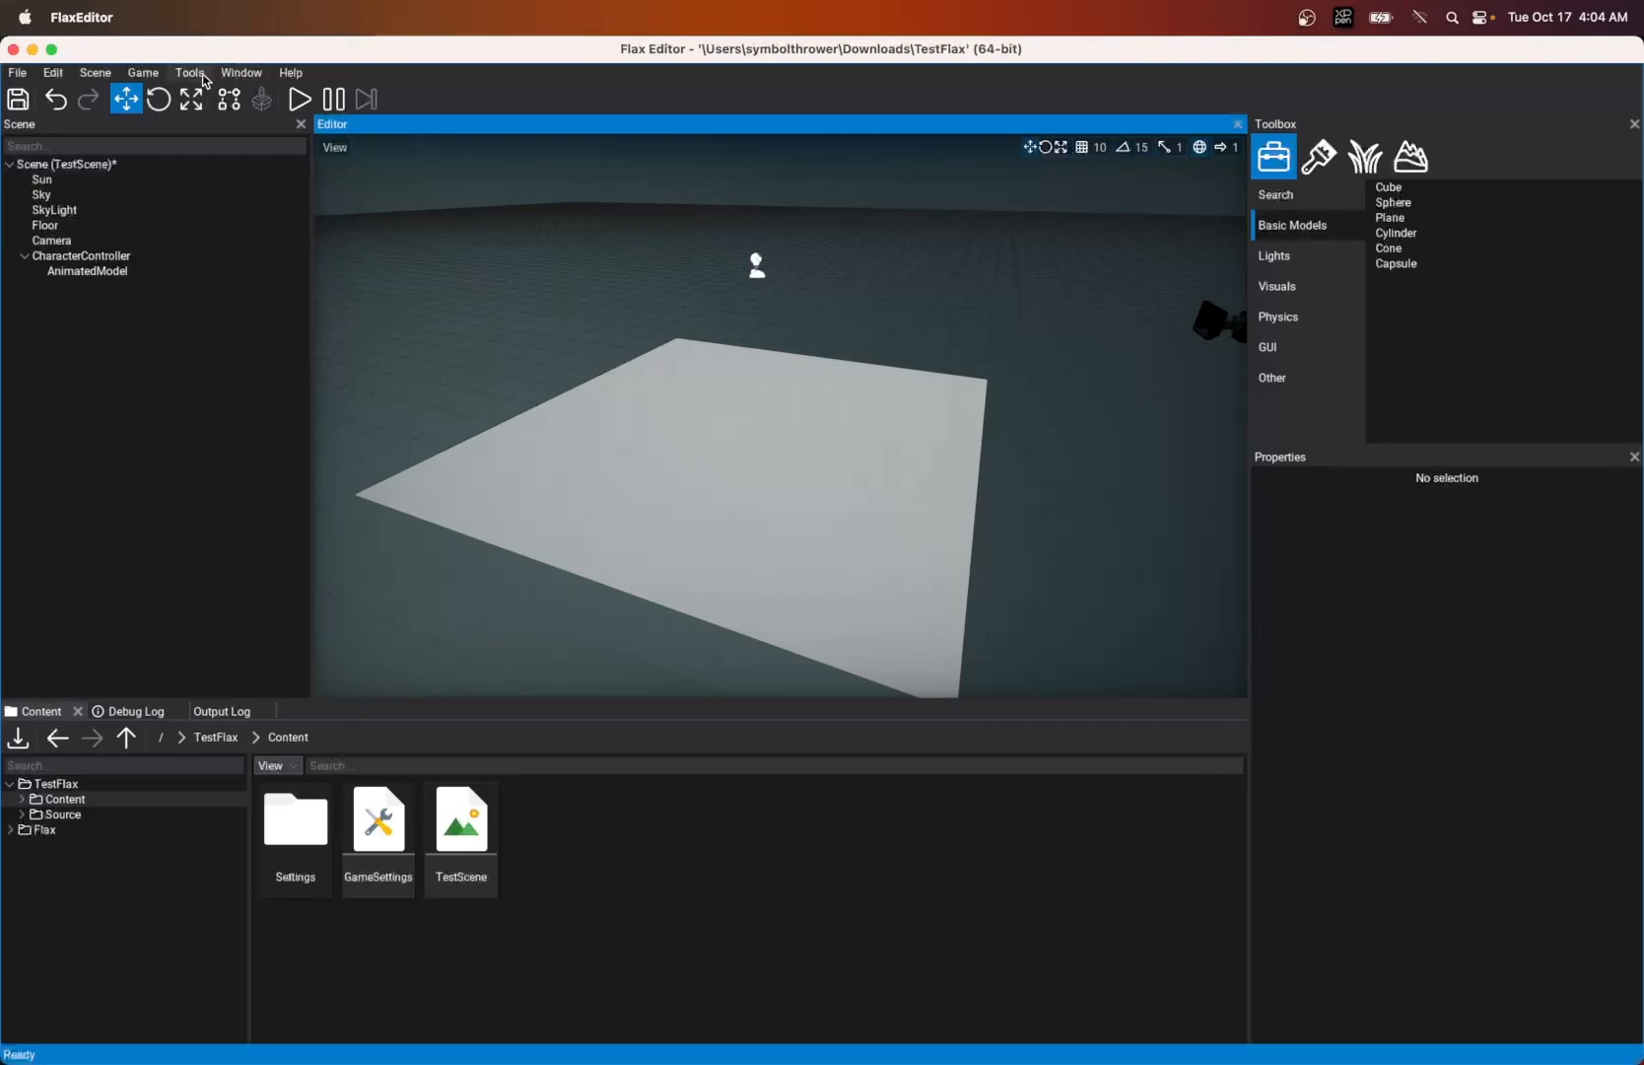
# - Open the Game Cooker and move its window slightly up
pyautogui.click(151, 79)
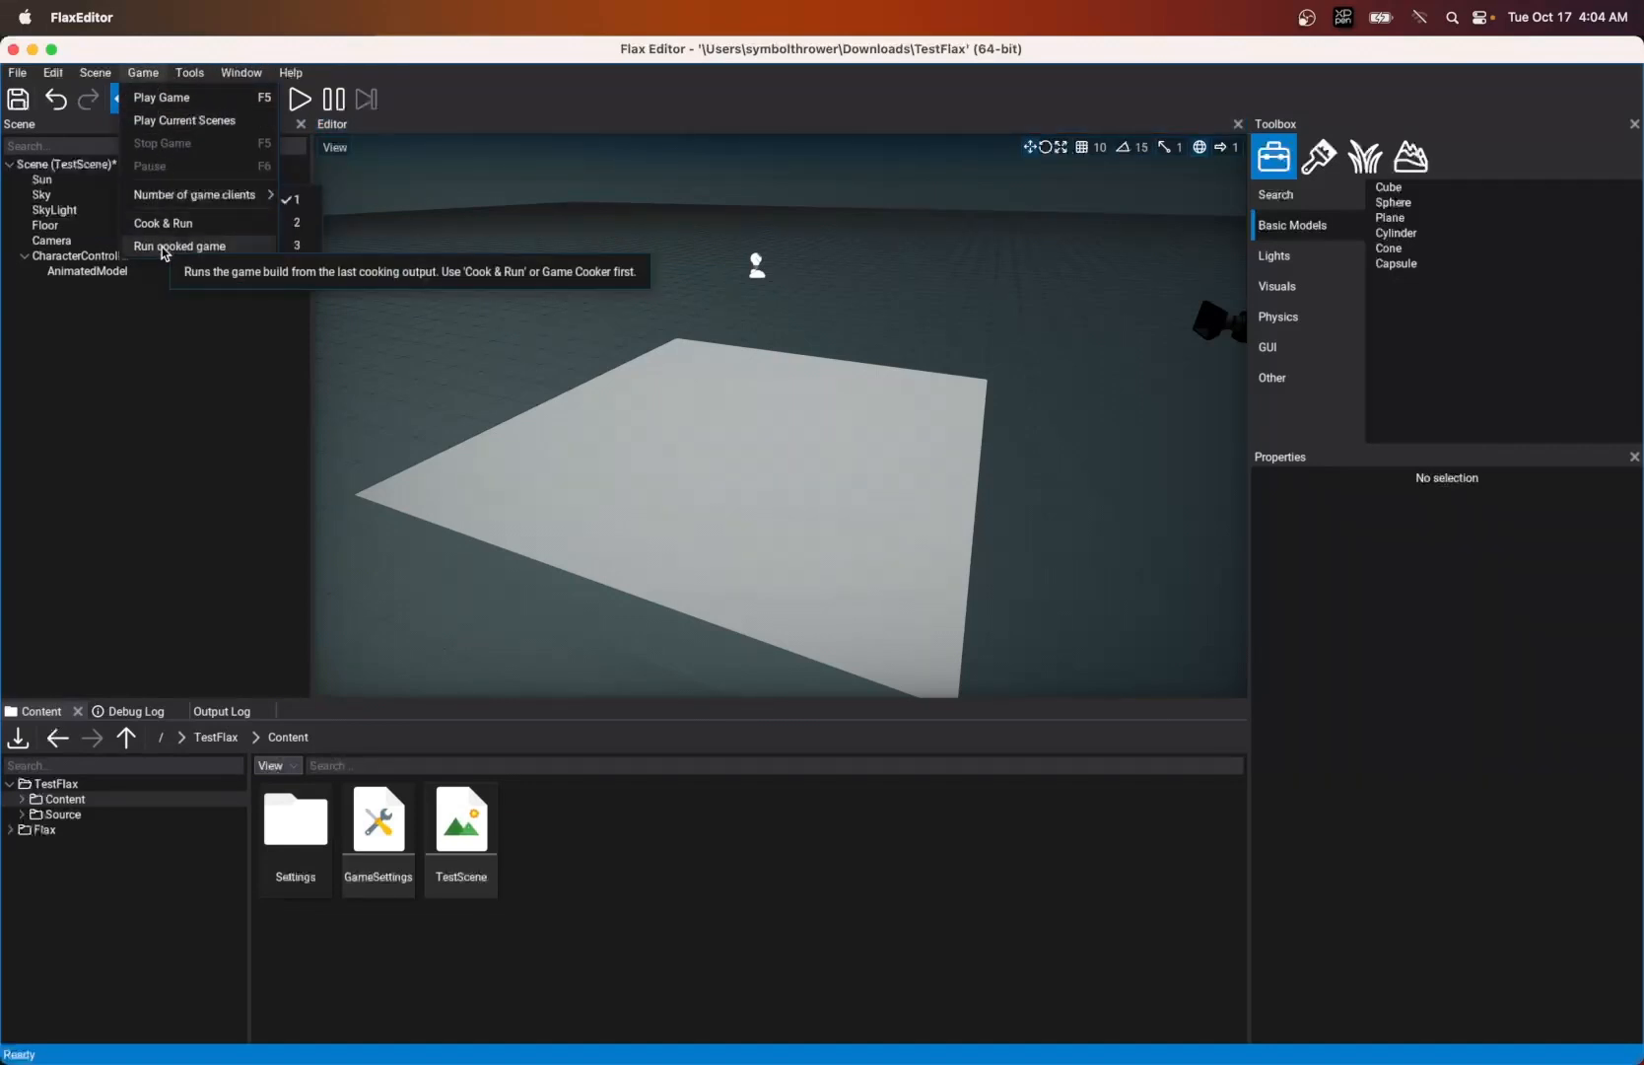
pyautogui.click(189, 75)
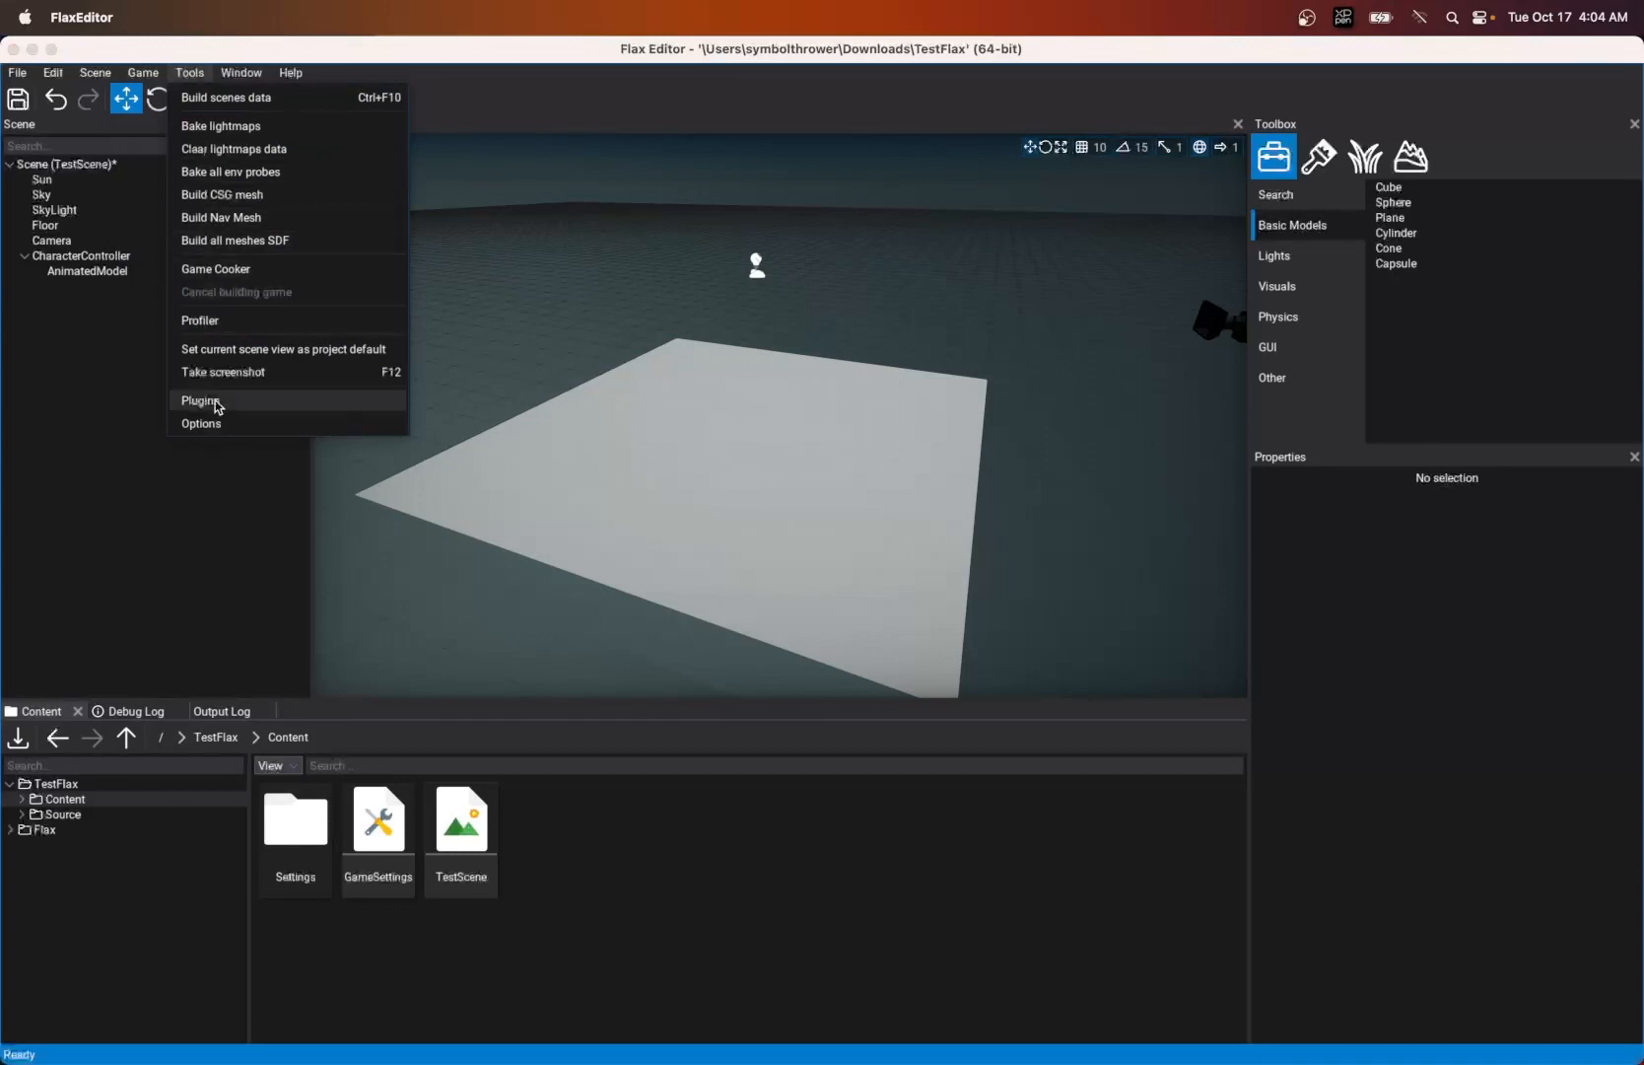
pyautogui.click(141, 74)
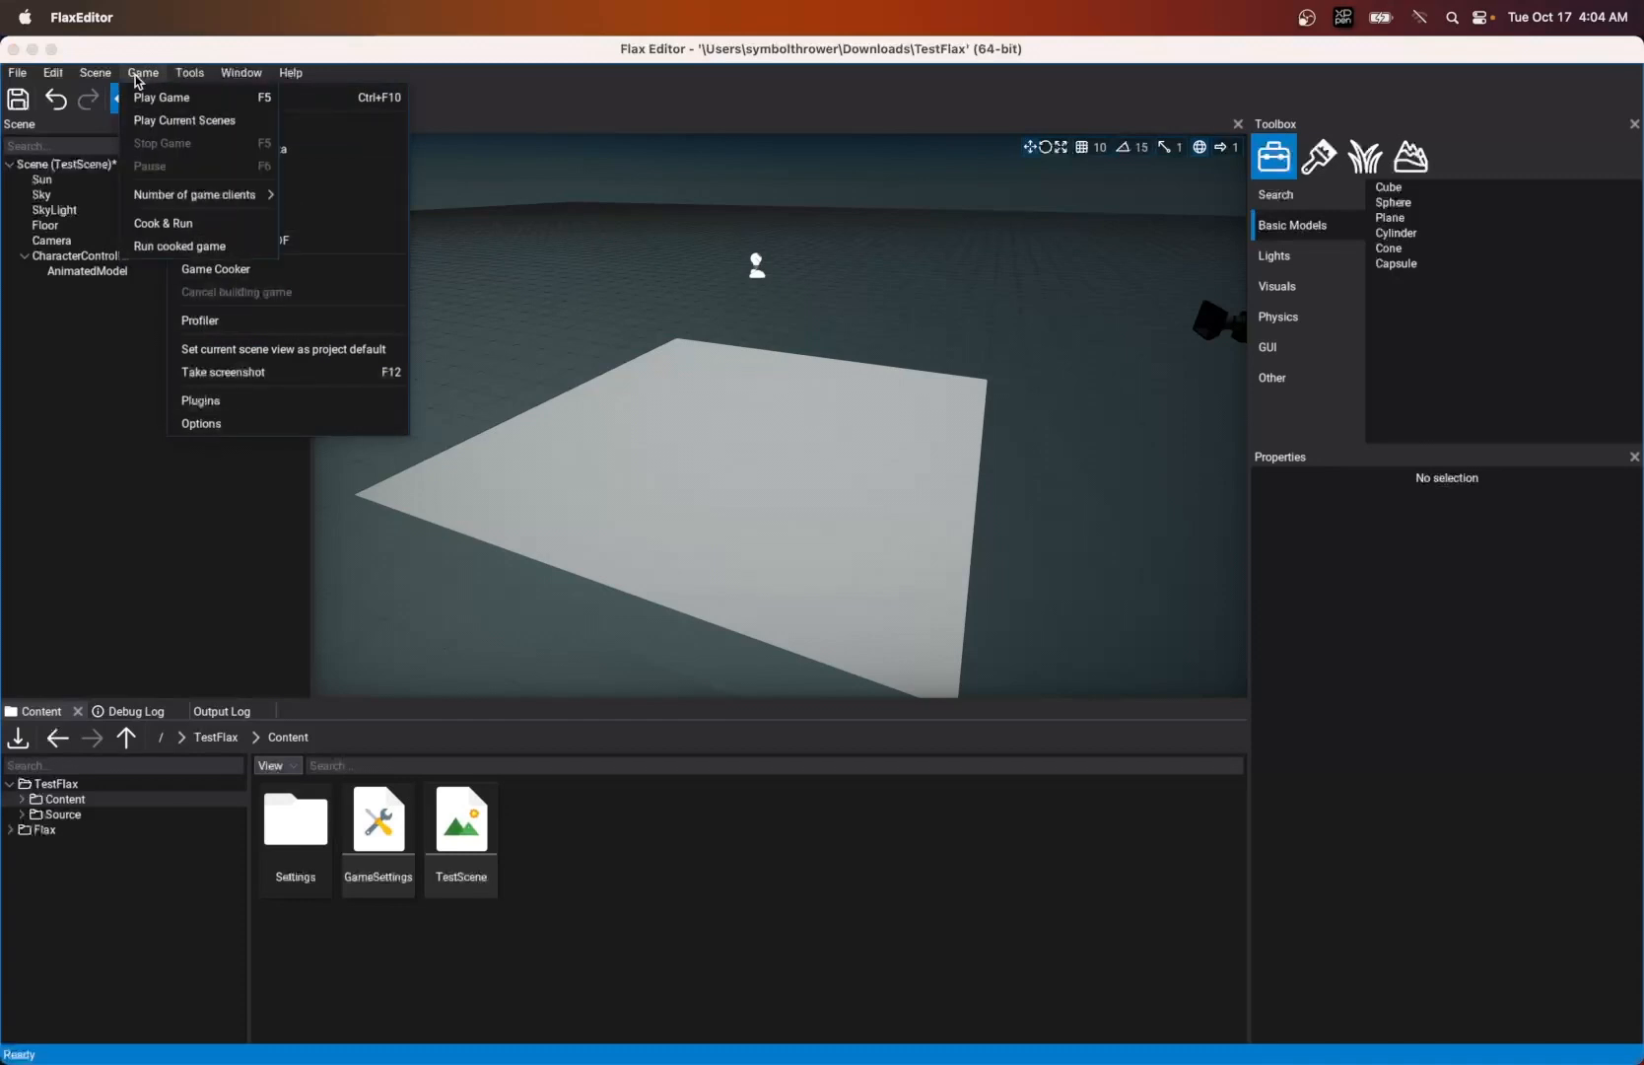
pyautogui.click(190, 73)
pyautogui.click(191, 73)
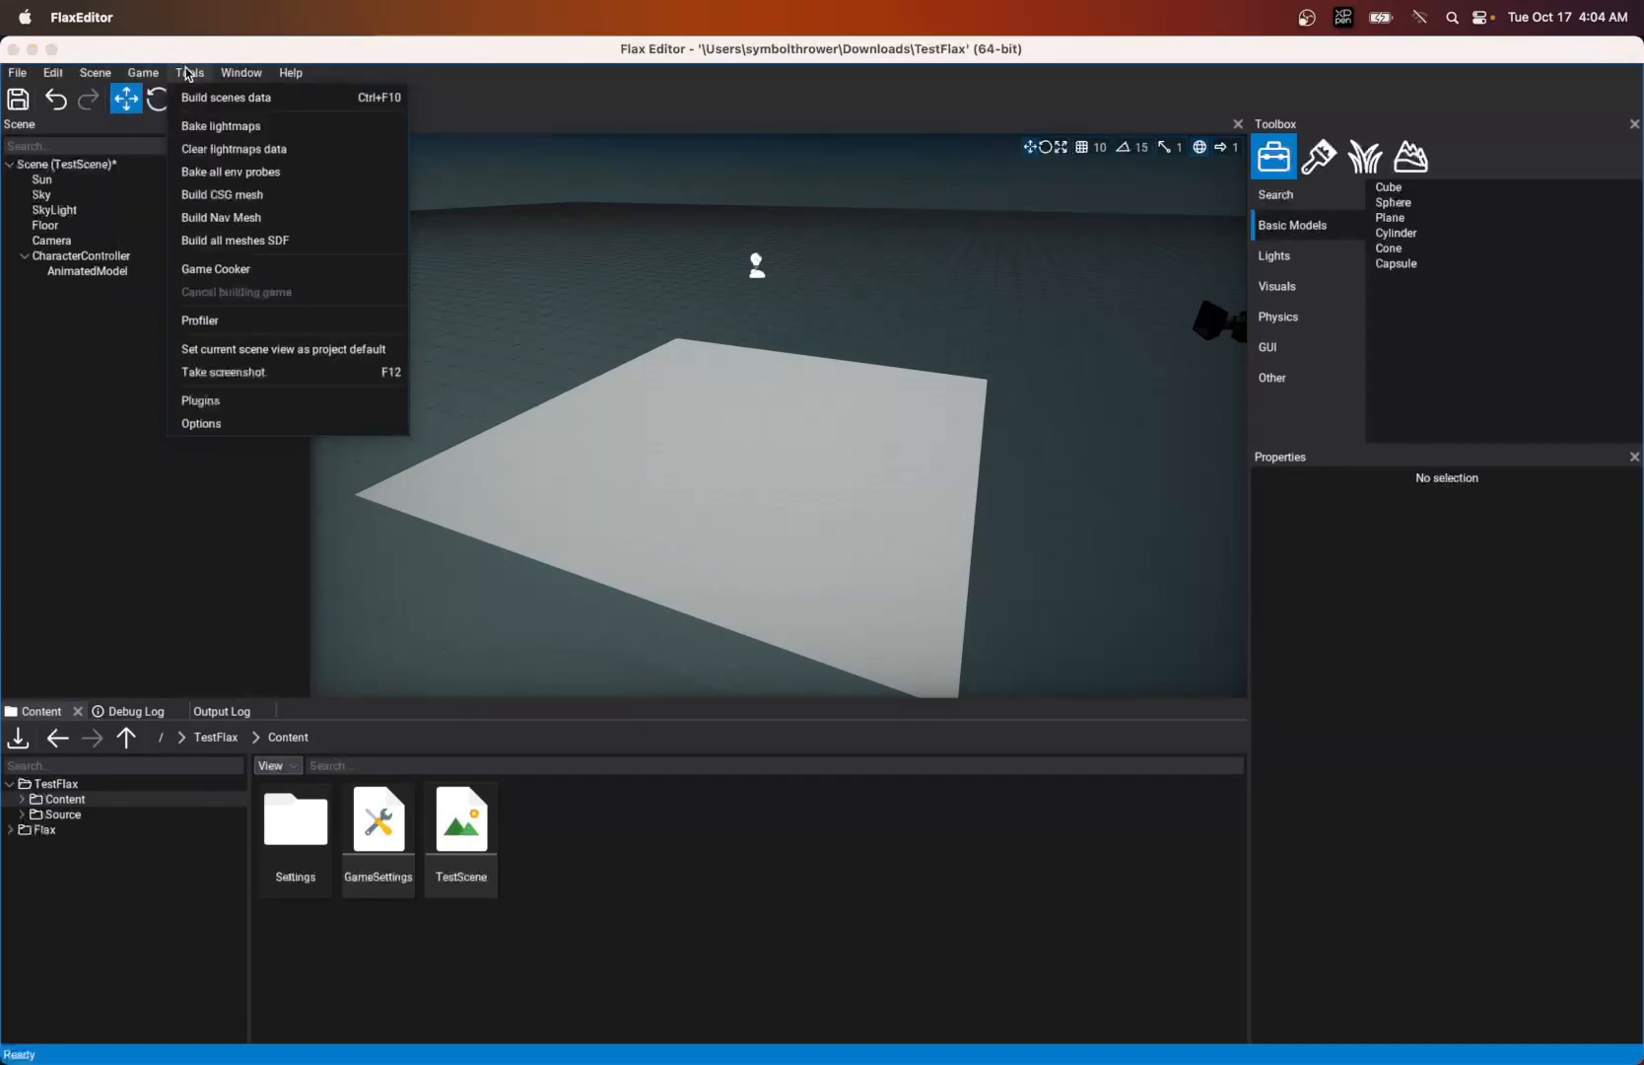
pyautogui.click(215, 269)
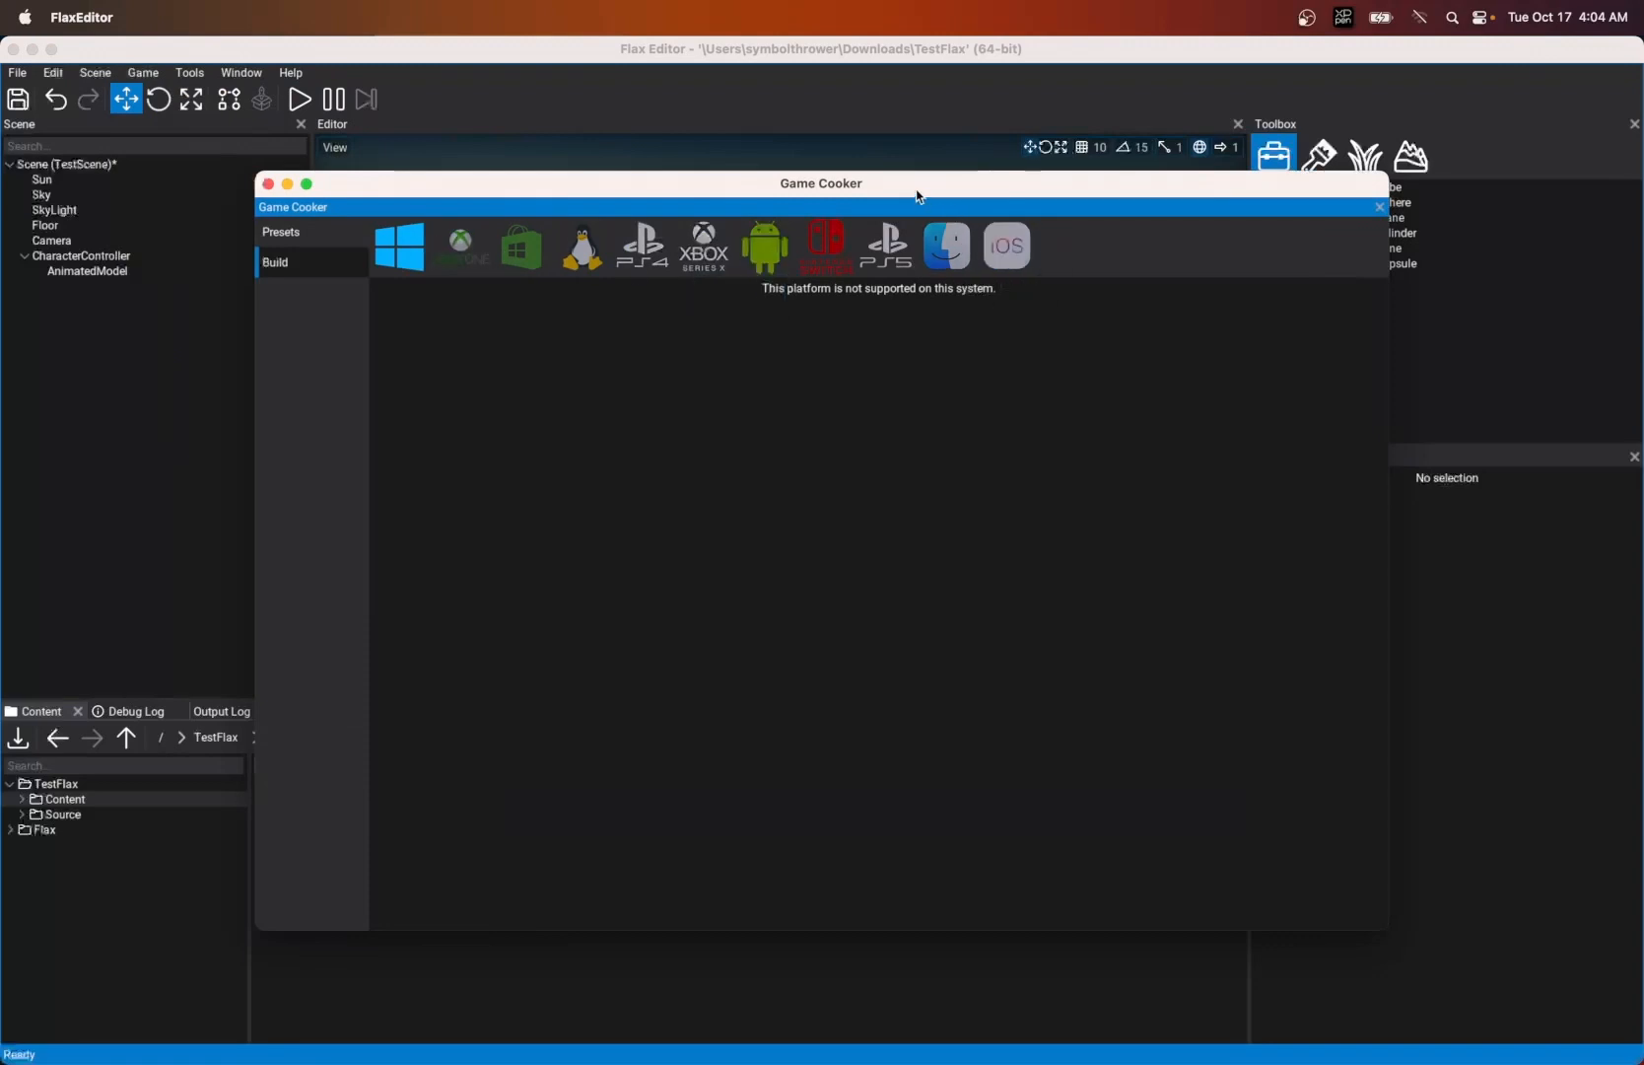
pyautogui.moveTo(918, 187); pyautogui.dragTo(921, 153)
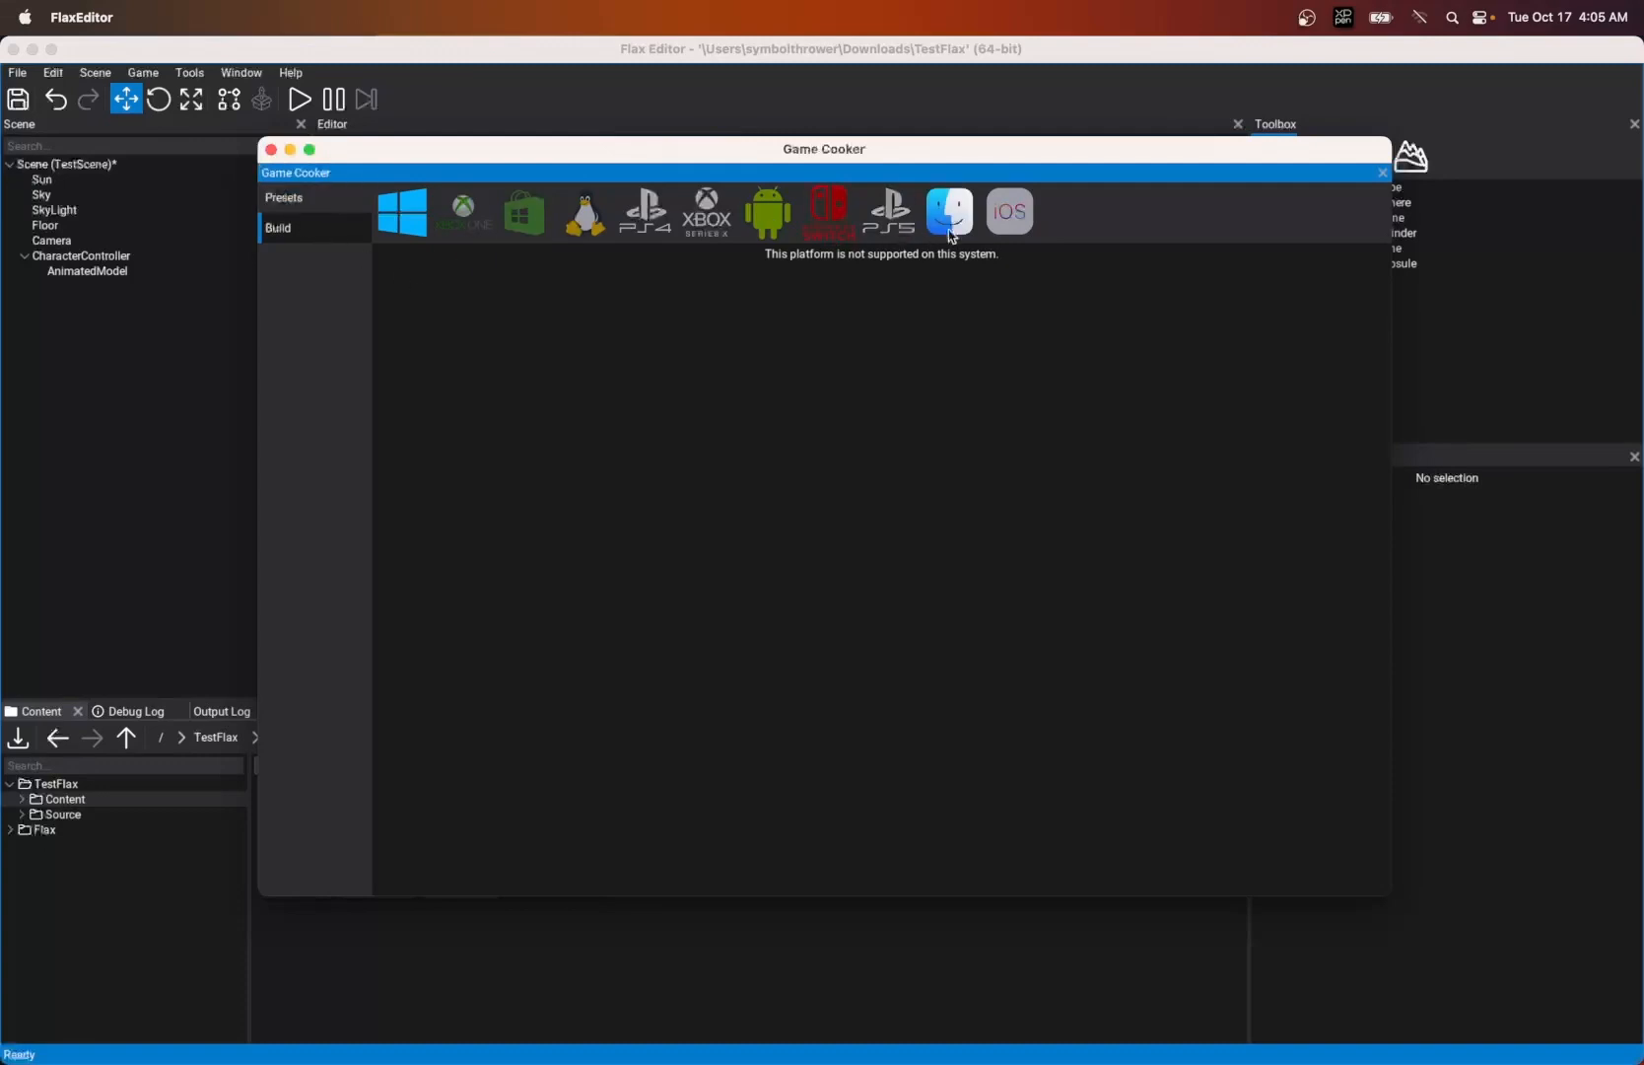
# - Review the Game Cooker's build presets and the list of target platforms for building
pyautogui.click(321, 201)
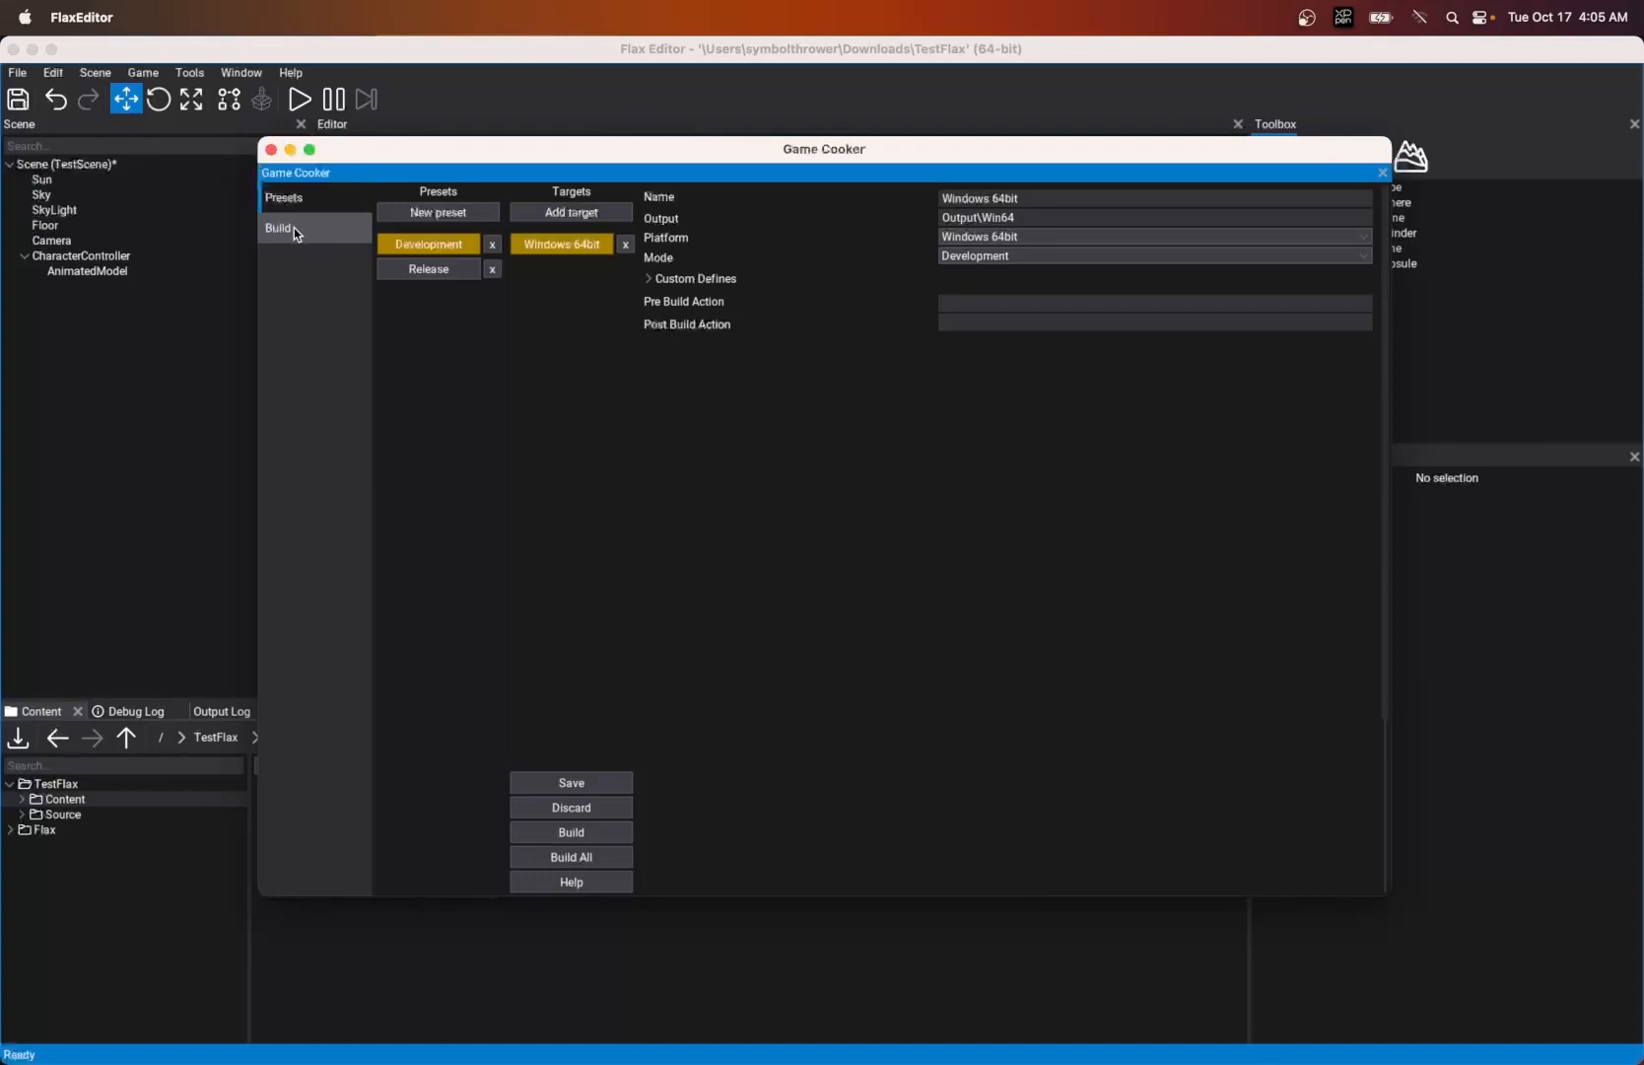
pyautogui.click(295, 228)
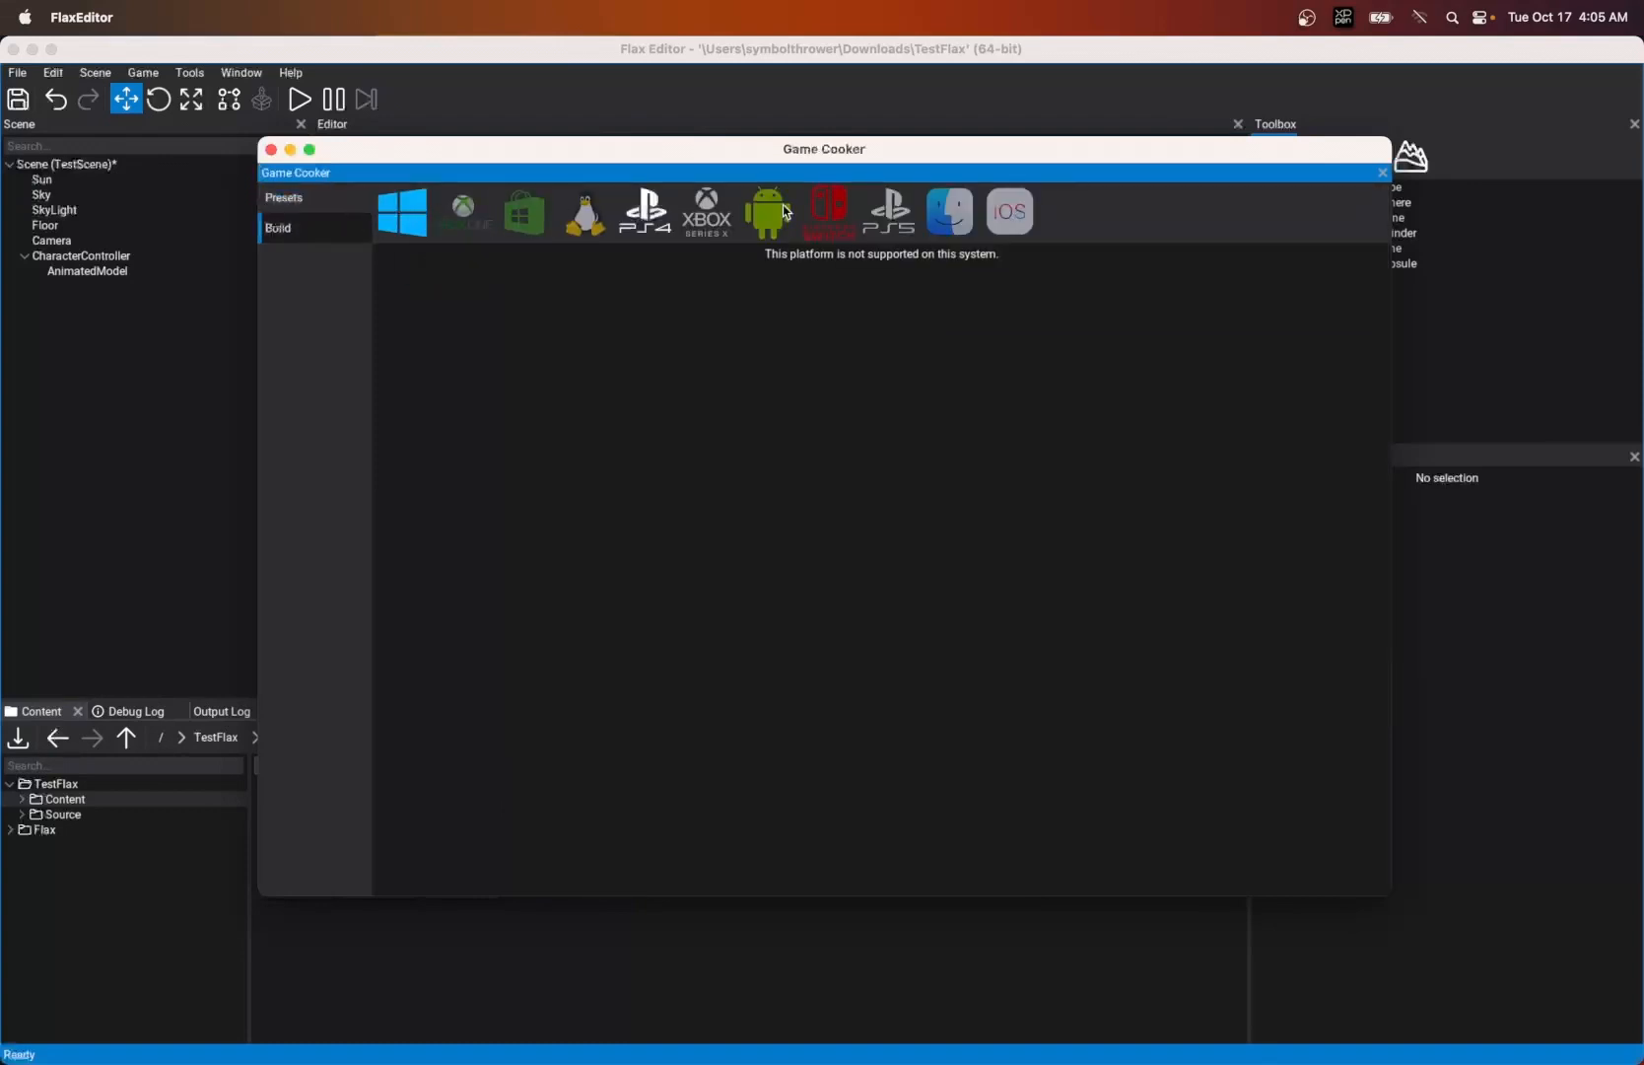
pyautogui.moveTo(569, 154)
pyautogui.mouseDown()
pyautogui.moveTo(580, 59)
pyautogui.moveTo(558, 168)
pyautogui.mouseUp()
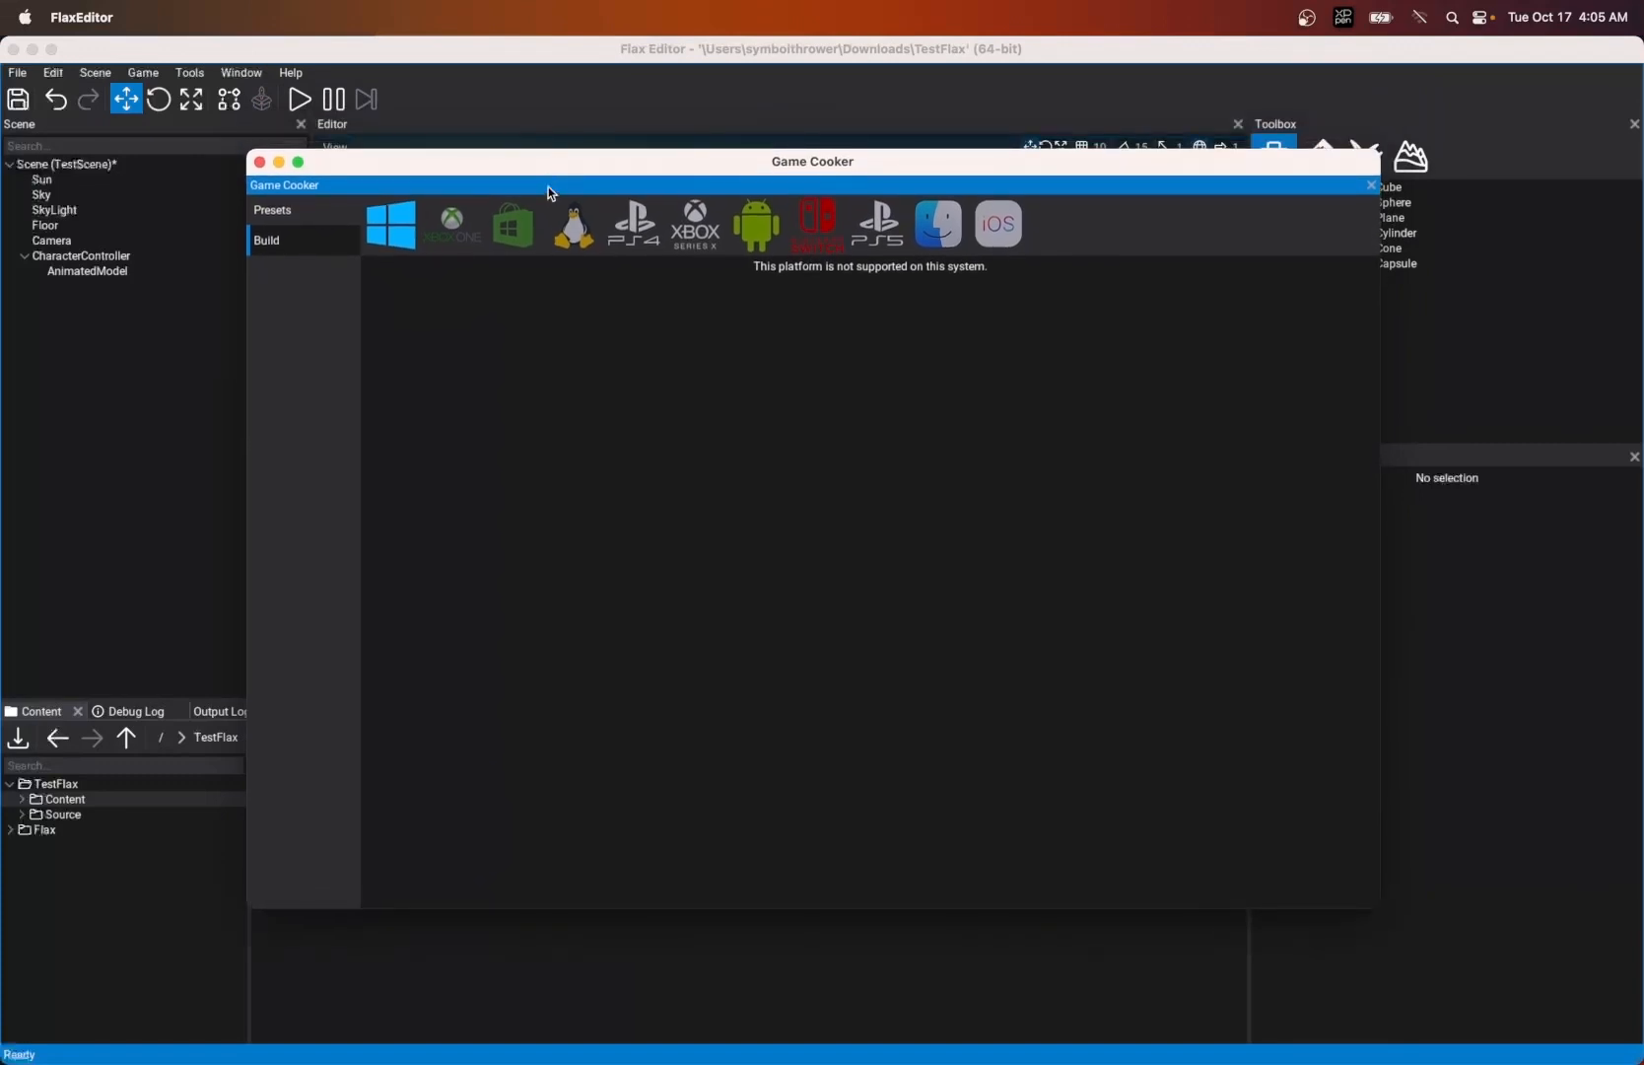